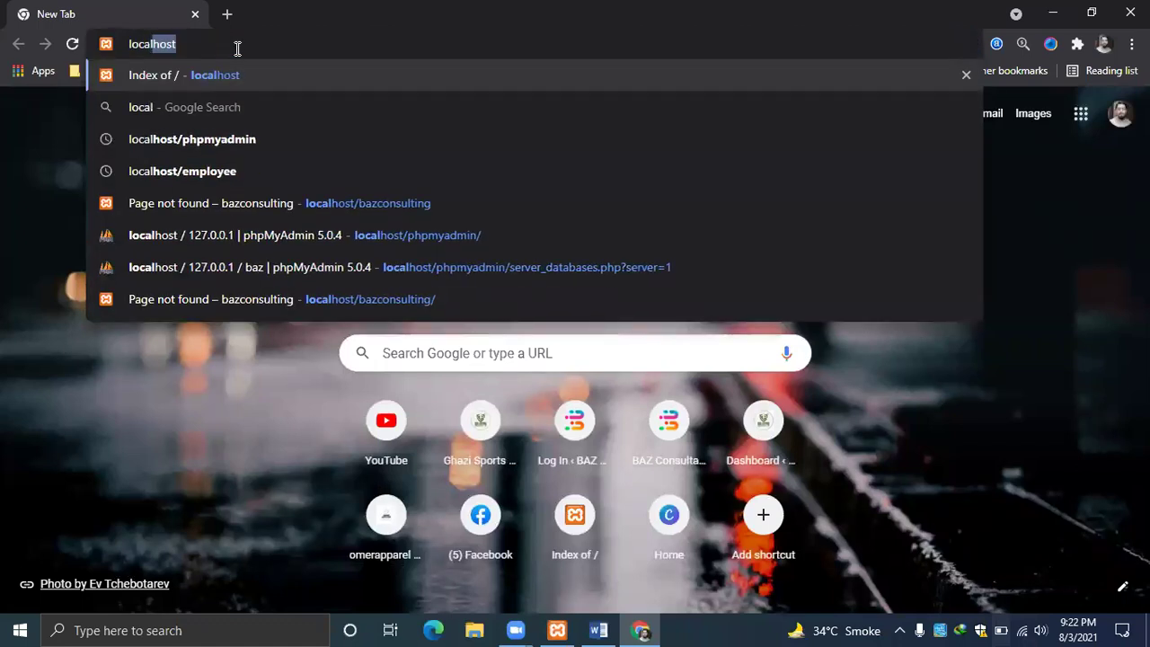
Go to localhost/bazconsulting in Chrome using the address-bar suggestion.
type("host")
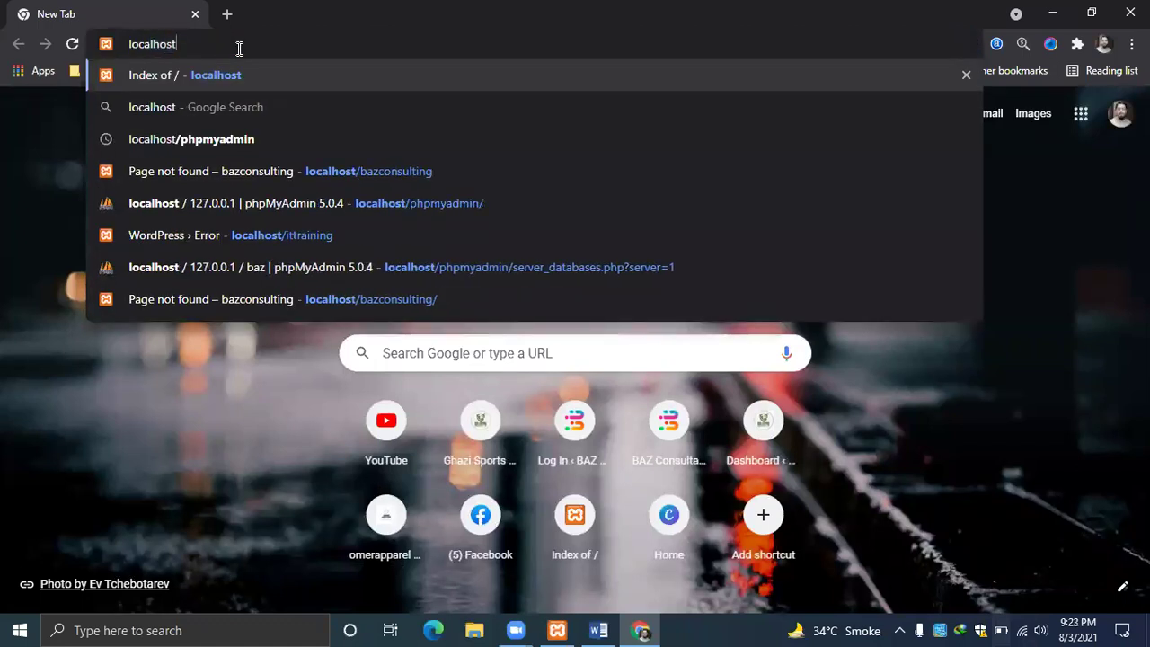
type("/")
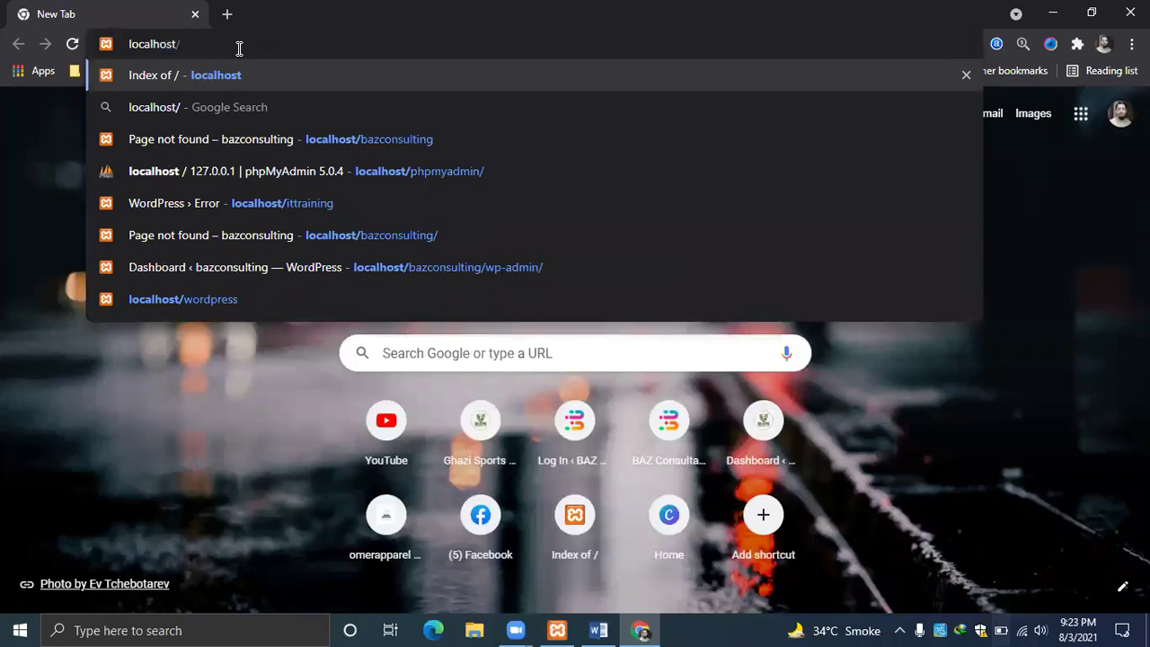
key("Down")
key("Down")
key("Return")
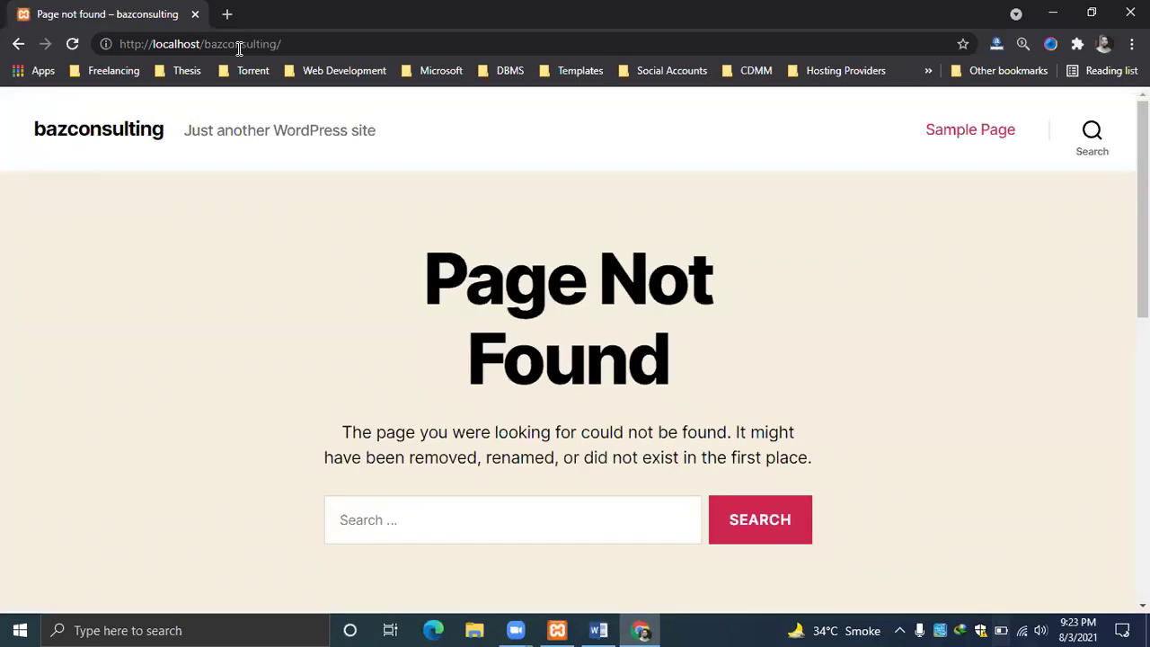
Append wp-admin to the localhost/bazconsulting/ address in the address bar.
left_click(312, 45)
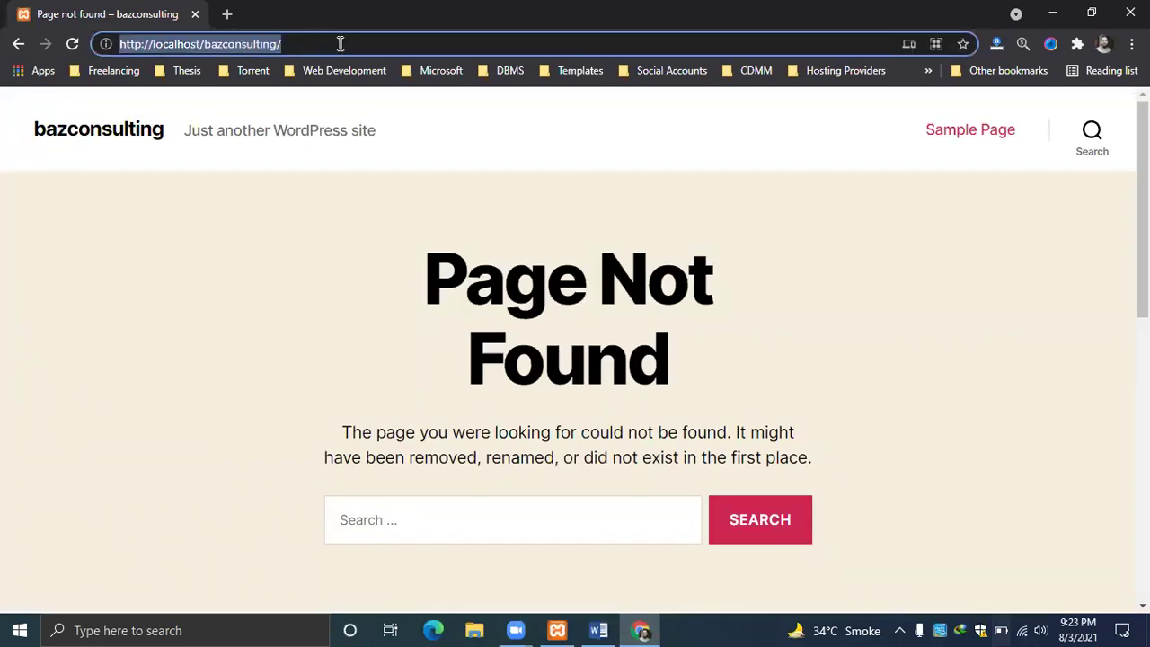
left_click(341, 43)
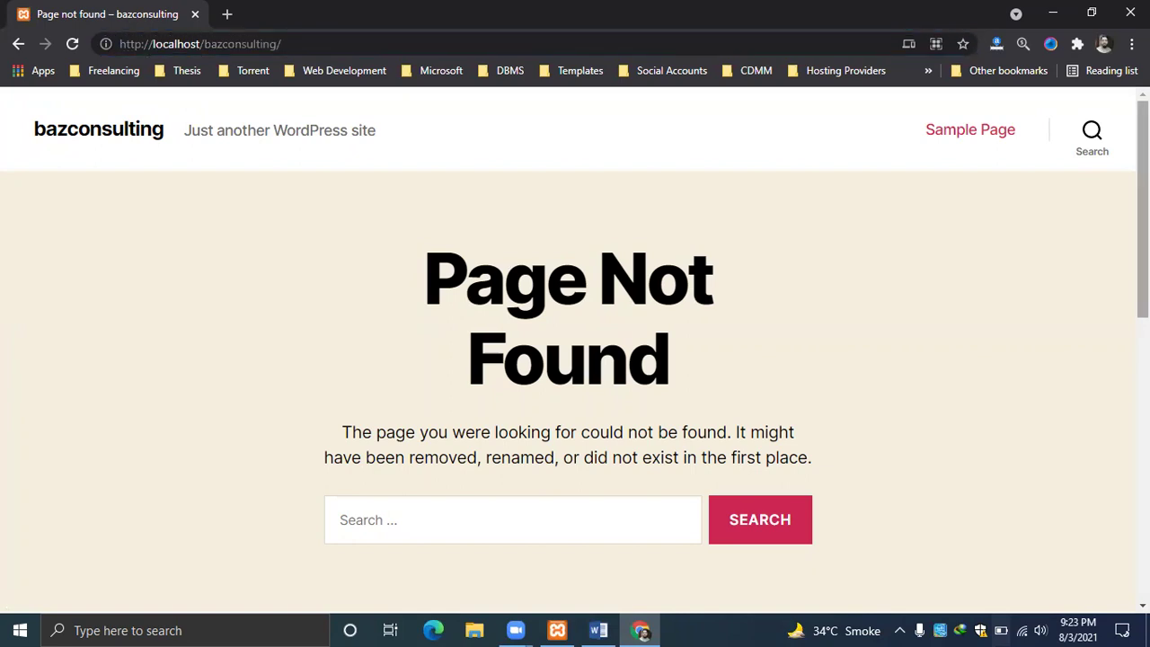
right_click(890, 172)
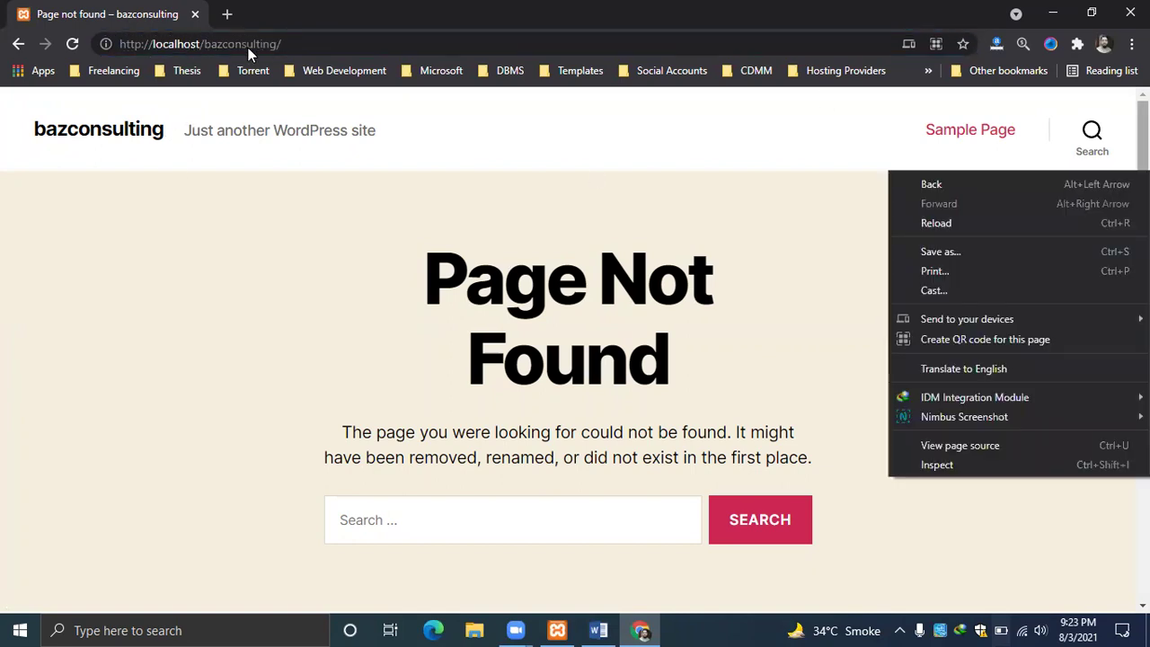
left_click(511, 211)
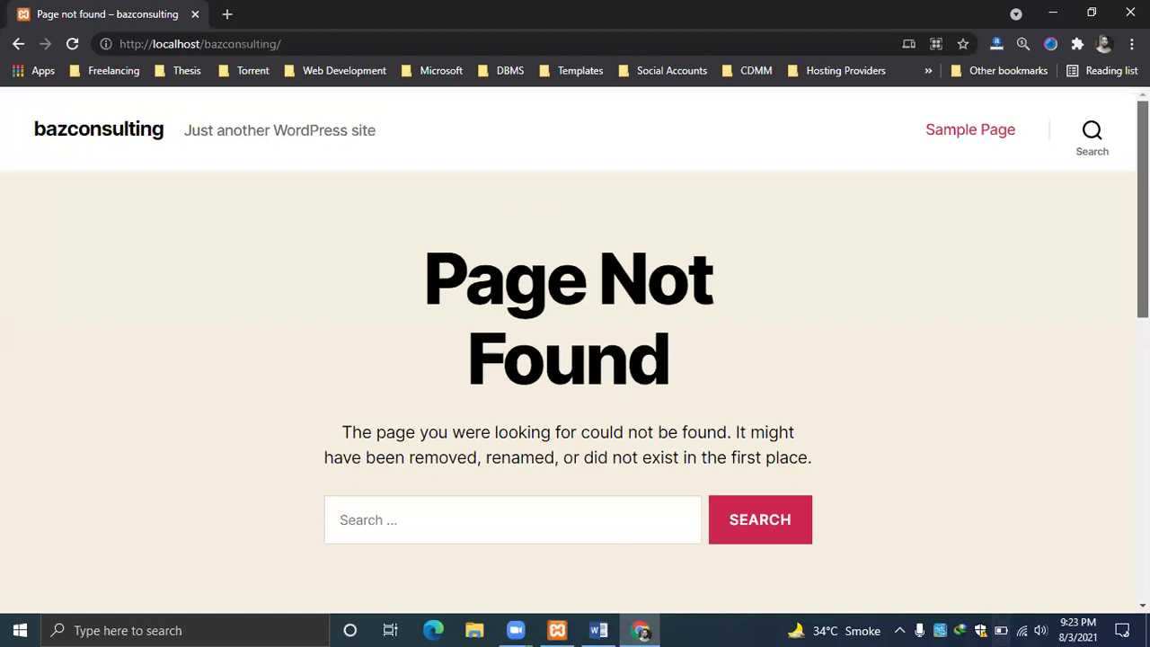
scroll(510, 212, "down", 1)
scroll(958, 408, "down", 2)
scroll(958, 408, "up", 1)
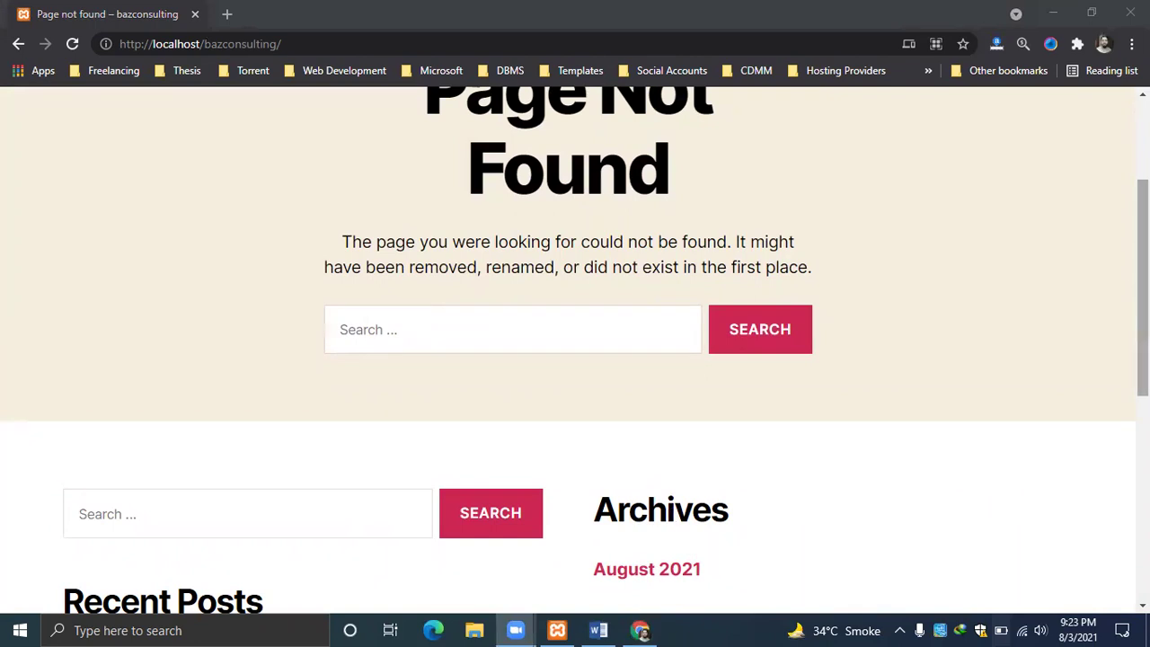
scroll(575, 360, "up", 2)
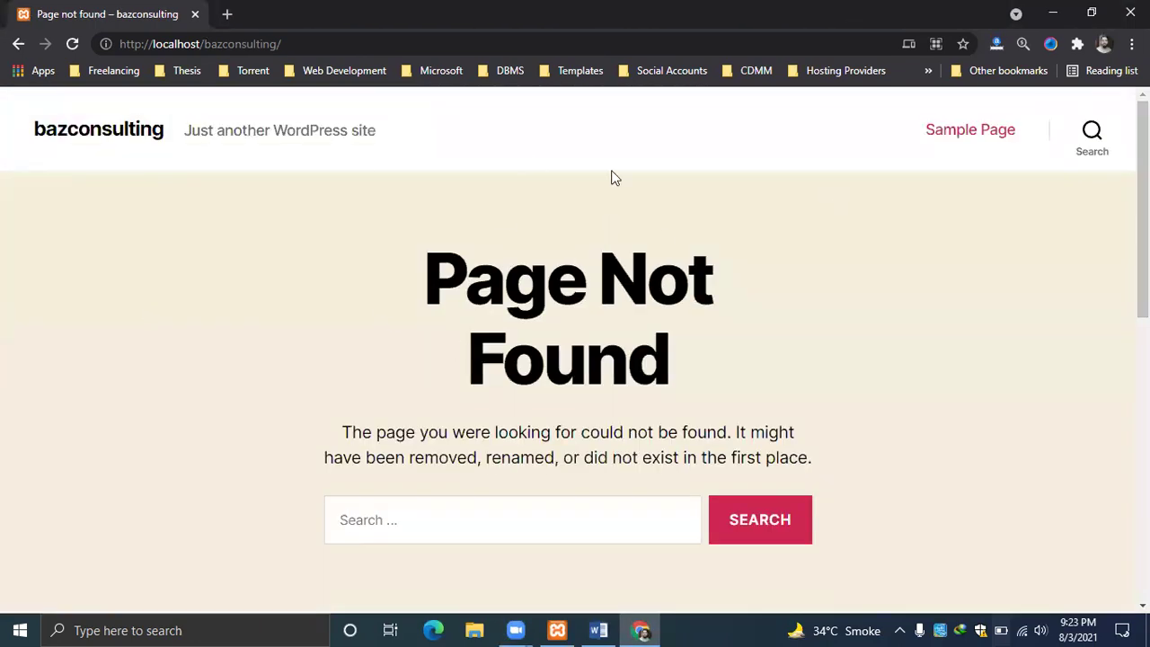
left_click(354, 44)
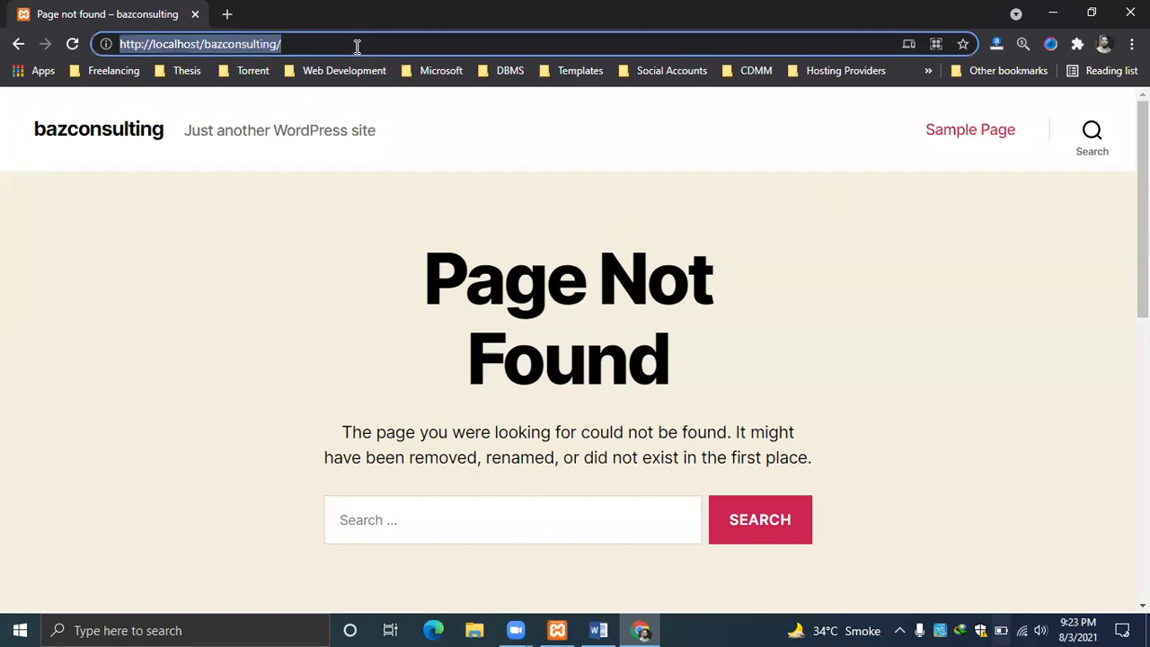
left_click(373, 47)
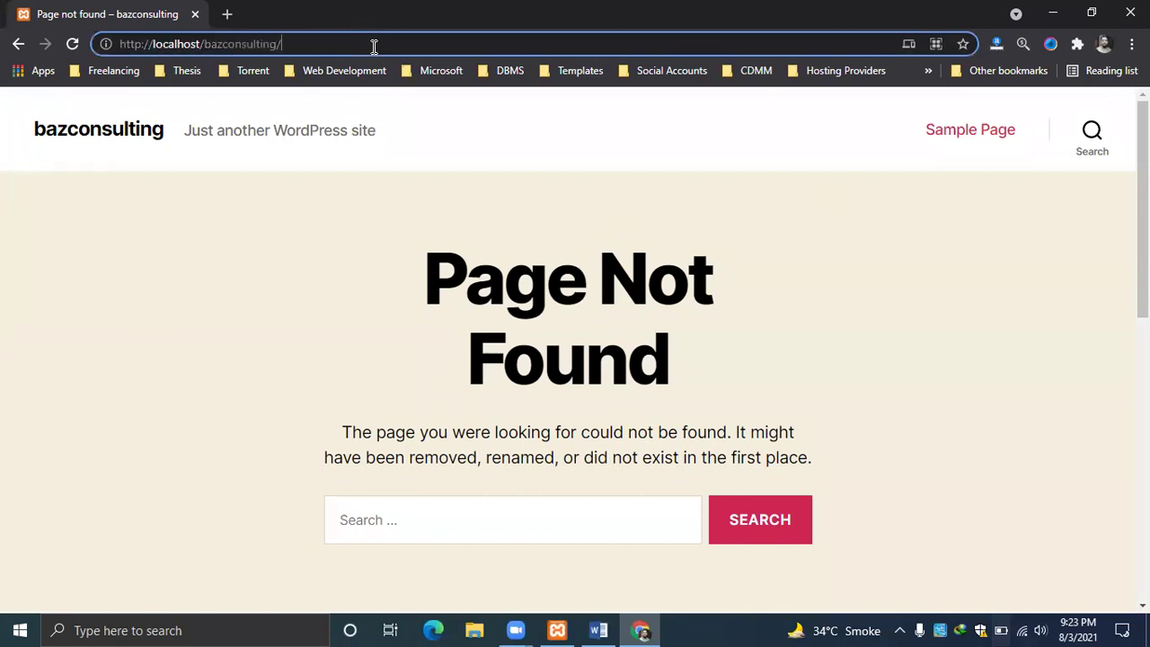
type("wp-admin")
Load localhost/bazconsulting/wp-admin and log in with the autofilled admin credentials.
key("Return")
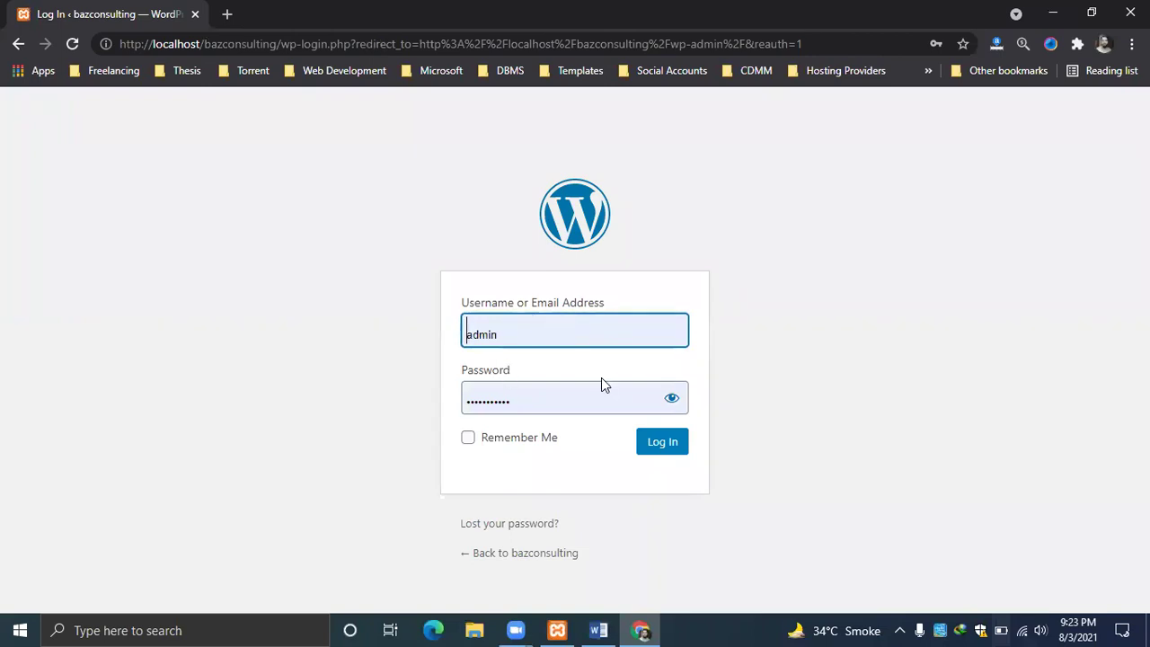
left_click(665, 442)
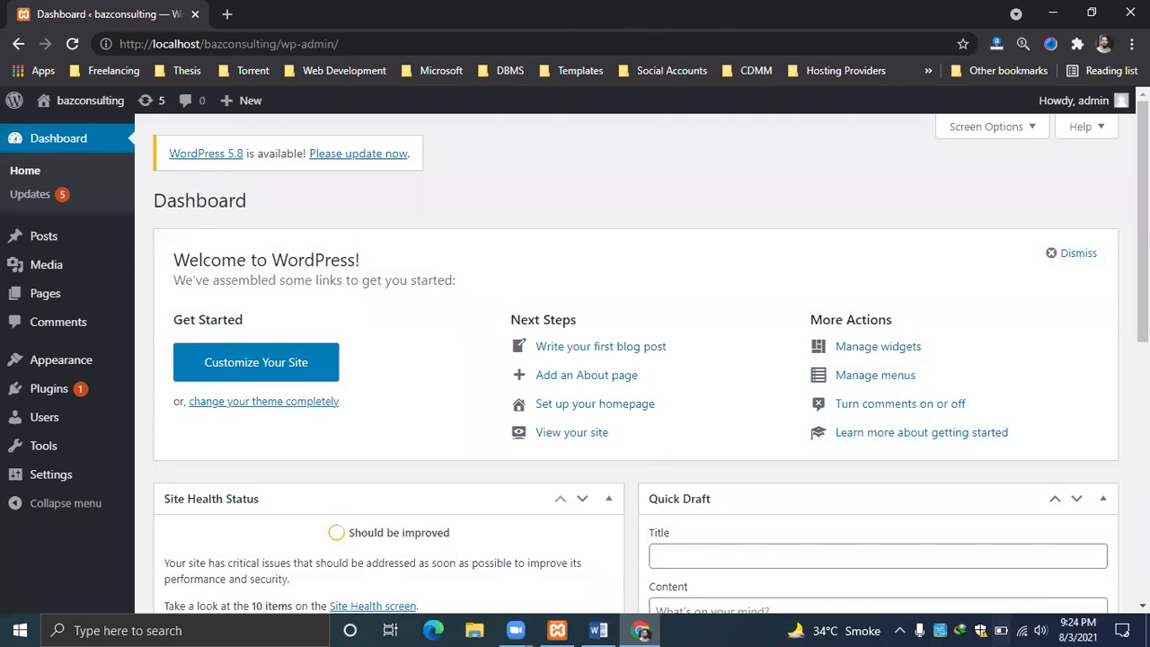
Scroll through the Dashboard's Welcome panel and Site Health status.
scroll(1142, 225, "down", 1)
scroll(652, 367, "up", 1)
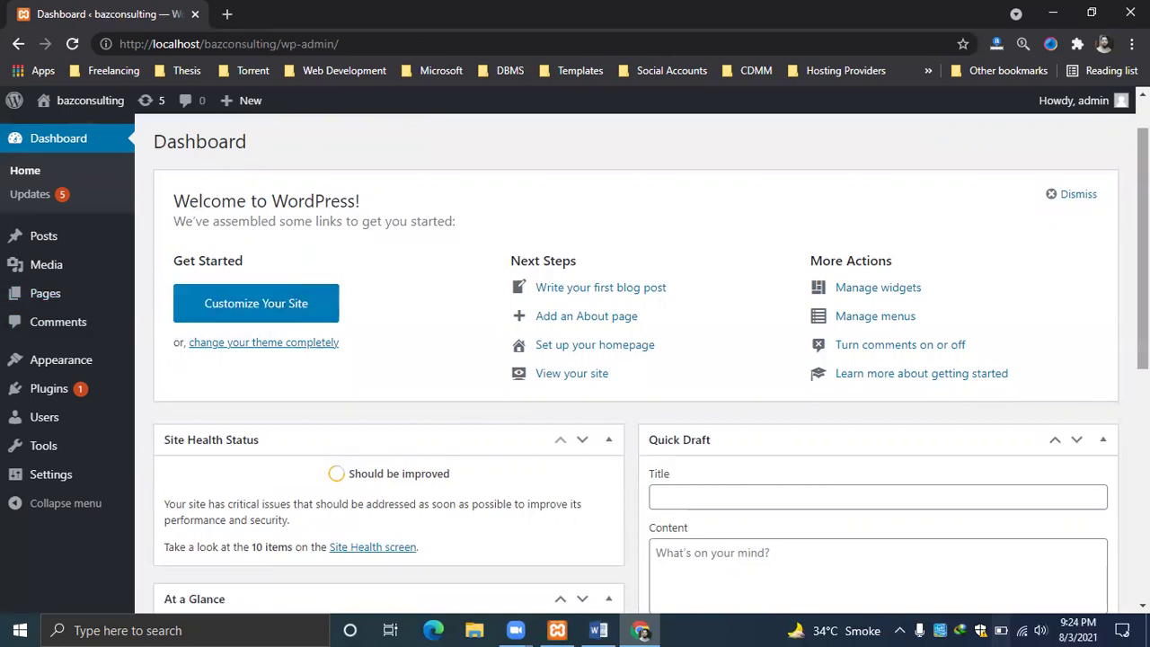
right_click(1130, 287)
scroll(629, 359, "down", 1)
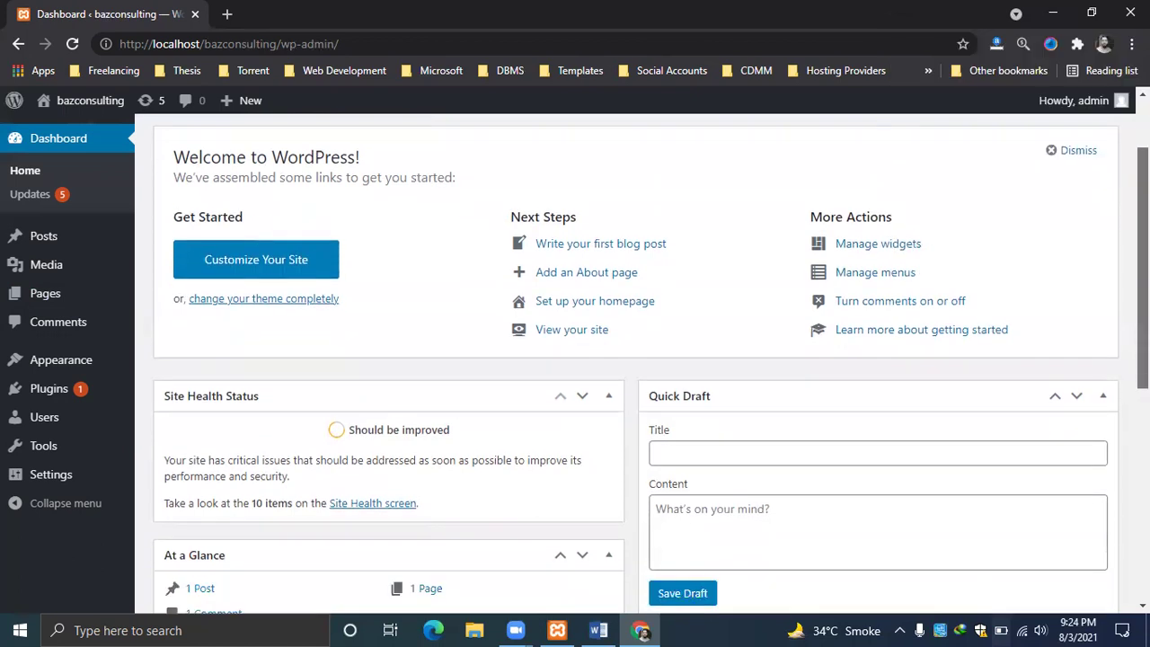
scroll(629, 360, "up", 2)
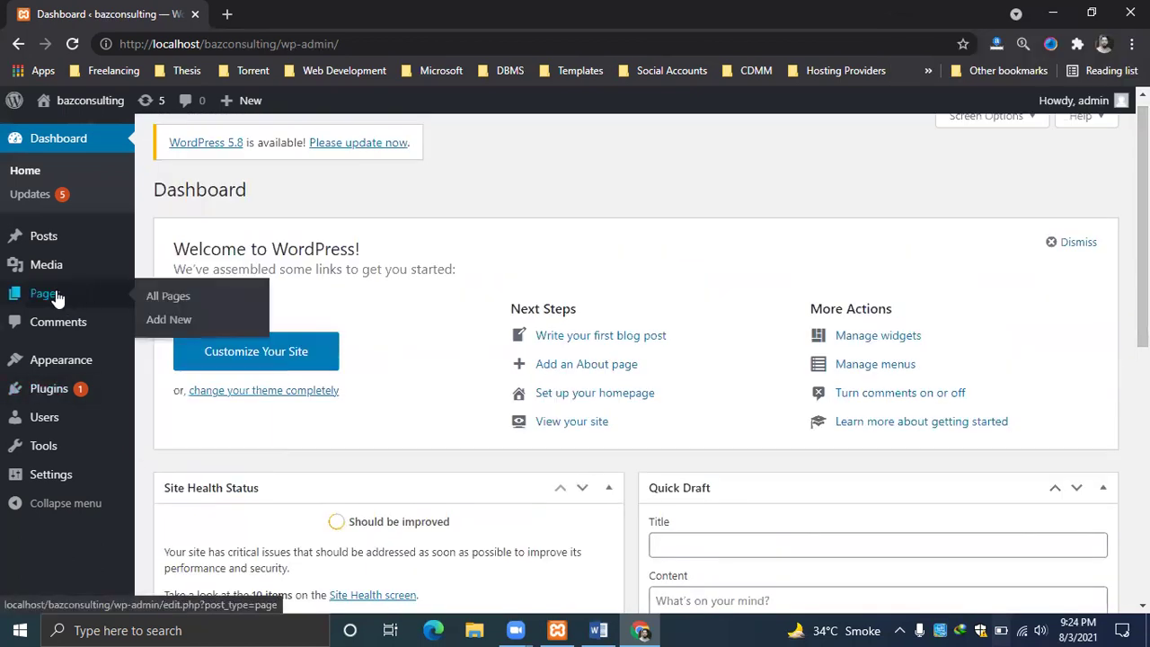
Go to Appearance > Themes to view the five installed themes.
mouse_move(58, 364)
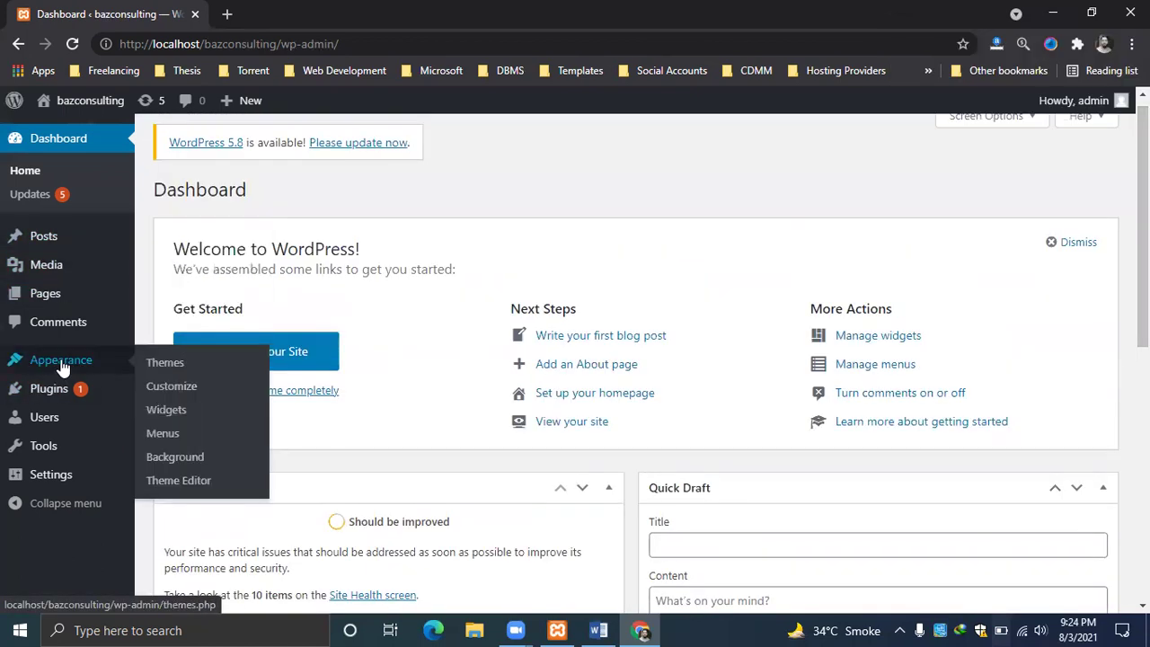
left_click(173, 367)
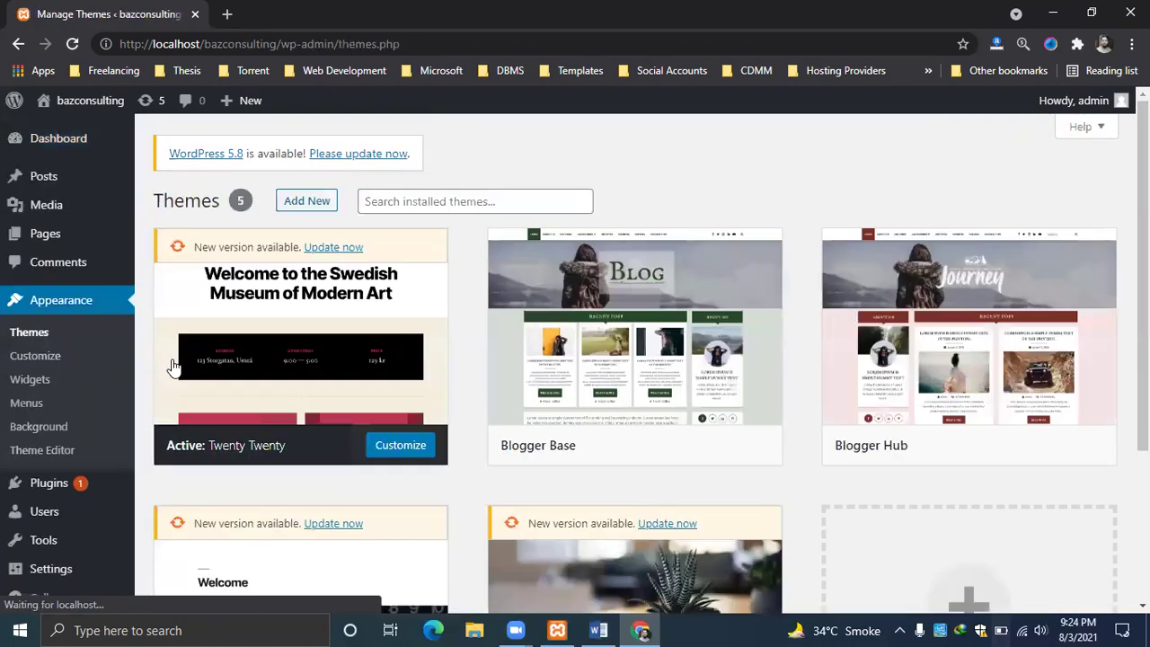
mouse_move(1004, 261)
mouse_move(249, 249)
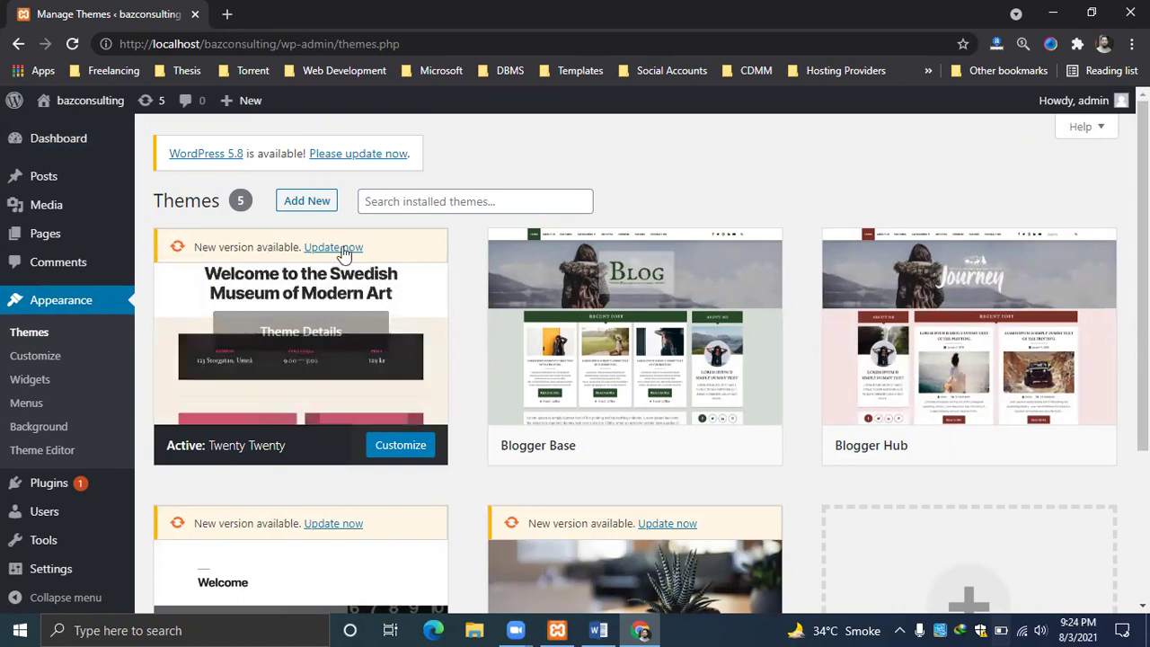
mouse_move(603, 363)
mouse_move(958, 364)
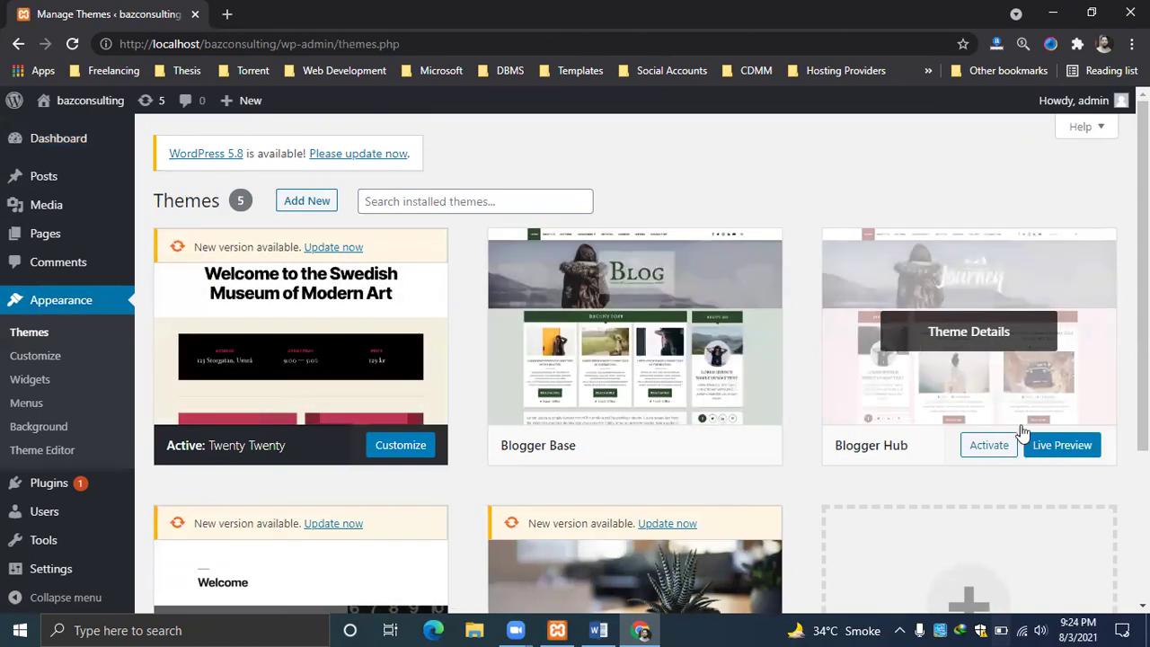
Search the installed themes for 'education', which finds no themes.
left_click(440, 200)
type("o")
key("BackSpace")
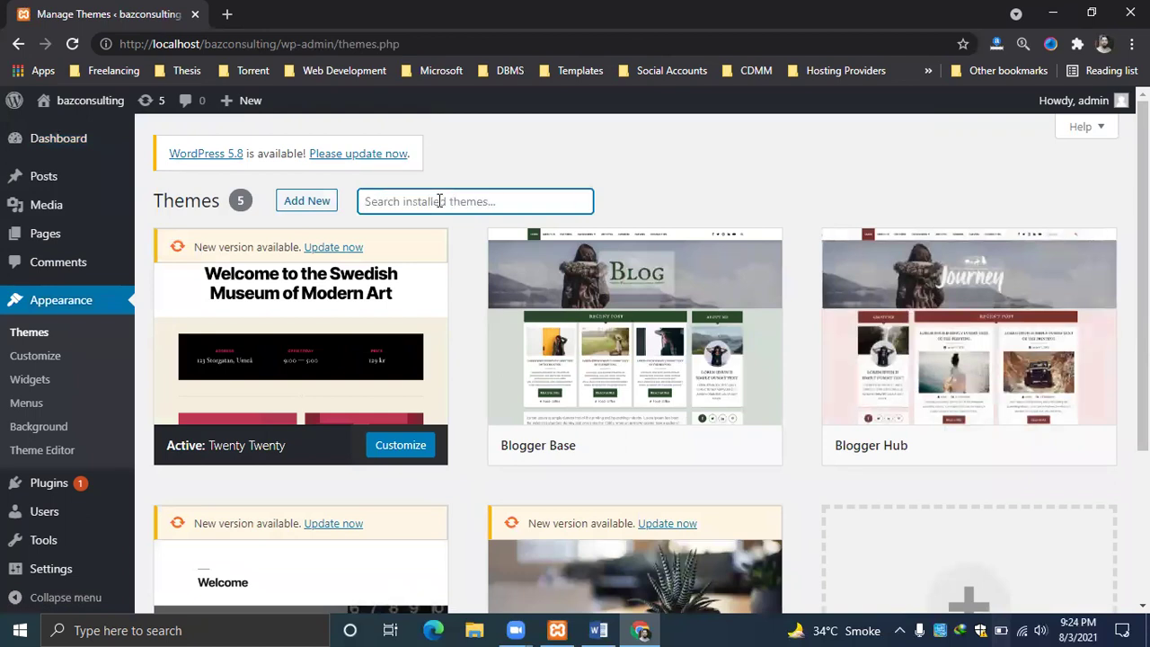
type("education")
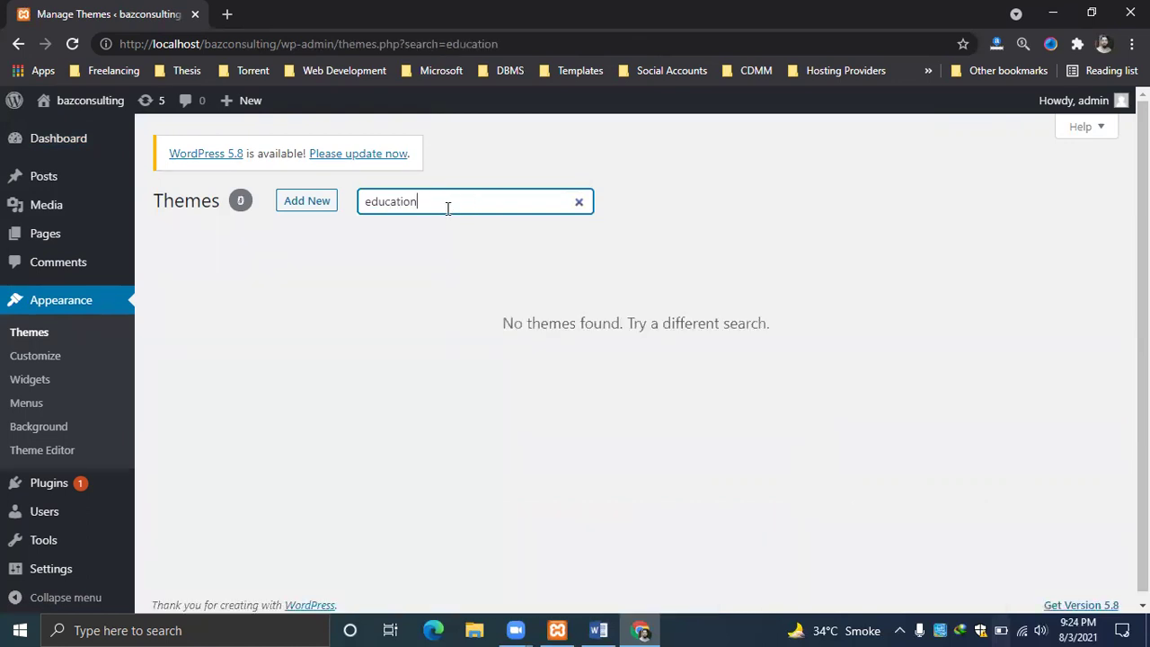
Under Add New, search the theme directory for 'learning', returning 46 themes.
left_click(300, 201)
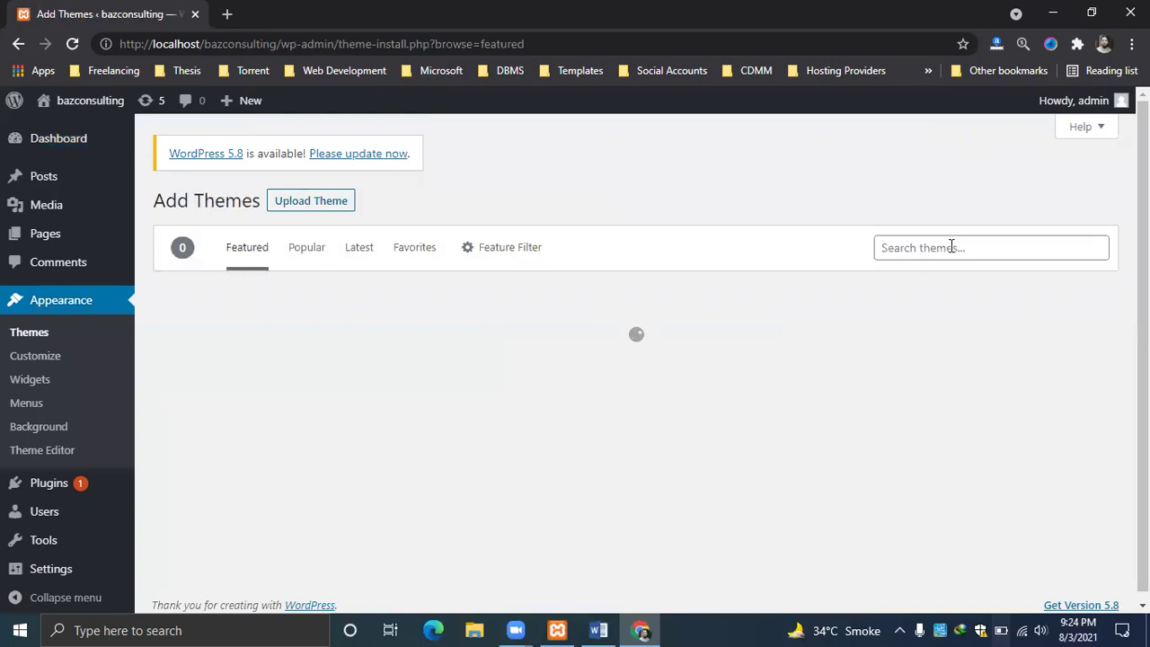
right_click(951, 248)
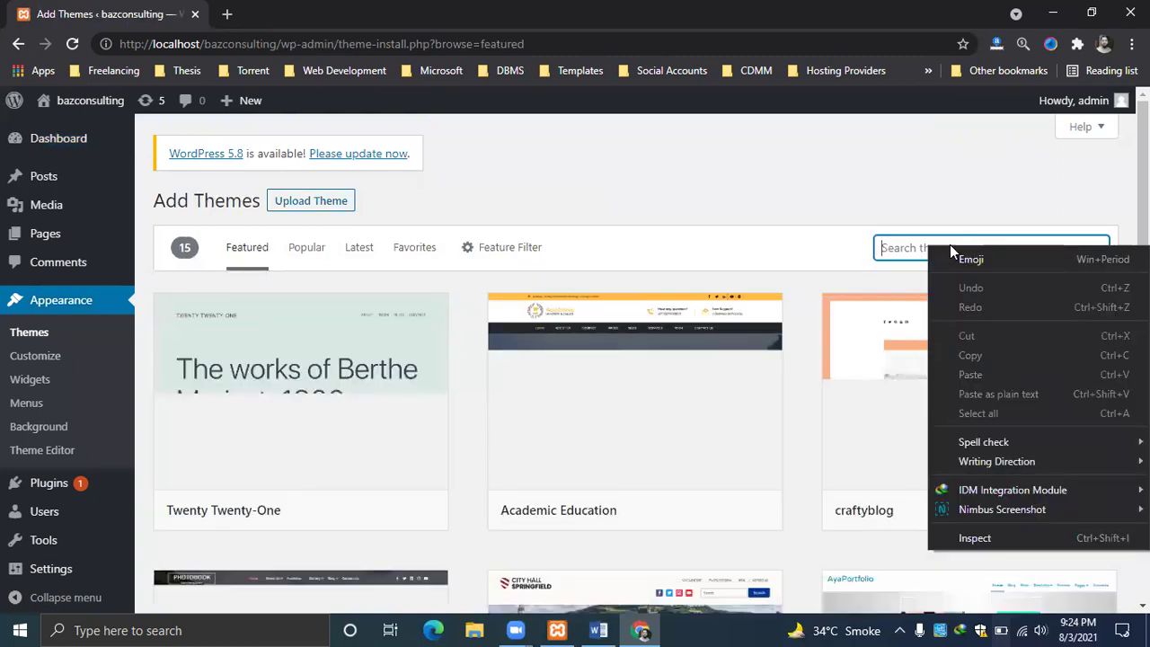
left_click(950, 247)
type("ar")
key("BackSpace")
key("BackSpace")
type("learning")
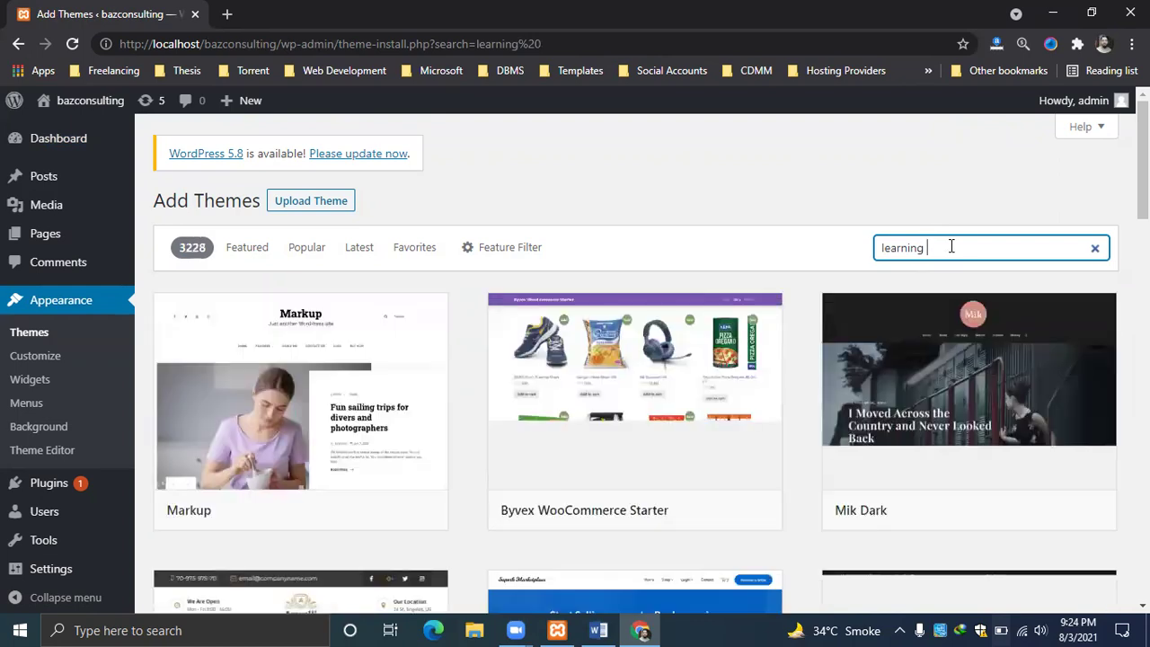
Open a blank new browser tab beside the Add Themes tab.
right_click(886, 209)
key("Escape")
scroll(886, 208, "down", 3)
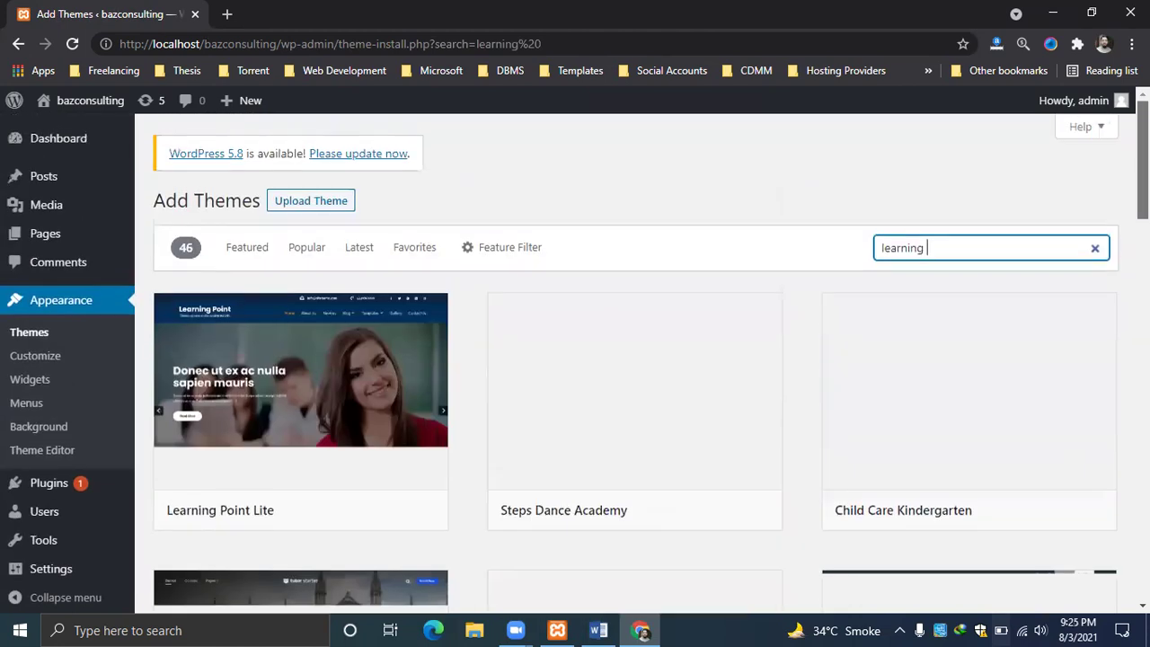
left_click(228, 15)
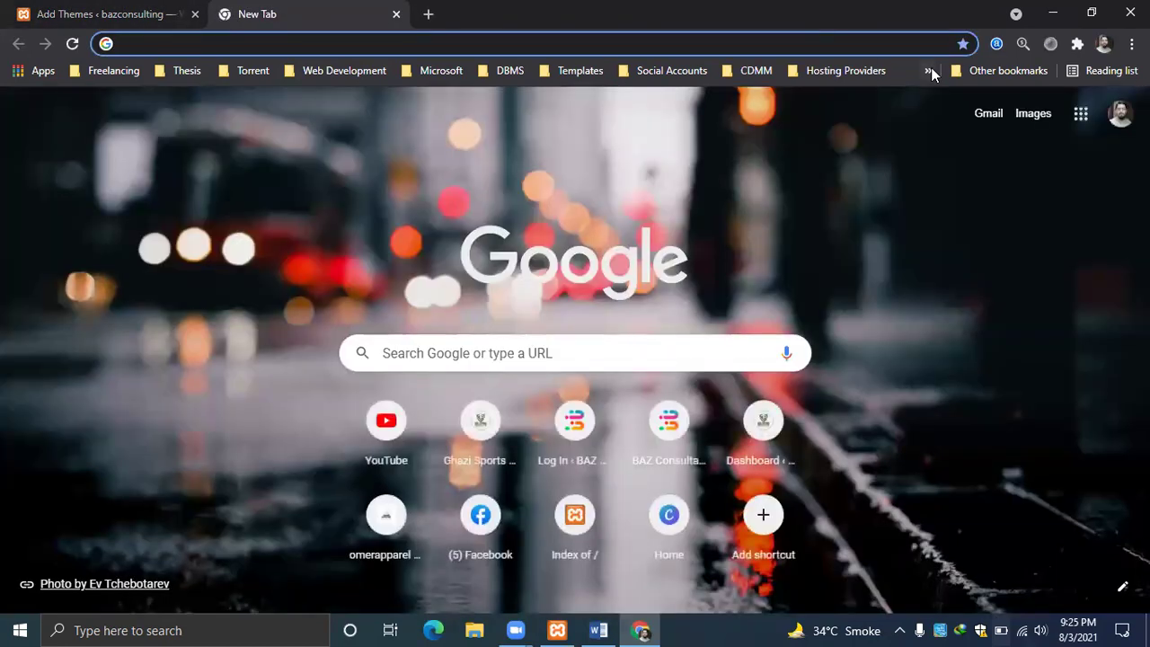
Check the other bookmarks, then return to the 'learning' theme results tab.
left_click(928, 71)
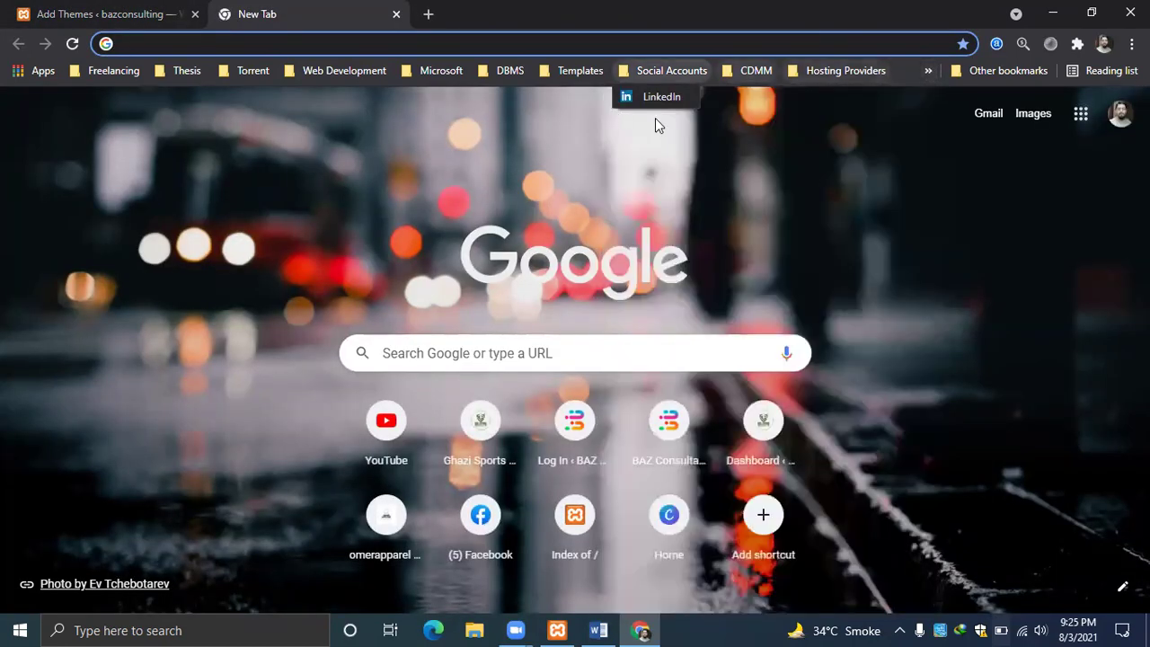
left_click(1006, 72)
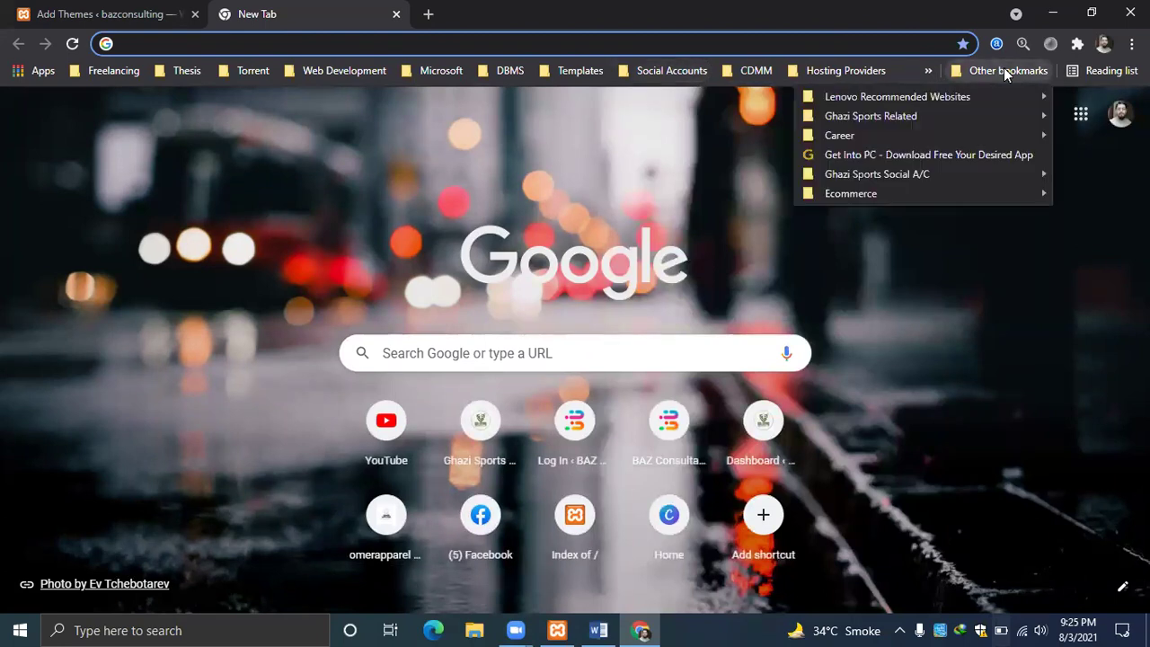
left_click(148, 25)
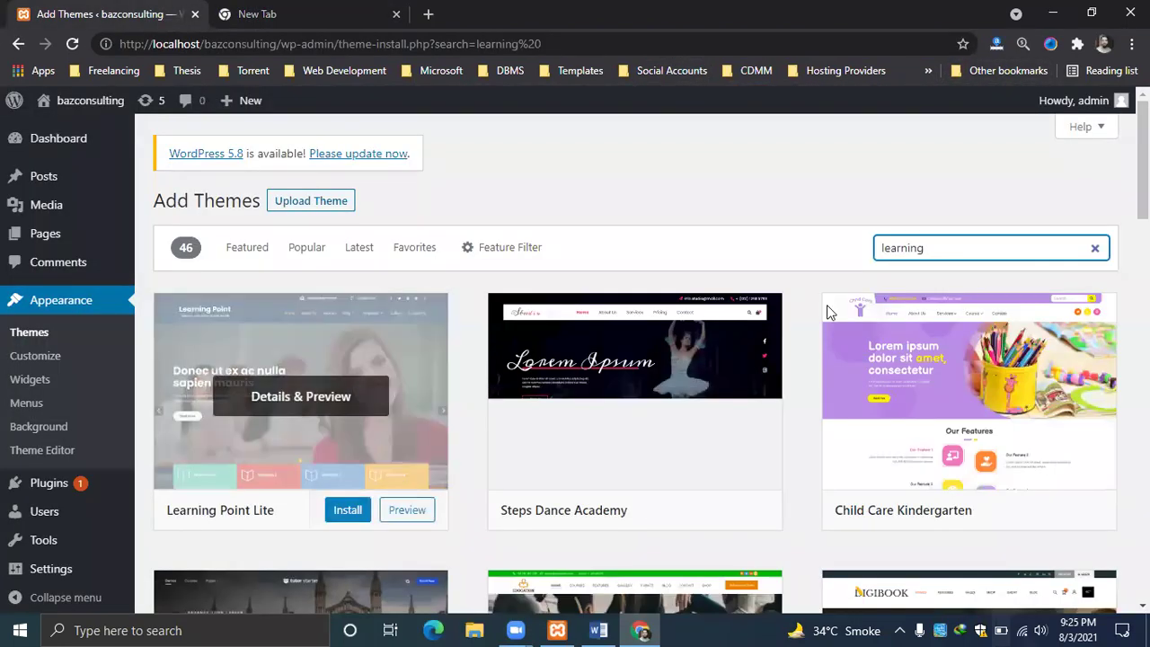
Install the Digital Books theme from the 'learning' results.
scroll(1060, 216, "down", 5)
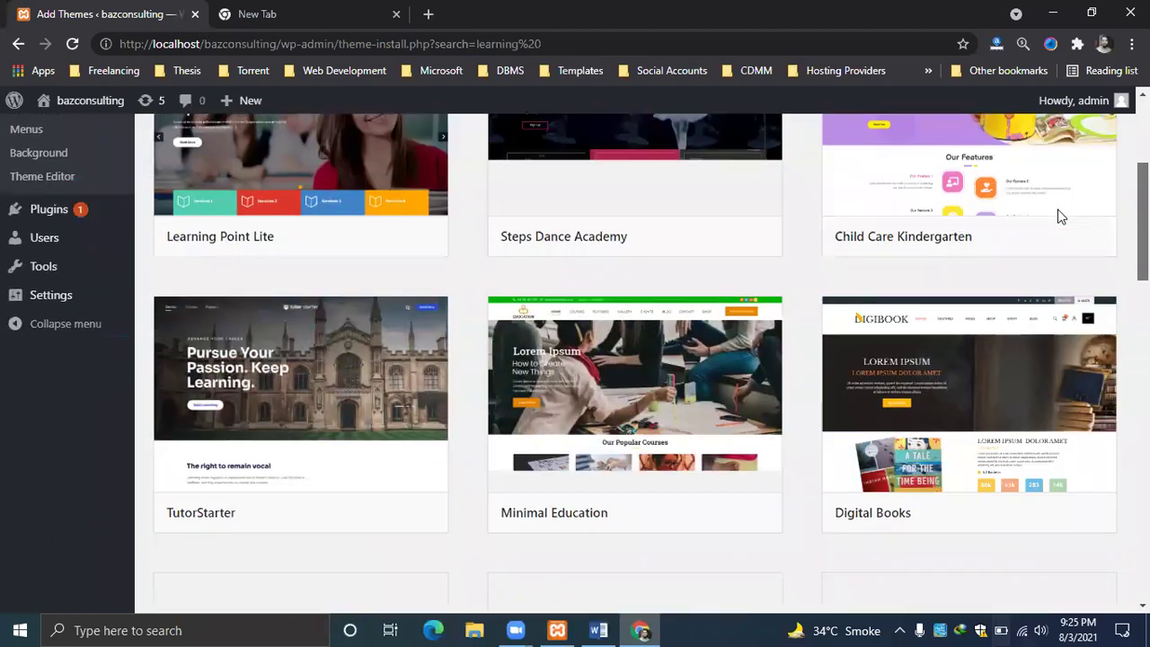
scroll(1068, 229, "up", 2)
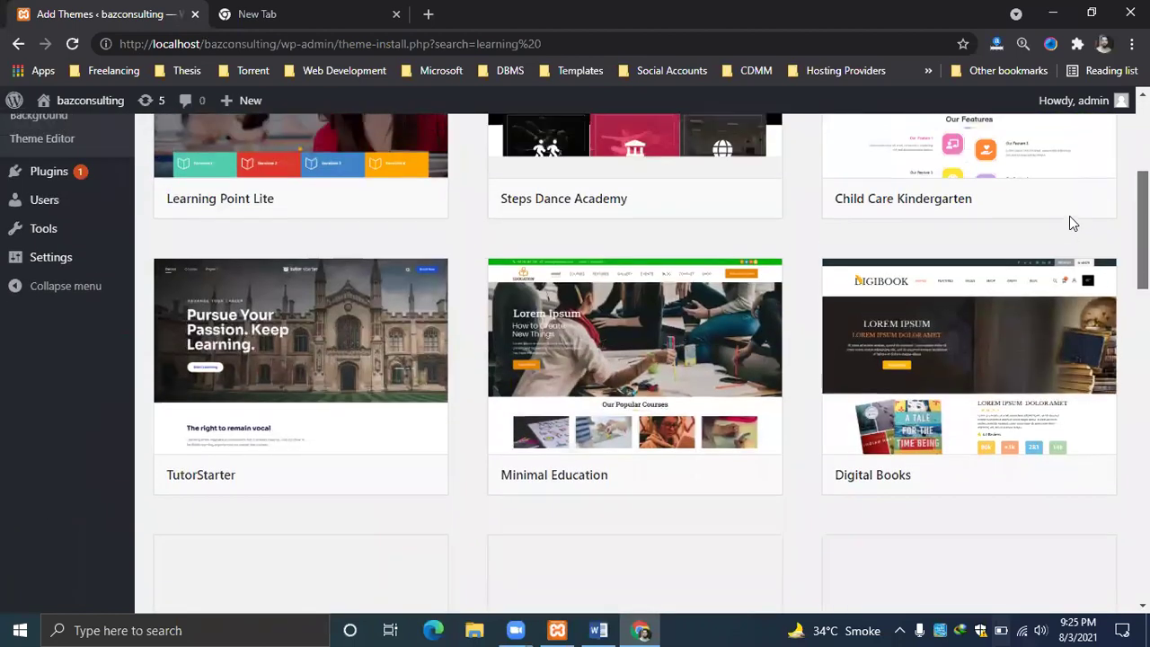
mouse_move(974, 438)
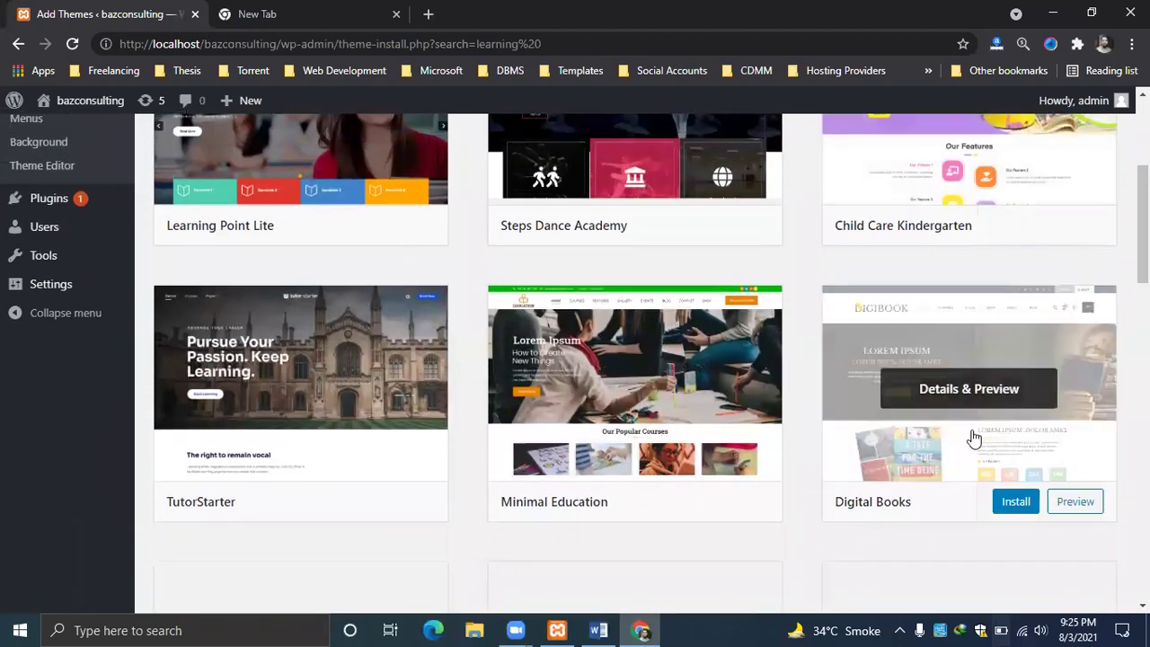
left_click(1016, 504)
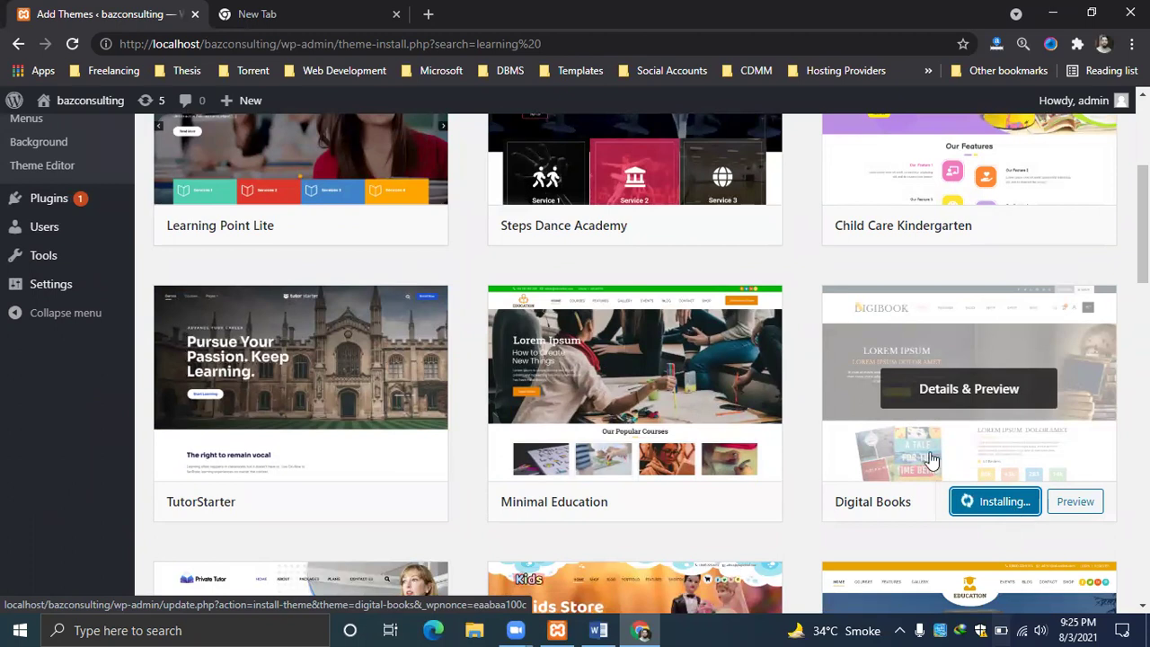
While Digital Books installs, browse the other bookmarks, then return to Add Themes.
left_click(388, 7)
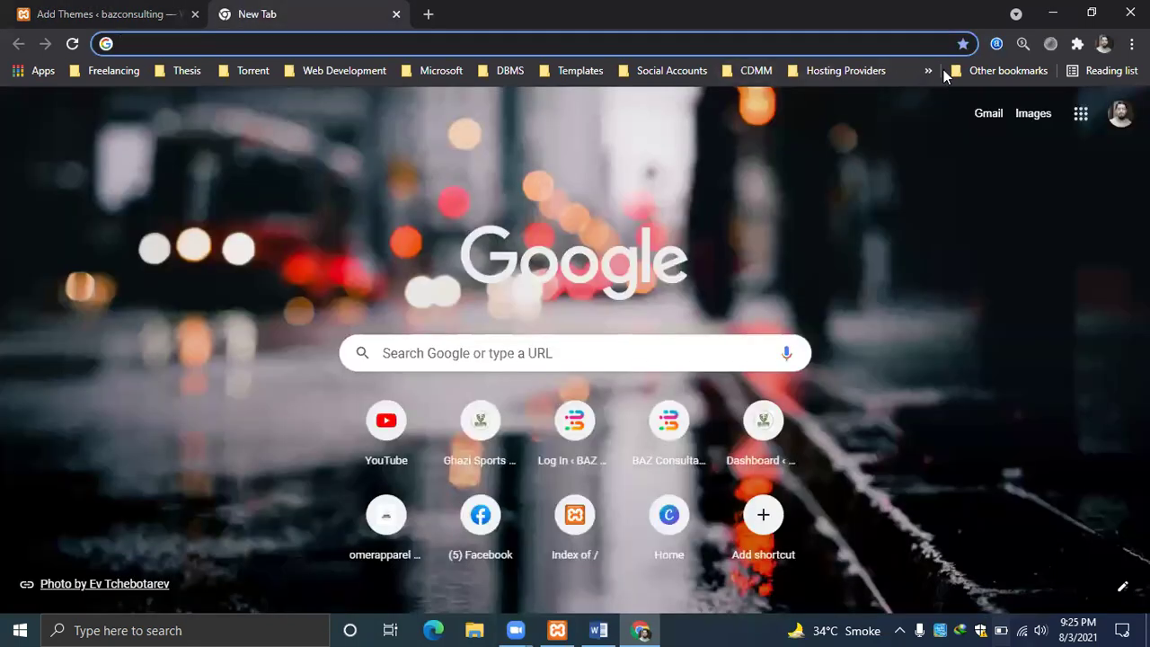
left_click(989, 71)
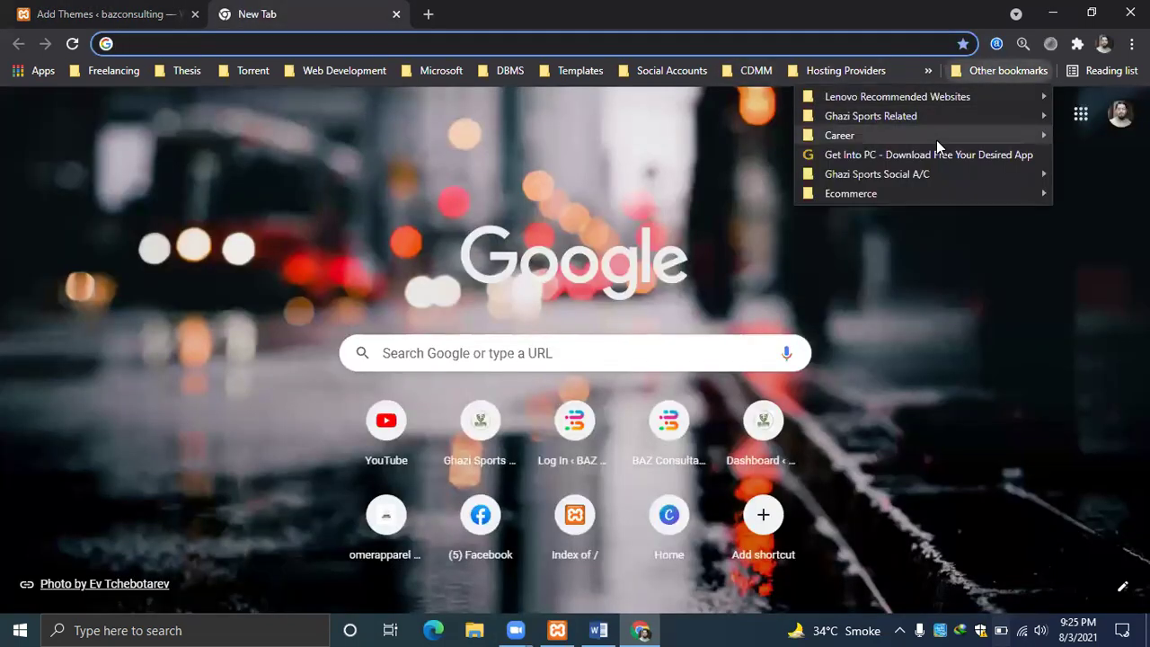
mouse_move(925, 172)
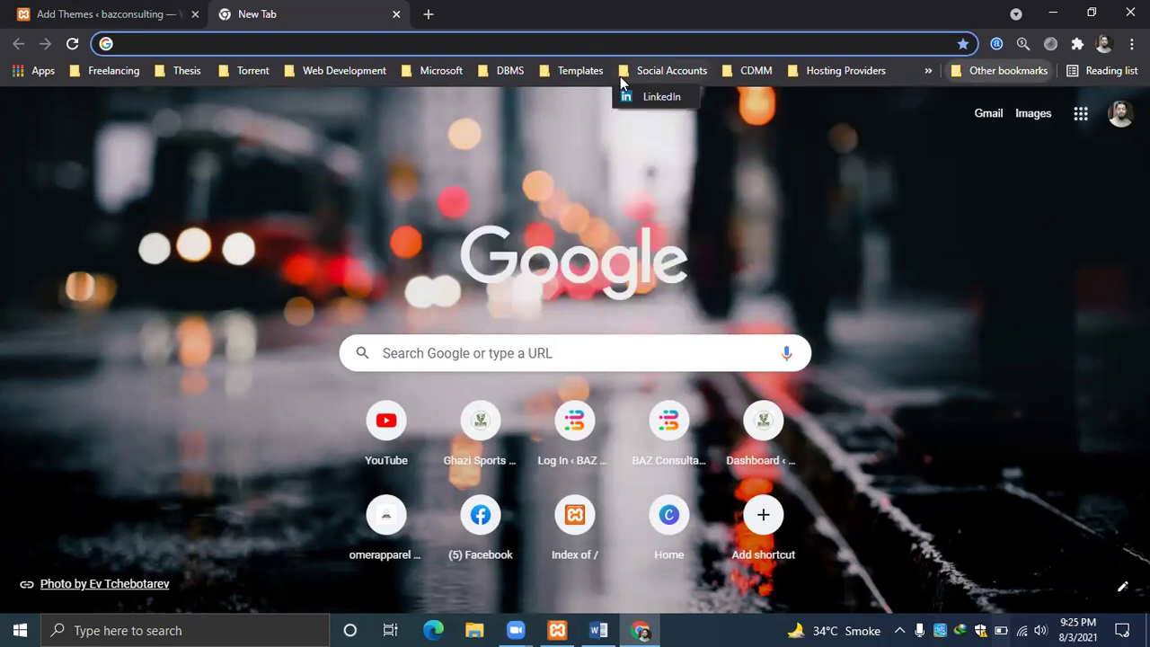
mouse_move(506, 77)
mouse_move(341, 77)
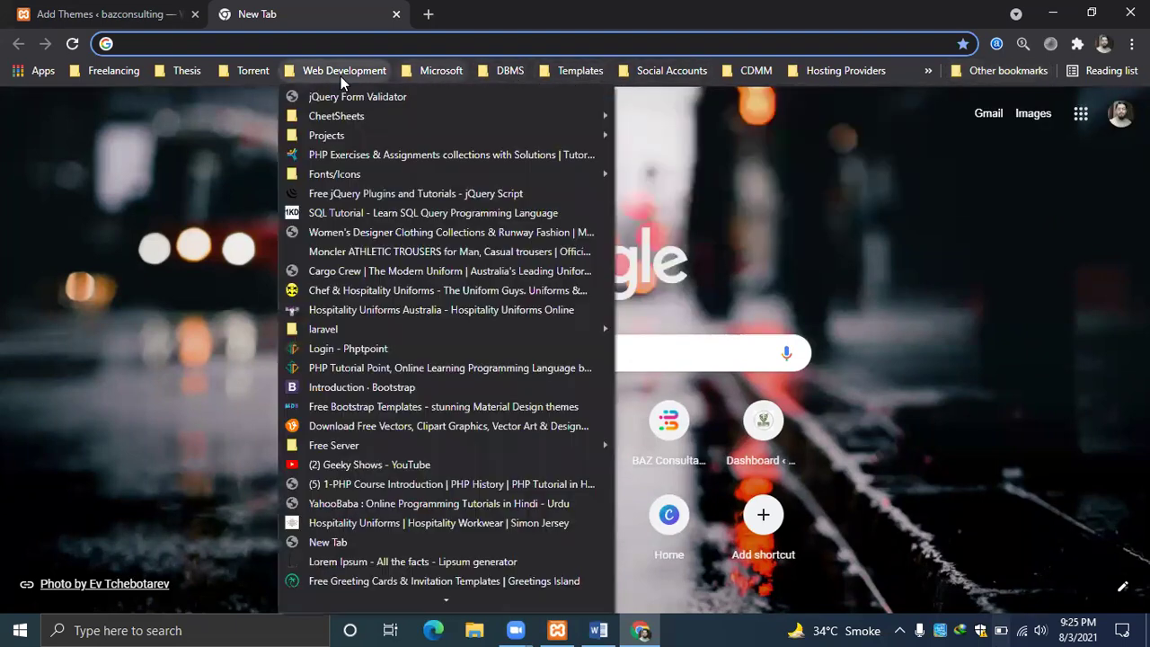
mouse_move(344, 118)
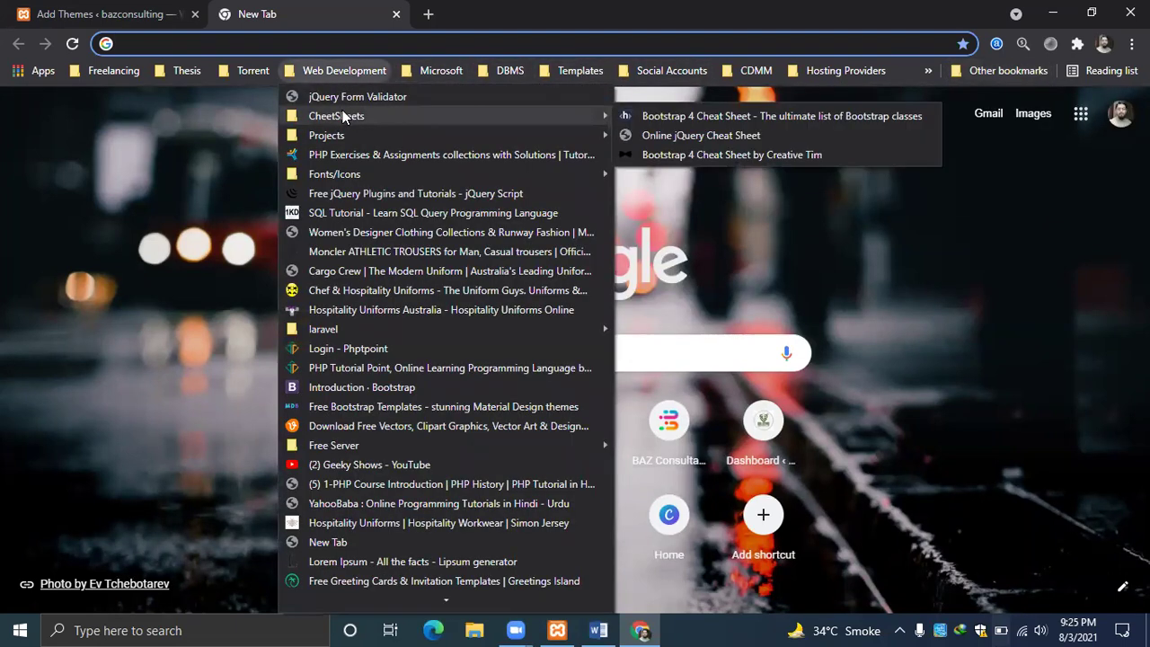
mouse_move(253, 78)
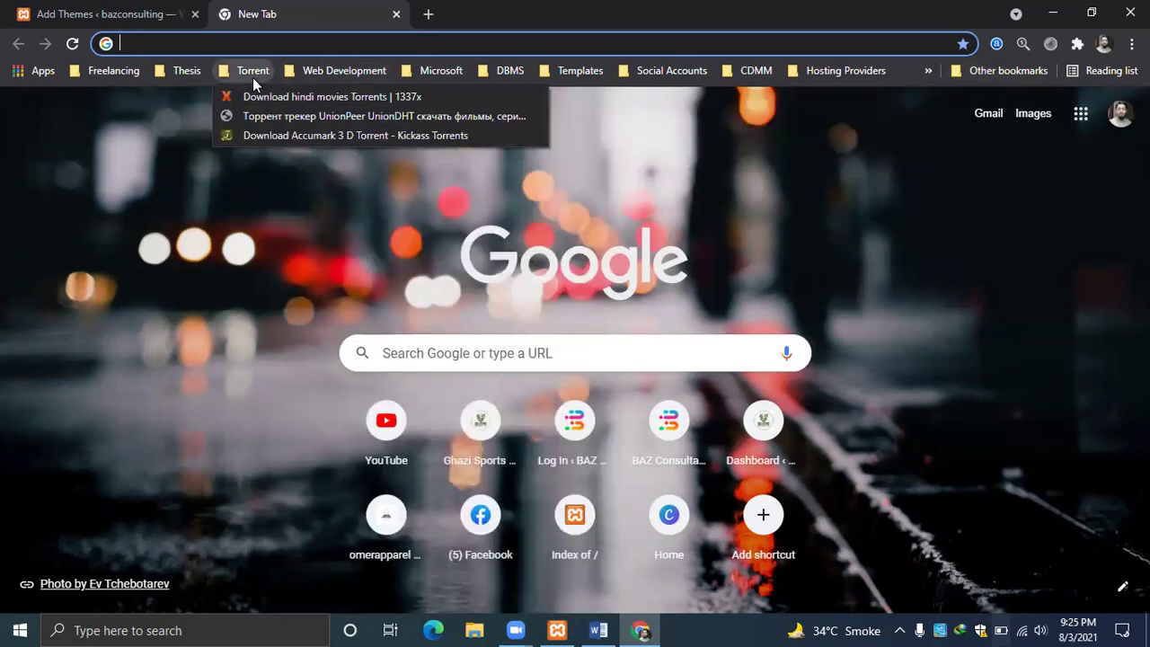
mouse_move(118, 71)
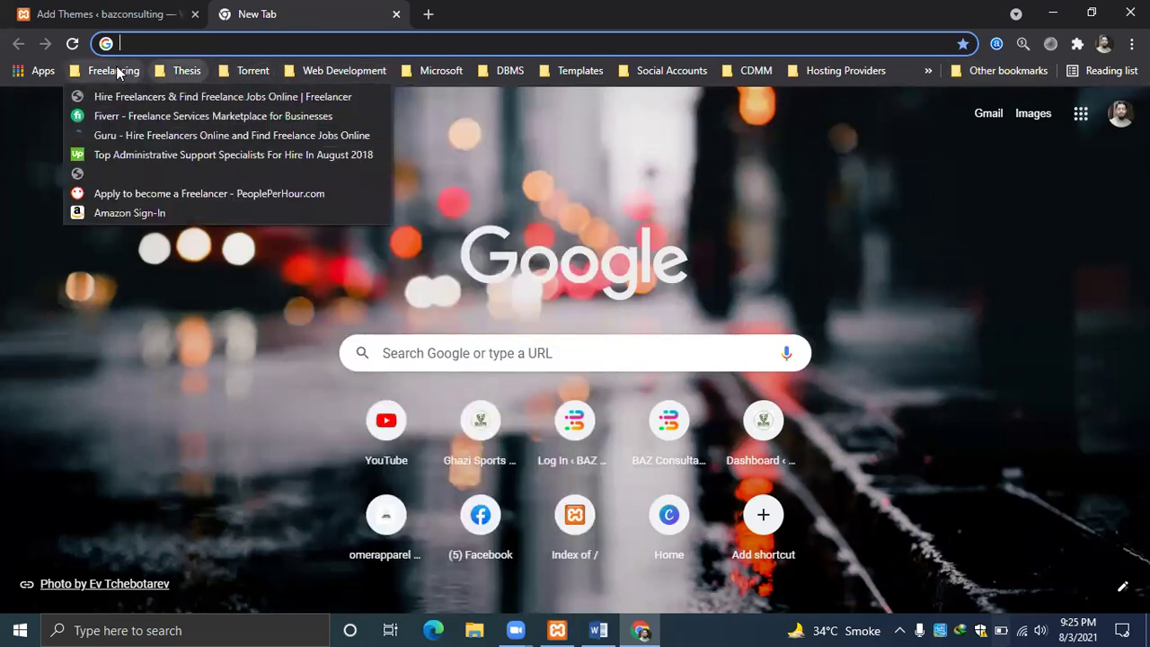
key("ctrl+Tab")
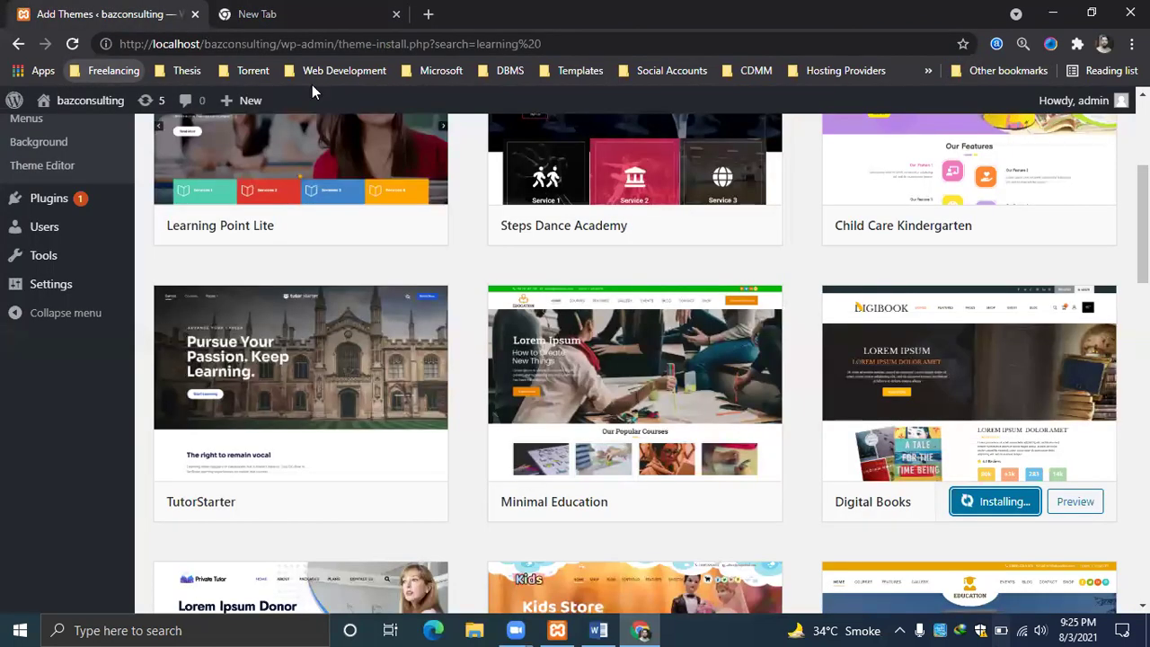
scroll(354, 206, "up", 3)
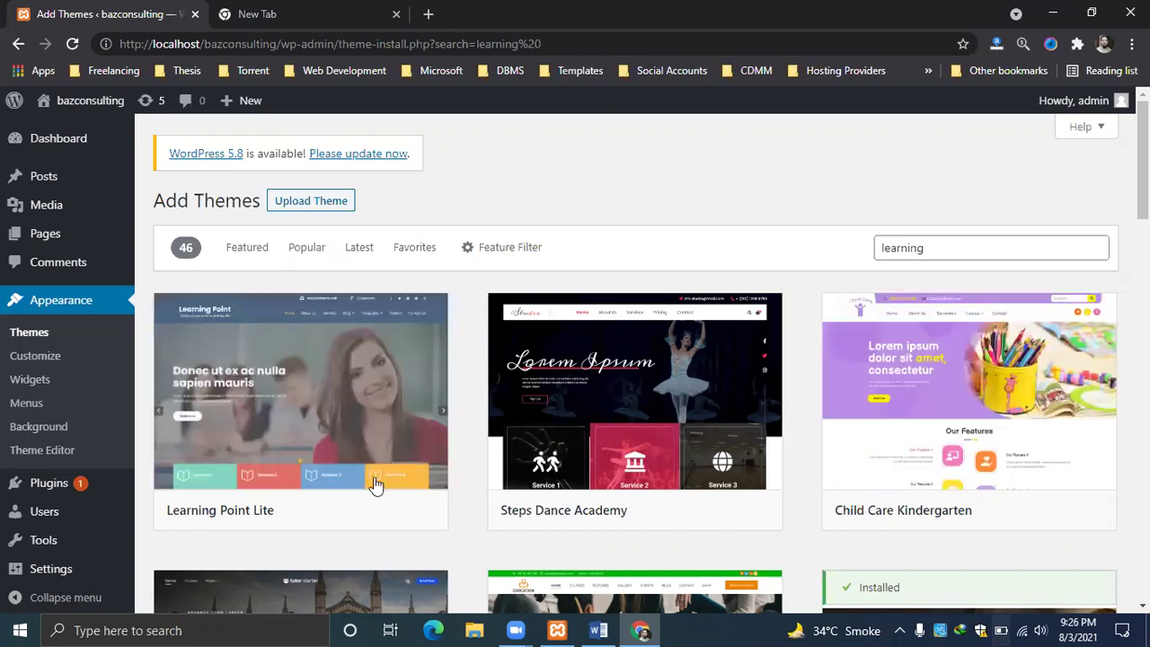
Open the Learning Point Lite Details & Preview, close it, and reopen it.
left_click(270, 396)
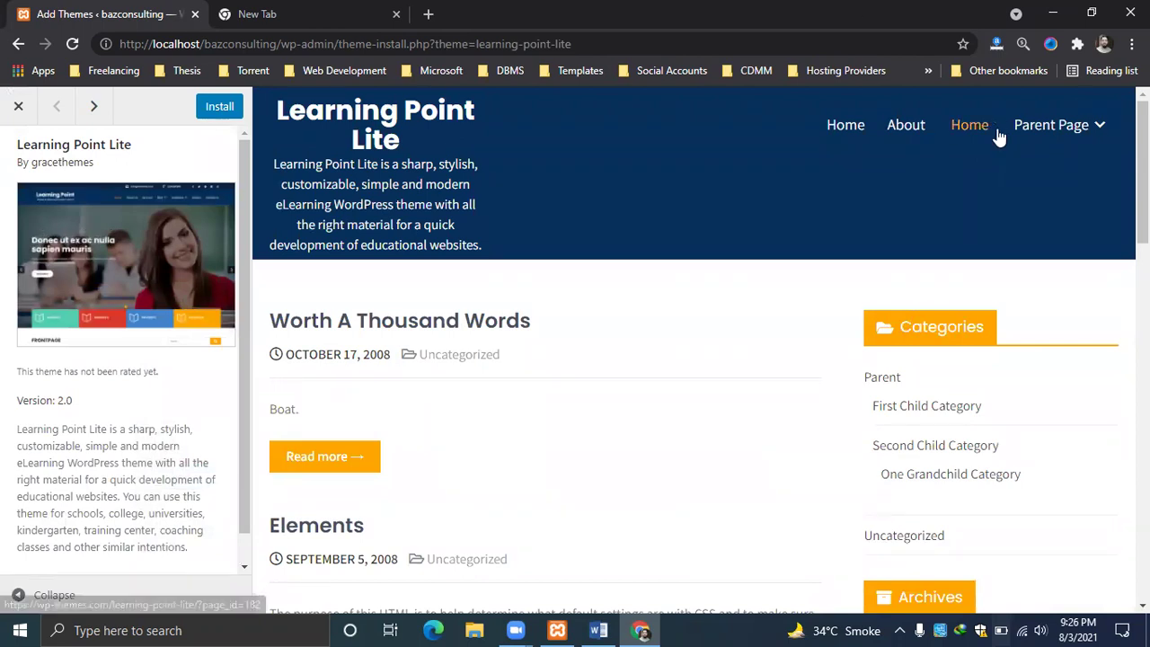
left_click(17, 110)
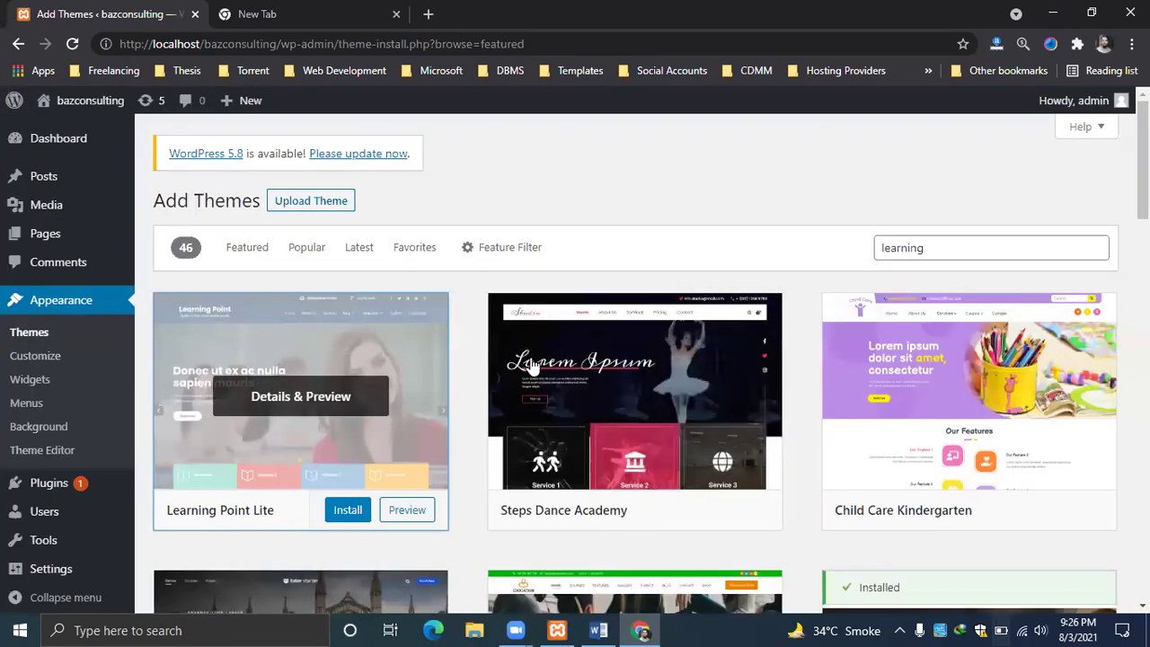
right_click(889, 167)
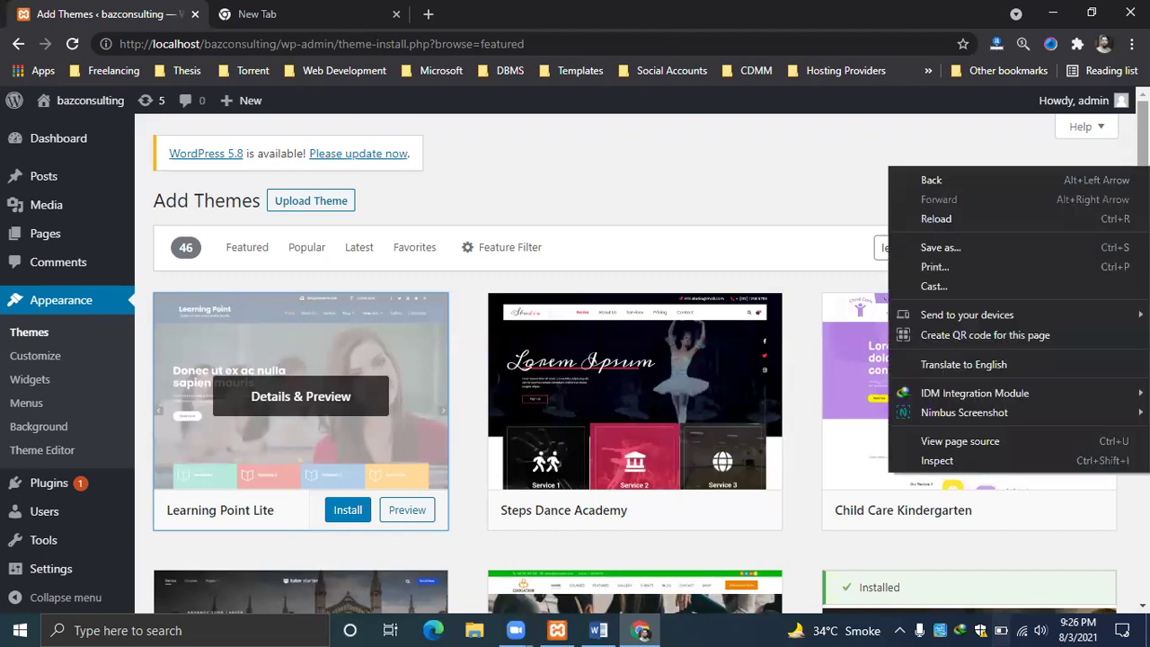
left_click(333, 364)
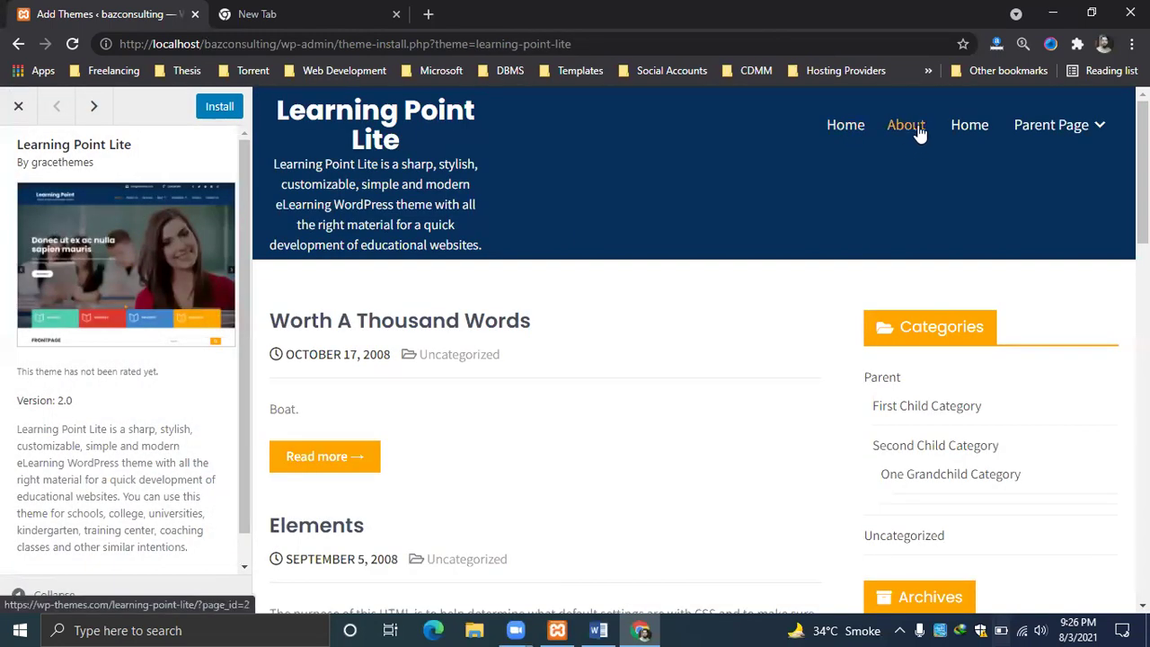
Scroll through the Learning Point Lite version 2.0 live preview.
mouse_move(1085, 128)
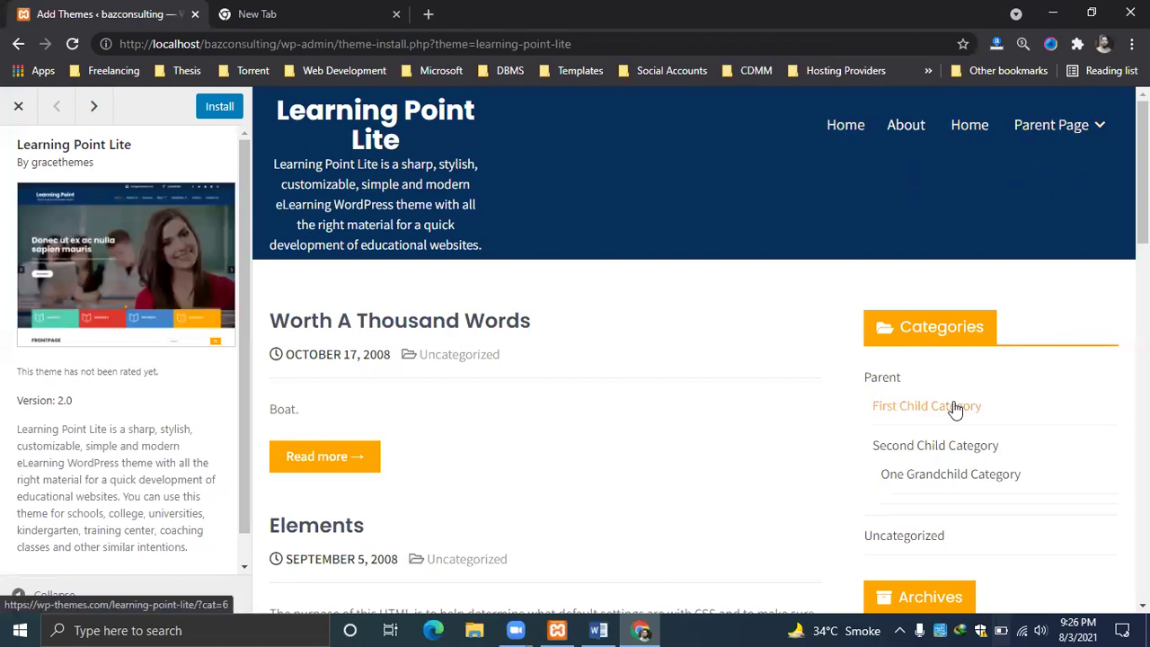
scroll(694, 349, "down", 9)
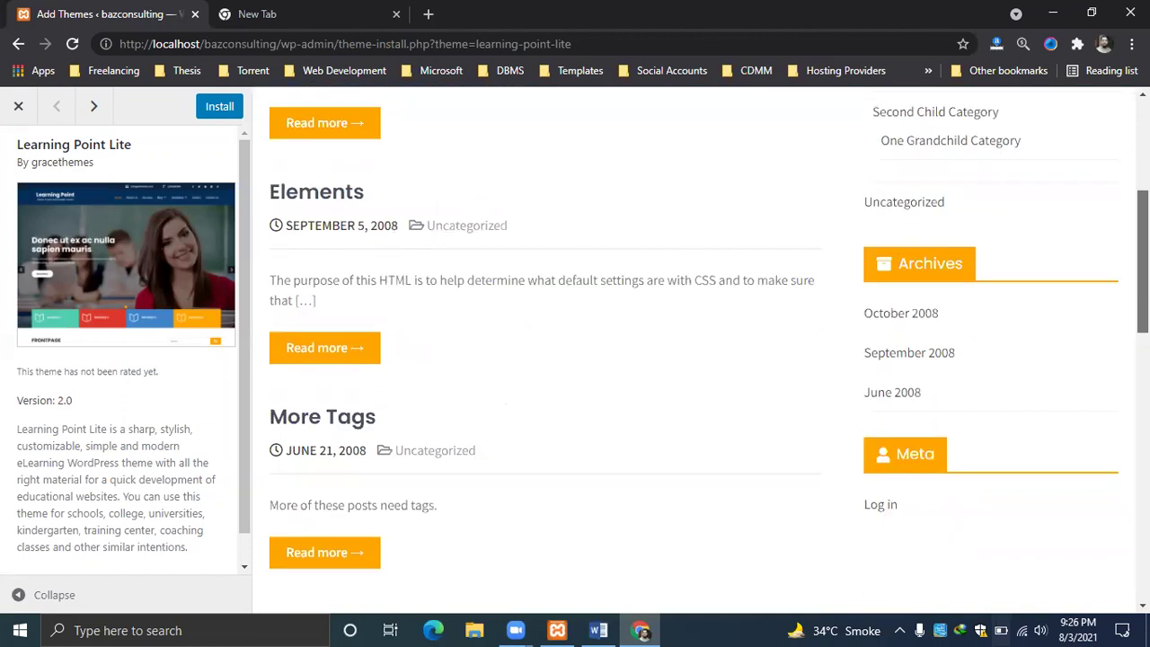
scroll(693, 348, "up", 10)
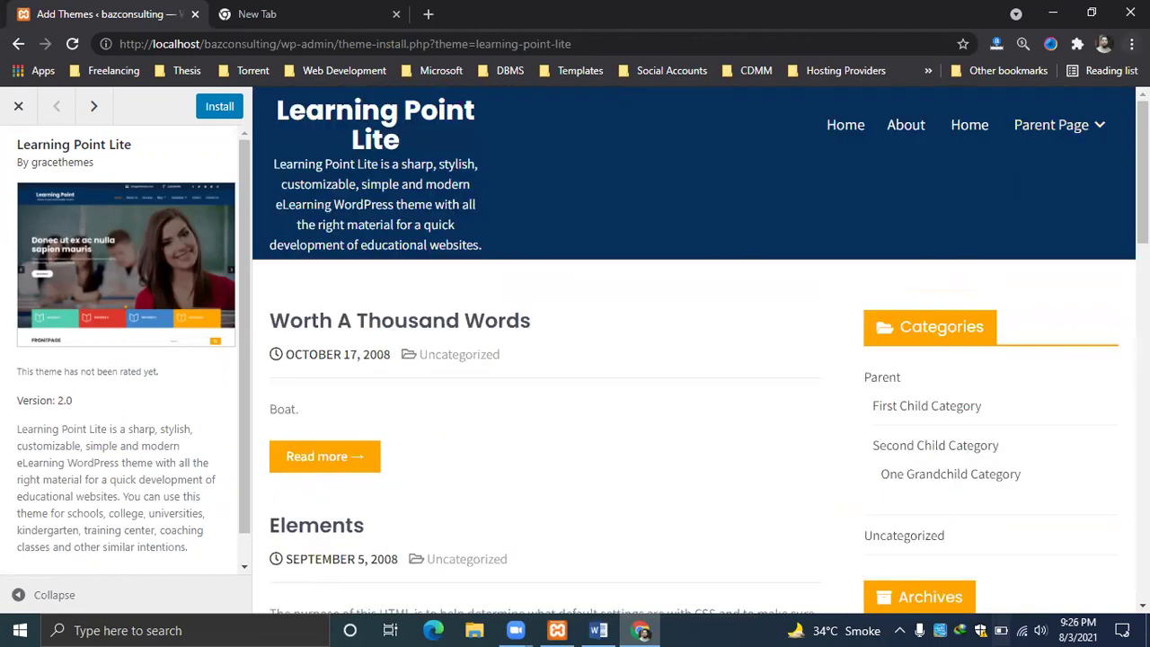
right_click(1137, 219)
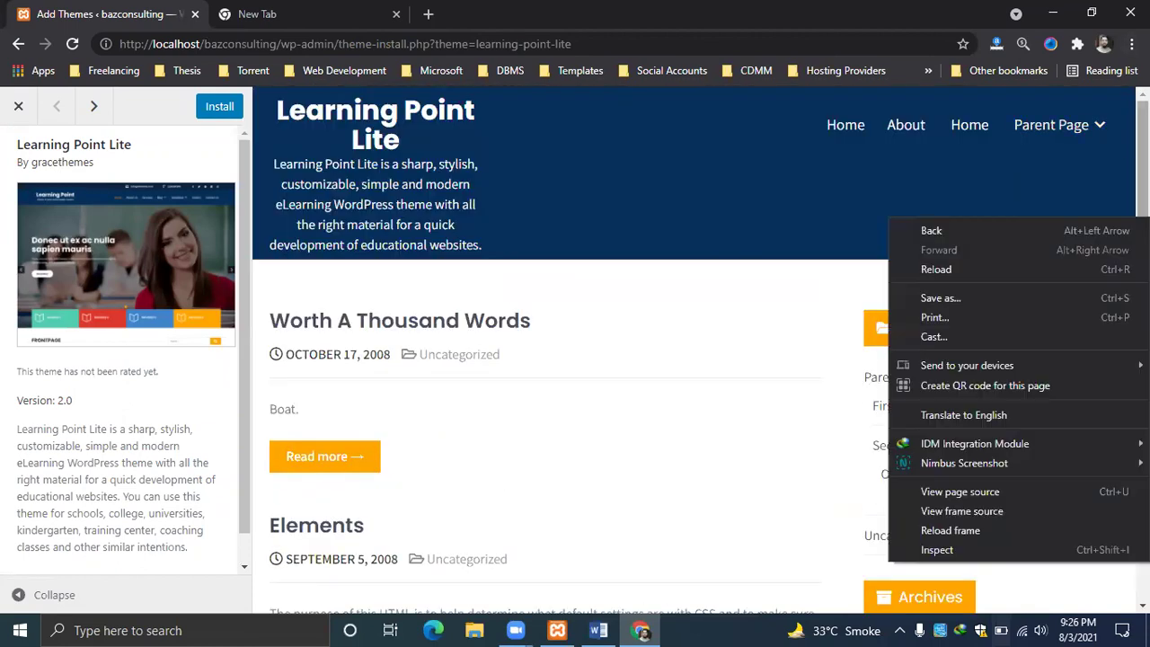
left_click(1137, 219)
right_click(1137, 219)
scroll(1137, 220, "down", 10)
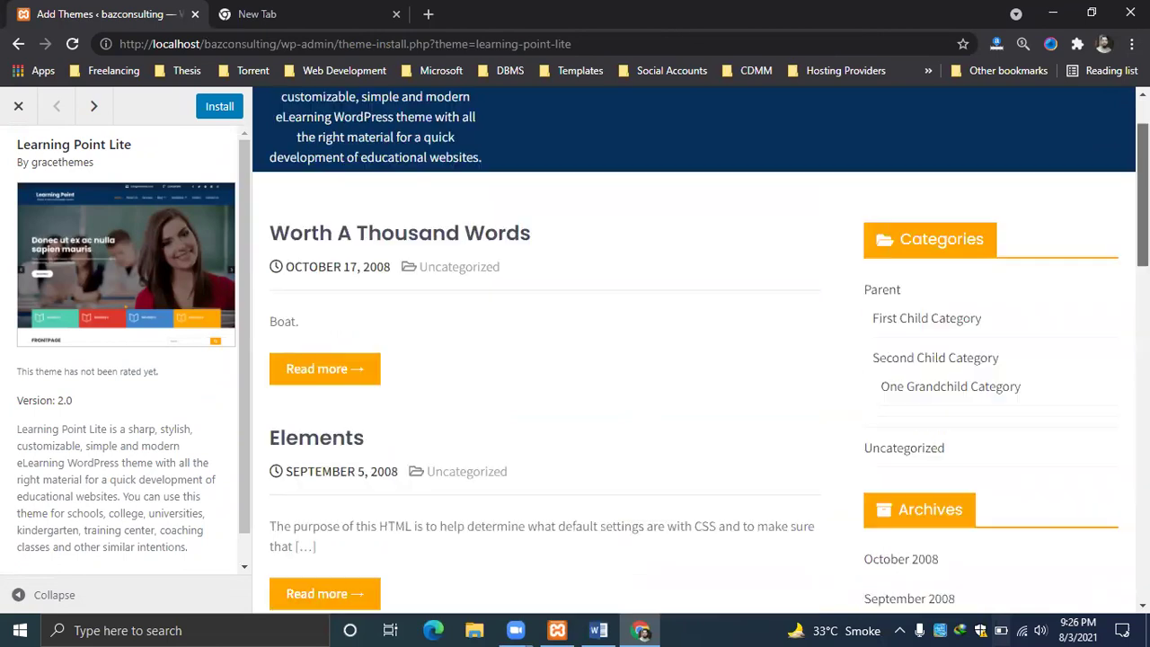
scroll(701, 351, "down", 5)
scroll(701, 350, "up", 15)
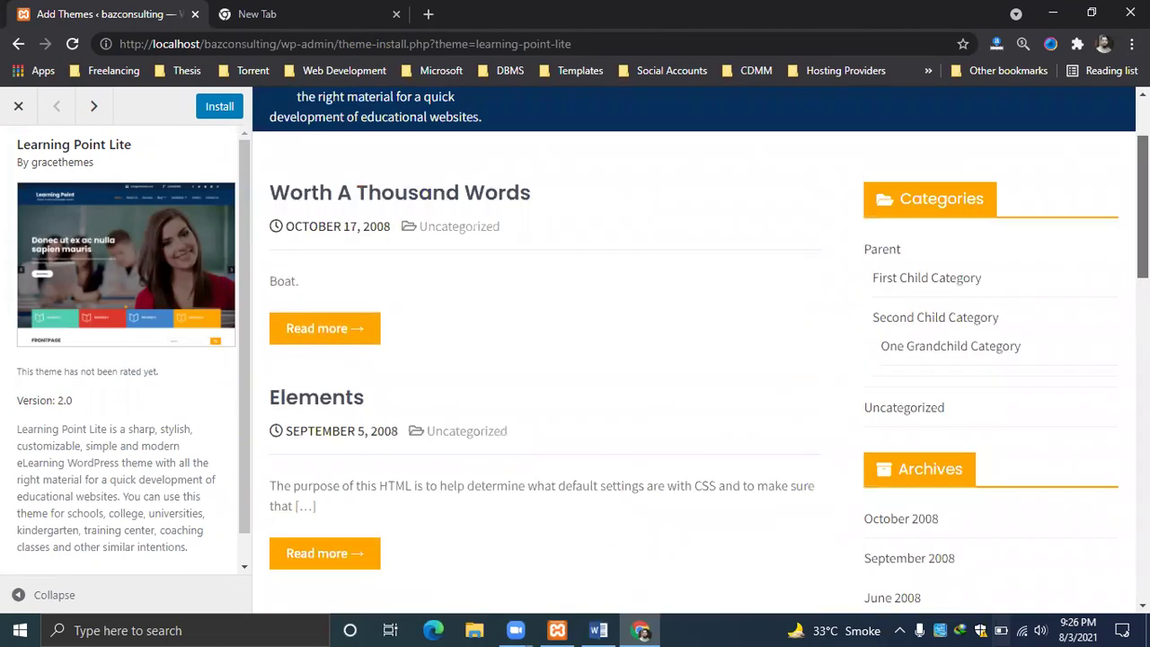
scroll(701, 350, "up", 1)
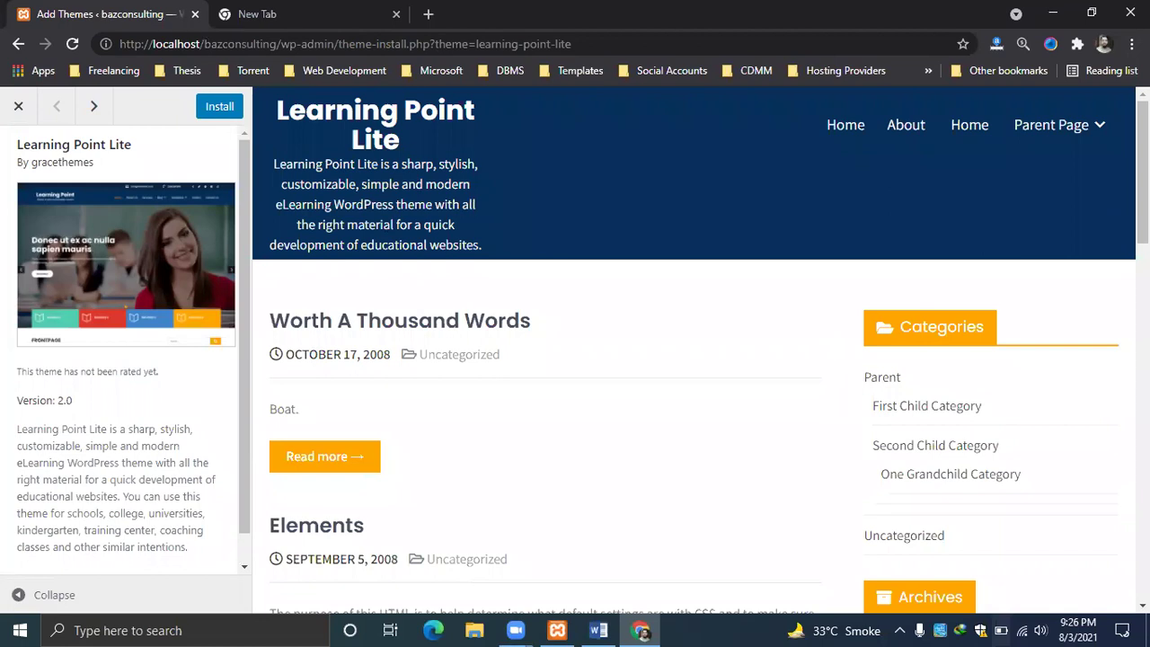
In a new tab, search Google for 'wordpress theme free download'.
left_click(428, 14)
type("wor")
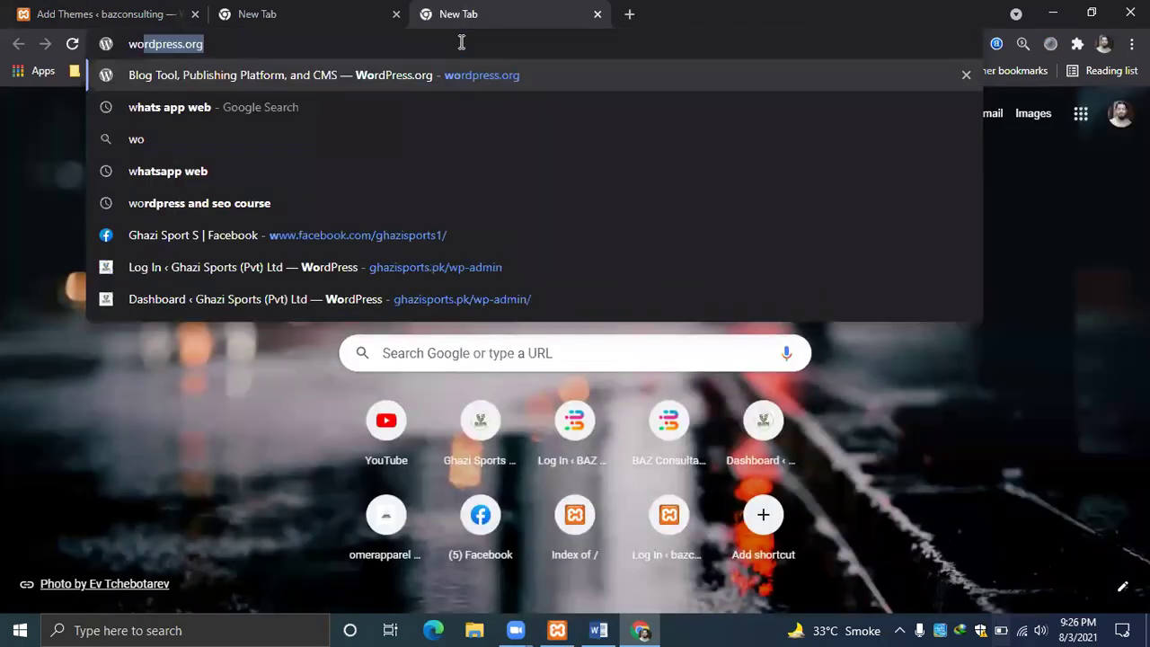
type("d")
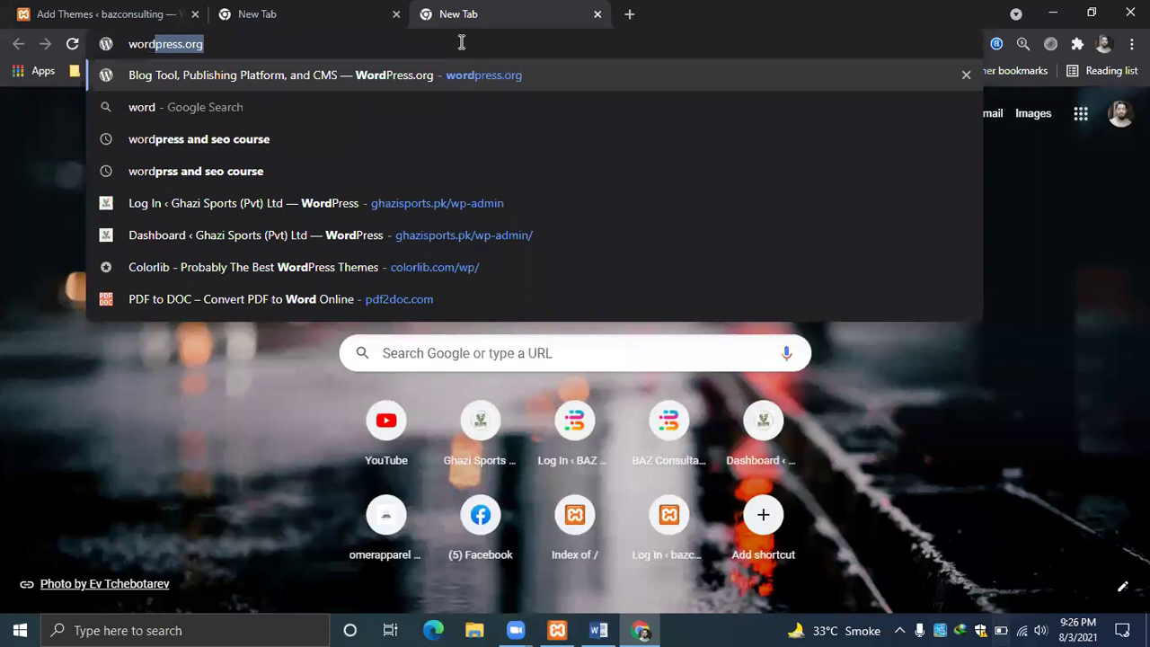
key("End")
key("BackSpace")
key("BackSpace")
key("BackSpace")
key("BackSpace")
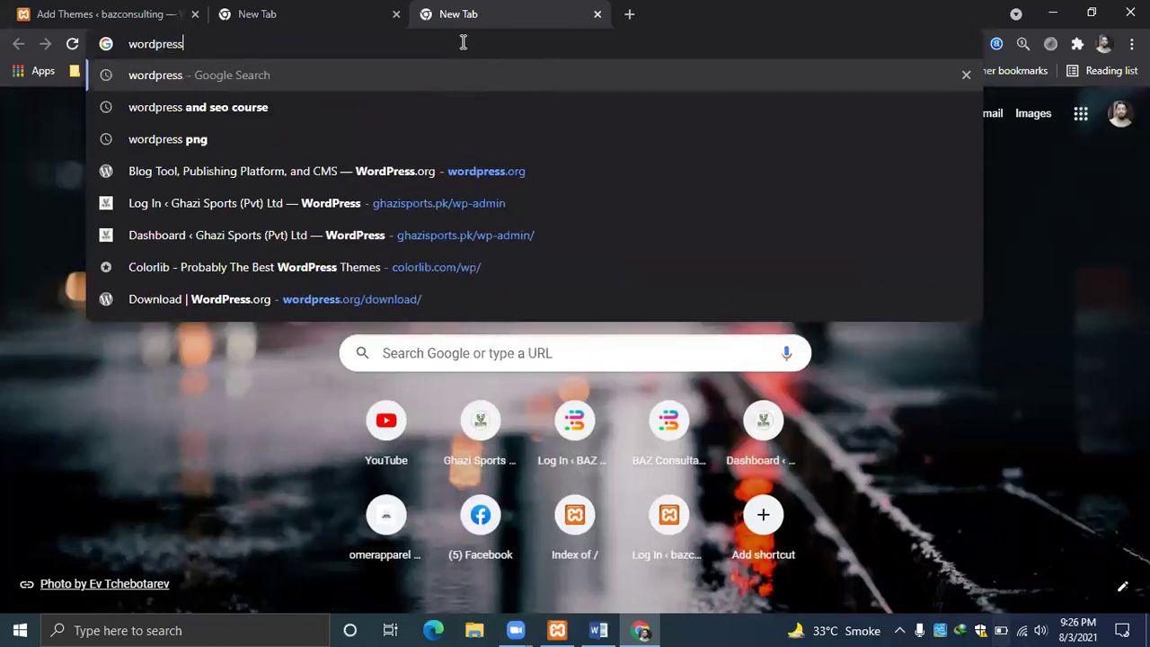
type("theme")
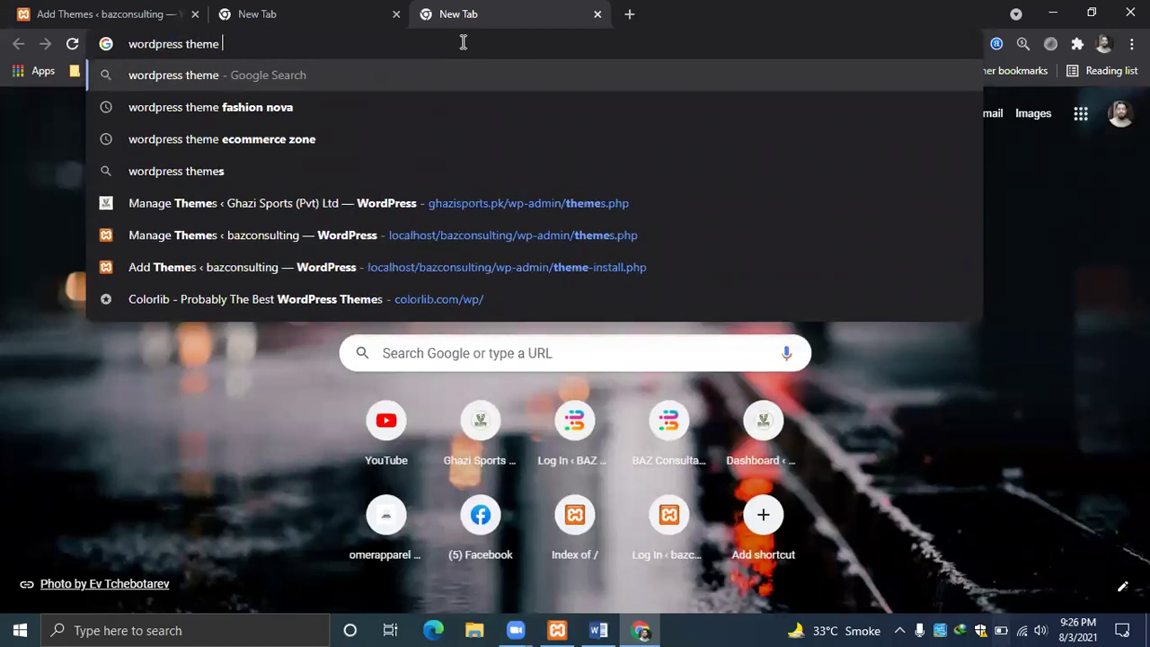
type(" free")
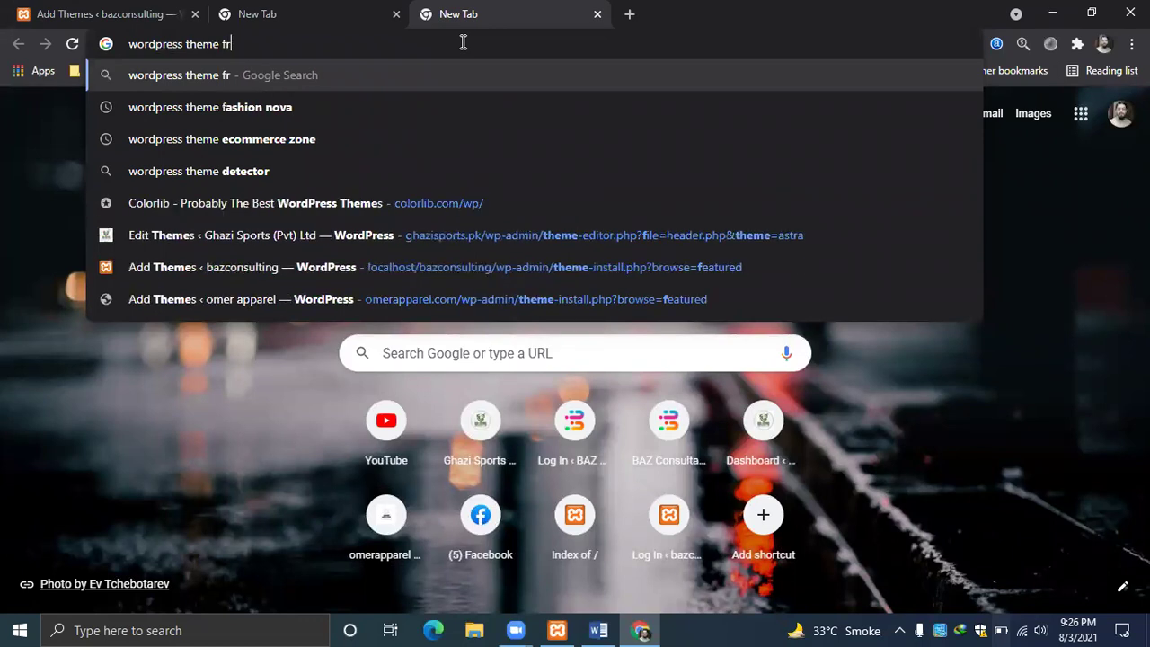
key("Down")
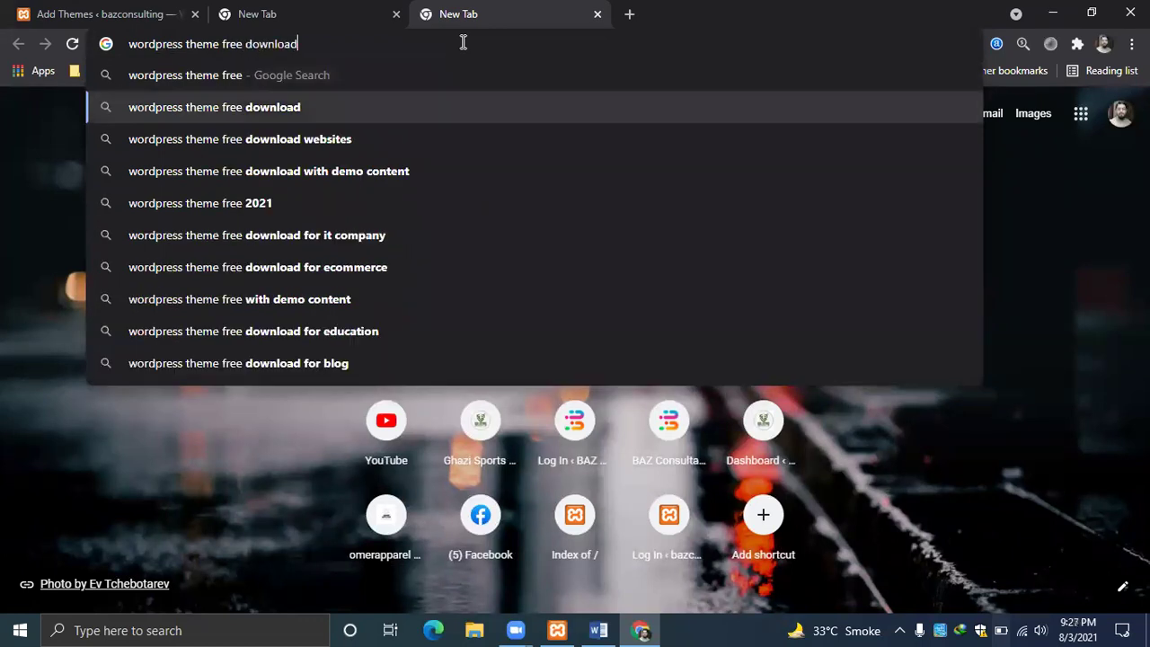
key("Return")
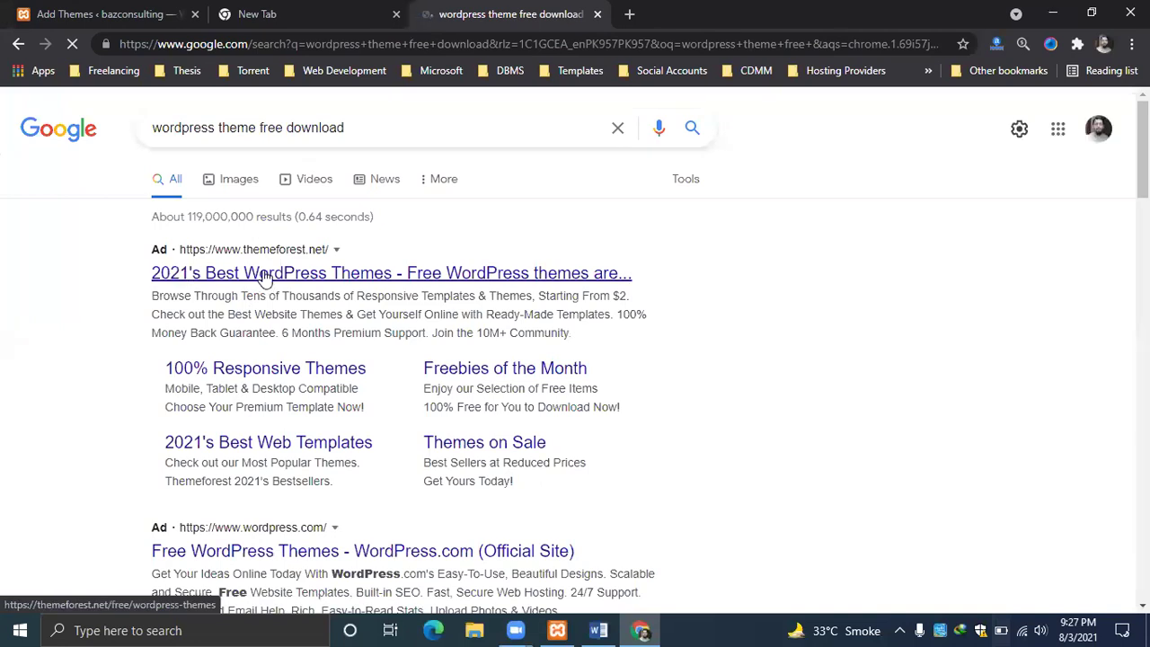
Open the ThemeForest free WordPress themes result and browse through the page.
left_click(285, 272)
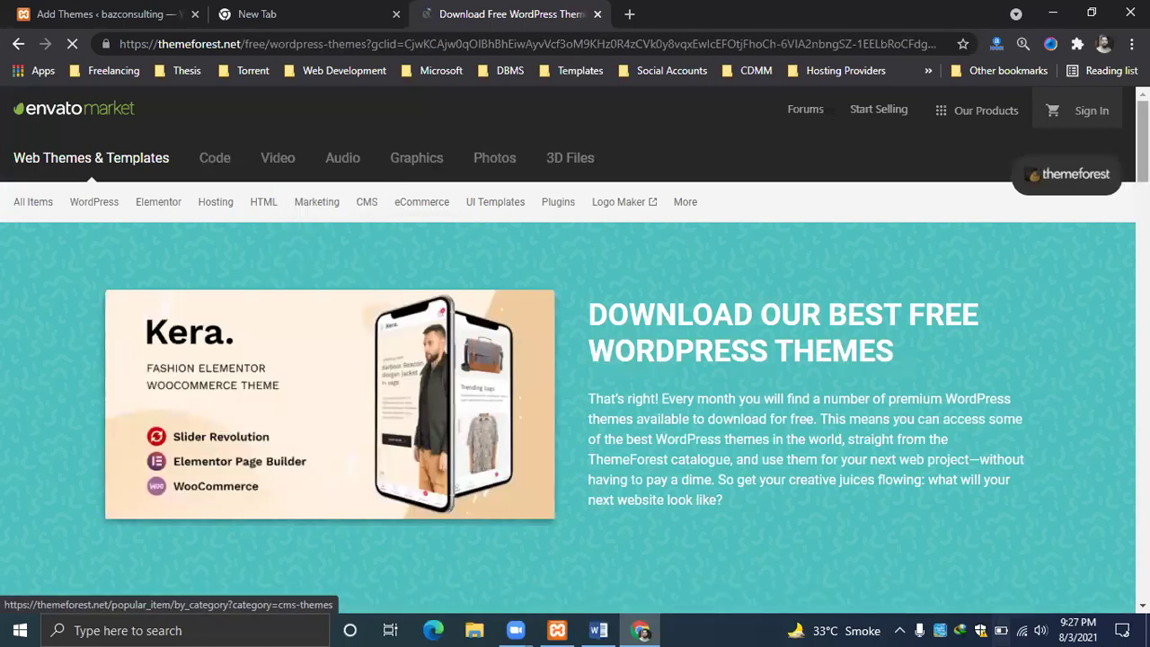
scroll(366, 201, "down", 4)
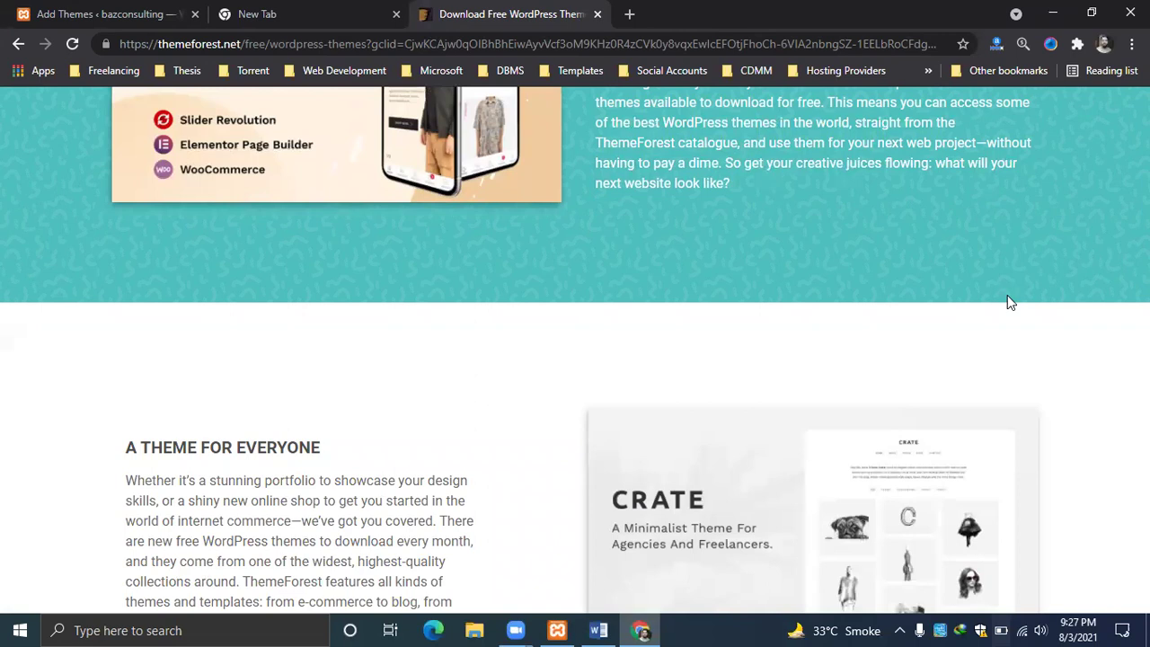
scroll(1008, 302, "down", 5)
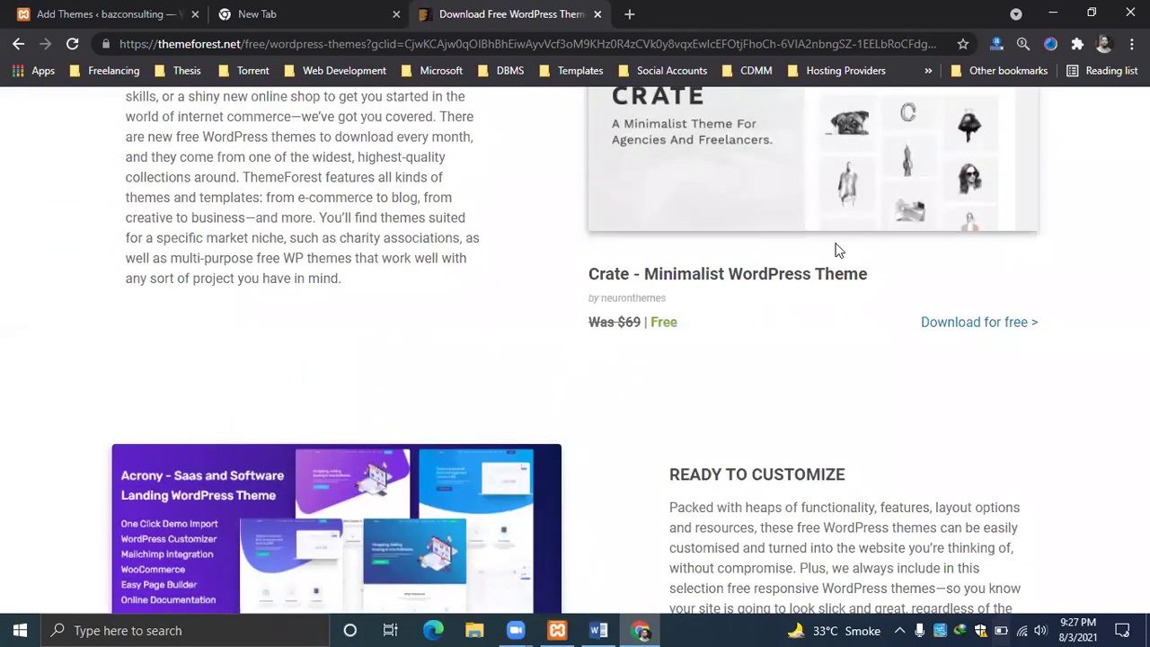
scroll(836, 251, "down", 5)
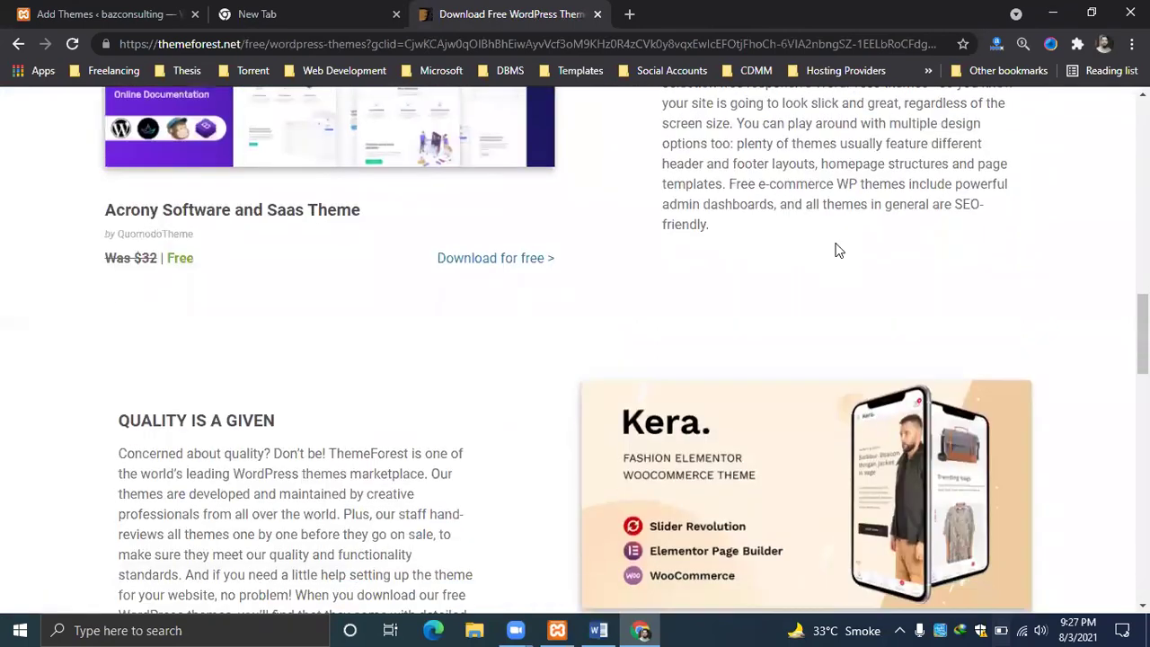
scroll(836, 251, "down", 5)
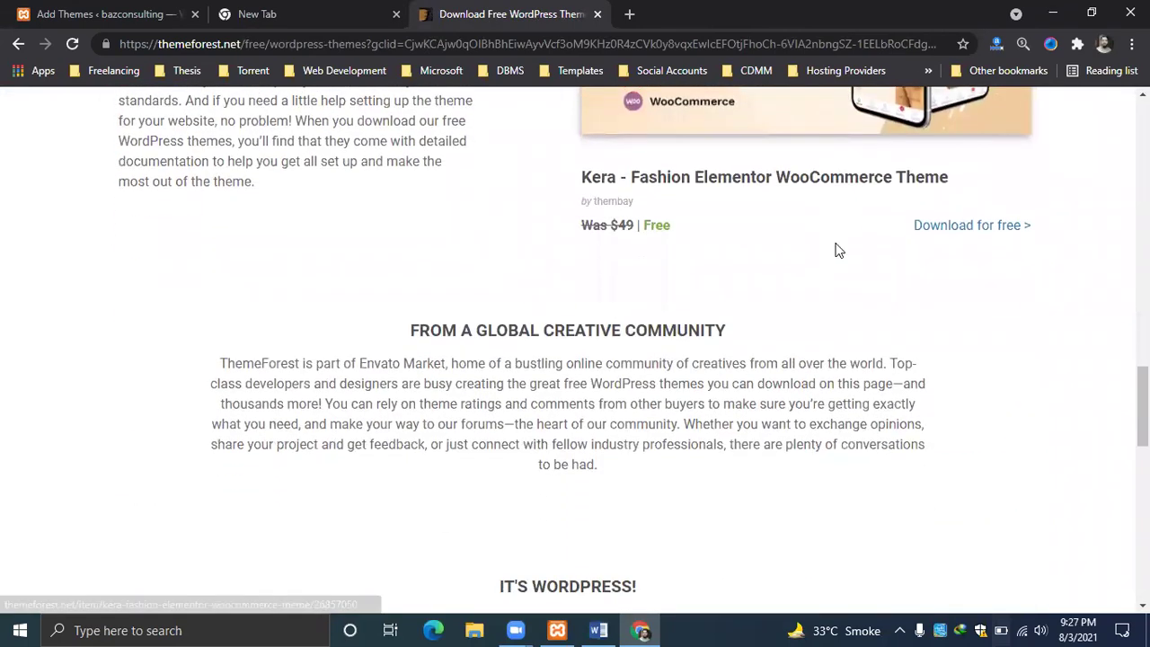
scroll(836, 251, "down", 7)
scroll(836, 243, "up", 2)
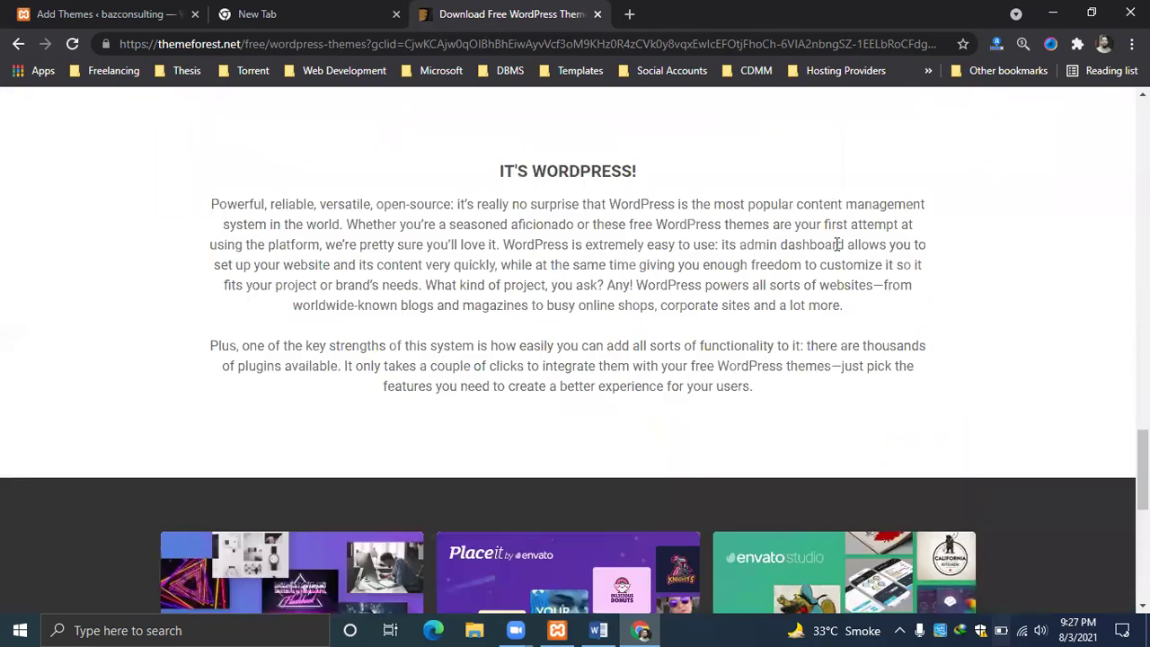
scroll(835, 243, "up", 17)
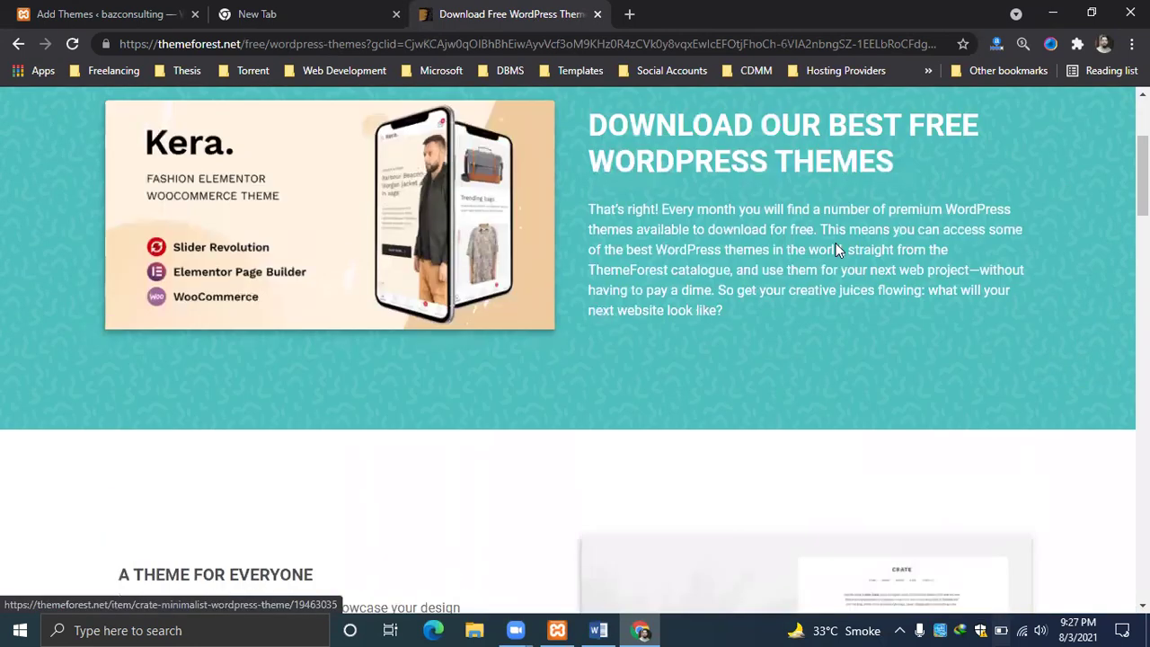
scroll(836, 251, "up", 3)
Browse the Template Kits category, then open the THEMELOCK.COM bookmark from the bookmarks overflow.
mouse_move(110, 232)
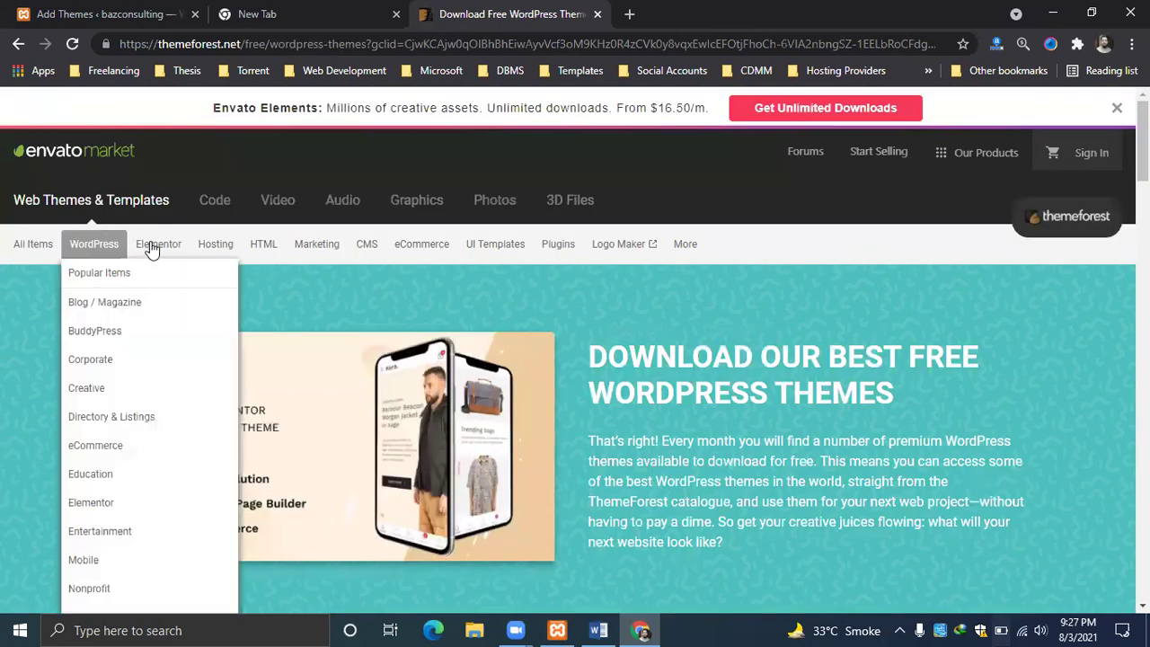
left_click(152, 267)
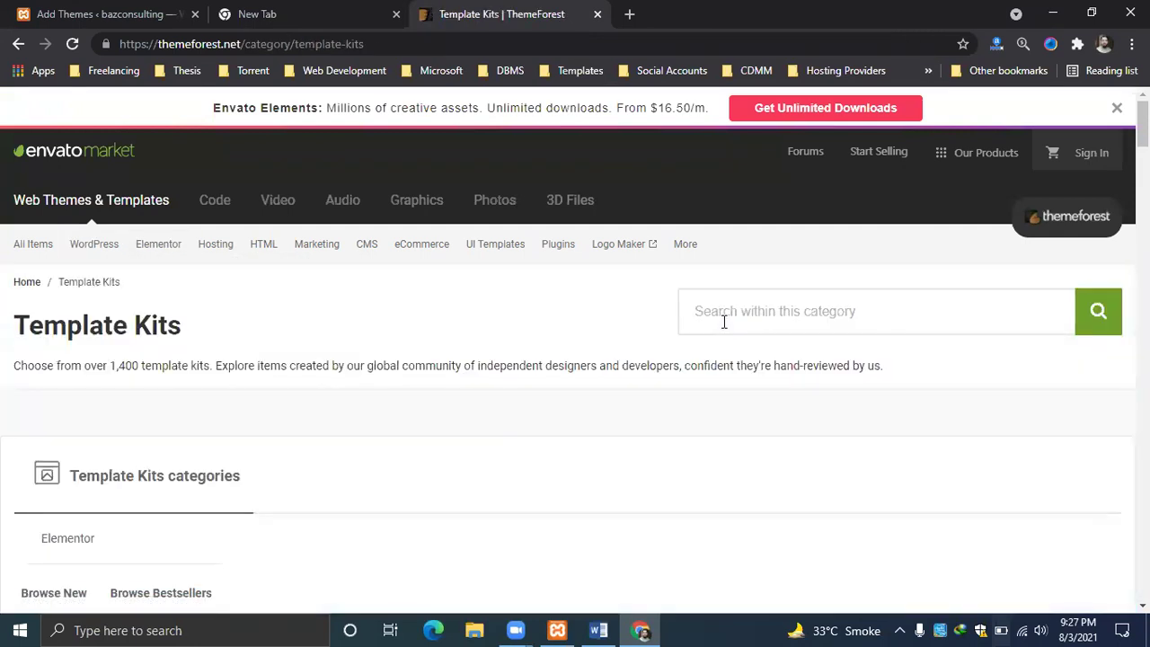
scroll(724, 324, "down", 4)
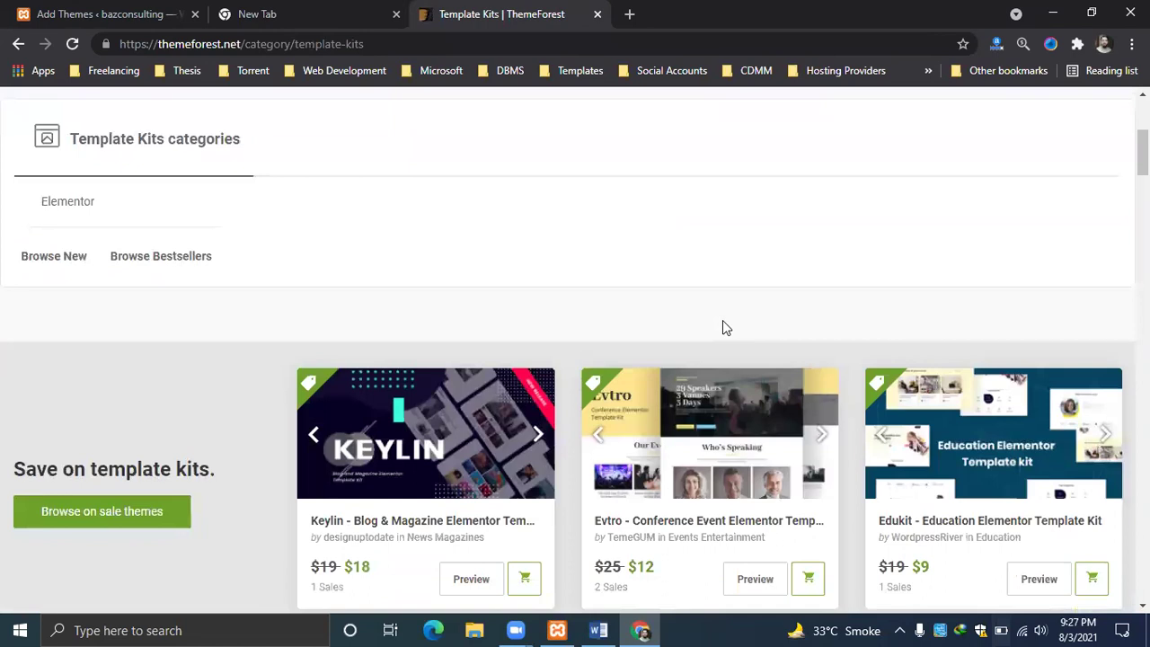
scroll(724, 327, "down", 2)
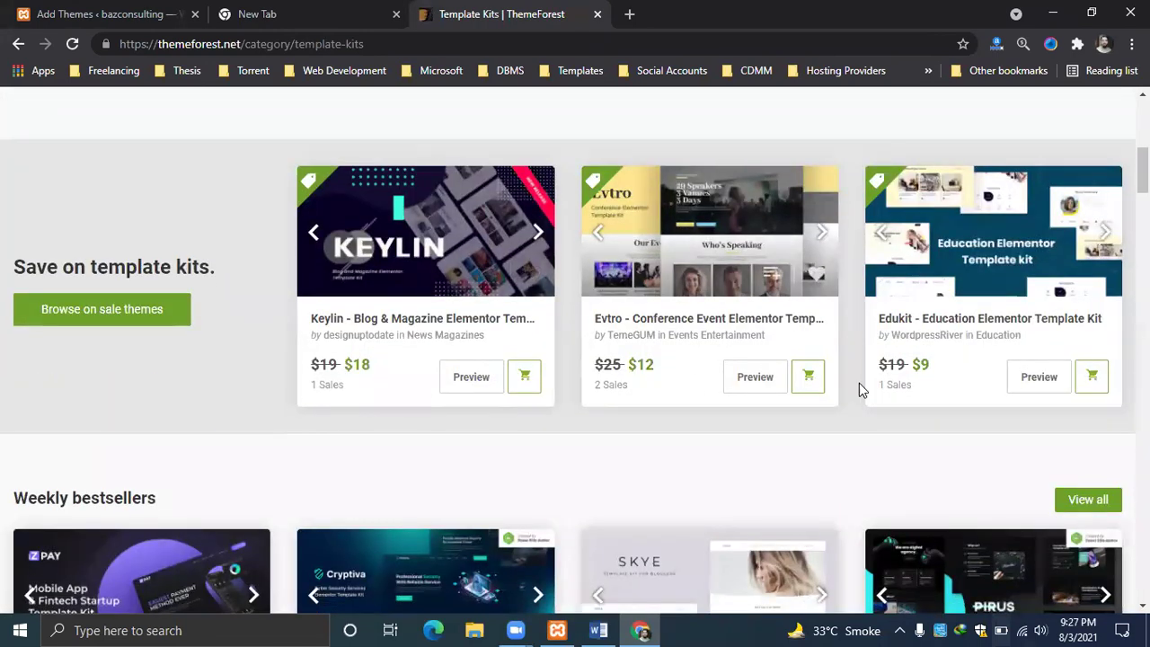
scroll(944, 378, "down", 5)
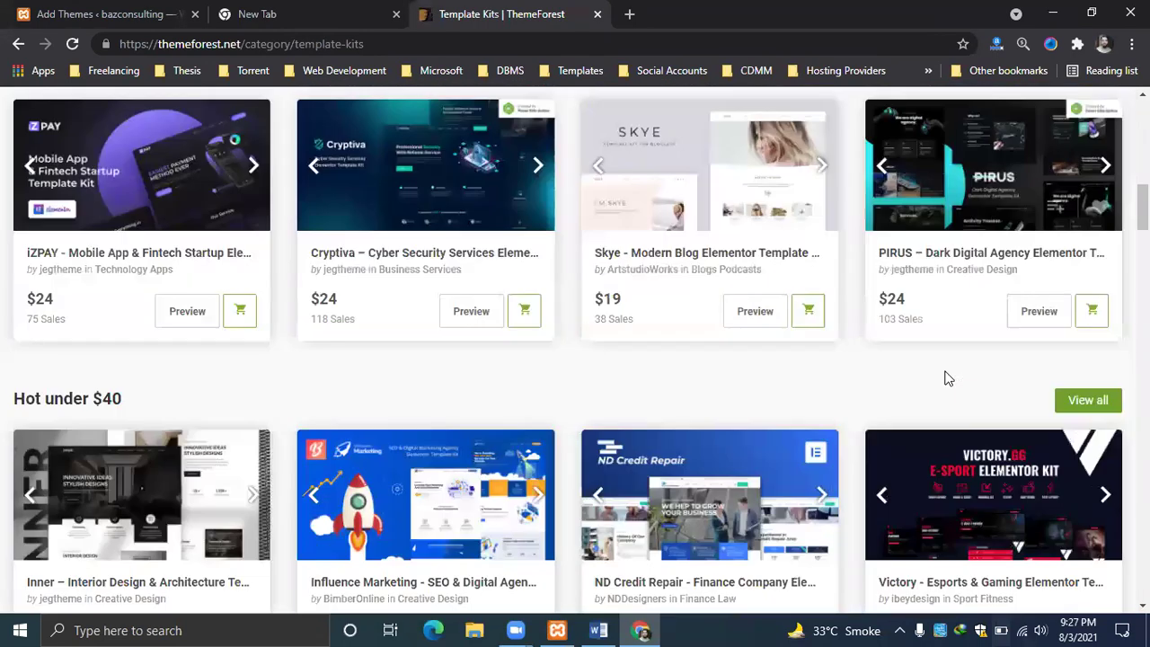
scroll(945, 378, "down", 1)
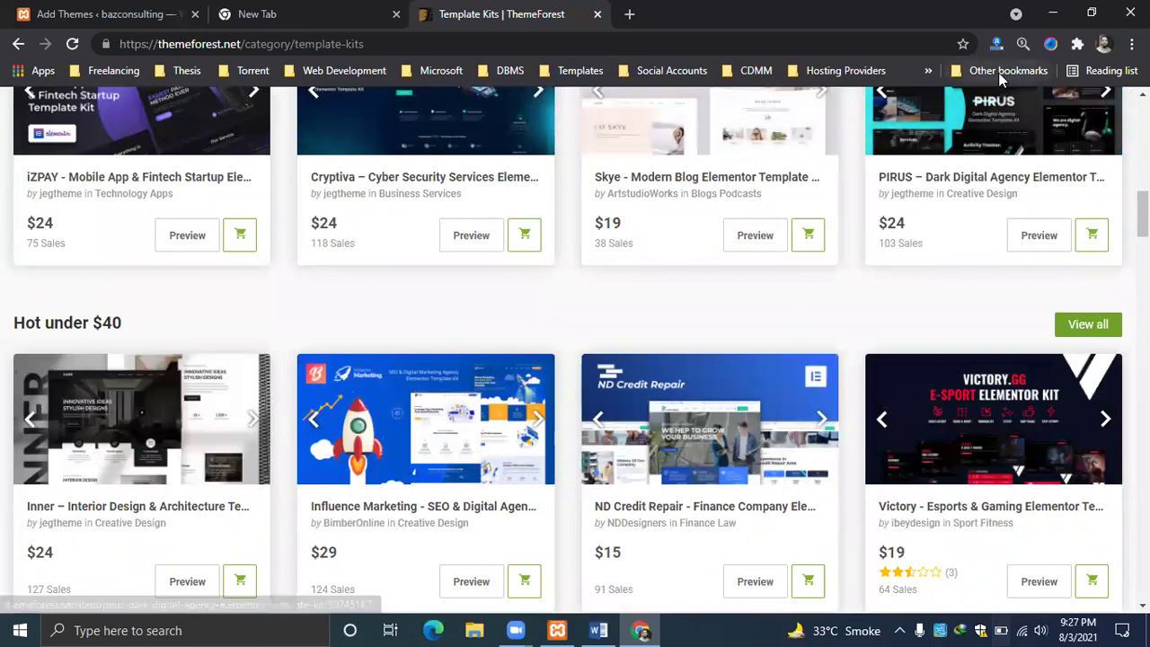
left_click(930, 71)
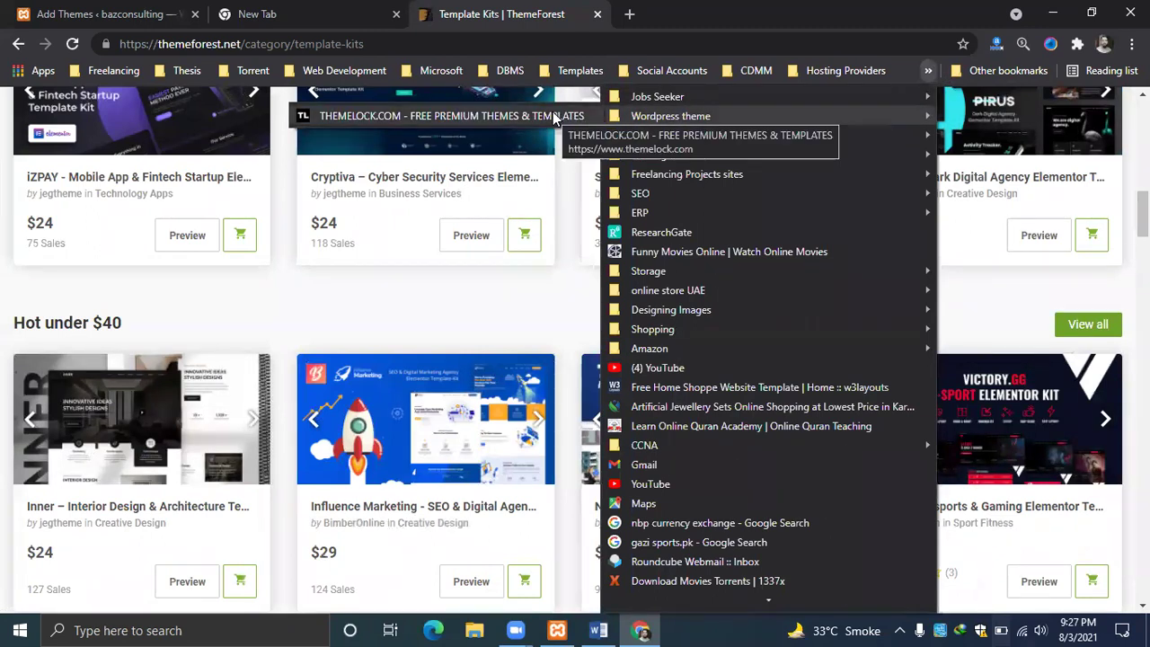
left_click(575, 117)
Close the empty new tab and search Google for 'wordpress theme free download' in a fresh tab.
left_click(279, 9)
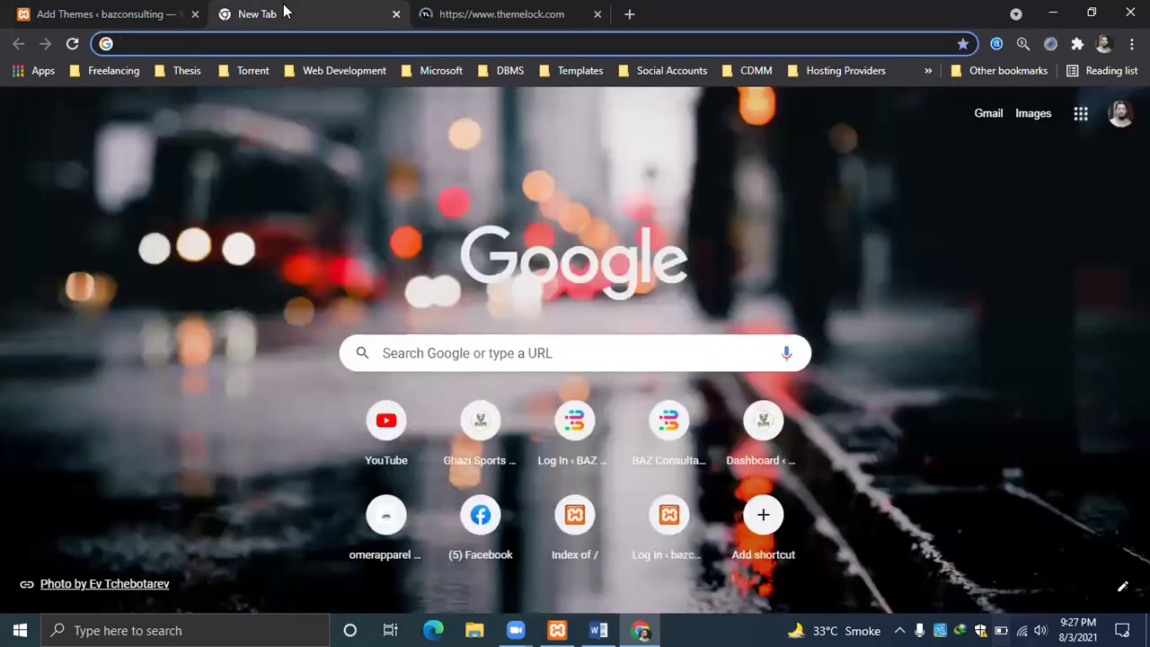
left_click(396, 14)
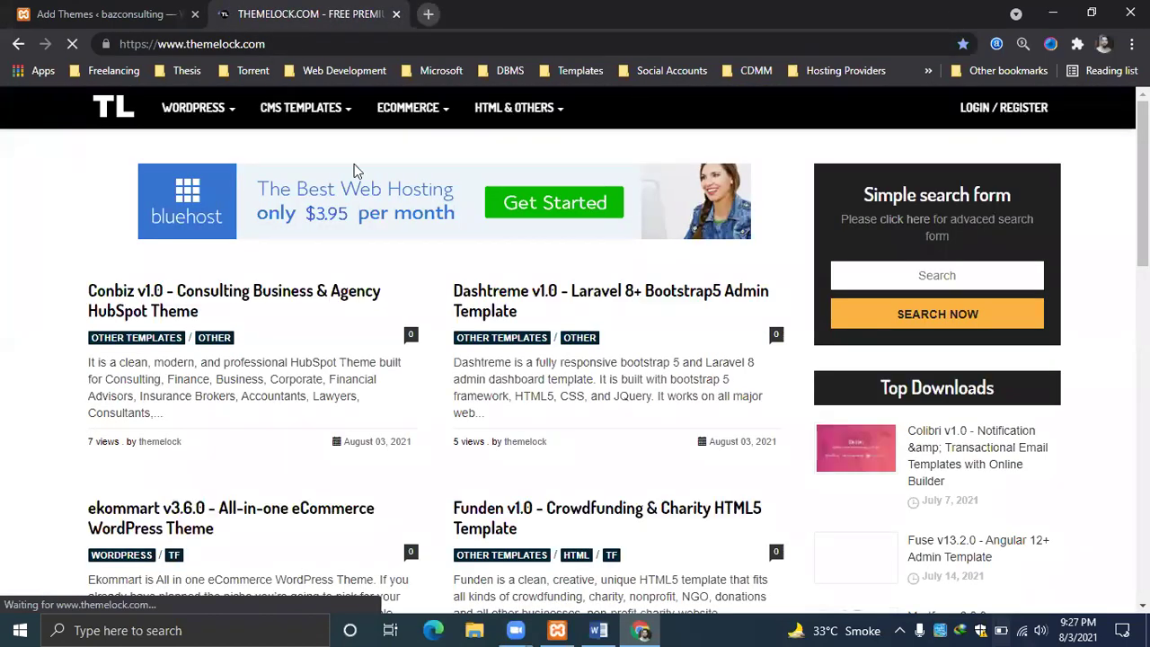
key("ctrl+t")
left_click(486, 359)
type("w")
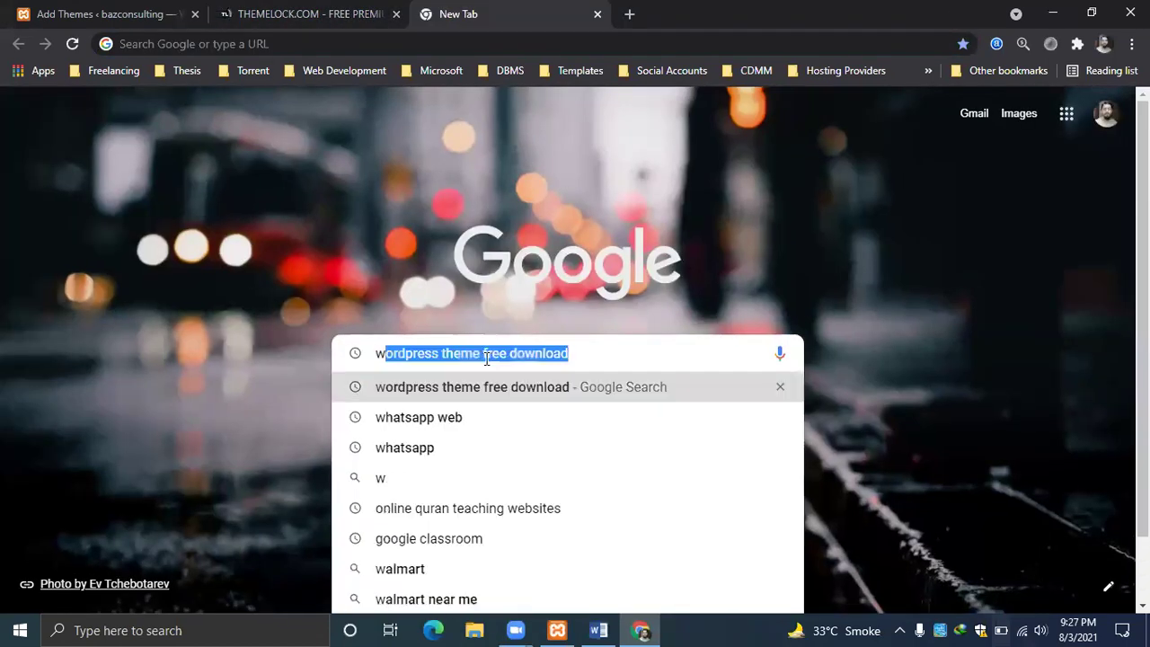
type("ordpress")
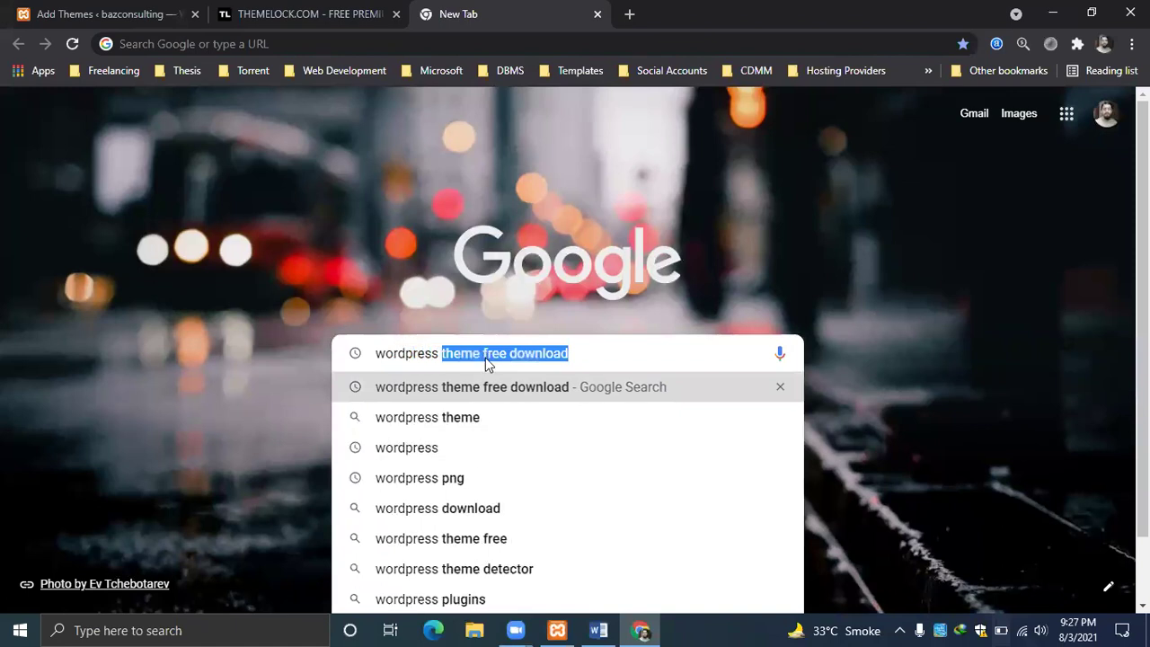
key("Return")
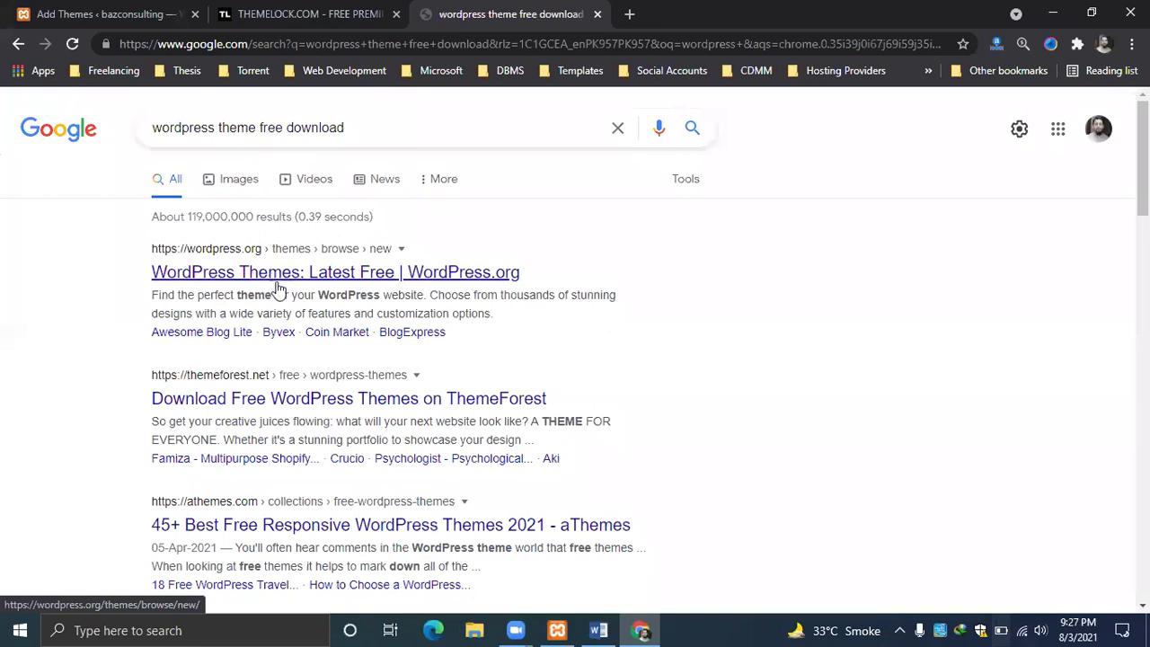
Open the ThemeForest search result in a new tab and switch to it.
right_click(267, 402)
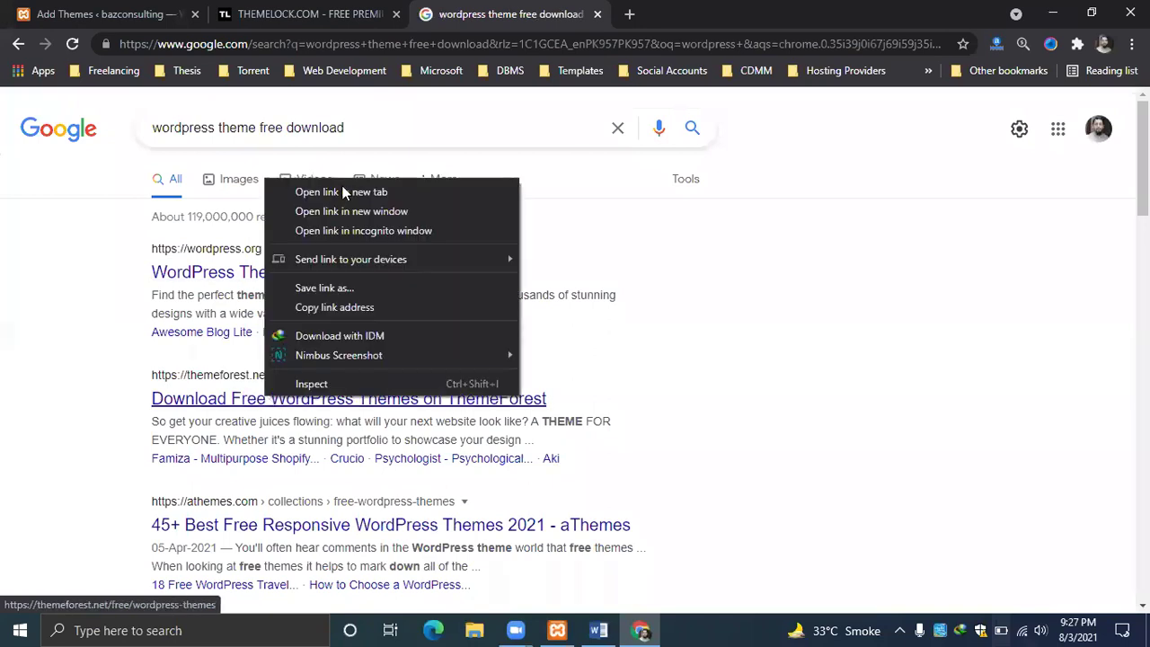
left_click(344, 192)
left_click(742, 13)
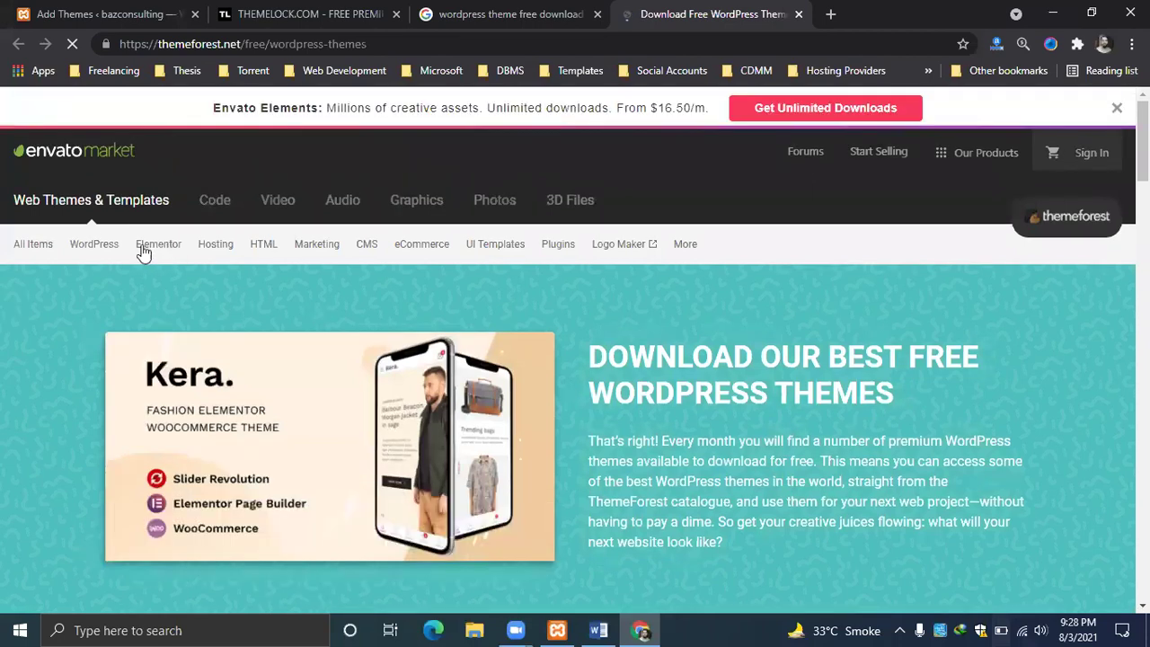
Open the Corporate WordPress themes category and then the Avada theme's product page.
mouse_move(97, 238)
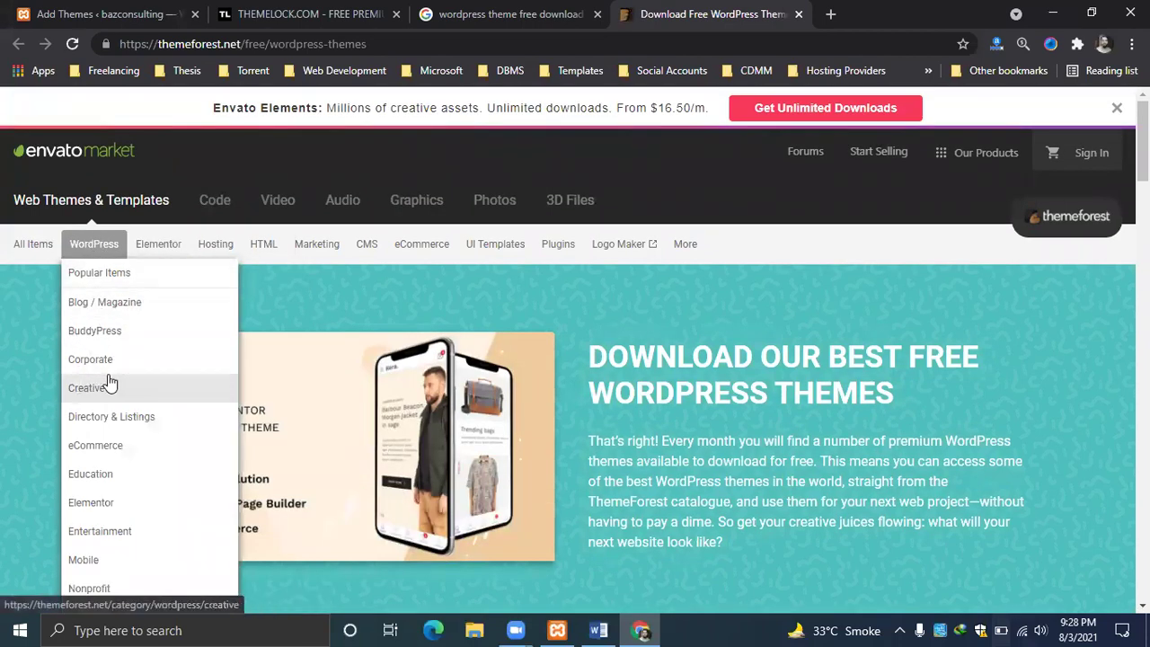
left_click(94, 361)
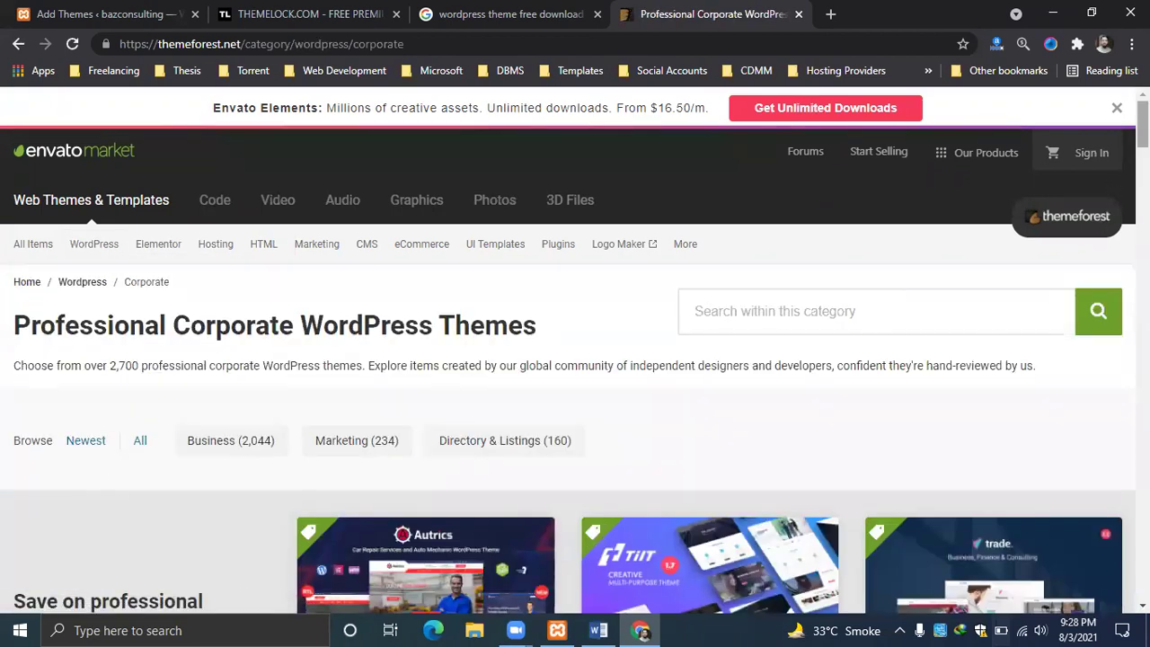
scroll(1105, 219, "down", 8)
scroll(1105, 218, "up", 4)
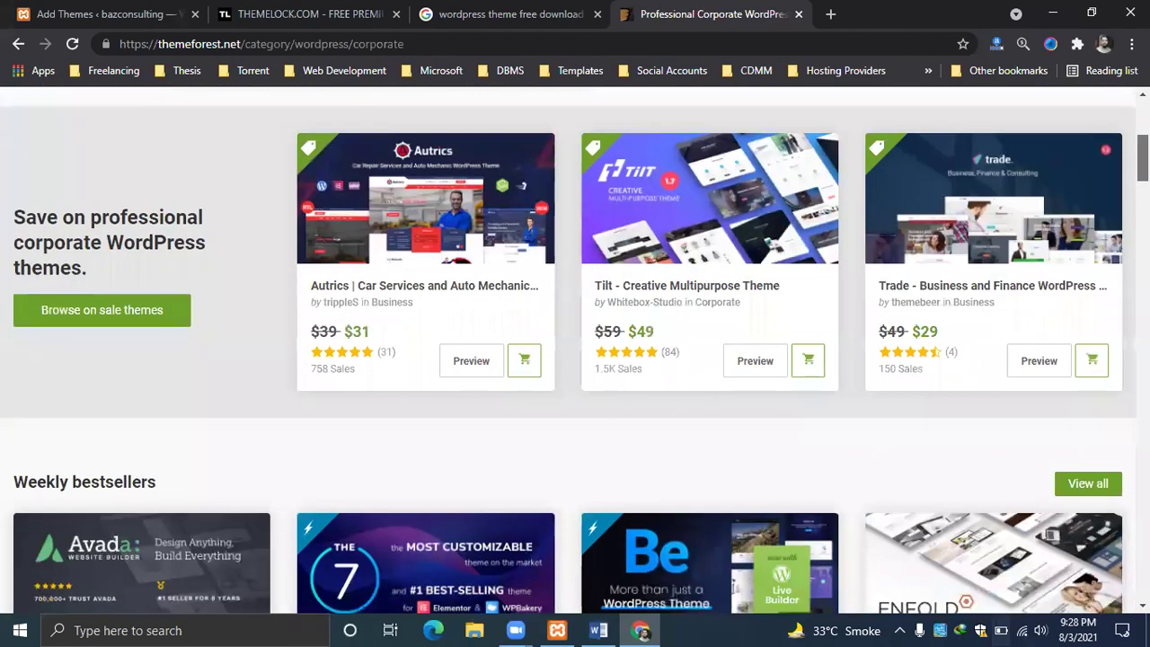
scroll(575, 351, "down", 5)
scroll(265, 212, "up", 1)
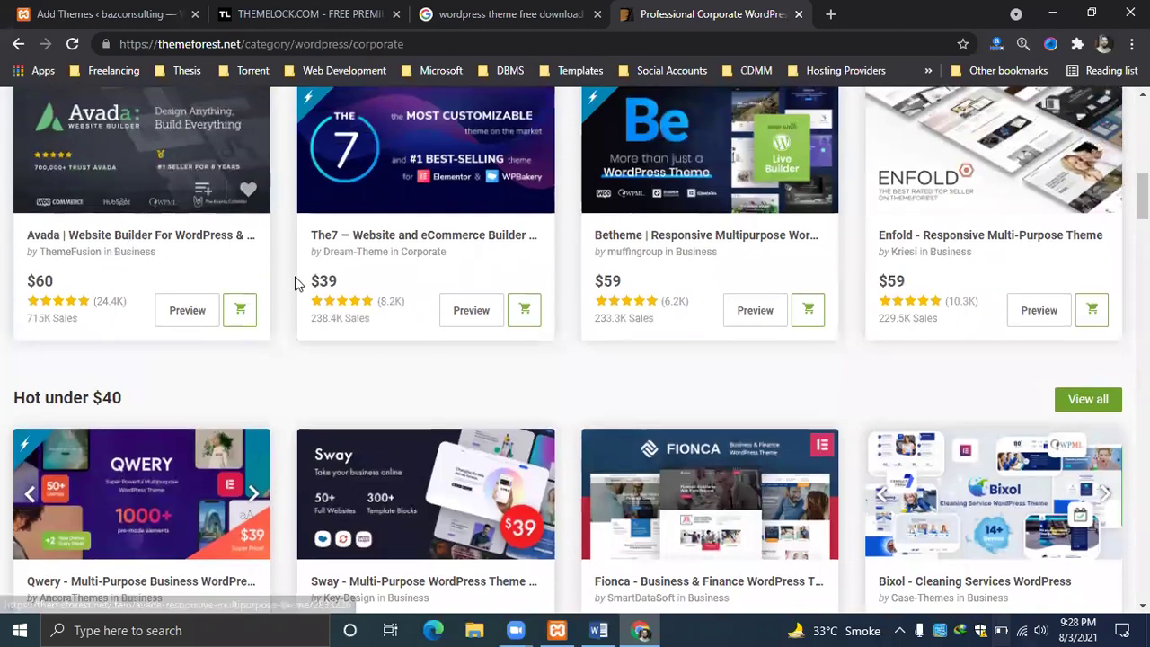
left_click(250, 239)
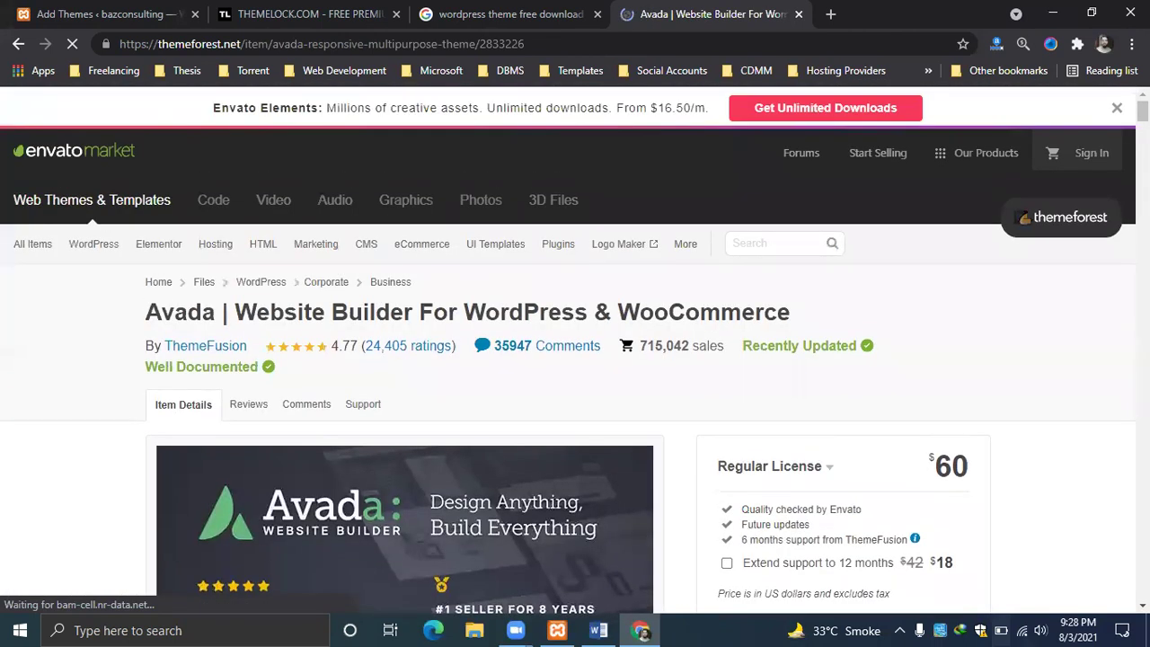
Select the name 'Avada' in the product page title.
scroll(575, 351, "down", 1)
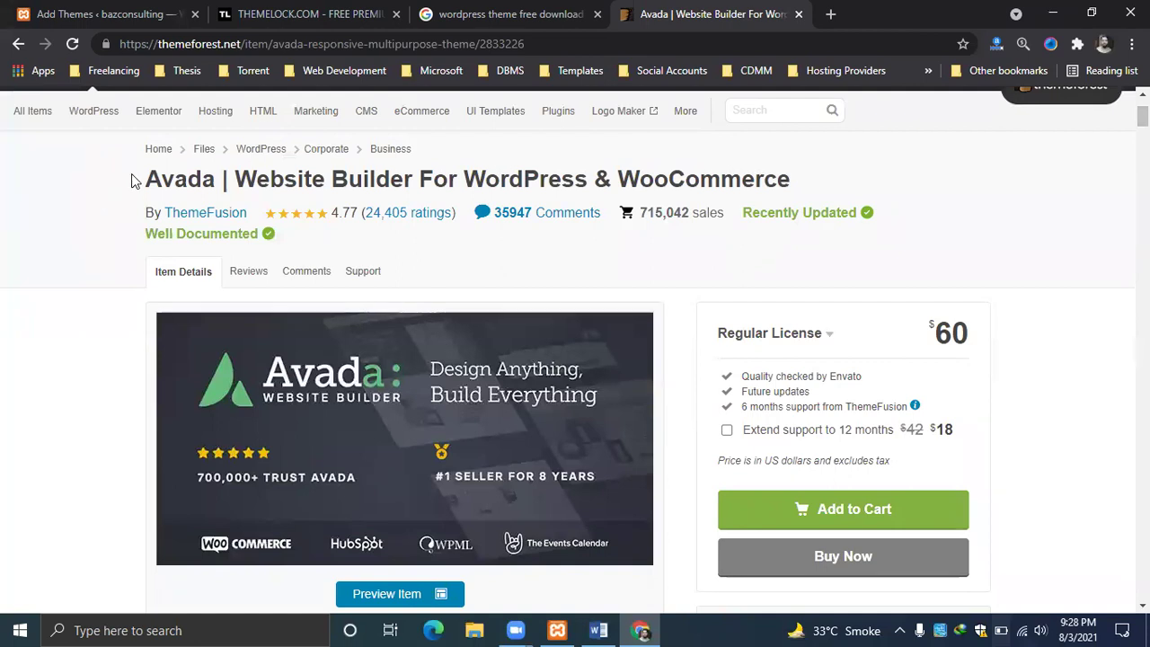
right_click(207, 180)
left_click(220, 167)
left_click_drag(216, 180, 151, 177)
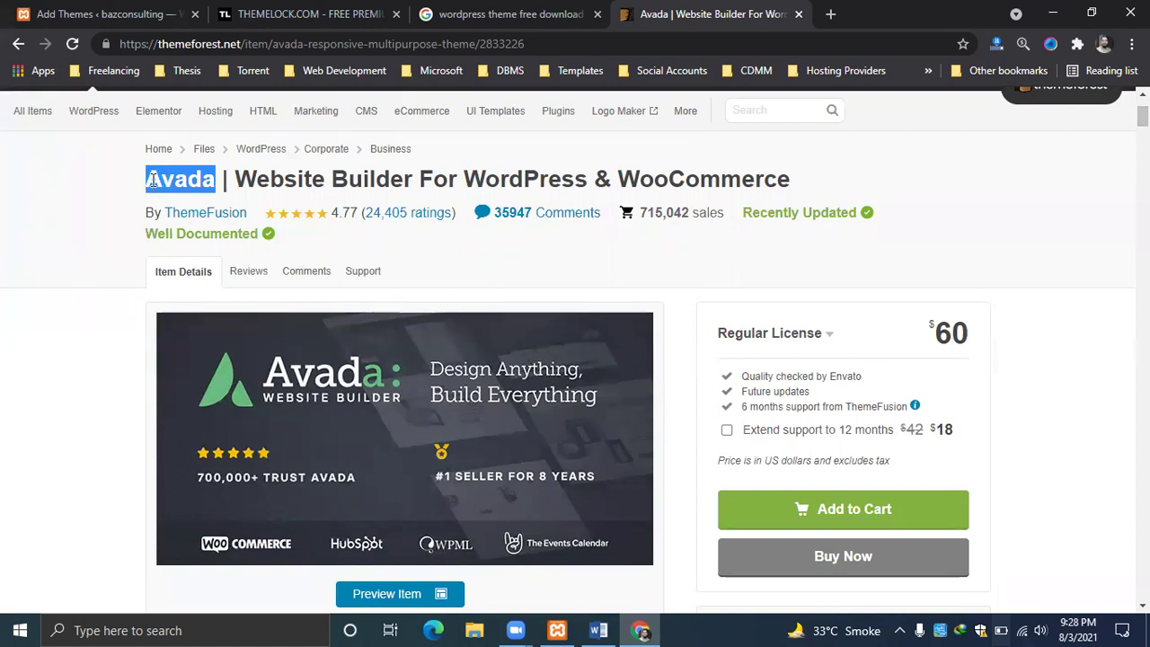
Search the ThemeLock site for Avada and scroll the results.
left_click(471, 10)
left_click(358, 10)
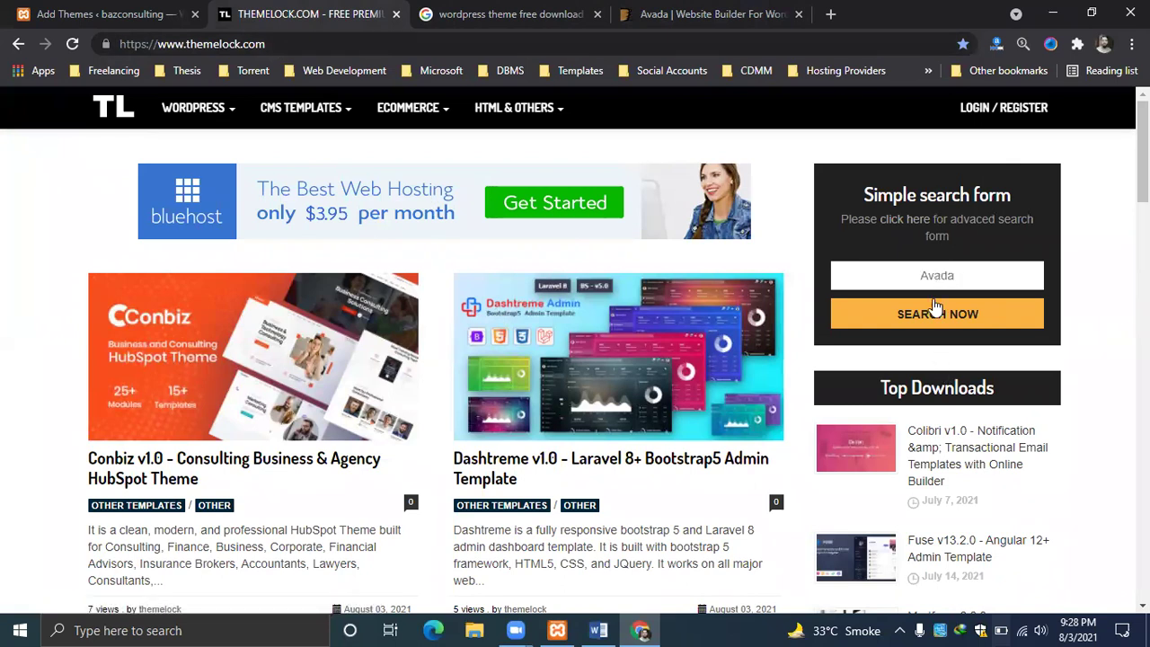
left_click(937, 315)
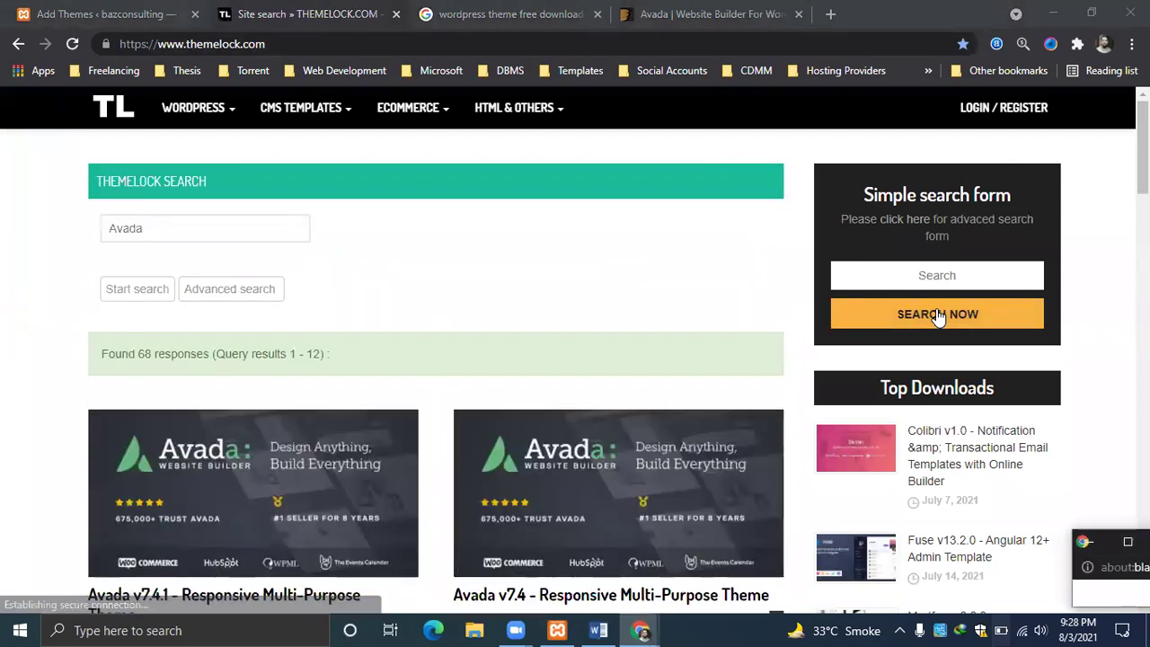
scroll(938, 317, "down", 3)
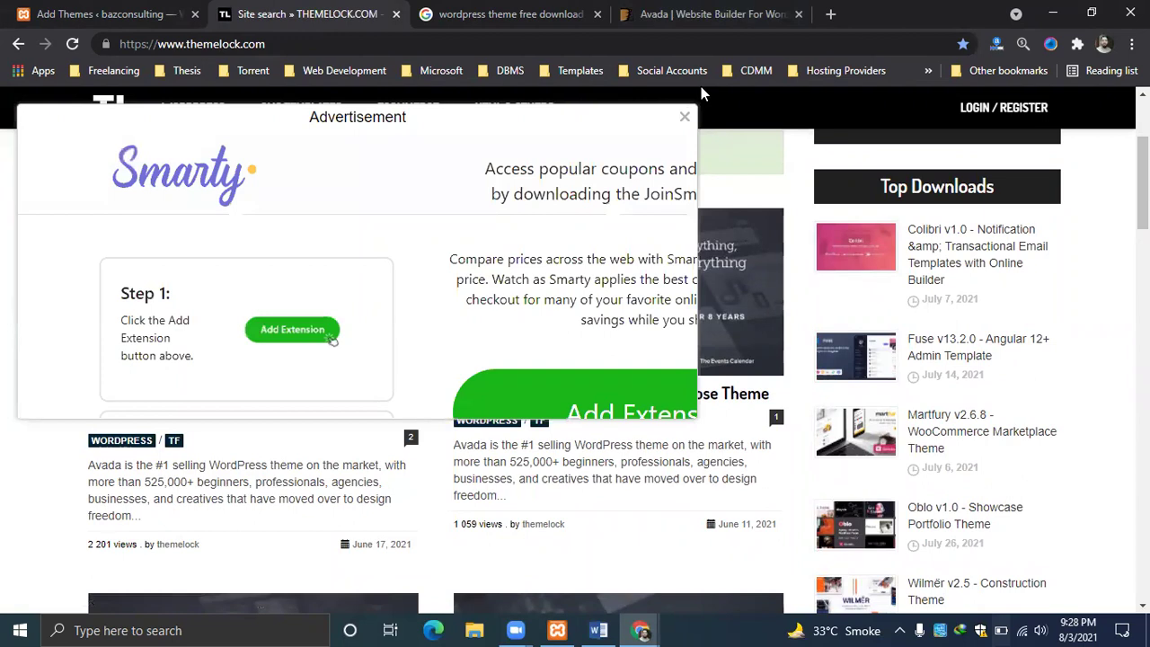
Close the ad over the results, check the other tabs, and return to the Avada results.
left_click(684, 117)
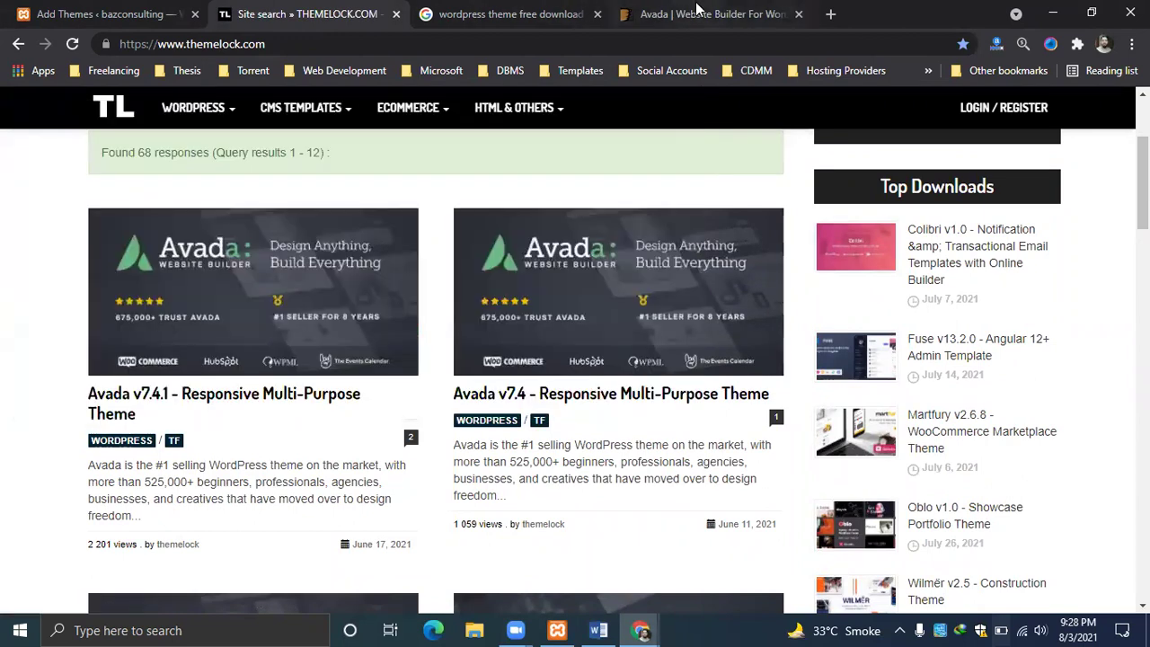
left_click(696, 11)
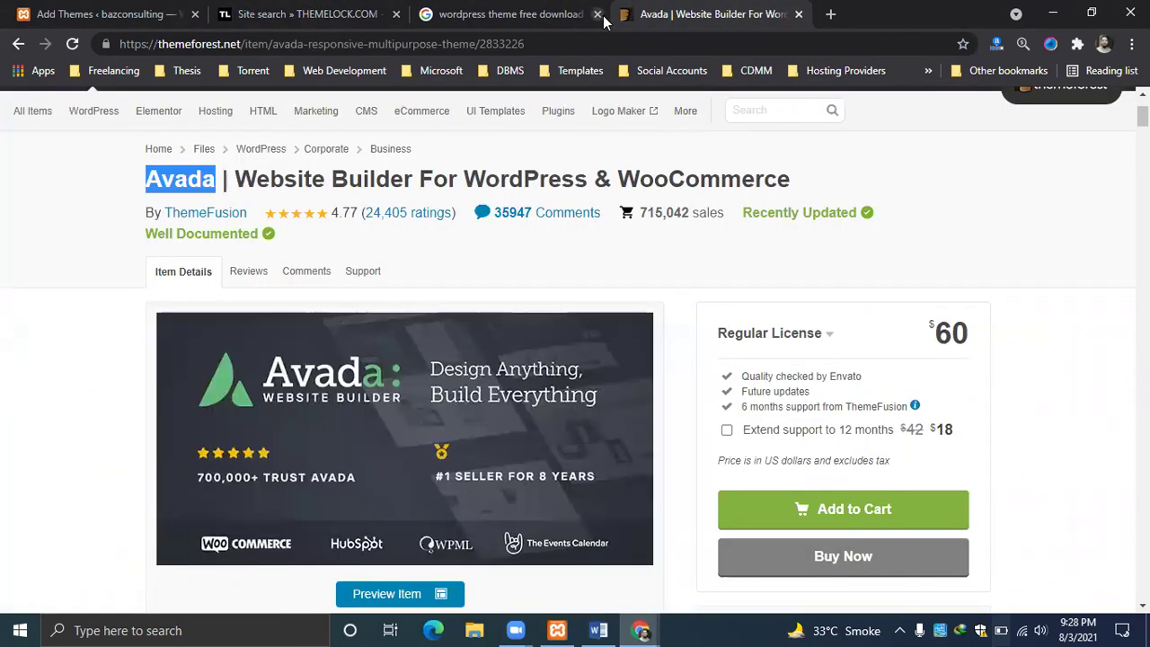
left_click(536, 13)
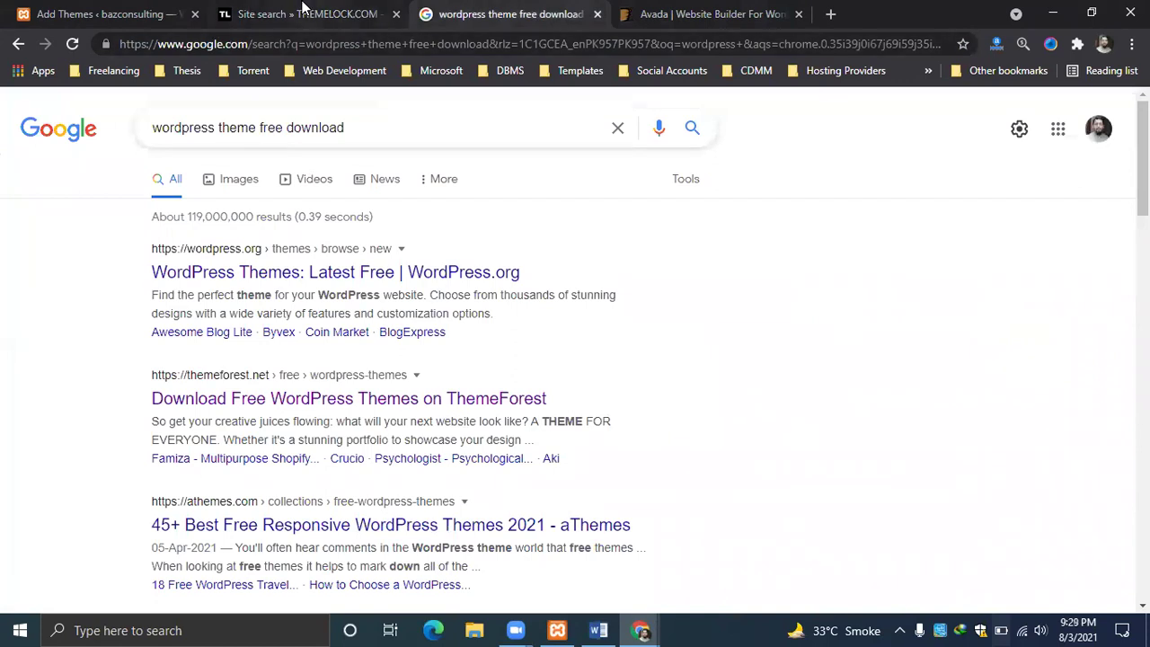
left_click(304, 9)
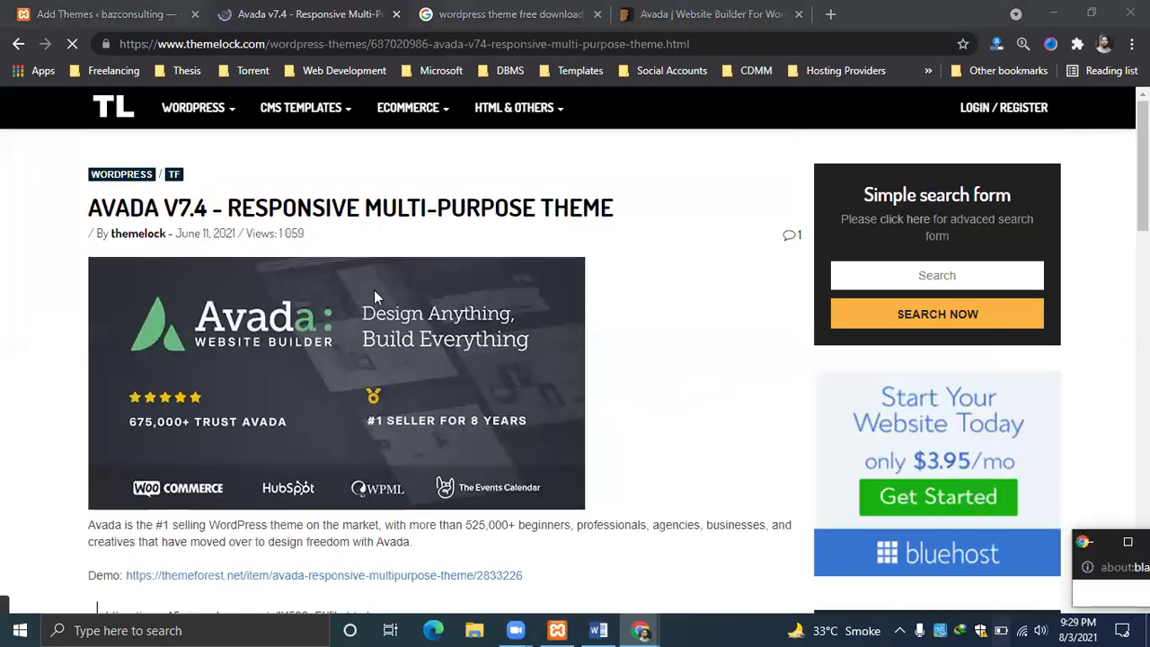
Select the mirrored.to link in the Avada v7.4 article and open it in a new tab.
scroll(893, 224, "down", 1)
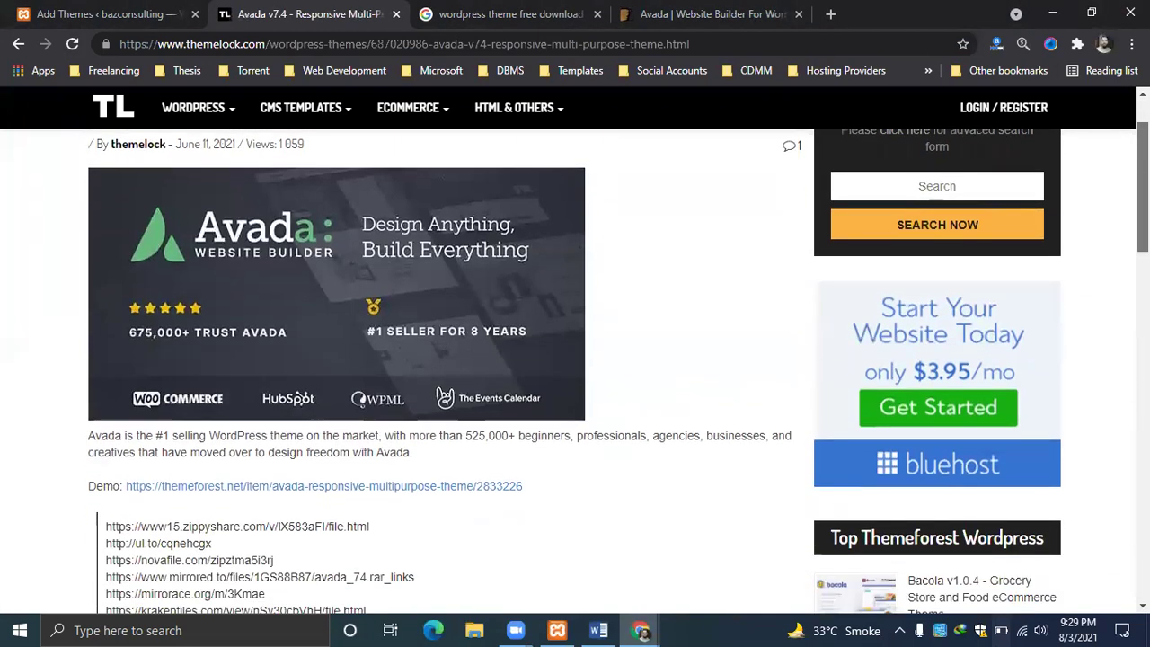
scroll(211, 316, "down", 3)
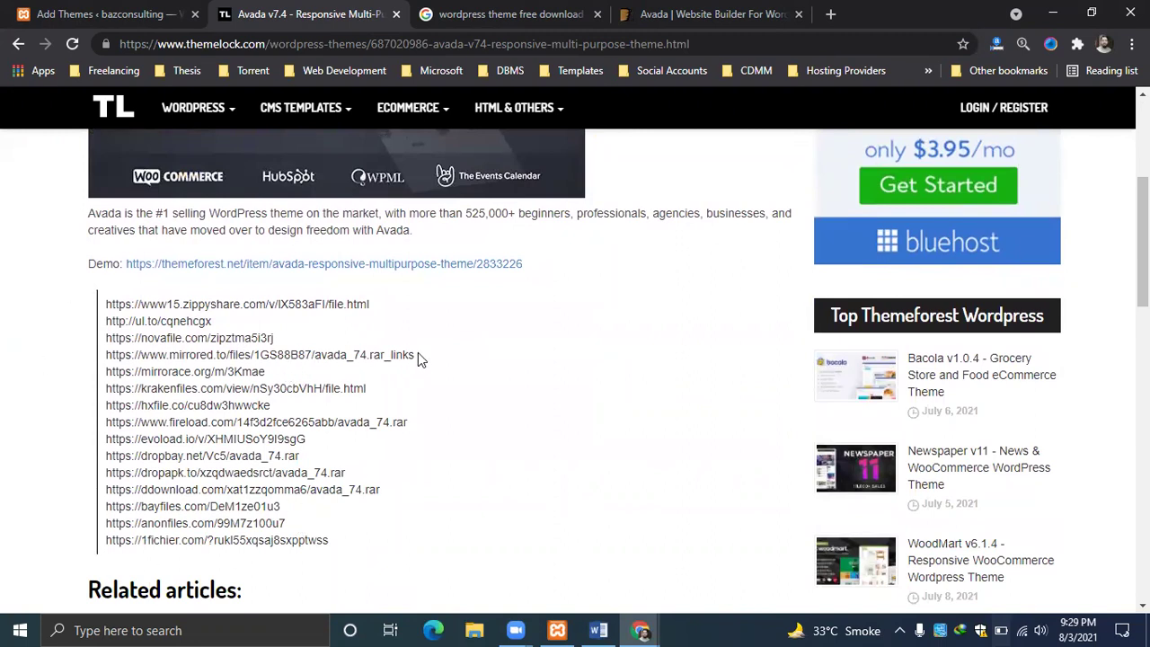
left_click_drag(419, 354, 101, 366)
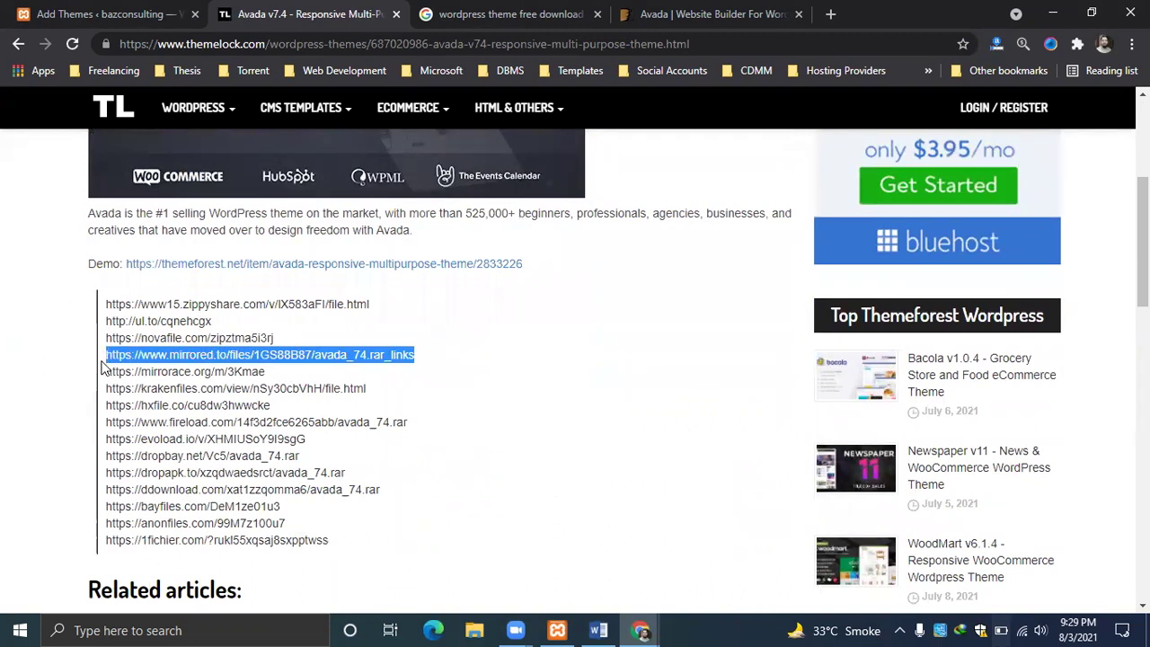
right_click(208, 356)
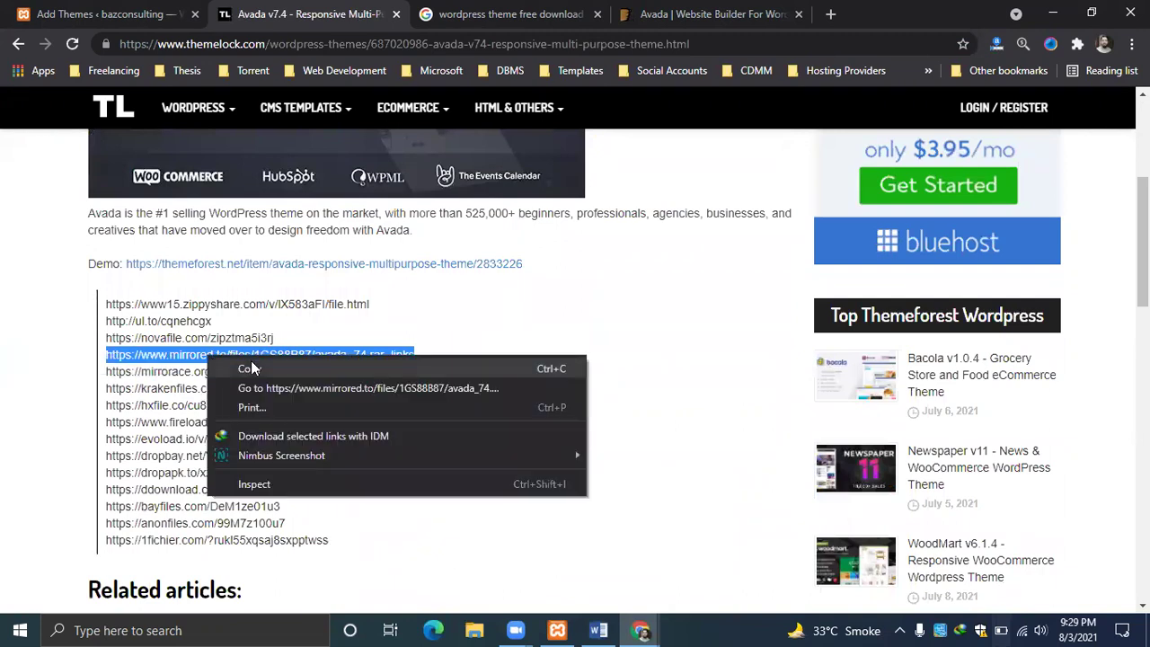
left_click(266, 388)
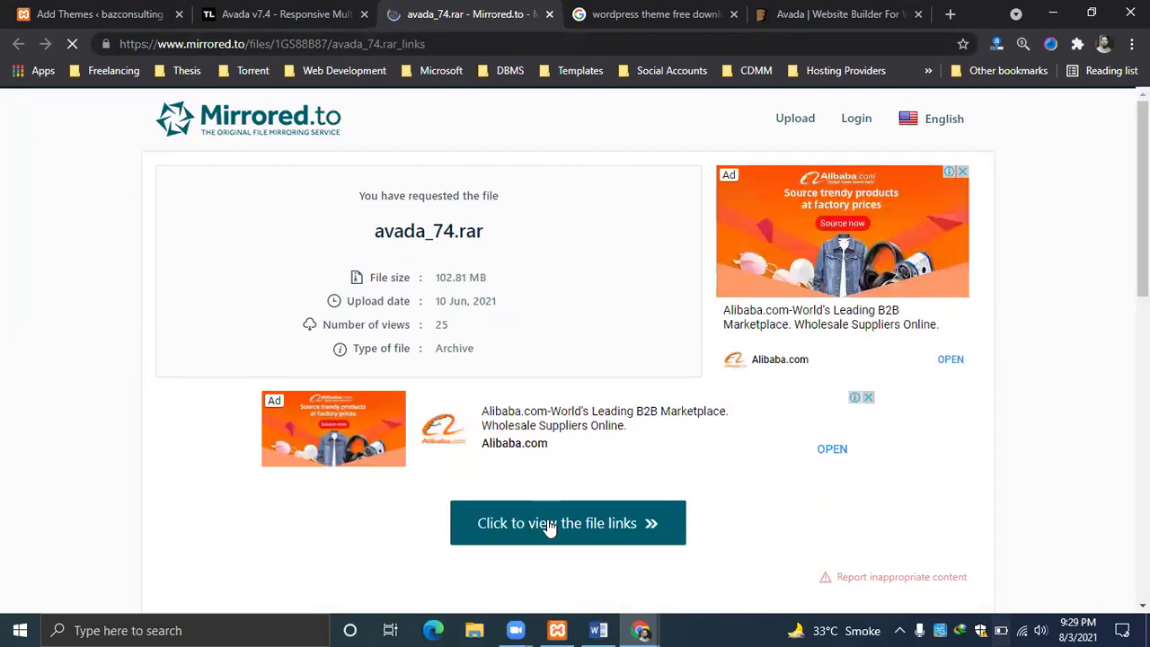
Reveal the file links, dismiss the ad, and copy ZippyShare's link for avada_74.rar.
left_click(552, 528)
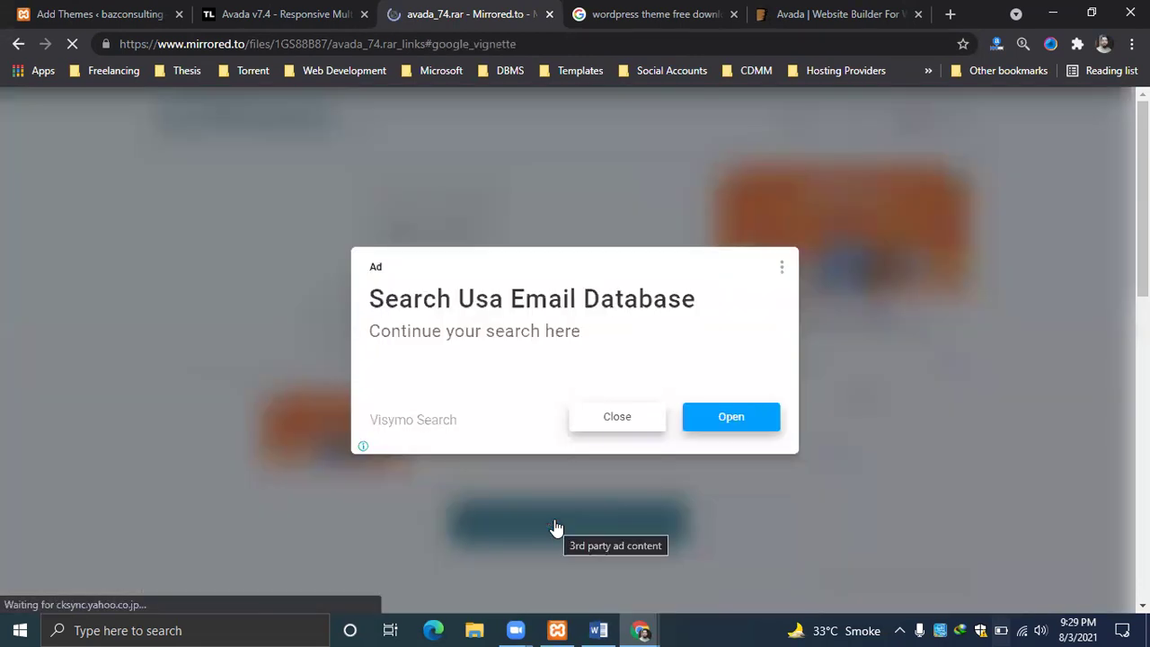
left_click(632, 415)
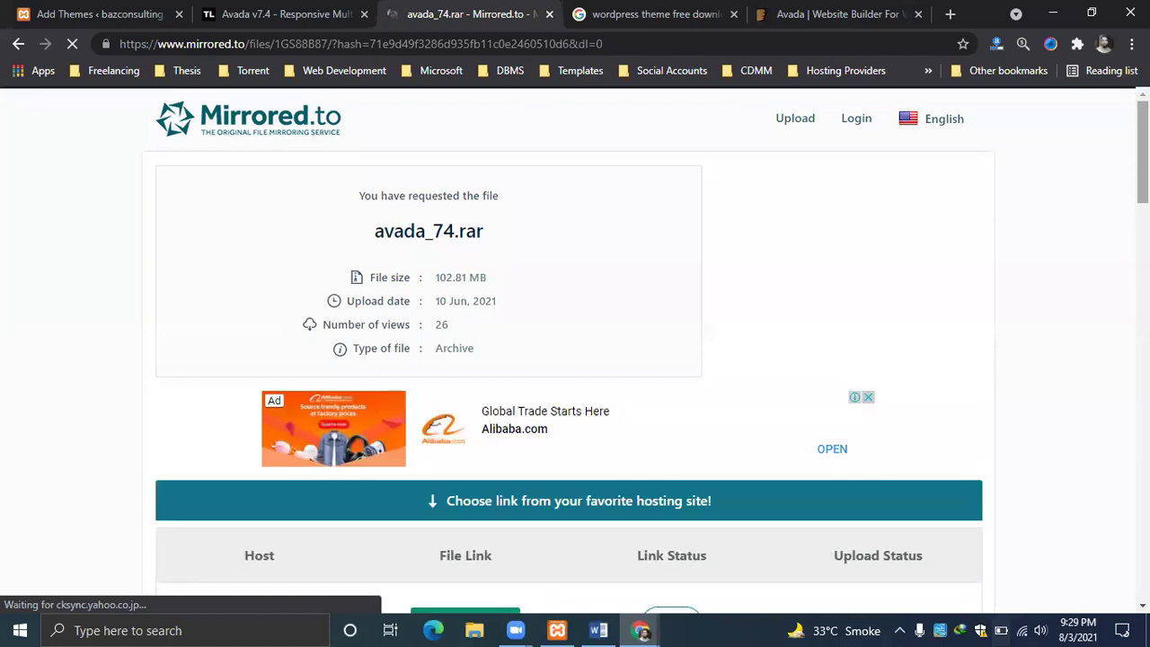
scroll(575, 347, "down", 4)
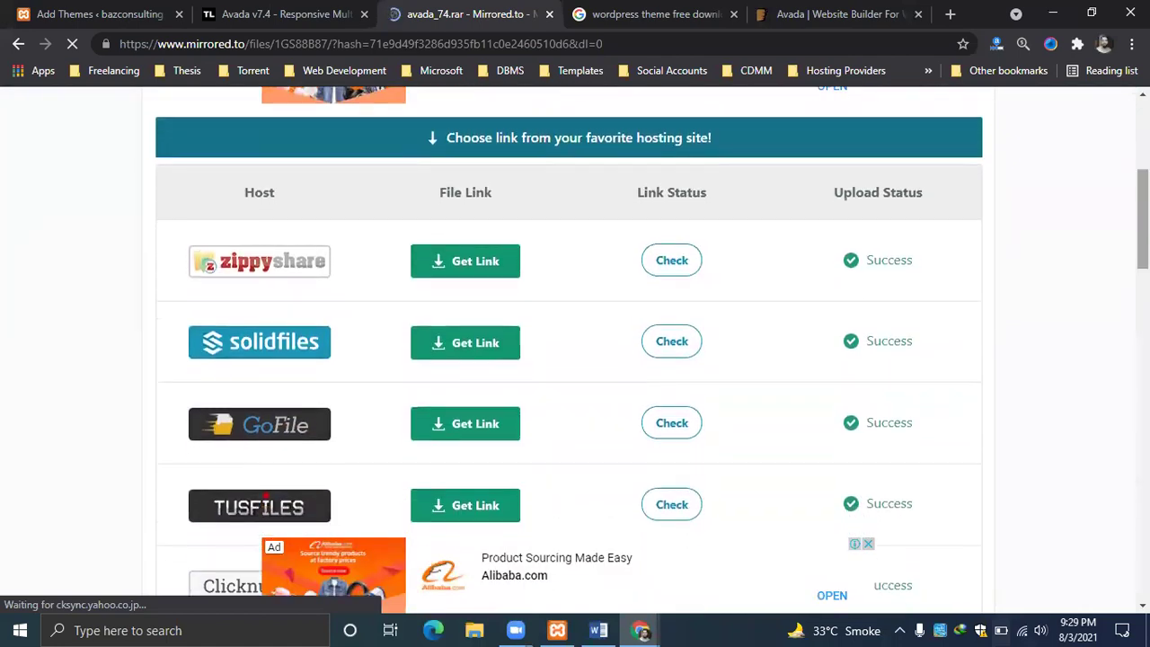
left_click(477, 261)
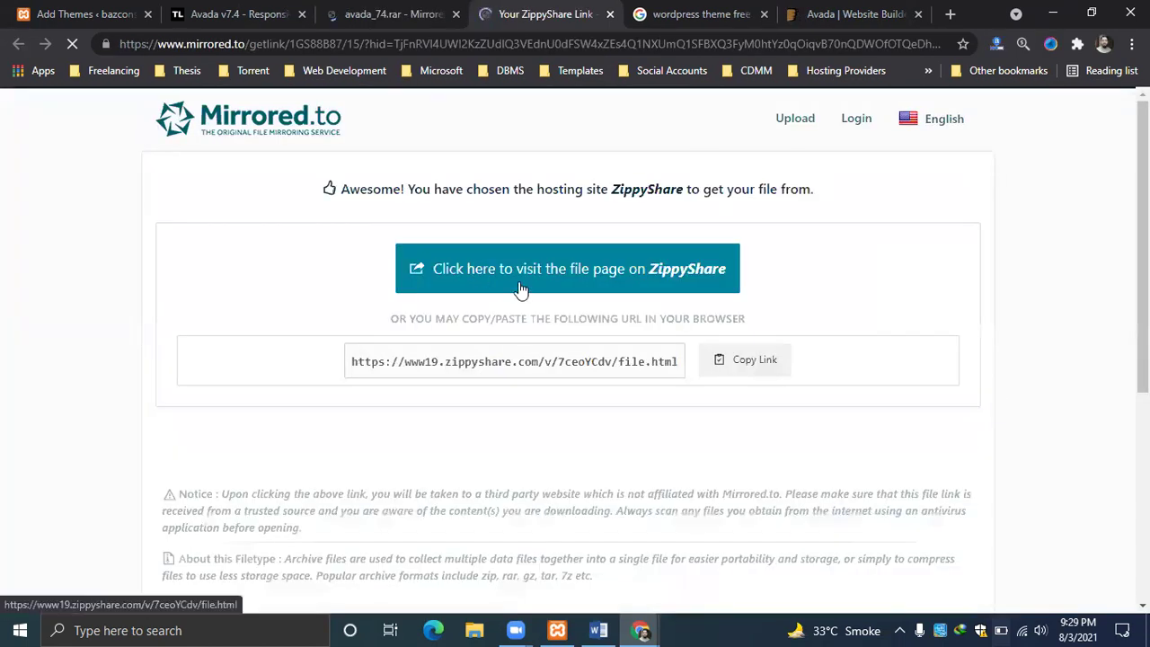
left_click(751, 367)
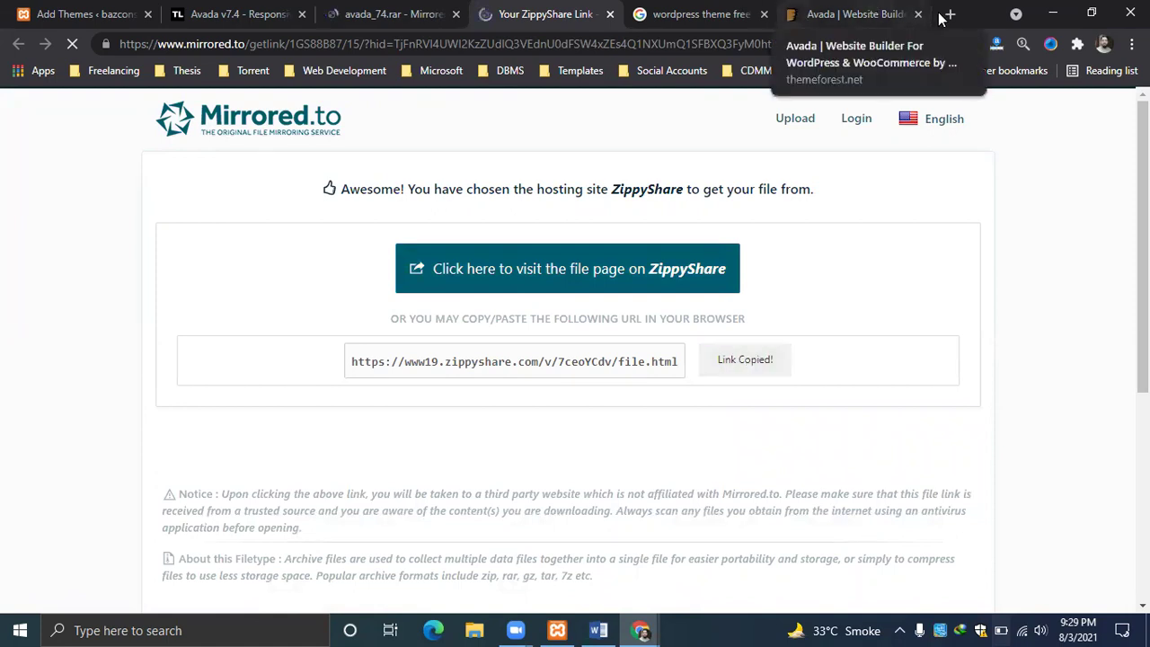
Paste the copied ZippyShare URL into the address bar and load the file page.
left_click(384, 11)
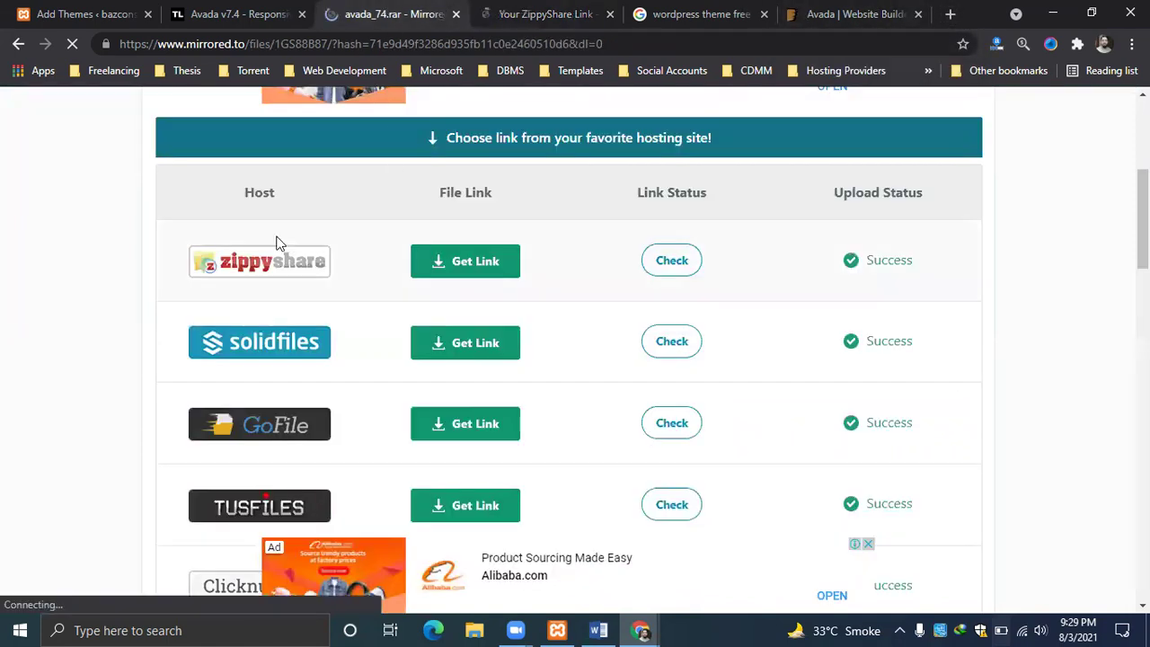
left_click(820, 13)
left_click(701, 13)
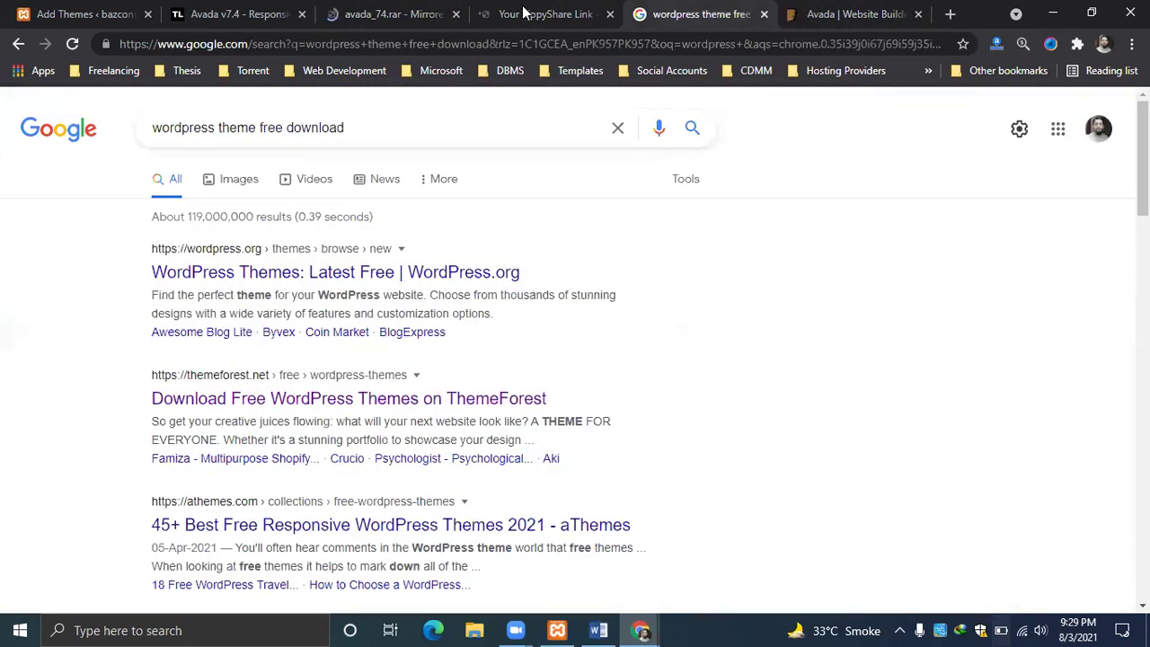
left_click(557, 13)
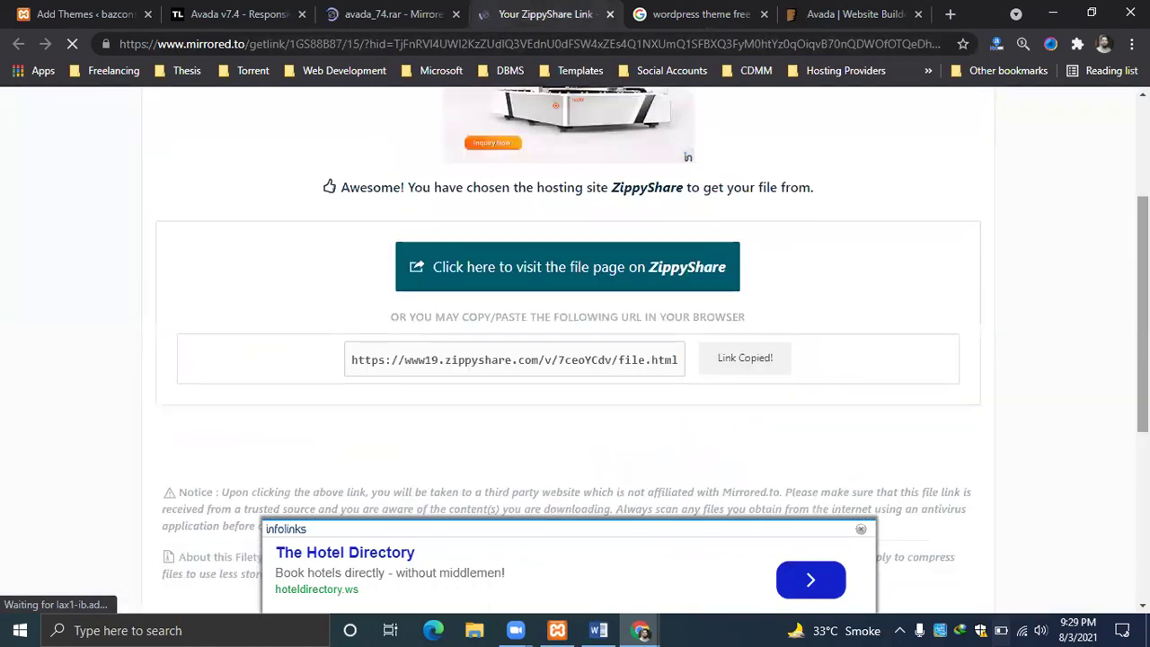
left_click(520, 40)
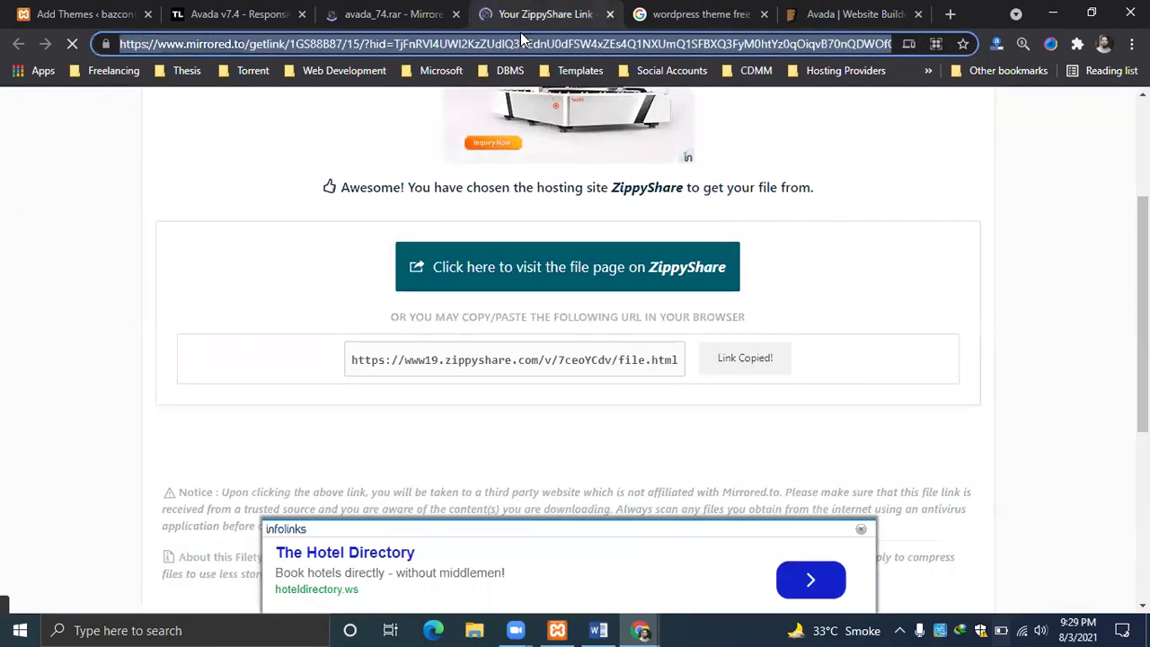
key("ctrl+v")
key("Return")
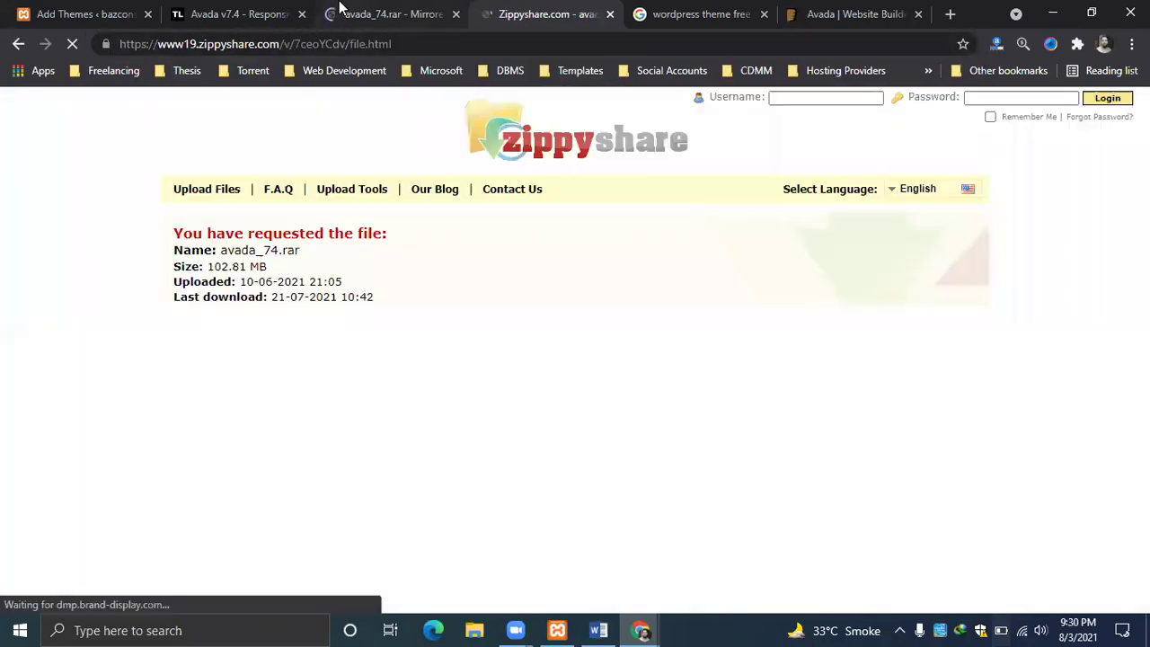
Start the avada_74.rar download from the Zippyshare page with DOWNLOAD NOW.
left_click(393, 13)
left_click(548, 13)
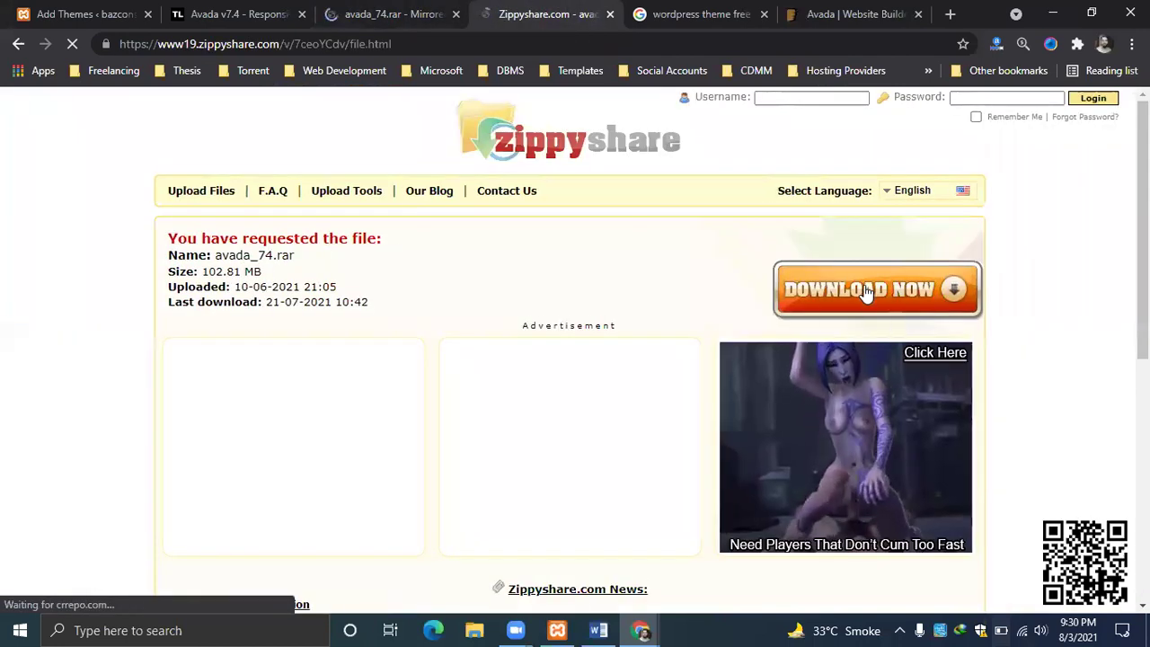
left_click(865, 290)
Close the Zippyshare tab and select the ul.to link in Themelock's Avada article.
left_click(610, 14)
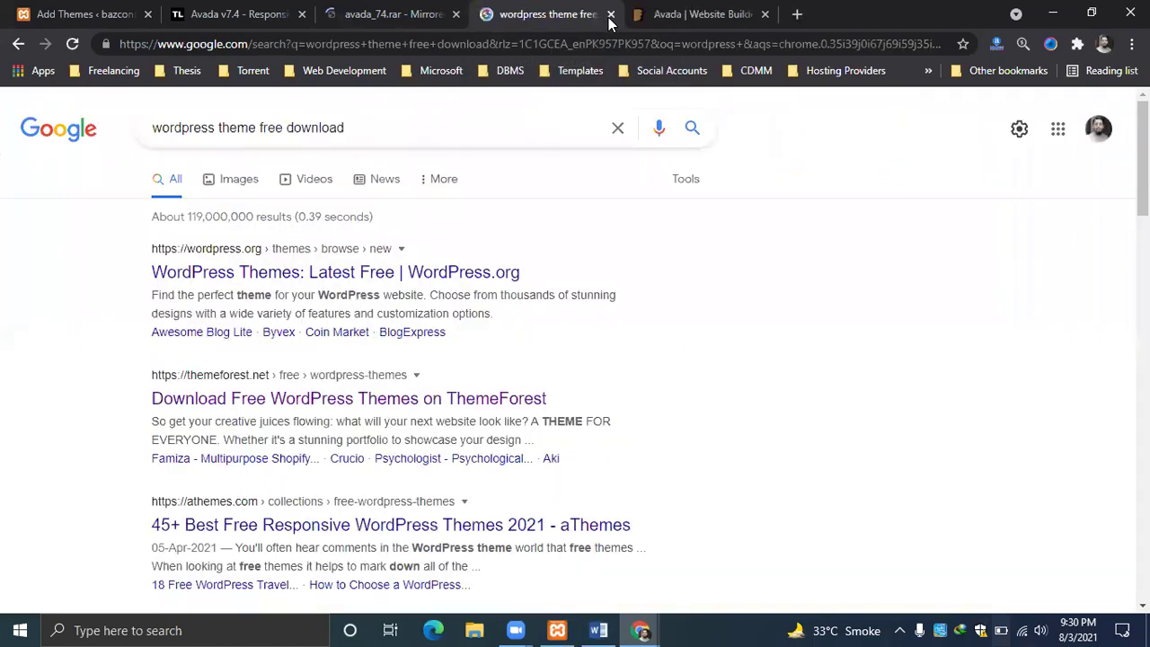
left_click(296, 13)
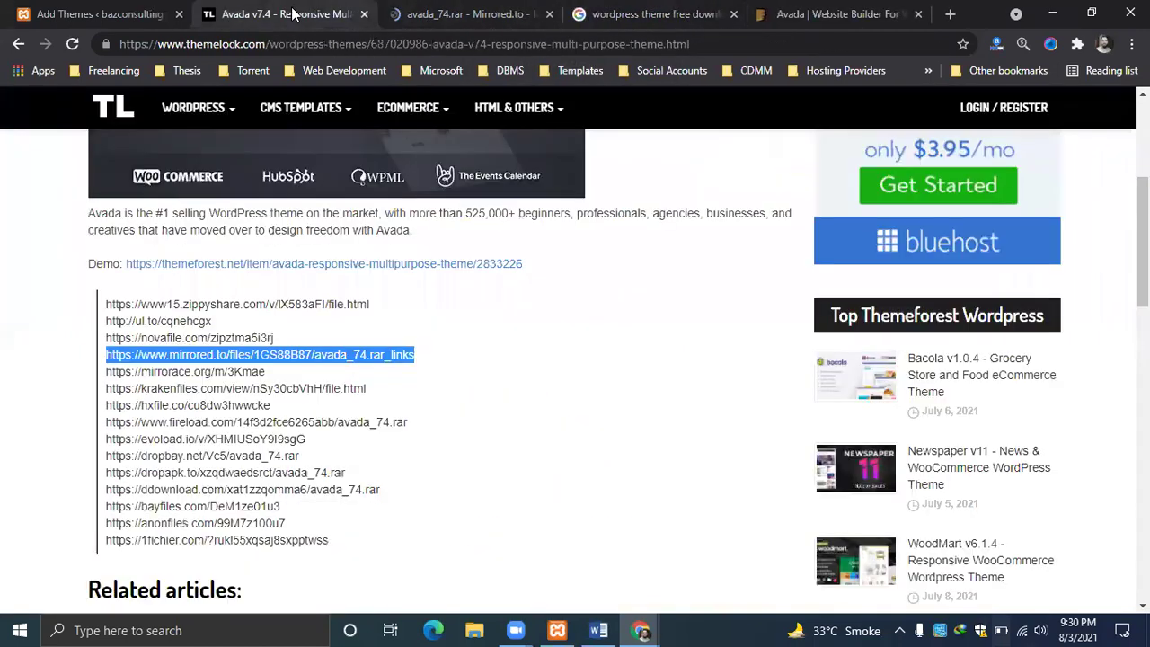
left_click_drag(212, 320, 116, 320)
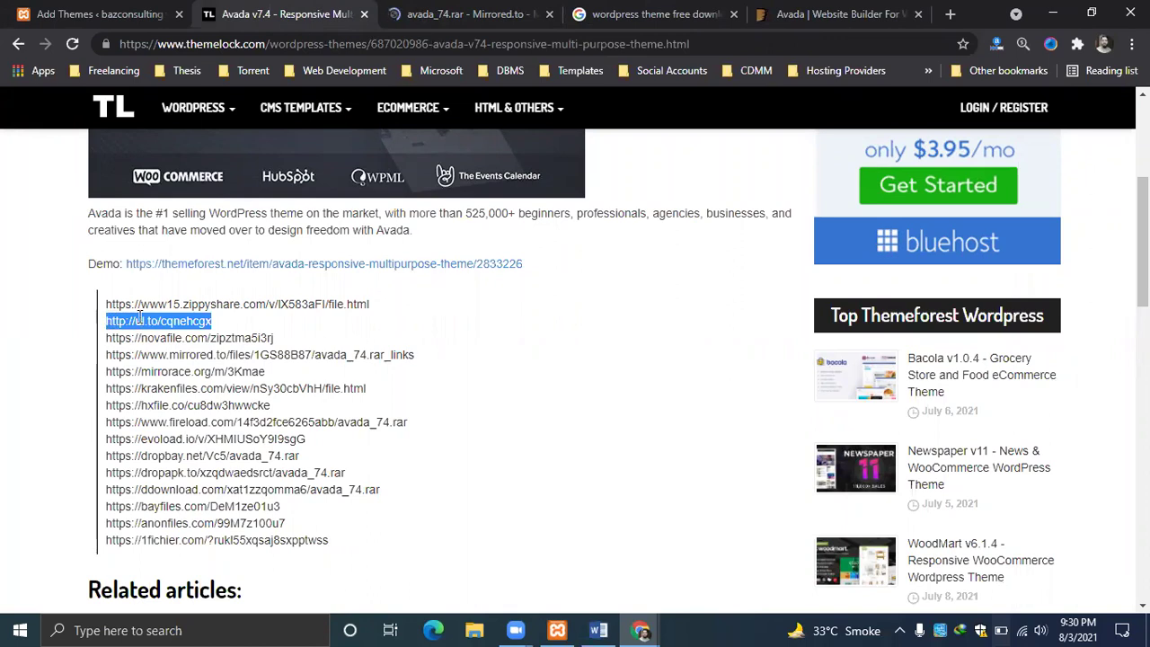
Open the ul.to link in a new tab and close the Mirrored hosting links page.
right_click(139, 316)
left_click(199, 347)
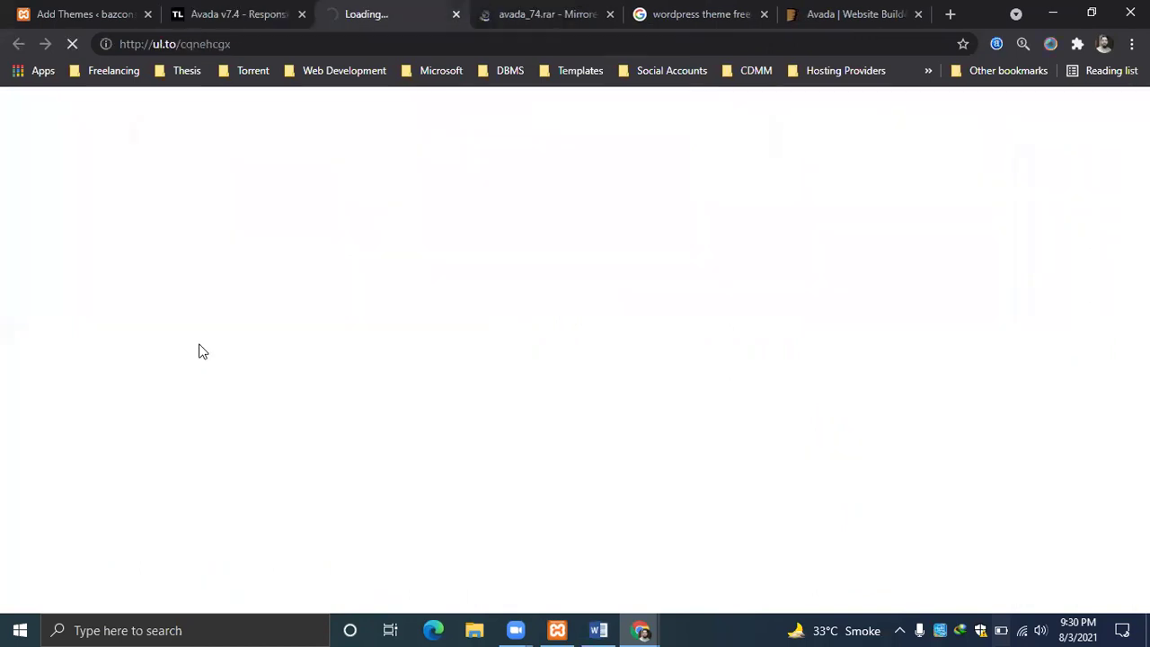
left_click(534, 12)
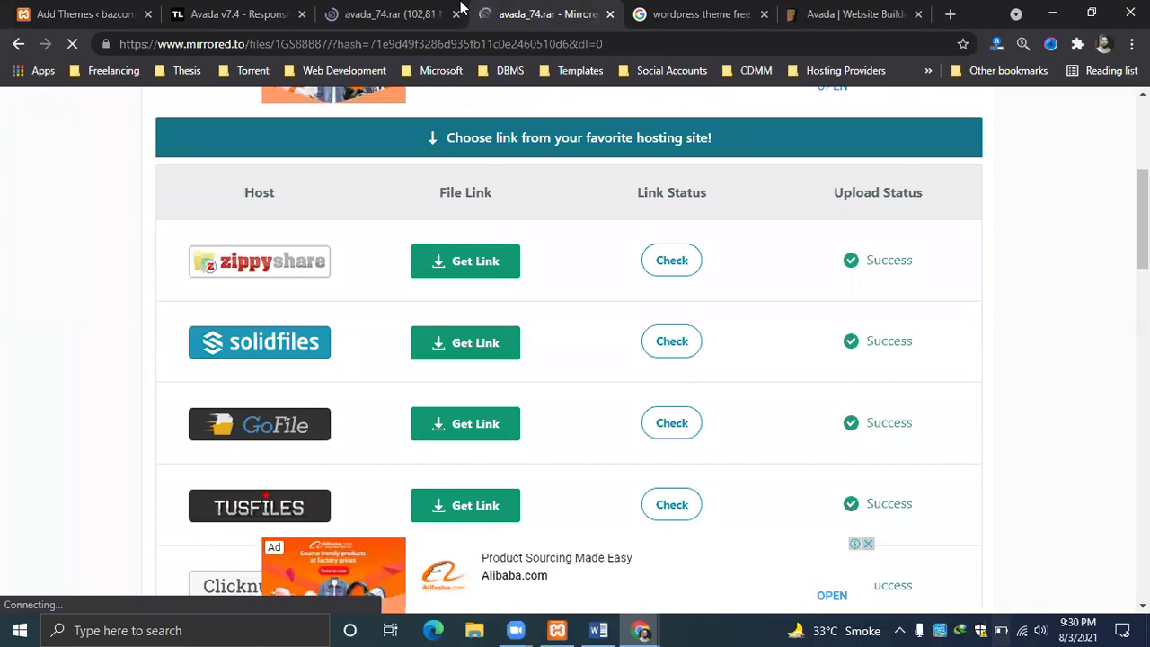
left_click(610, 14)
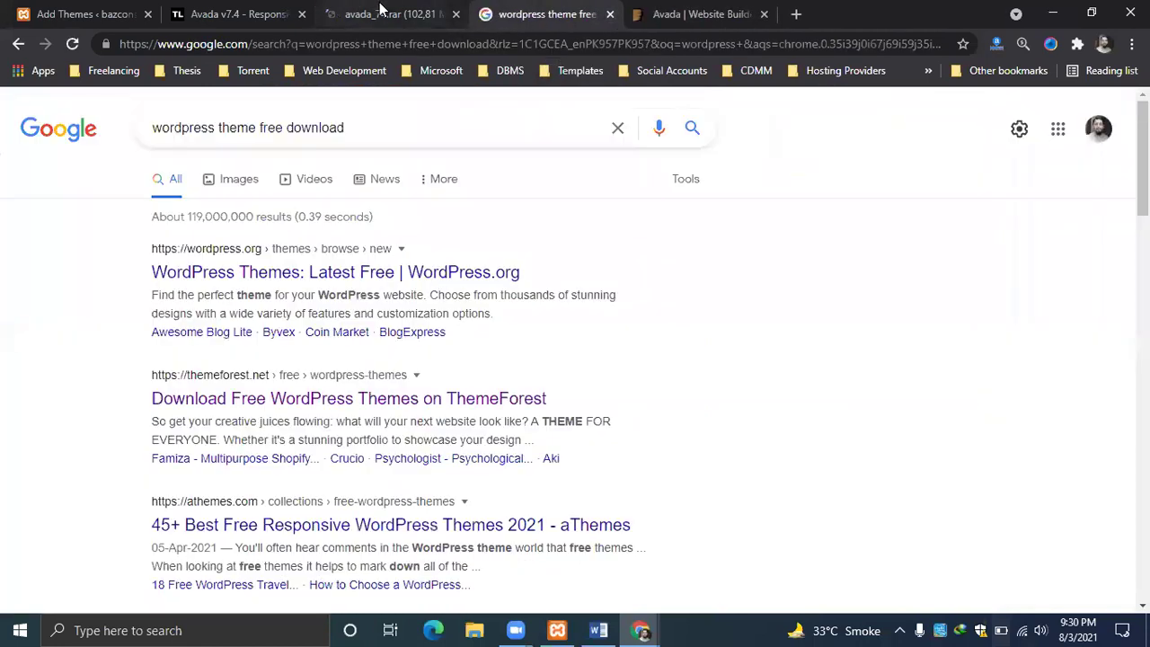
left_click(330, 13)
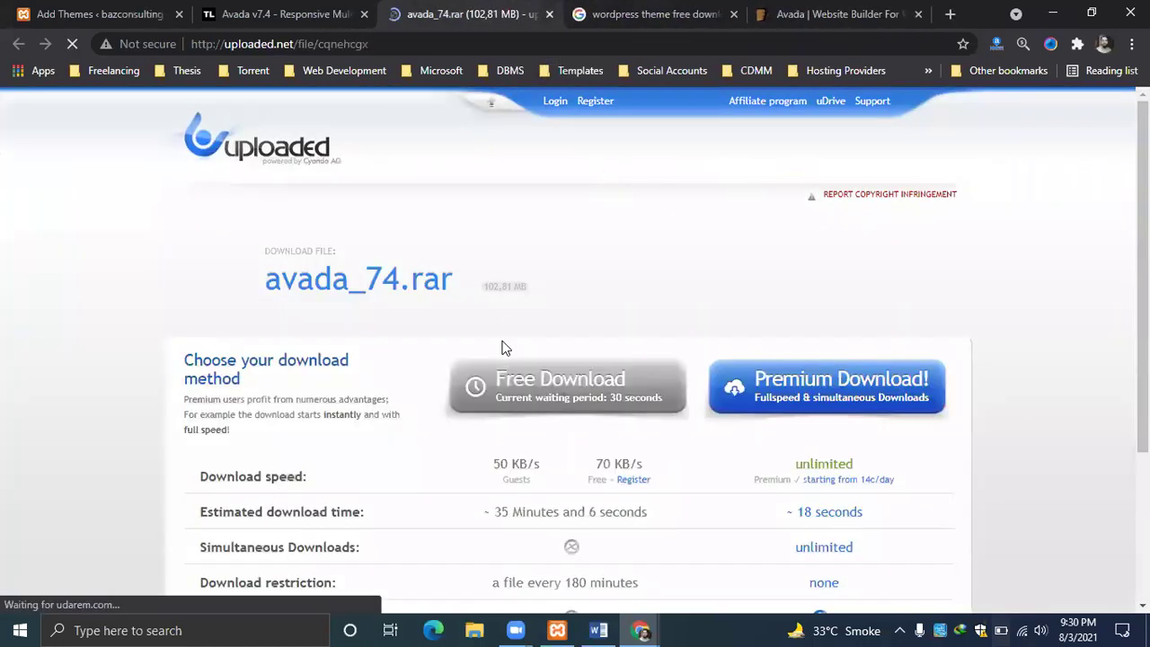
scroll(491, 102, "down", 2)
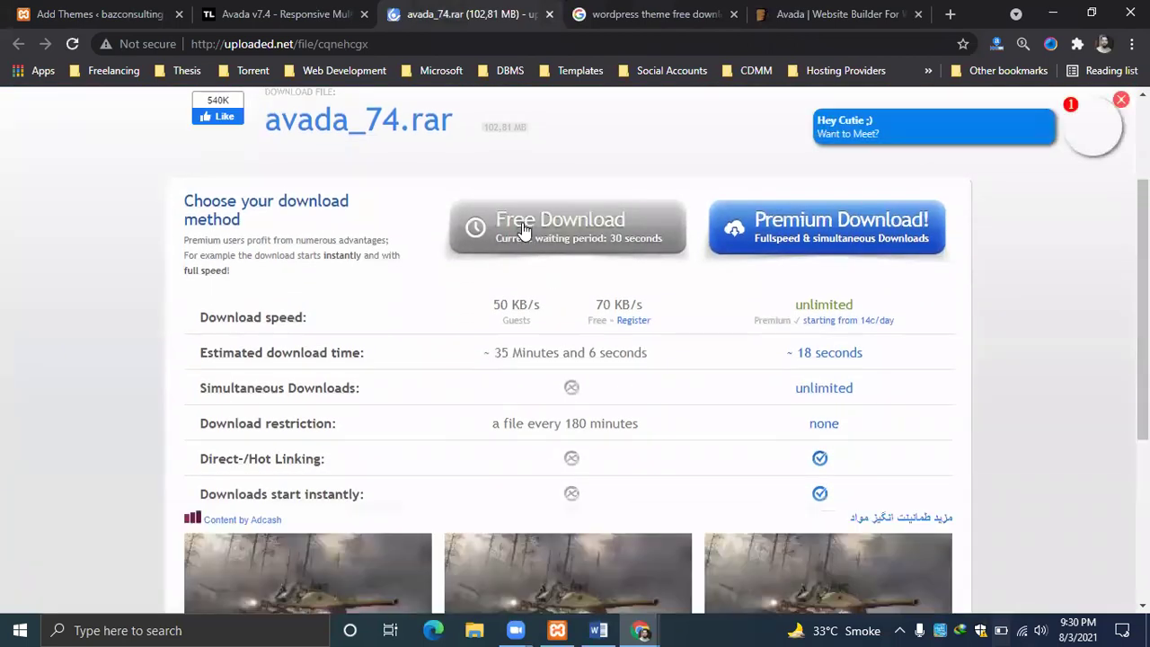
Request the free avada_74.rar download on uploaded.net, dismissing the notification prompt and pop-up.
left_click(232, 14)
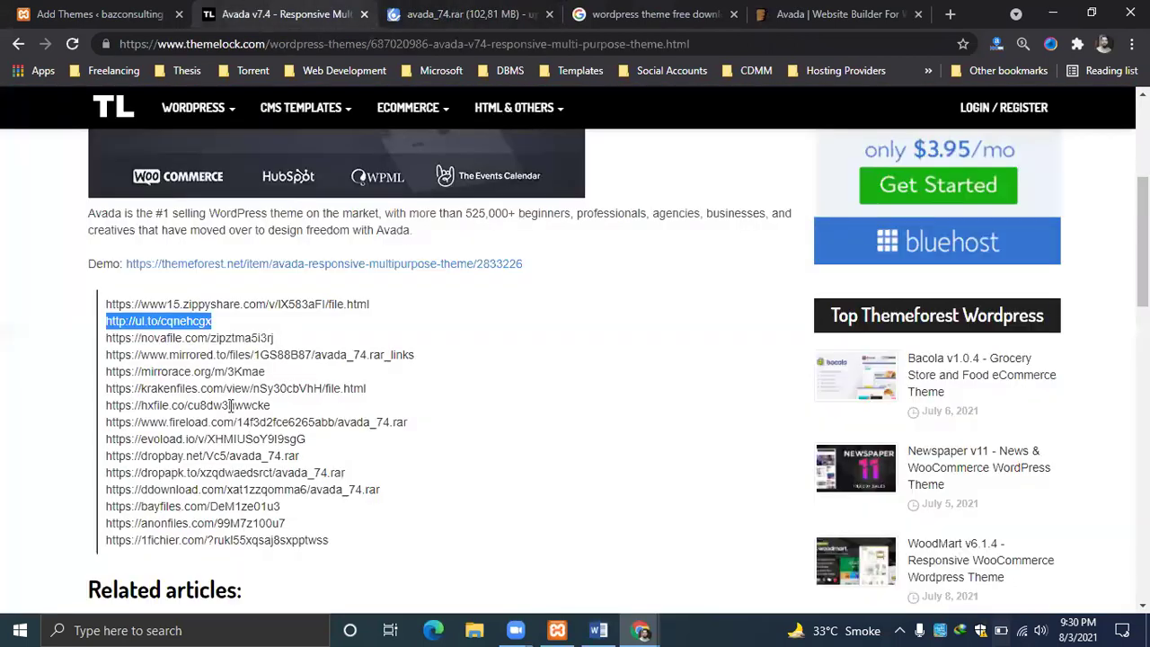
left_click(461, 16)
left_click(563, 227)
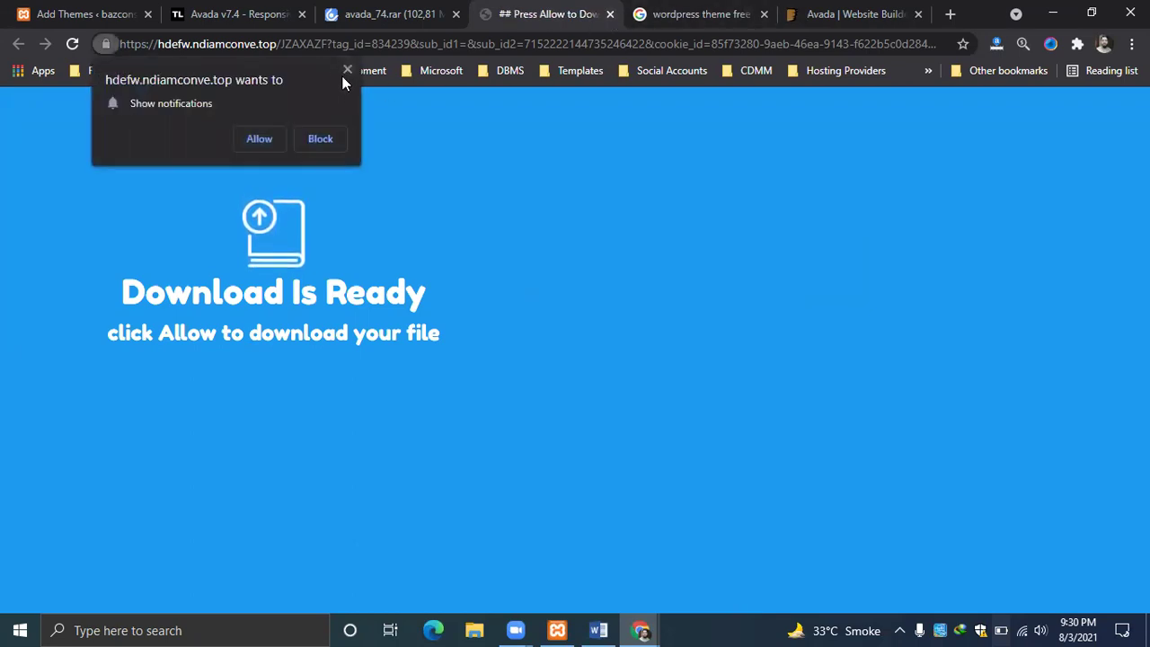
left_click(348, 69)
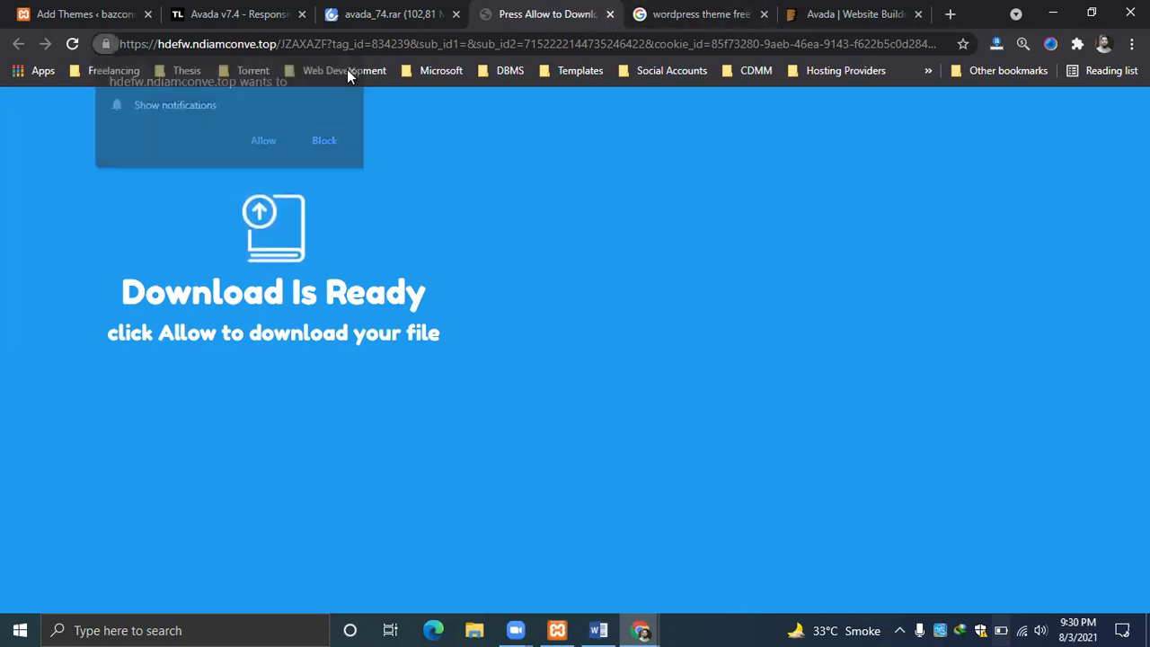
left_click(610, 15)
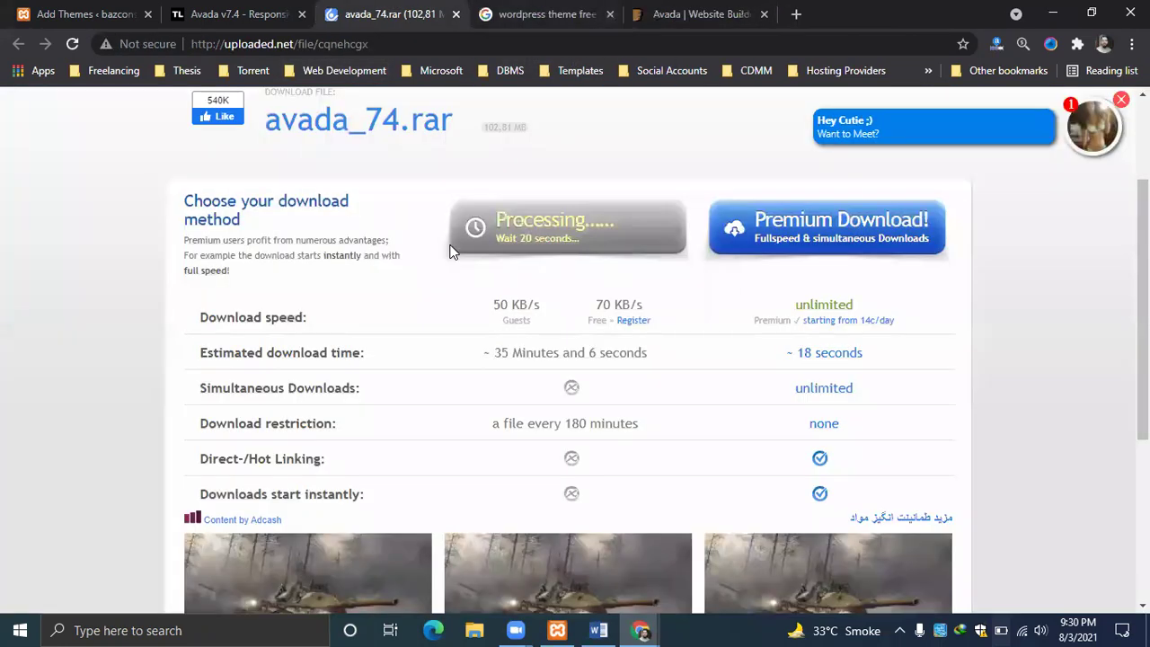
Go to the ThemeLock home page and copy its address.
left_click(639, 13)
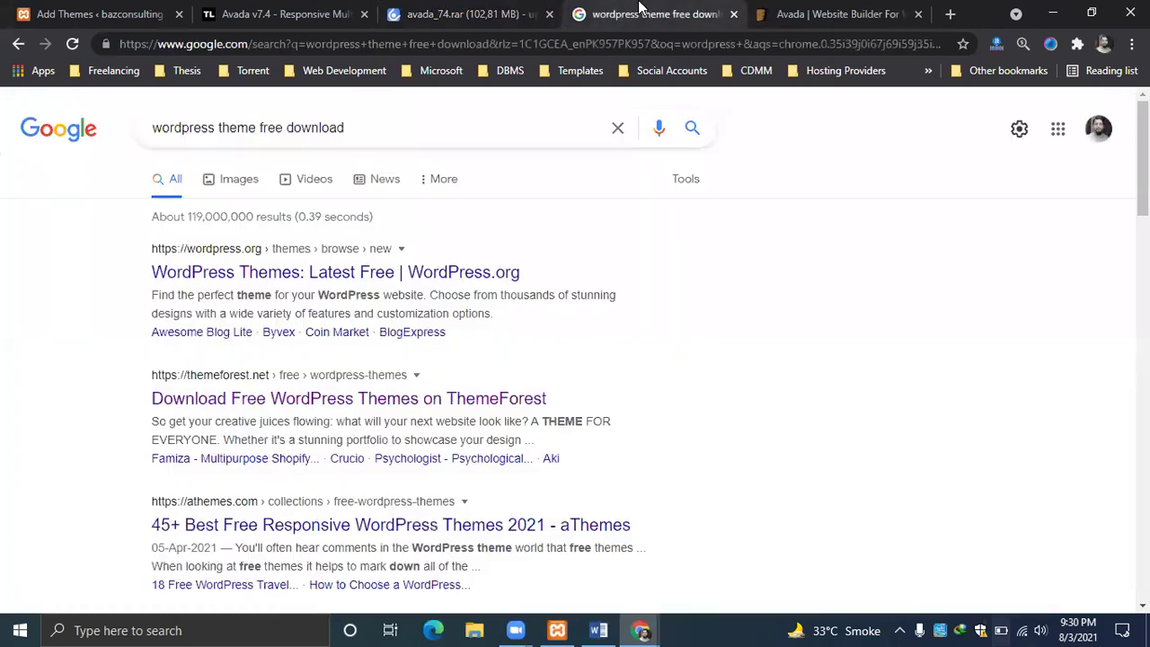
left_click(293, 12)
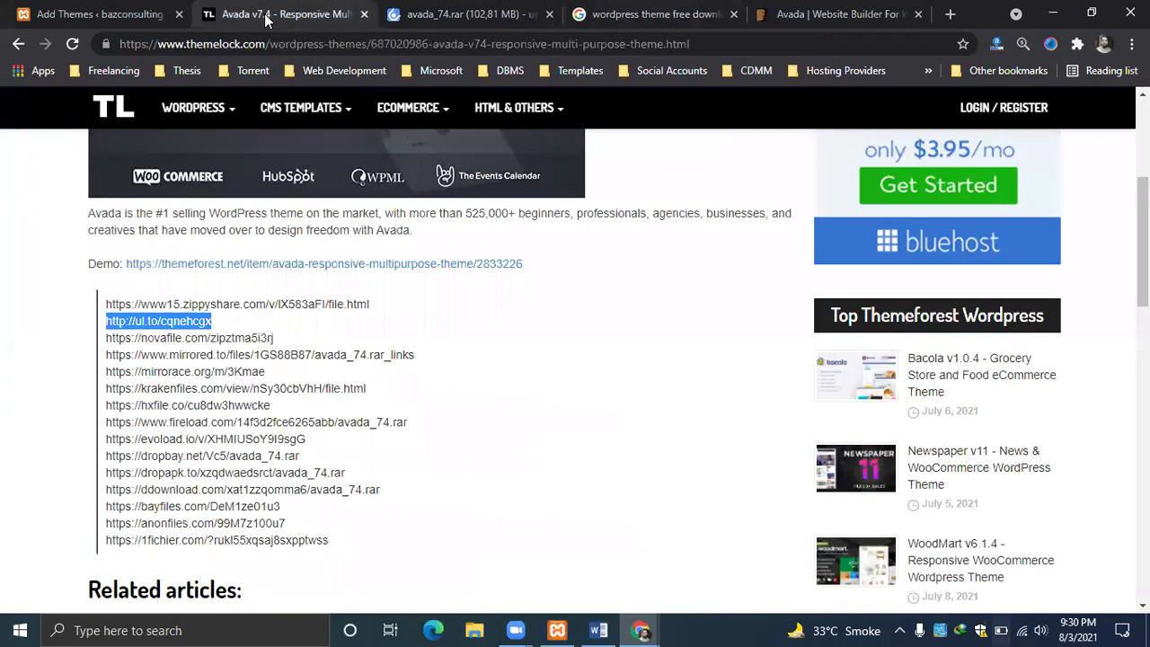
right_click(343, 44)
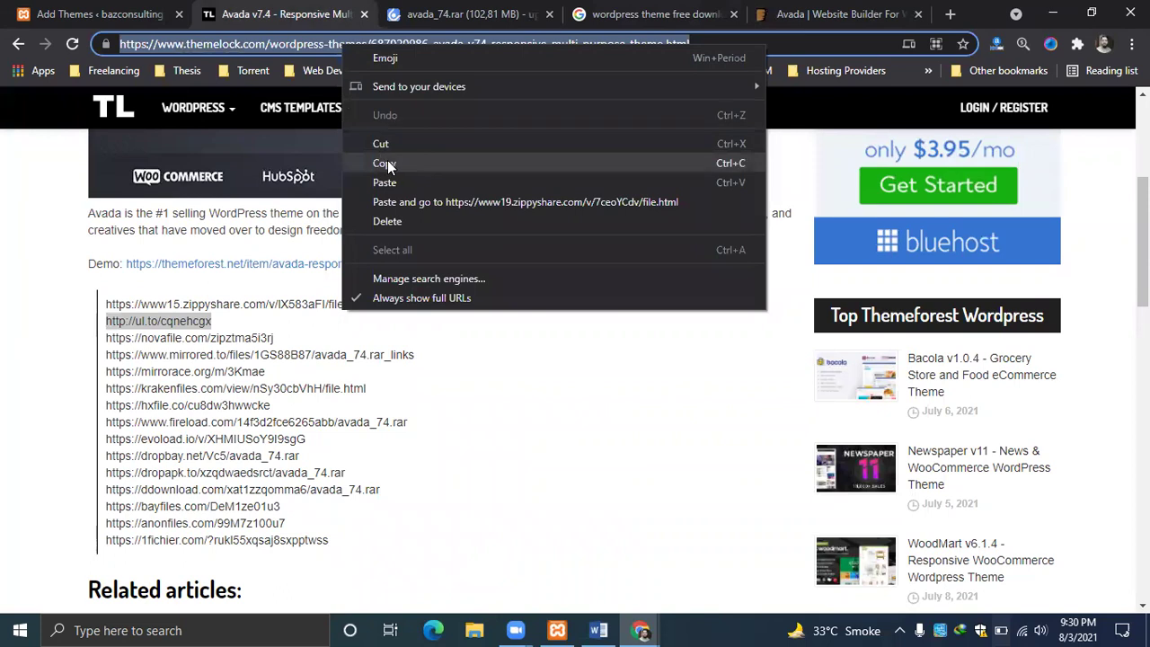
left_click(861, 89)
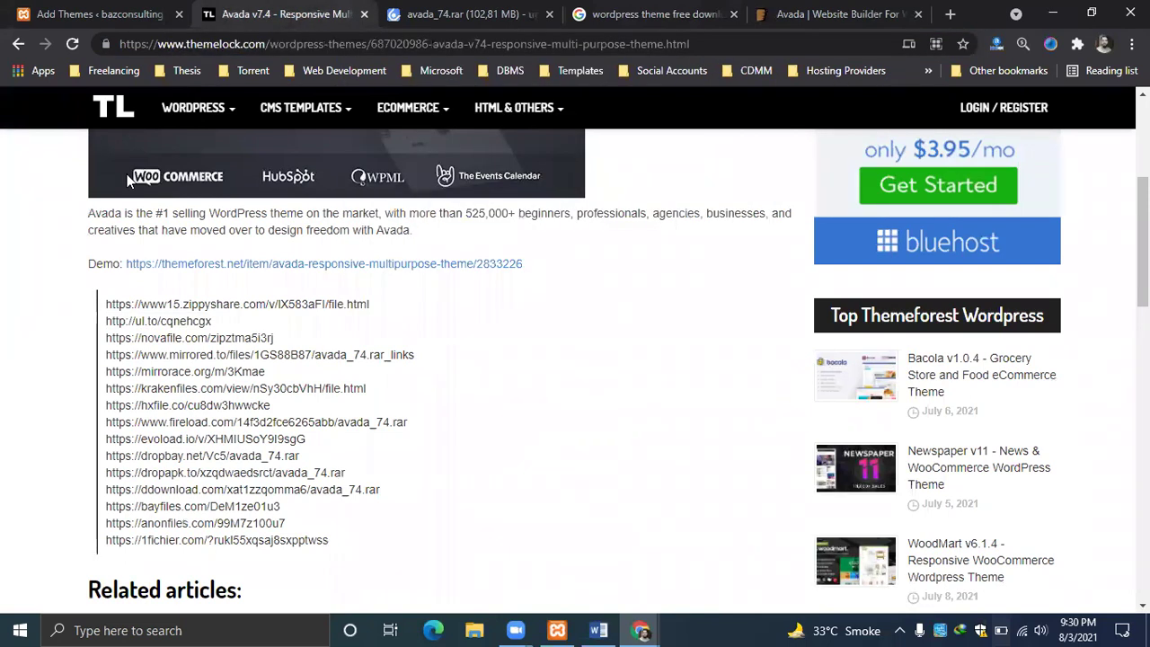
left_click(115, 99)
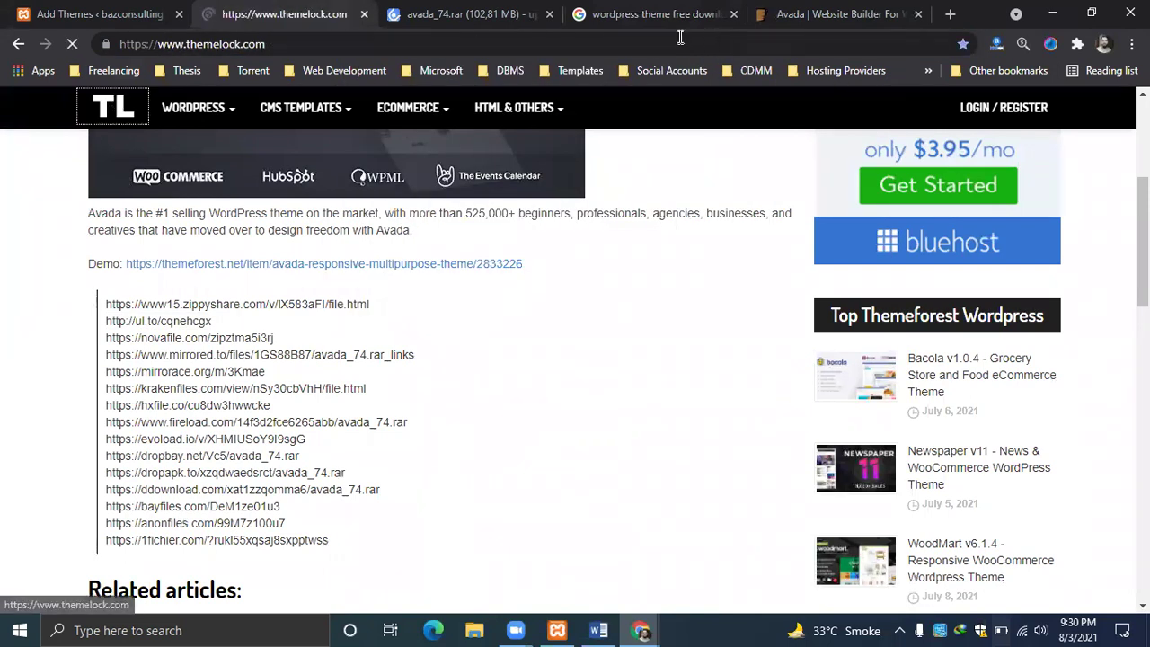
left_click(382, 38)
right_click(382, 35)
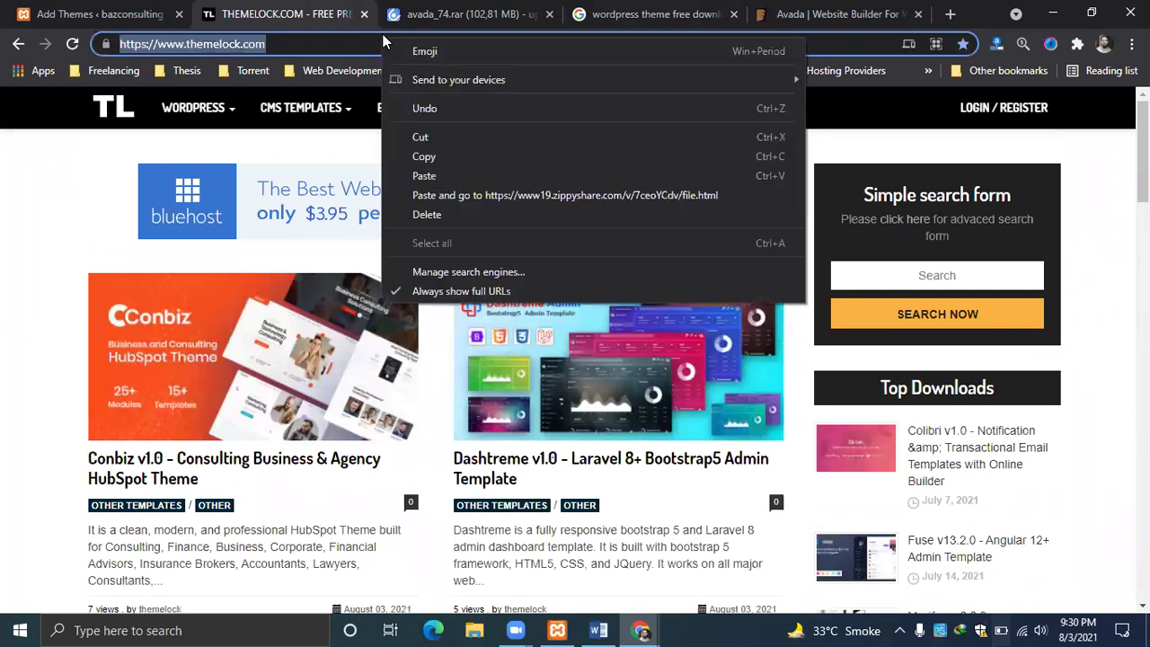
left_click(445, 156)
Close the Avada ThemeForest and avada_74.rar download tabs, then return to WordPress Add Themes.
left_click(680, 11)
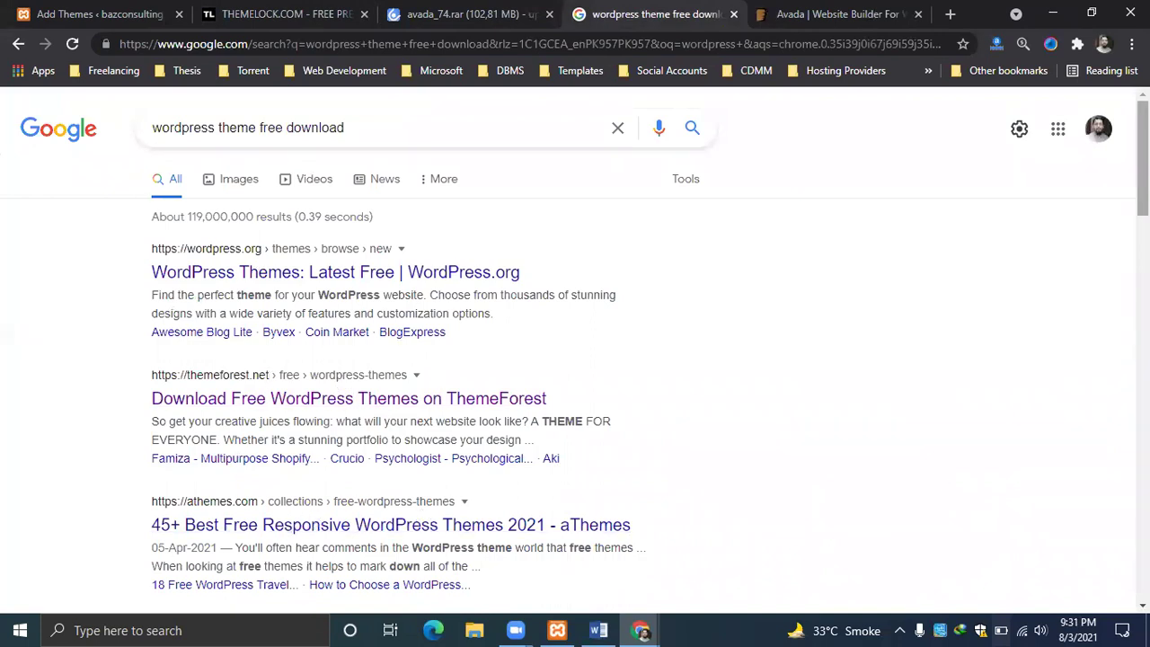
scroll(421, 515, "down", 2)
left_click(466, 9)
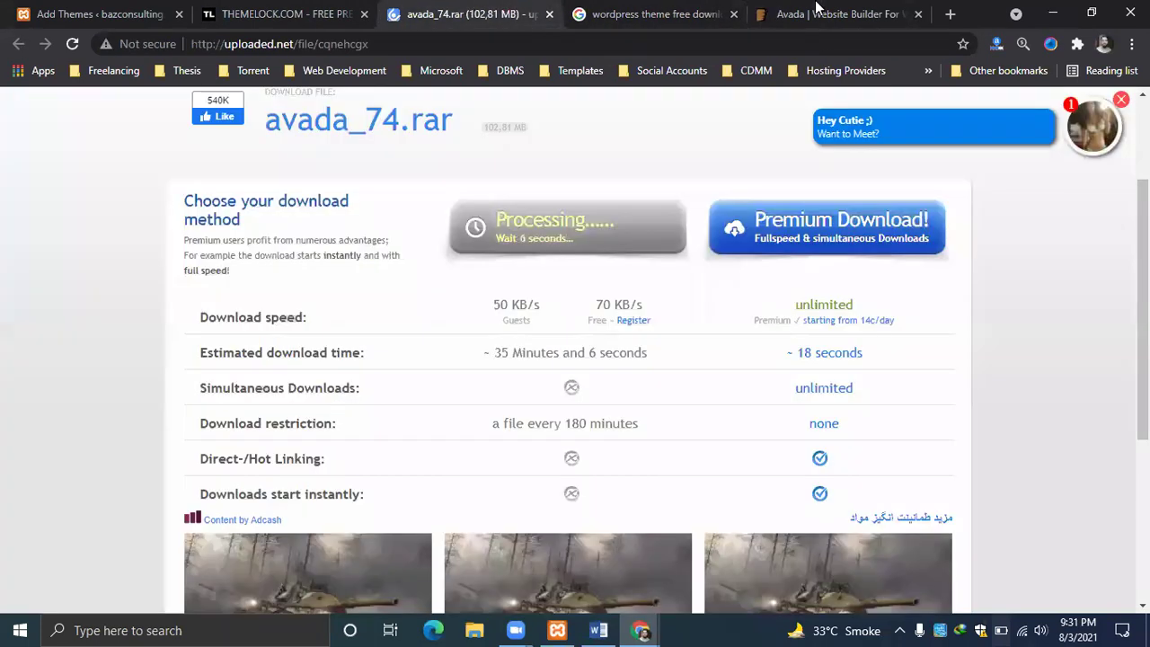
left_click(816, 9)
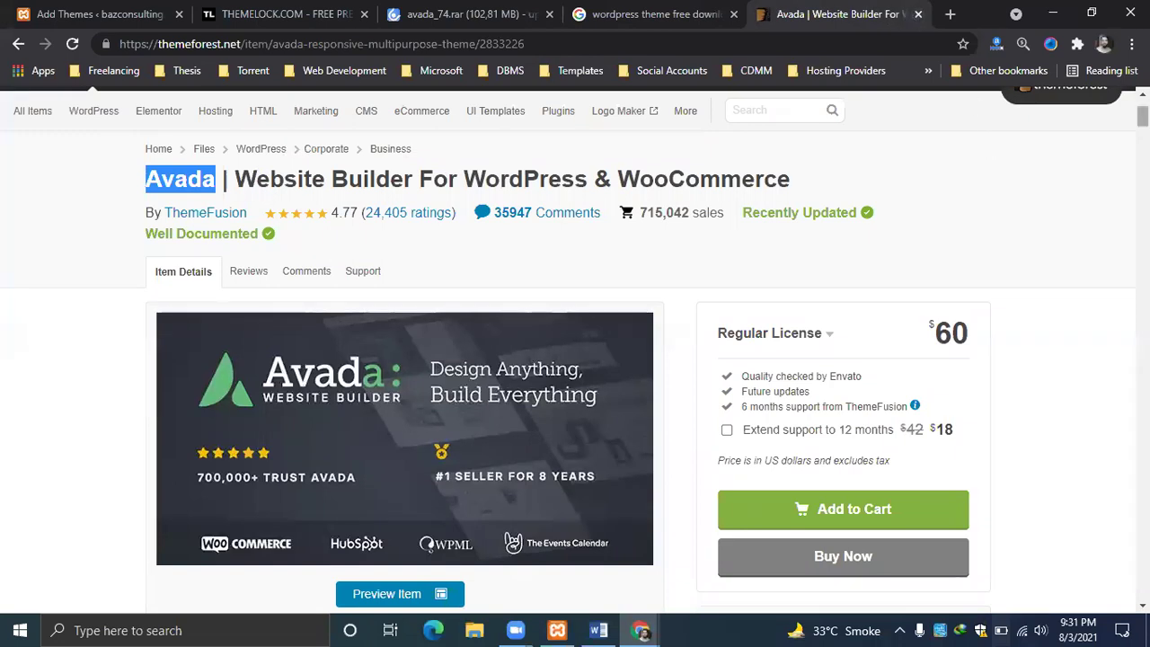
scroll(565, 164, "up", 2)
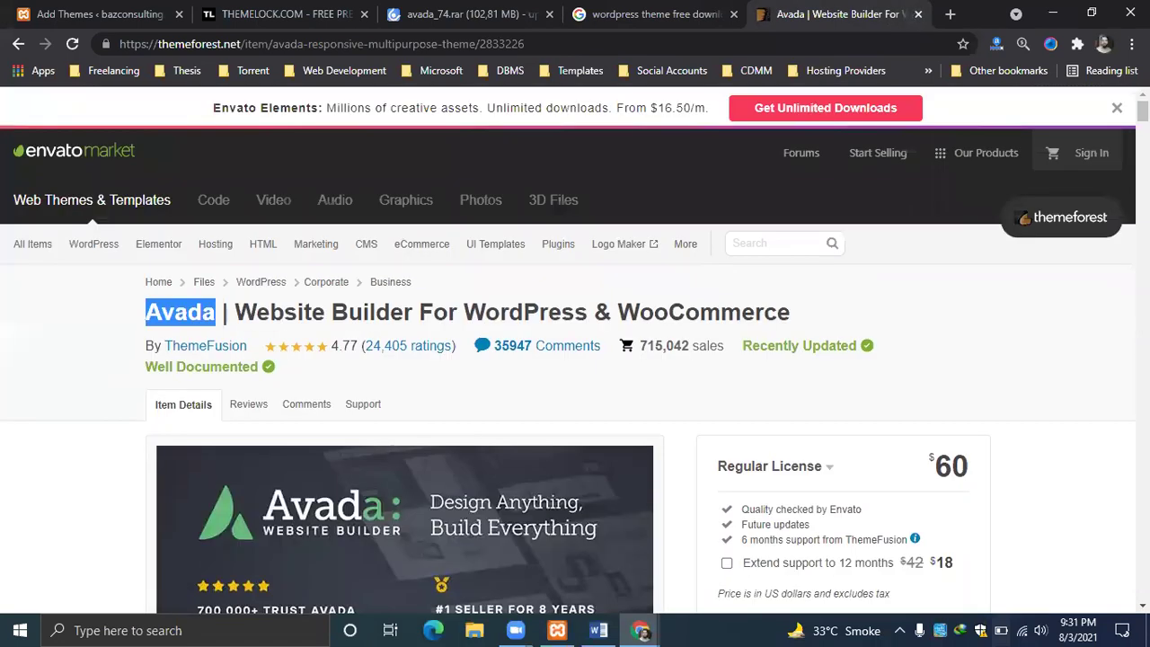
left_click(918, 13)
left_click(552, 11)
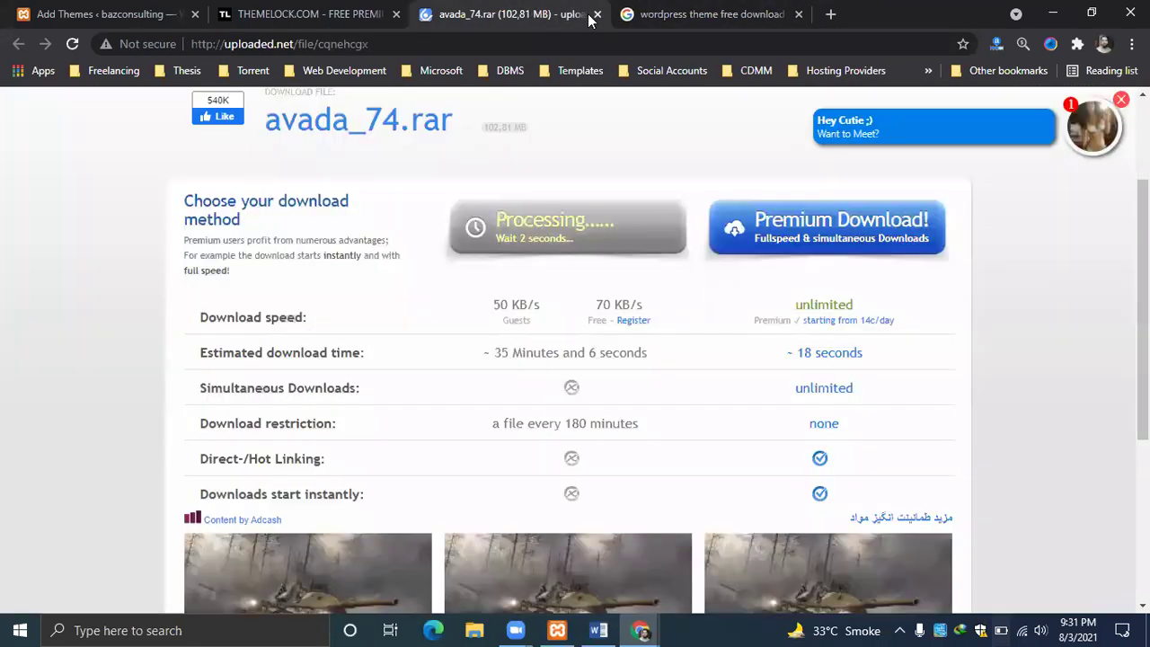
left_click(597, 15)
left_click(330, 16)
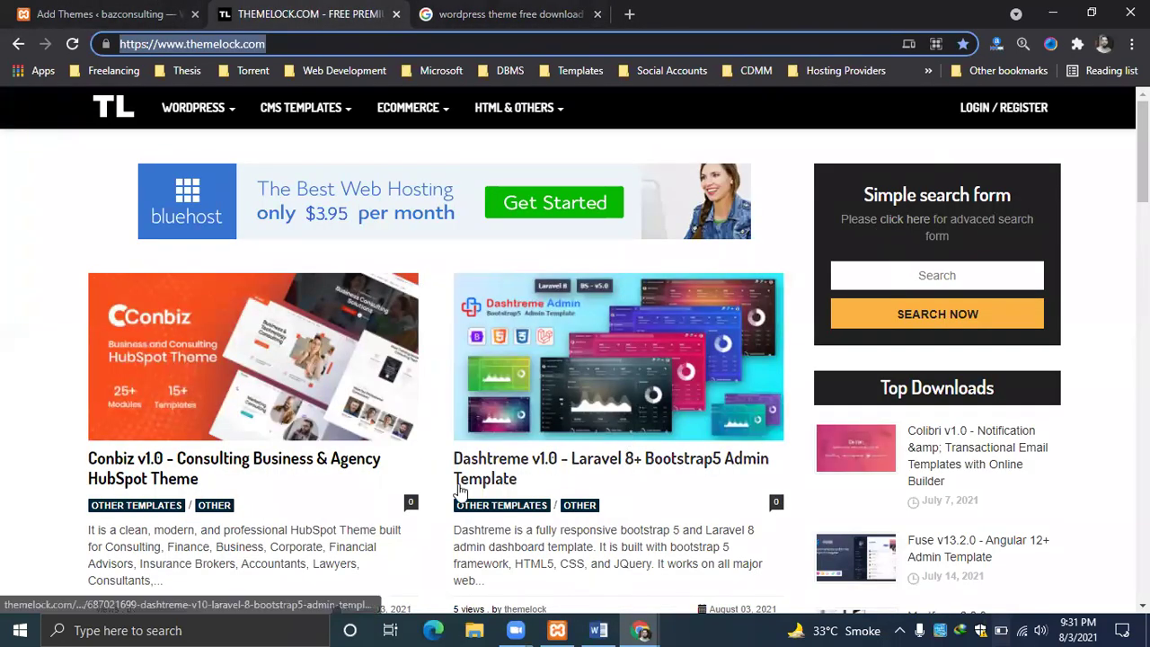
left_click(540, 11)
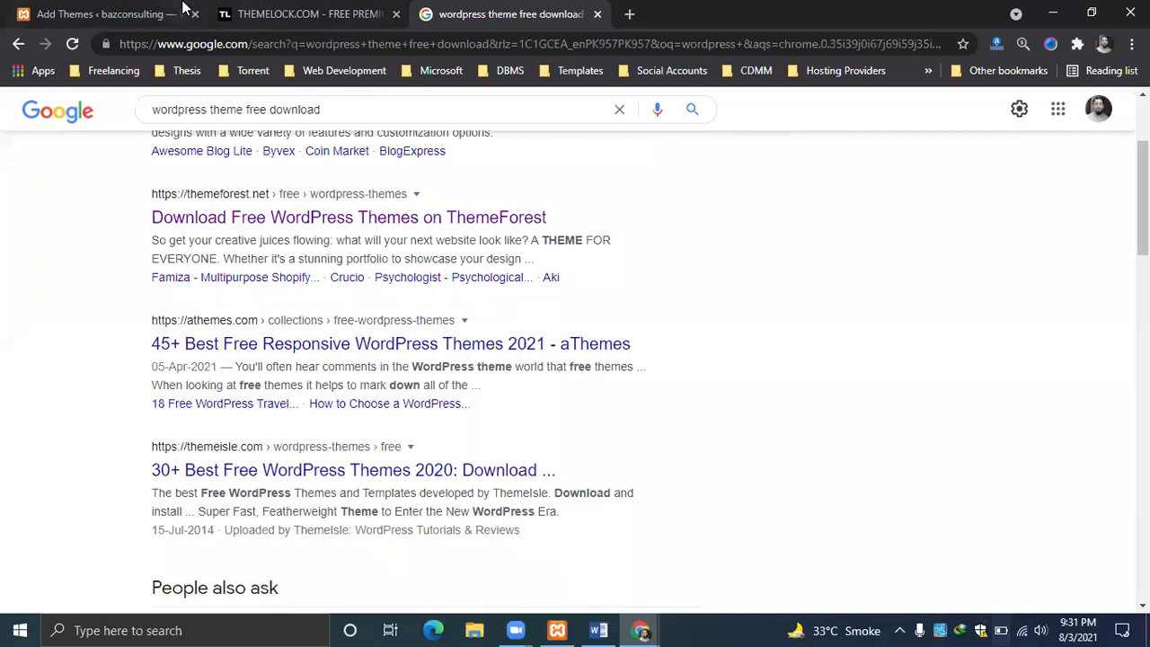
left_click(183, 9)
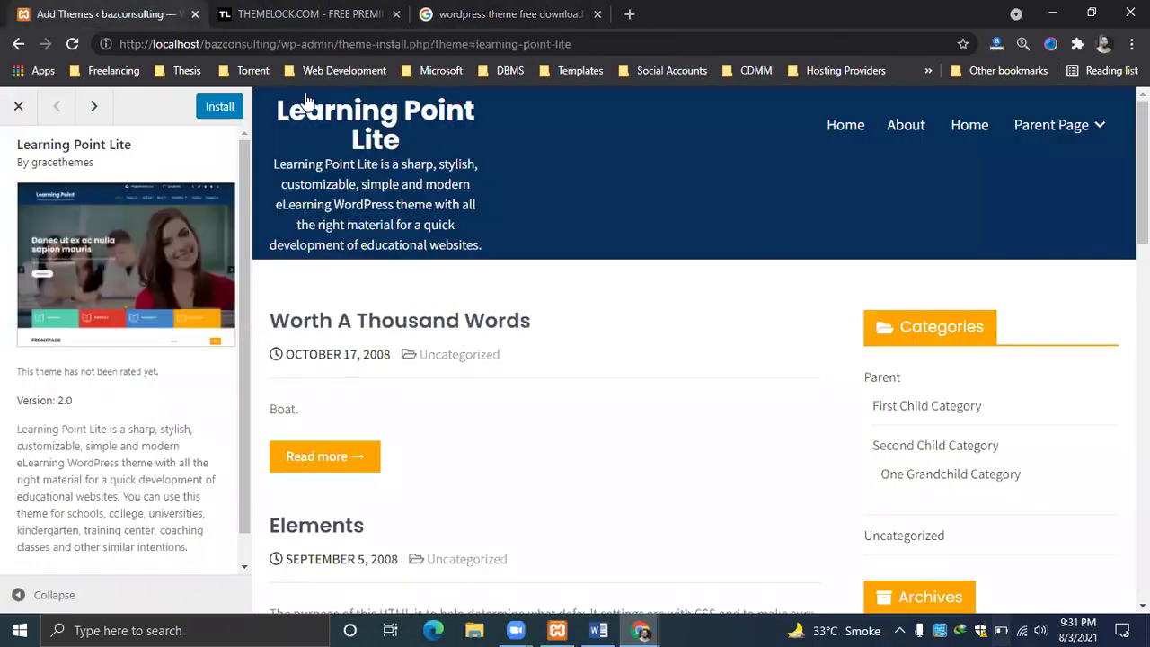
Install Learning Point Lite, close its preview, and open a blank new browser tab.
left_click(218, 107)
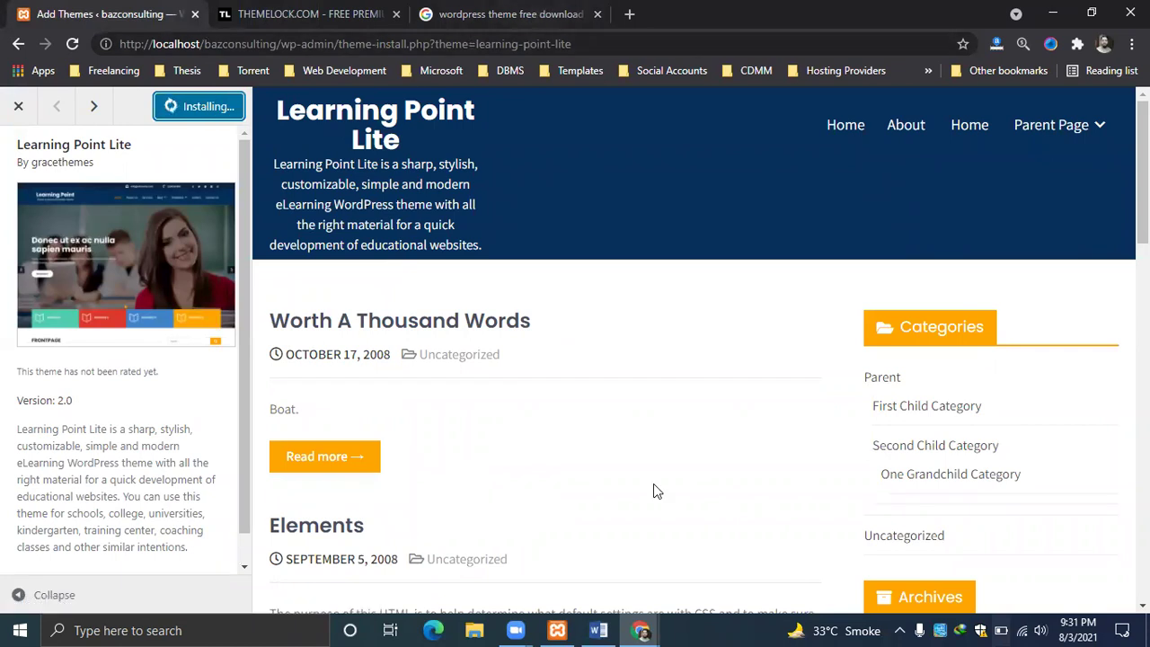
left_click(20, 107)
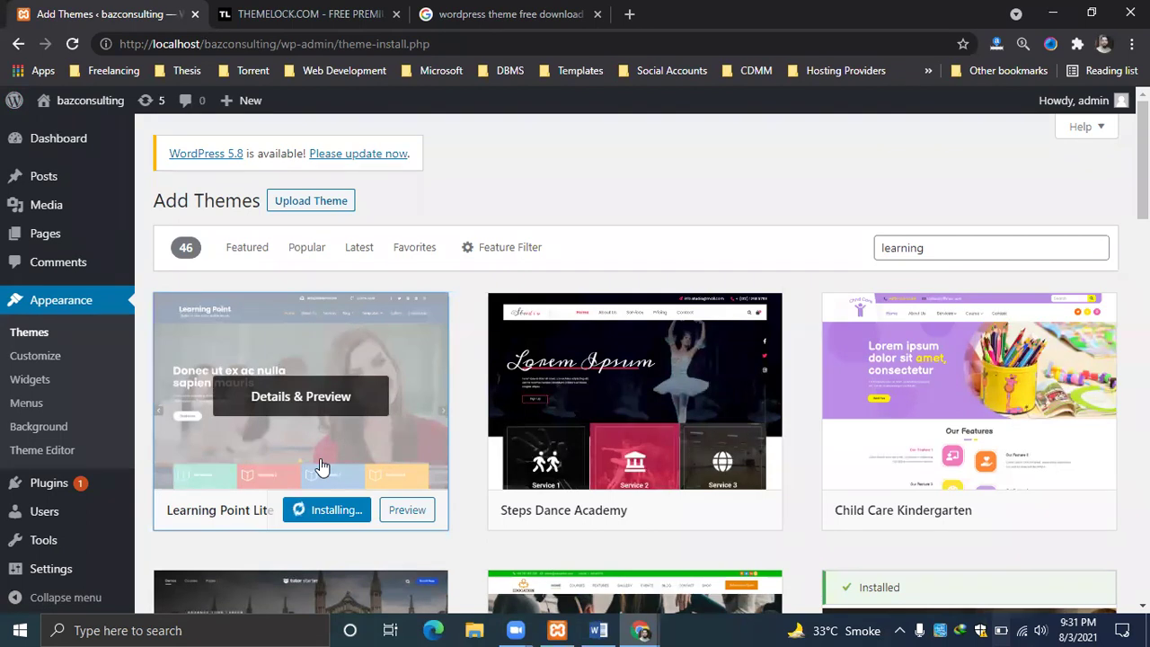
left_click(627, 10)
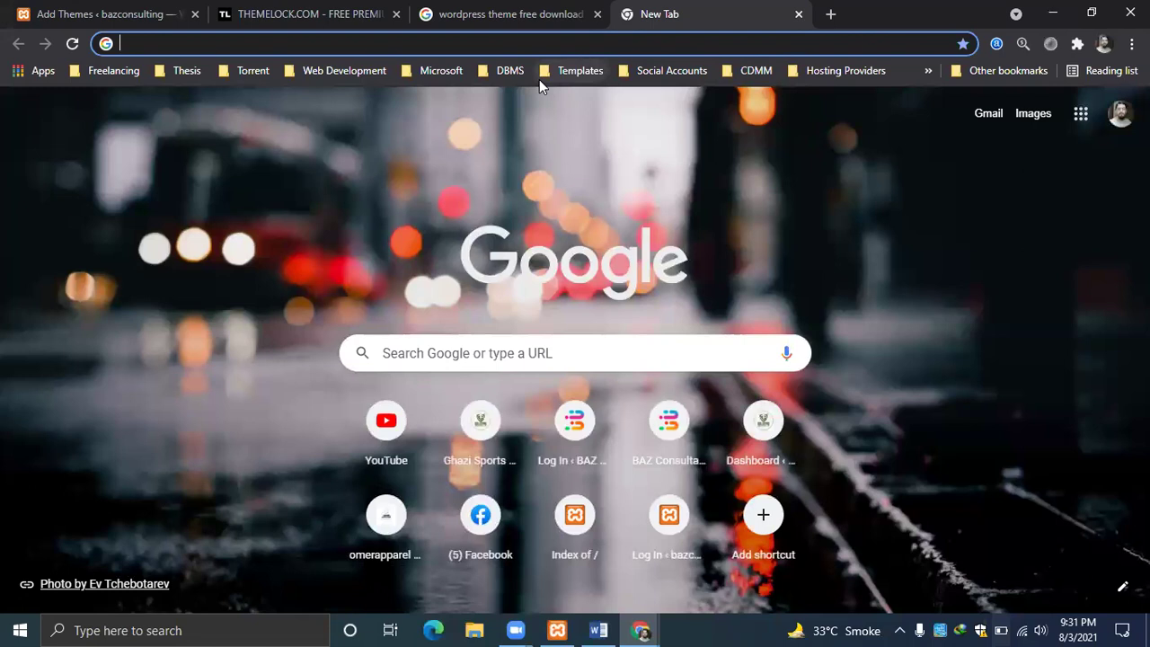
Glance at the ThemeLock home page and the Zoom meeting windows, then return to Chrome.
left_click(275, 8)
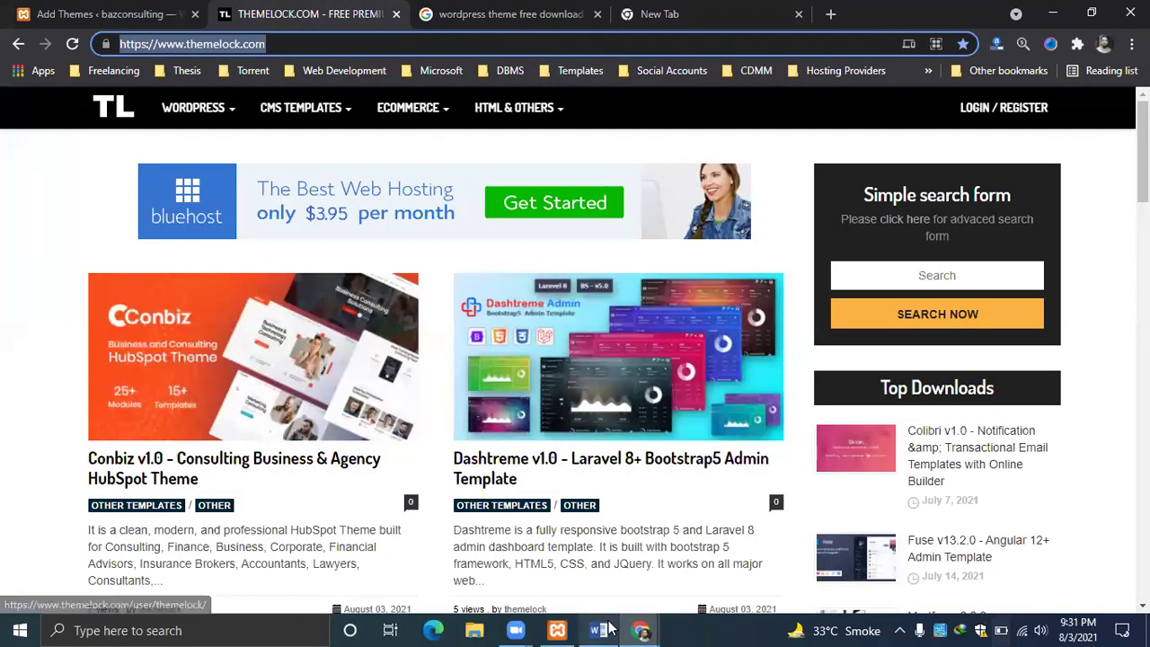
left_click(520, 630)
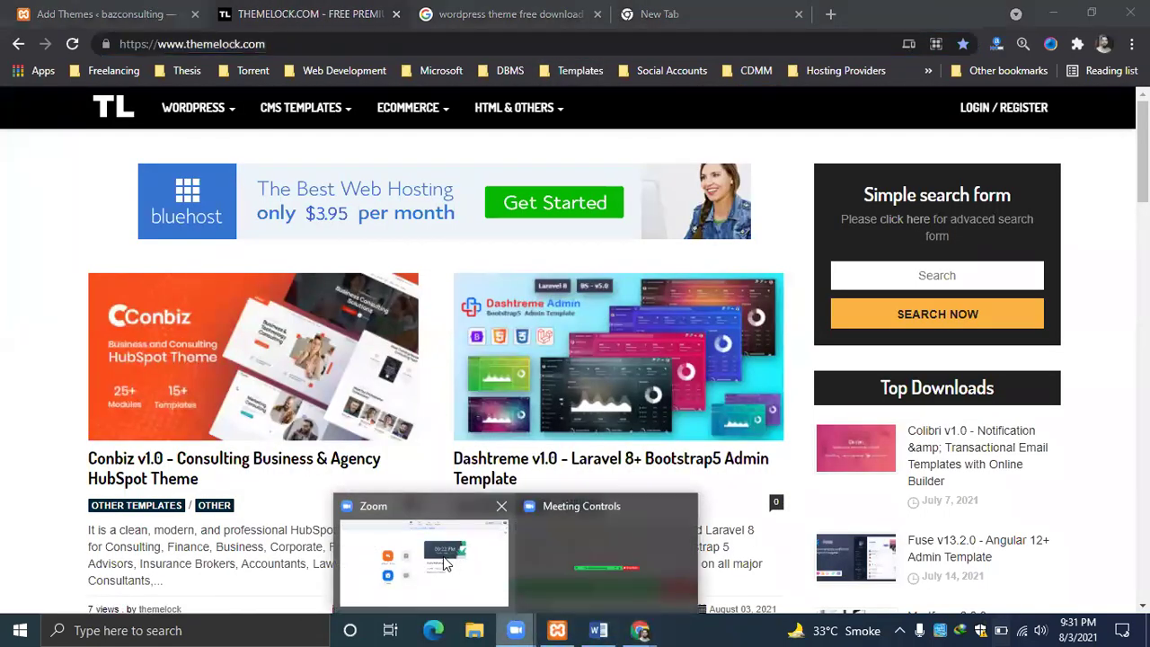
left_click(443, 563)
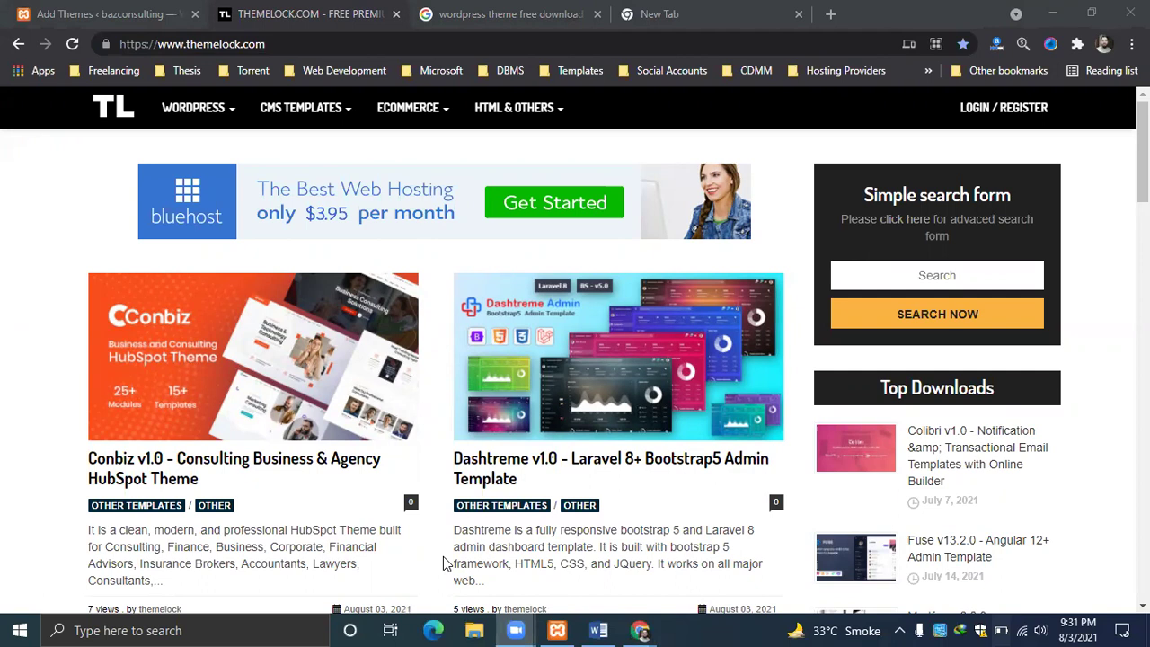
left_click(655, 629)
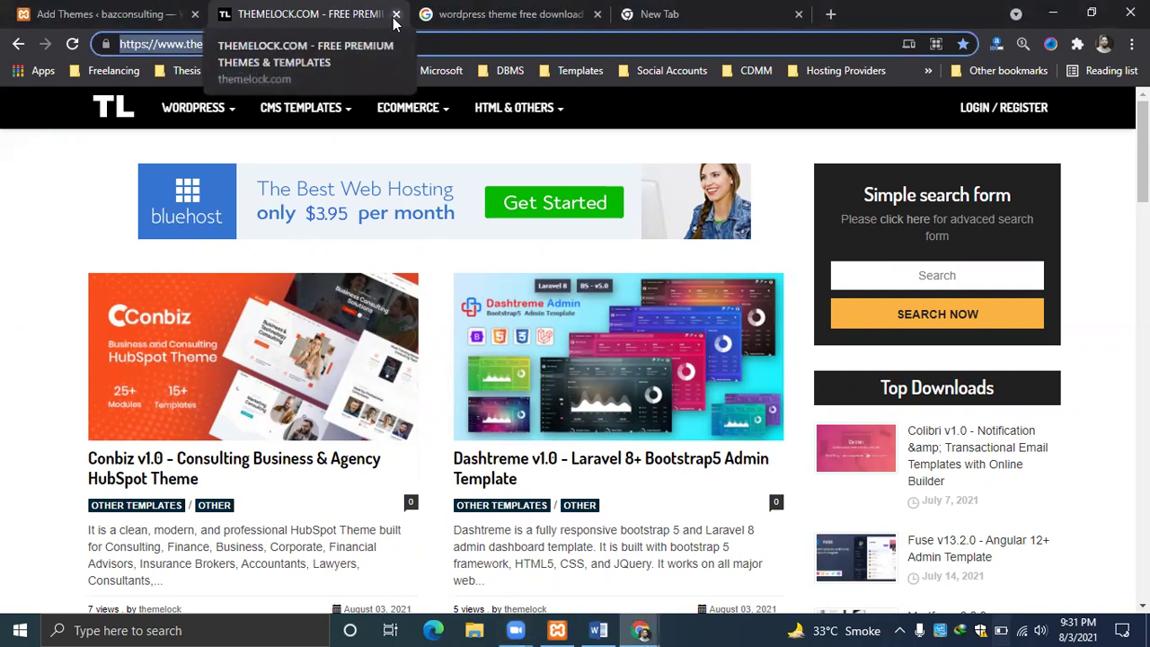
Close the ThemeLock, Google search results and blank tabs, leaving the Add Themes tab.
left_click(396, 14)
left_click(396, 15)
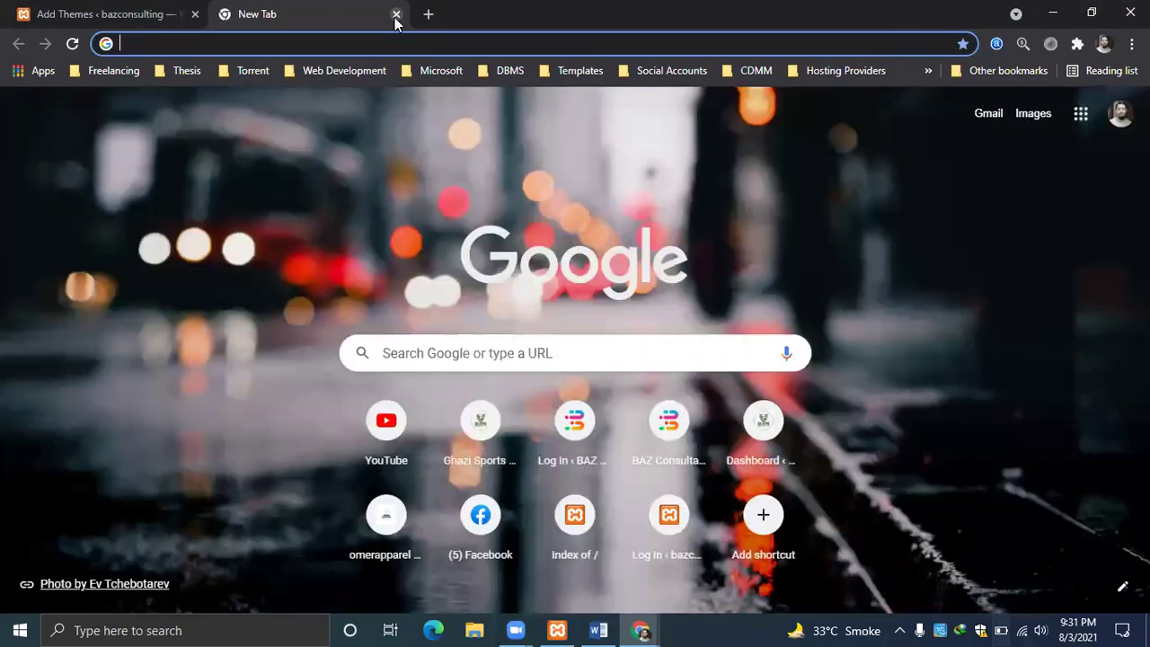
left_click(404, 14)
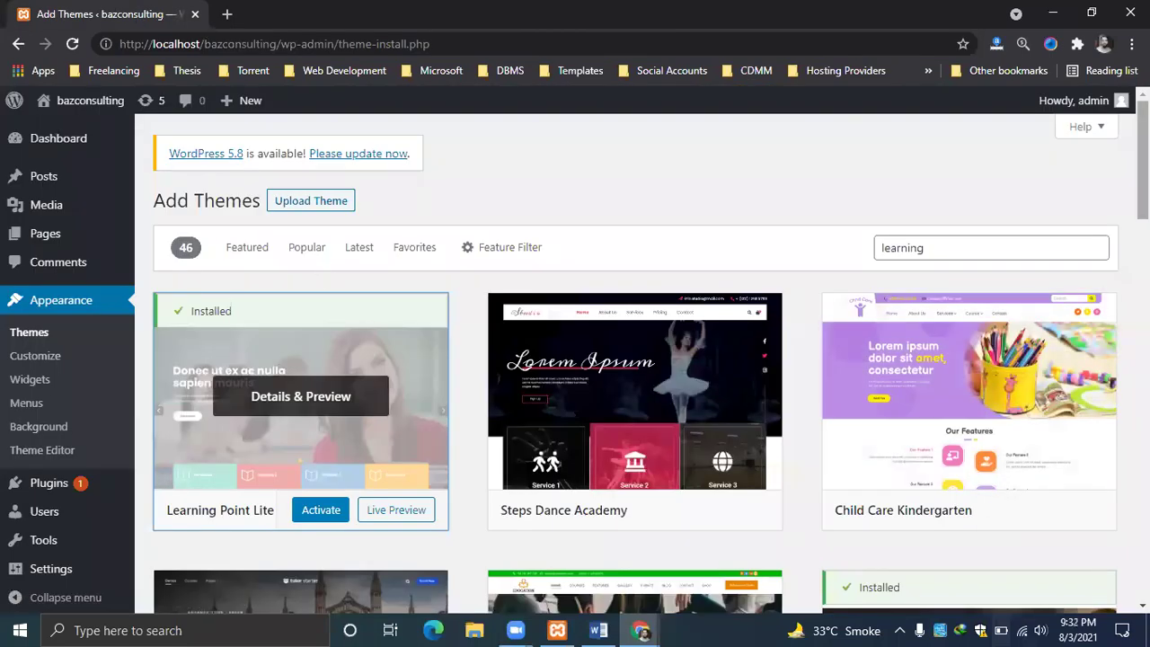
Activate the Learning Point Lite theme, then go back to the Add Themes search page.
scroll(368, 305, "down", 2)
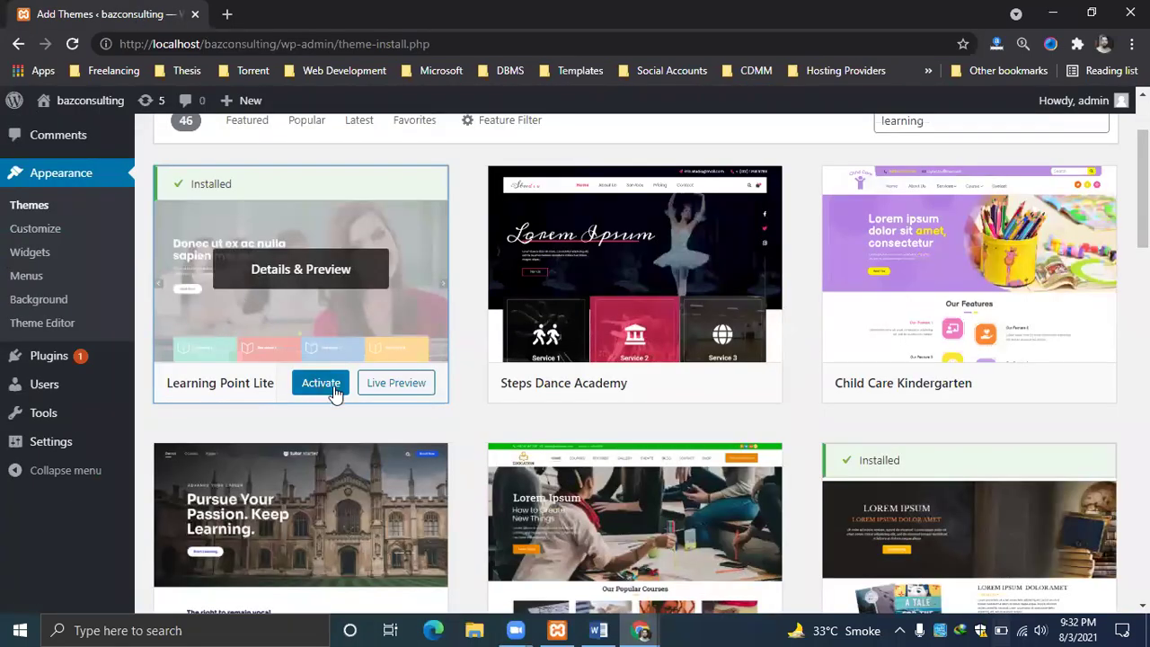
left_click(320, 383)
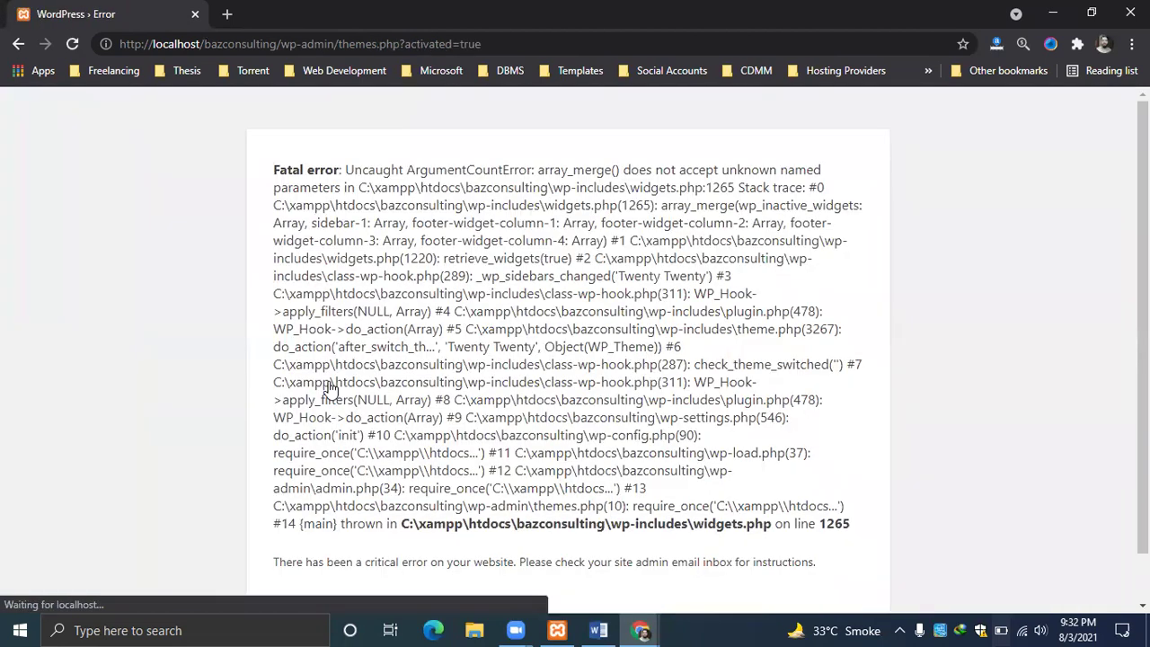
scroll(330, 386, "down", 1)
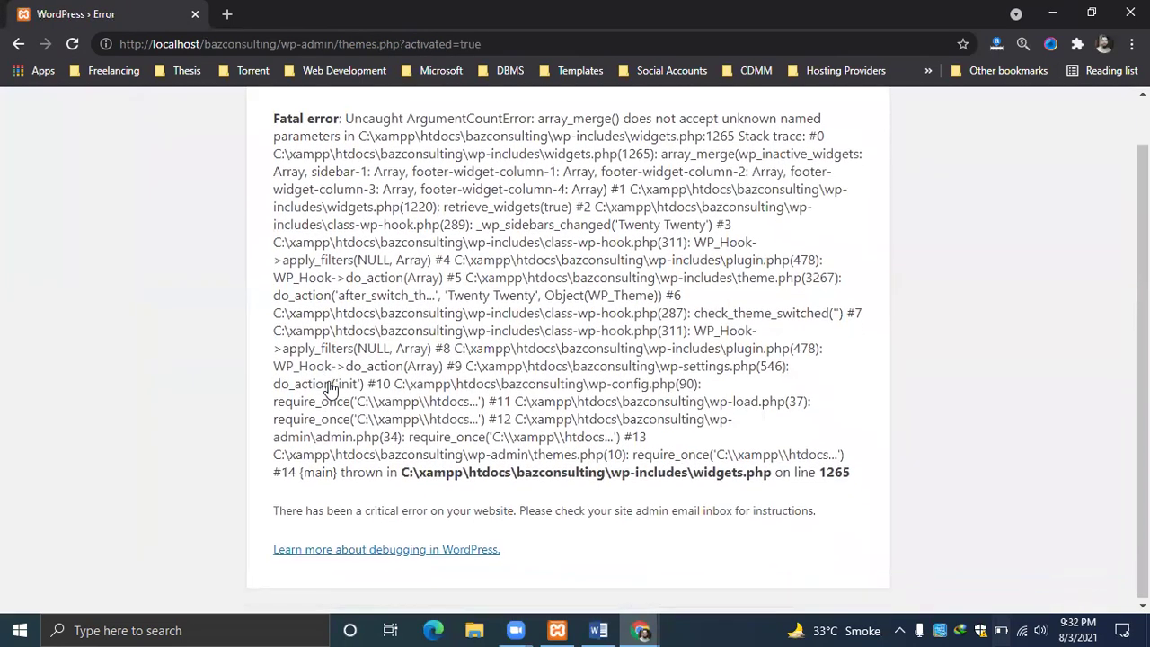
left_click(16, 43)
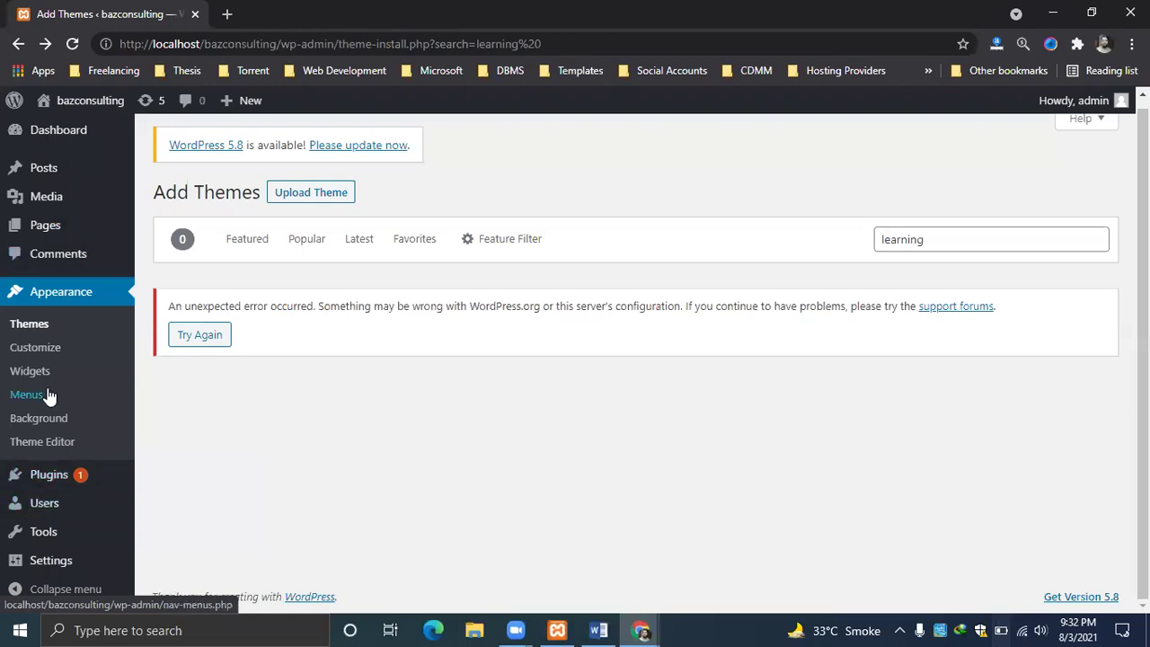
Revisit the installed themes and Learning Point Lite preview pages, then open a blank tab.
scroll(1143, 359, "up", 1)
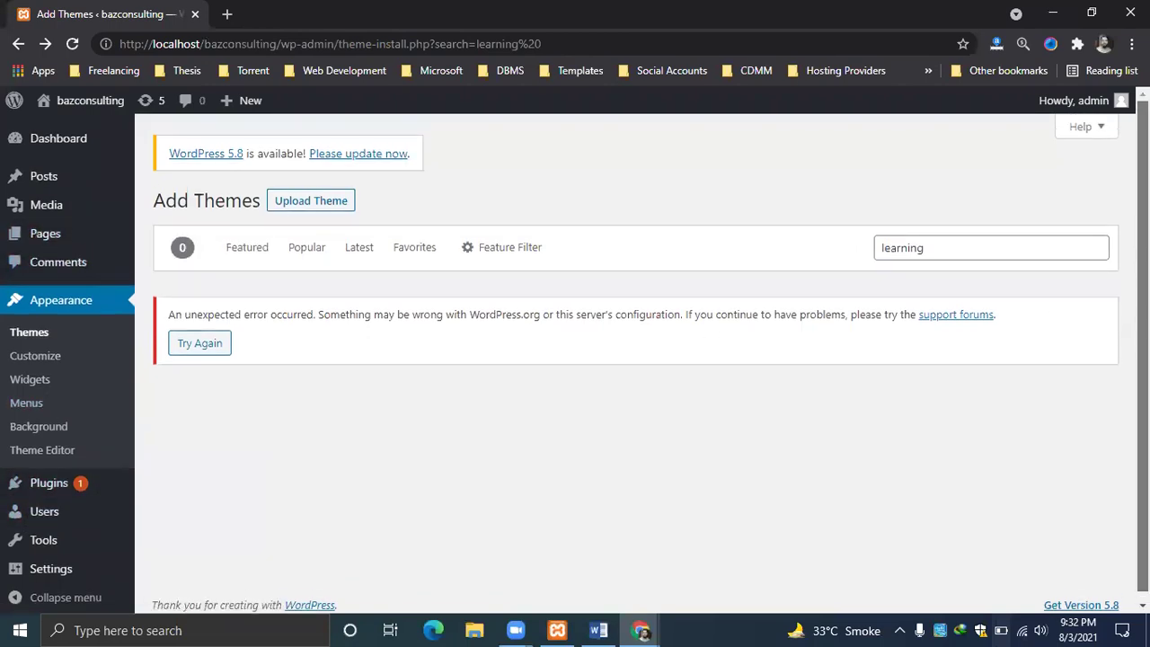
left_click(69, 305)
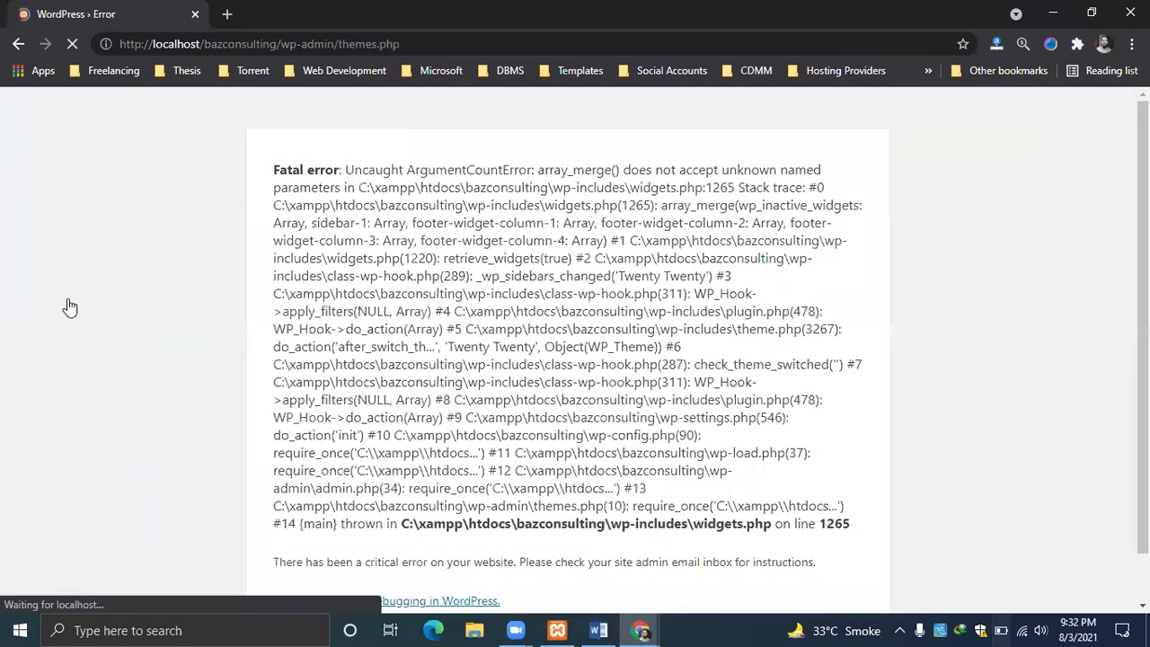
left_click(16, 49)
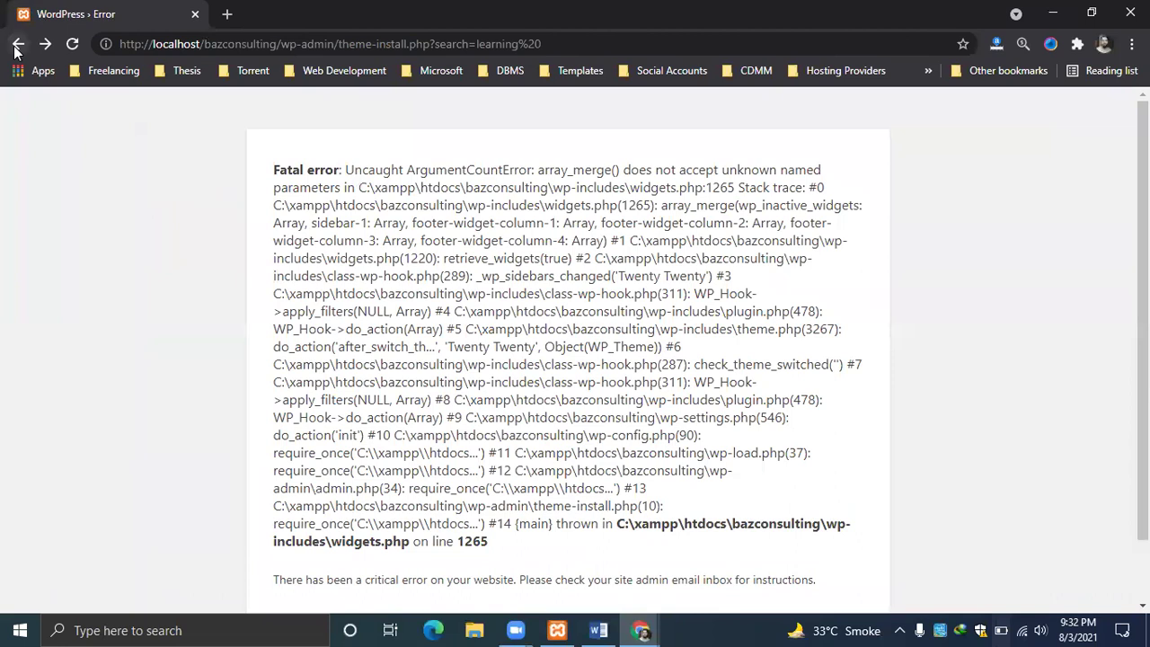
left_click(14, 51)
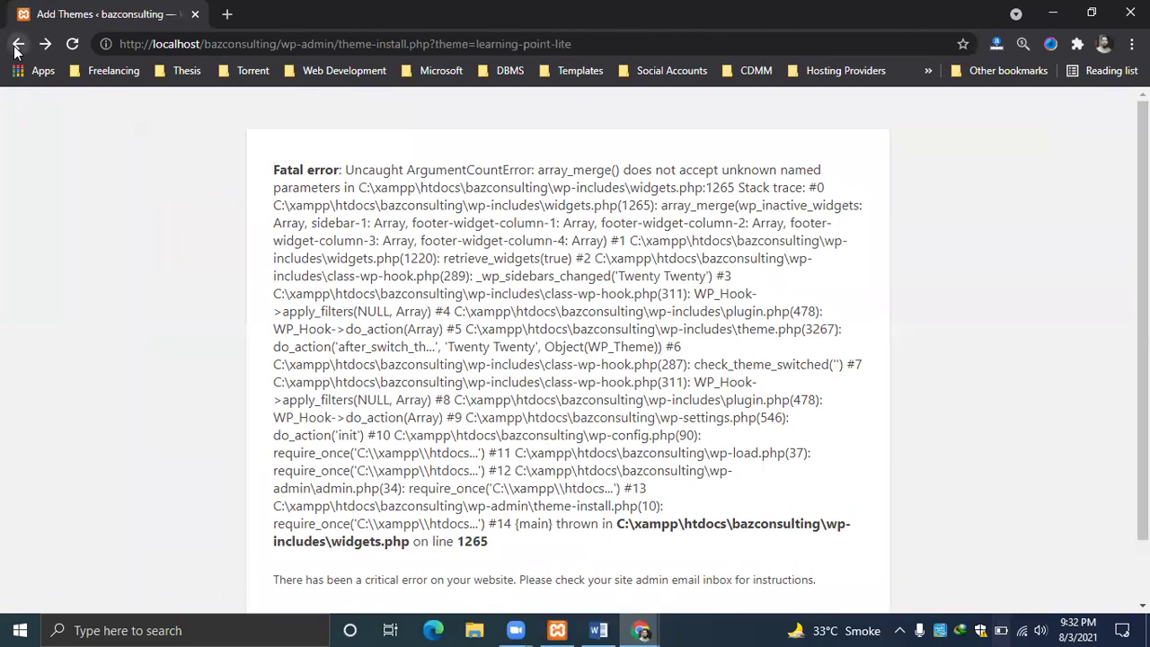
left_click(229, 15)
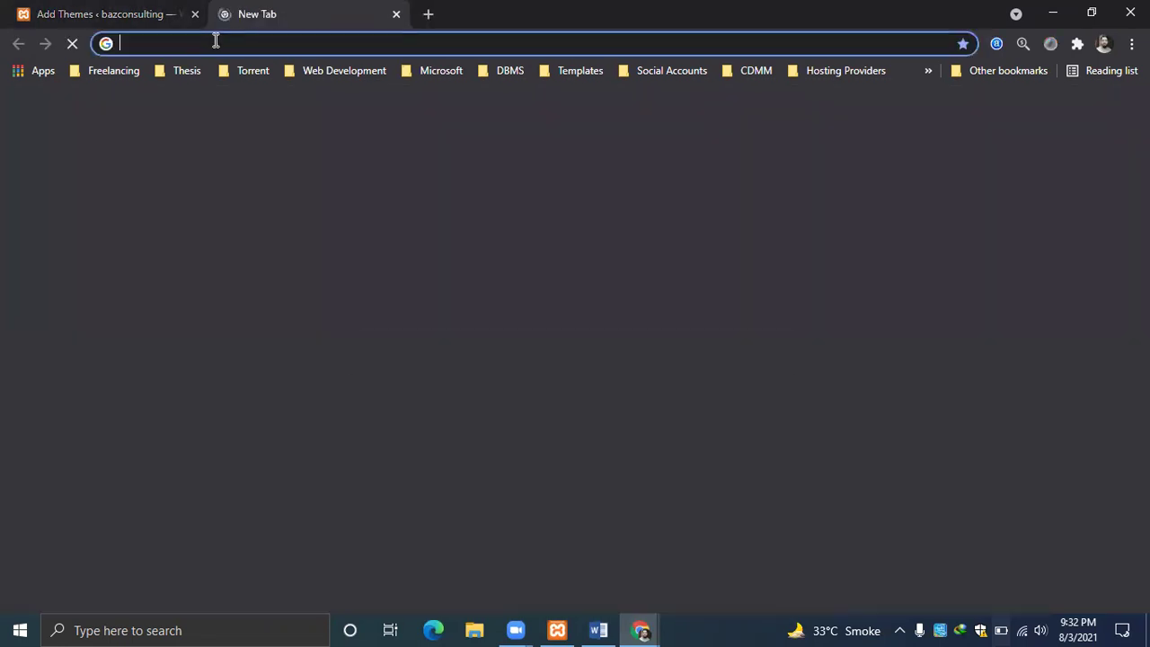
Load localhost/bazconsulting/wp-admin/ to see whether the local admin area also errors.
type("lo")
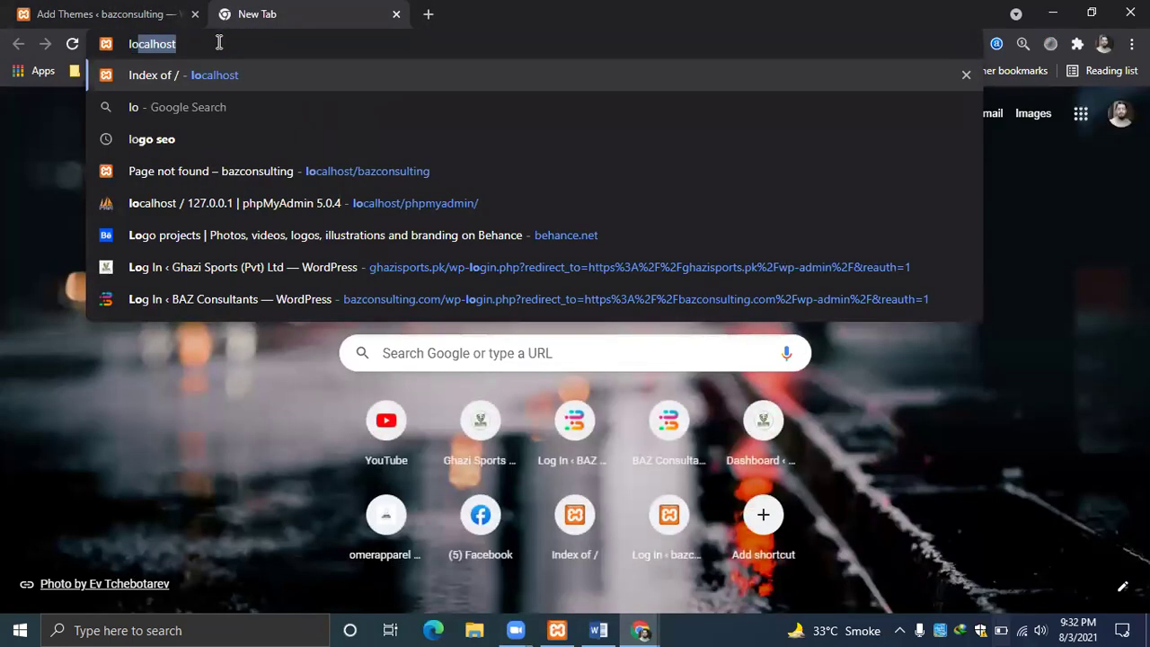
type("calhost/")
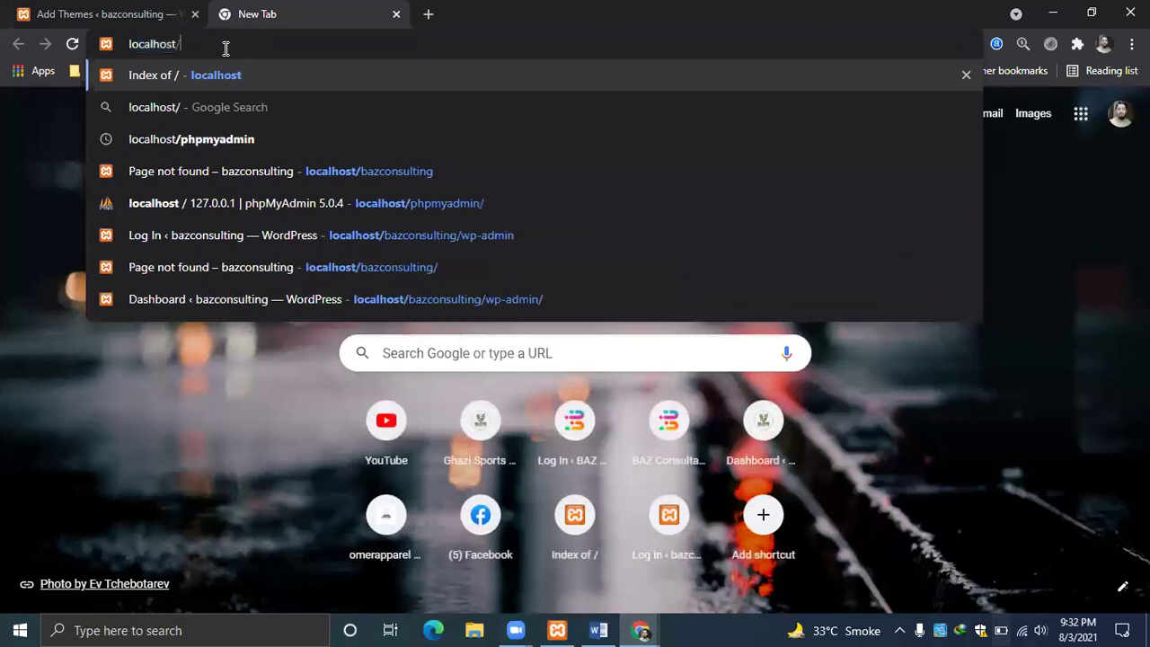
type("baz")
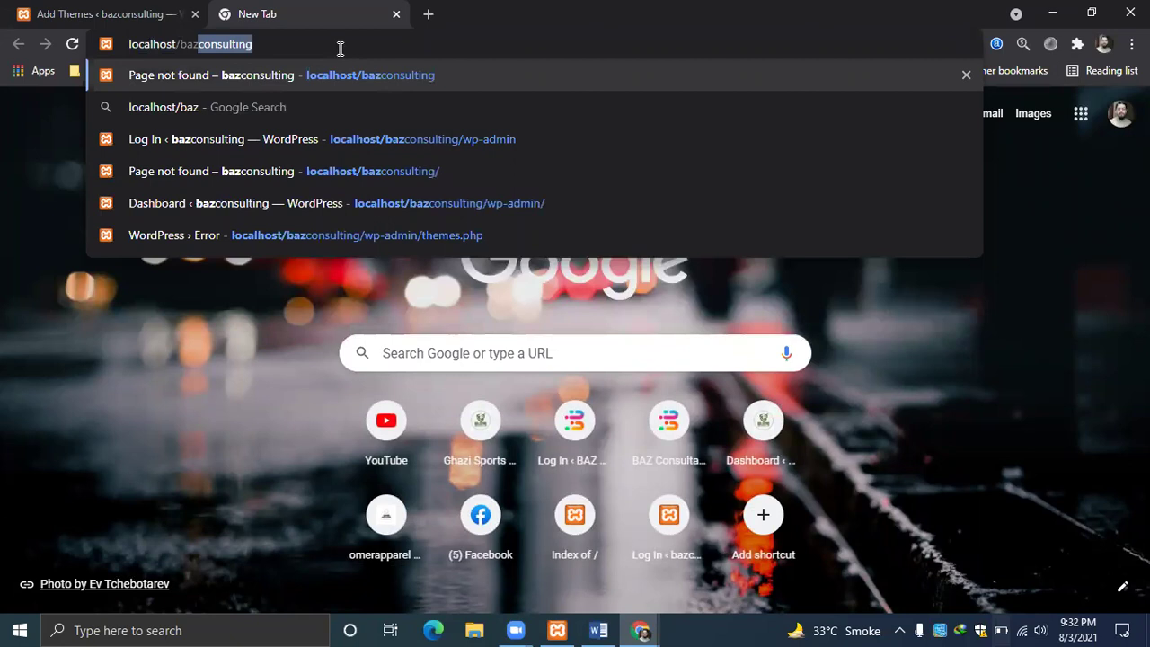
key("Right")
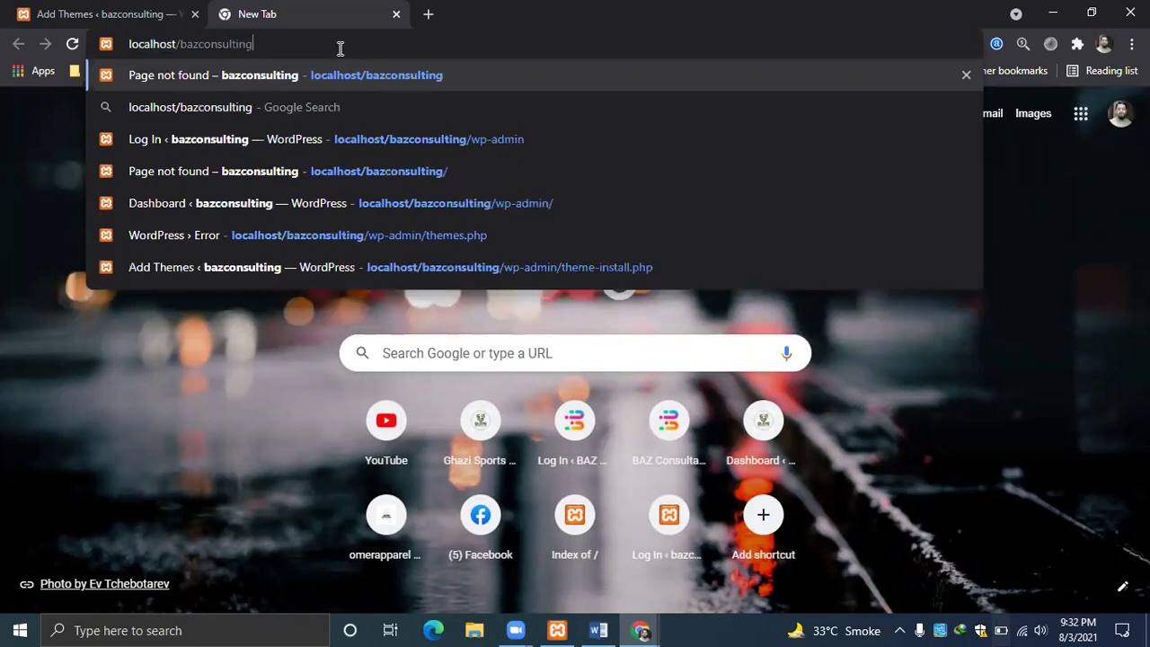
type("/wp-ad")
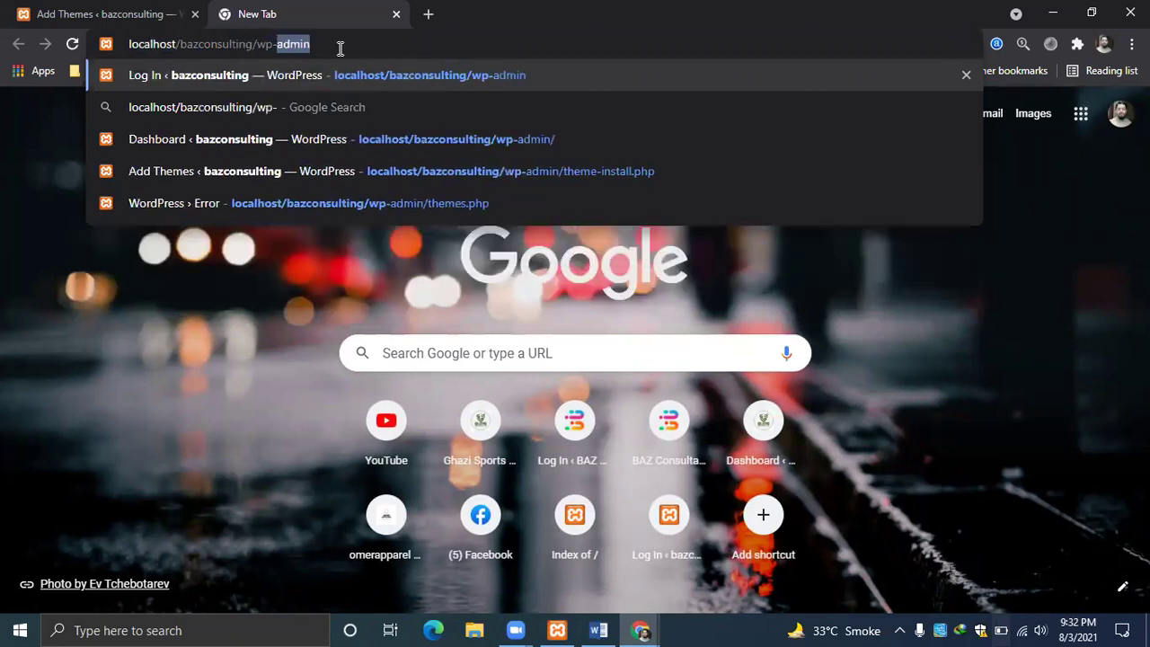
type("min/")
key("Return")
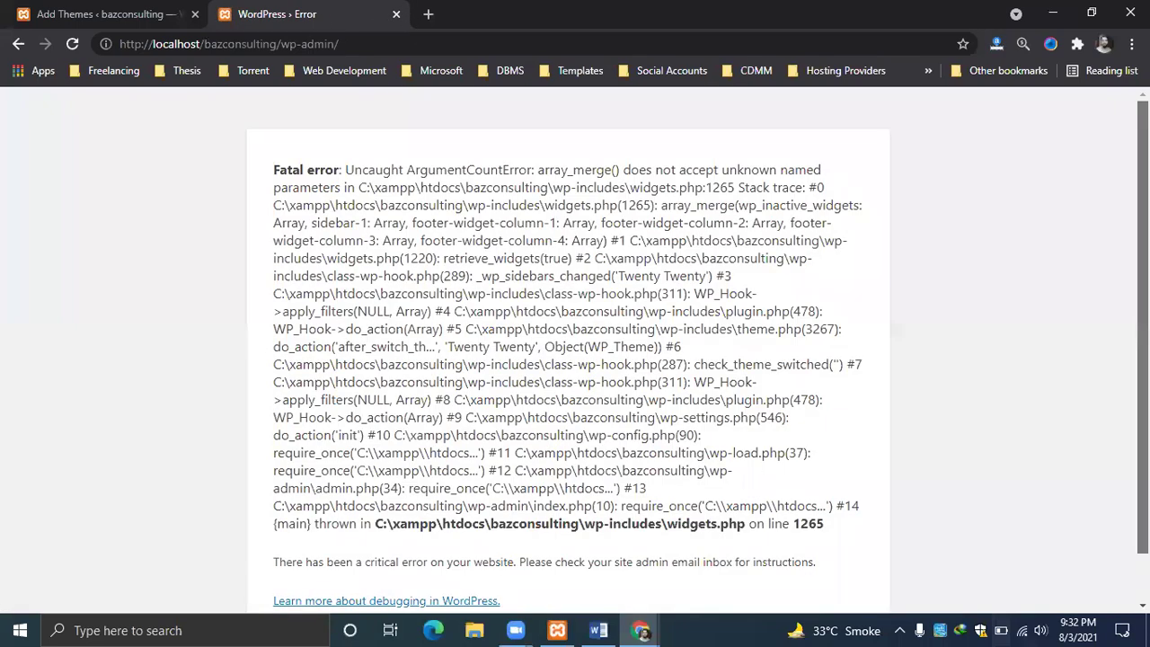
scroll(575, 351, "down", 1)
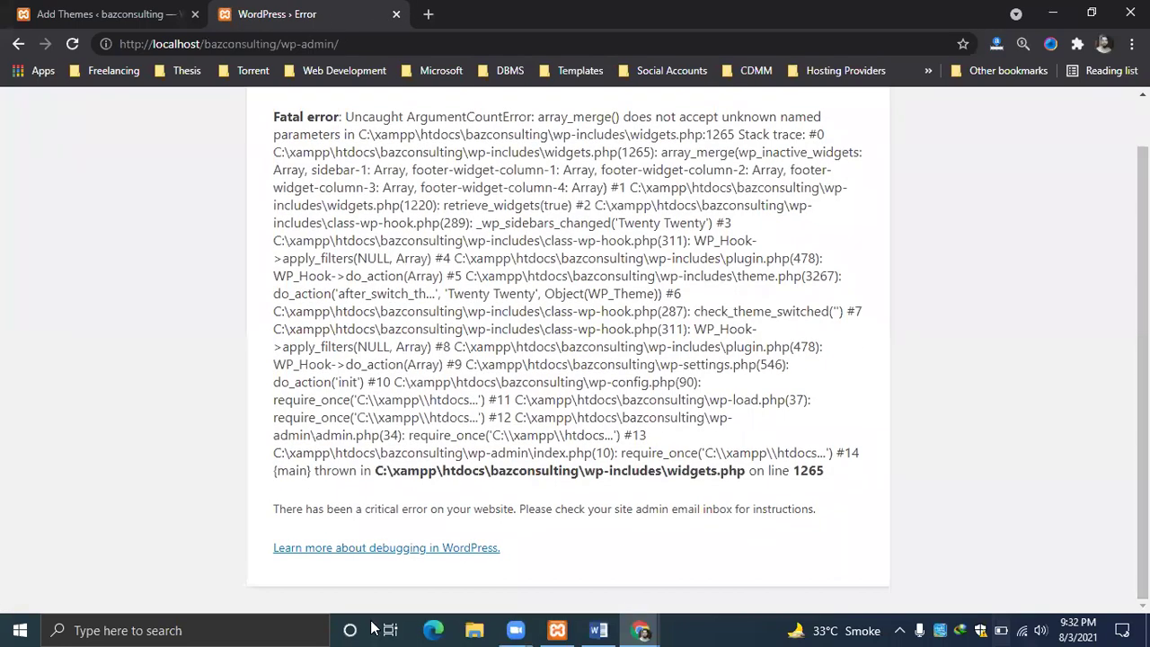
Open the WordPress debugging help article from the error page, then close it.
key("Tab")
key("Return")
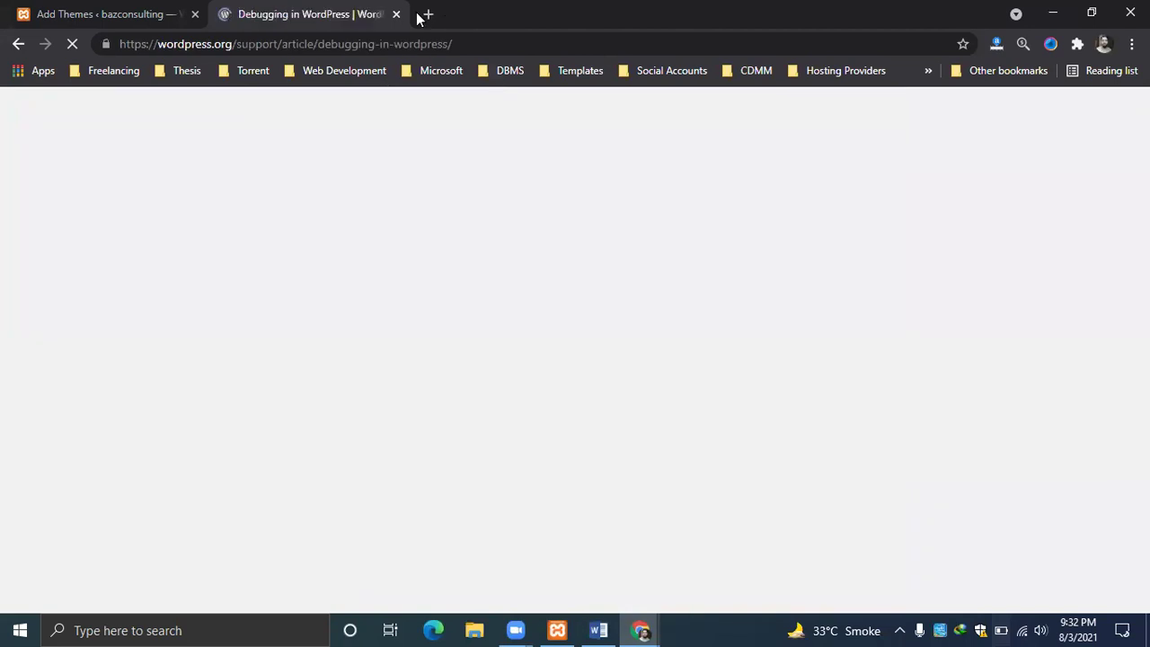
left_click(396, 15)
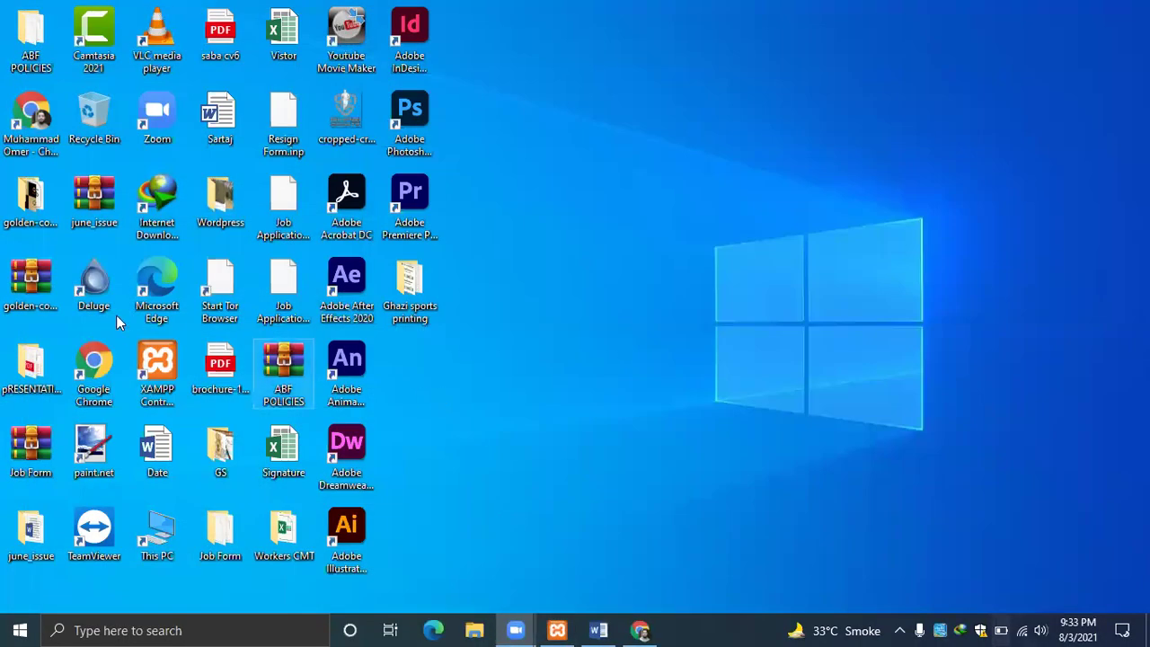
Bring Chrome back and load the live omerapparel.com site in a new tab.
left_click(640, 630)
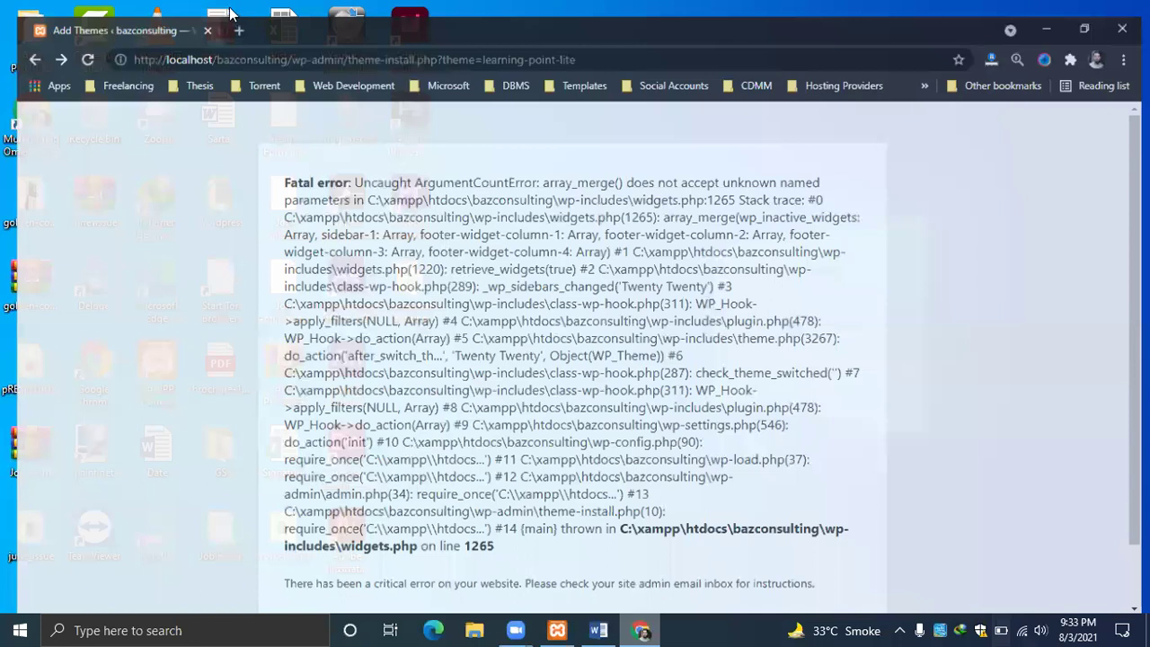
left_click(233, 14)
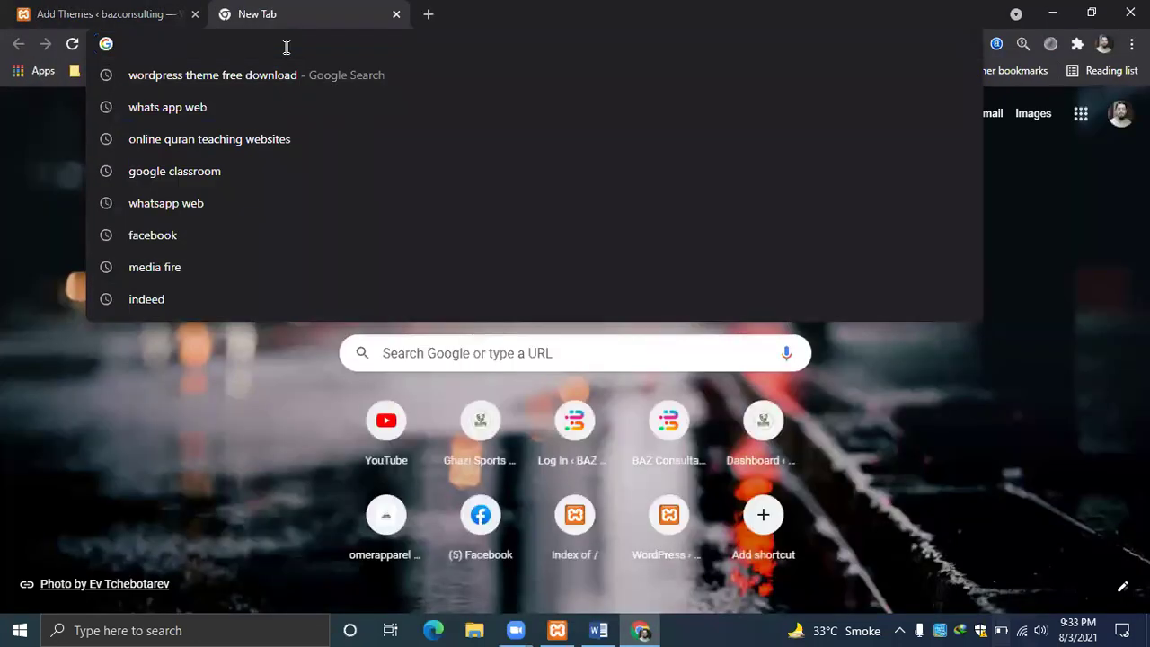
type("w")
key("BackSpace")
key("BackSpace")
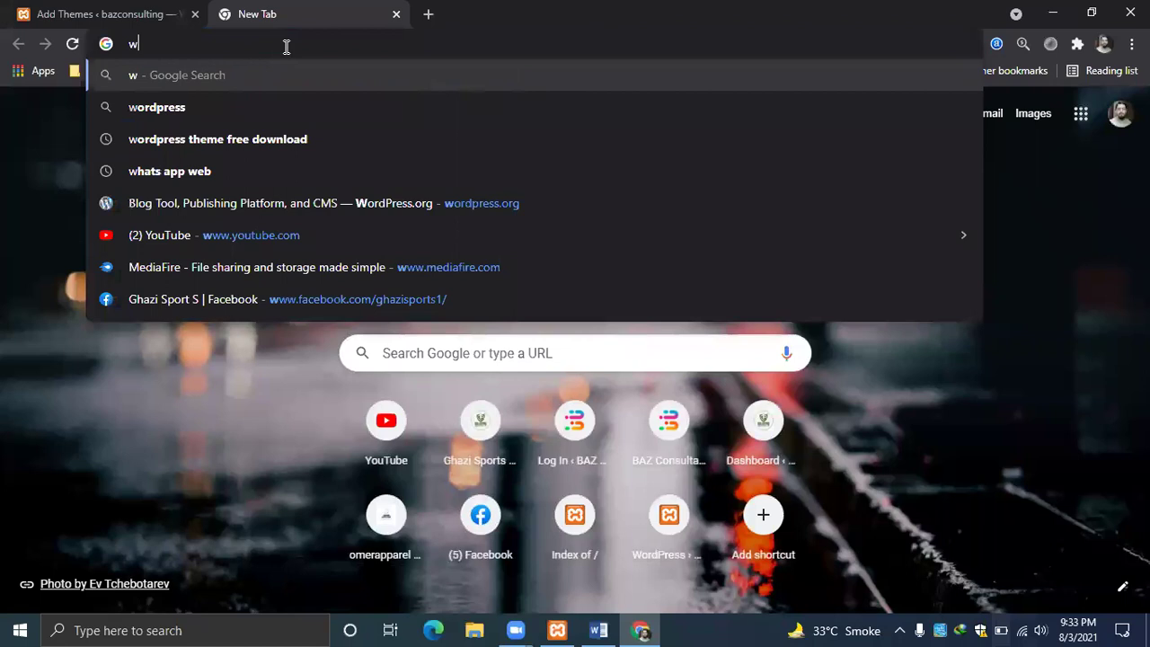
type("ghazispo")
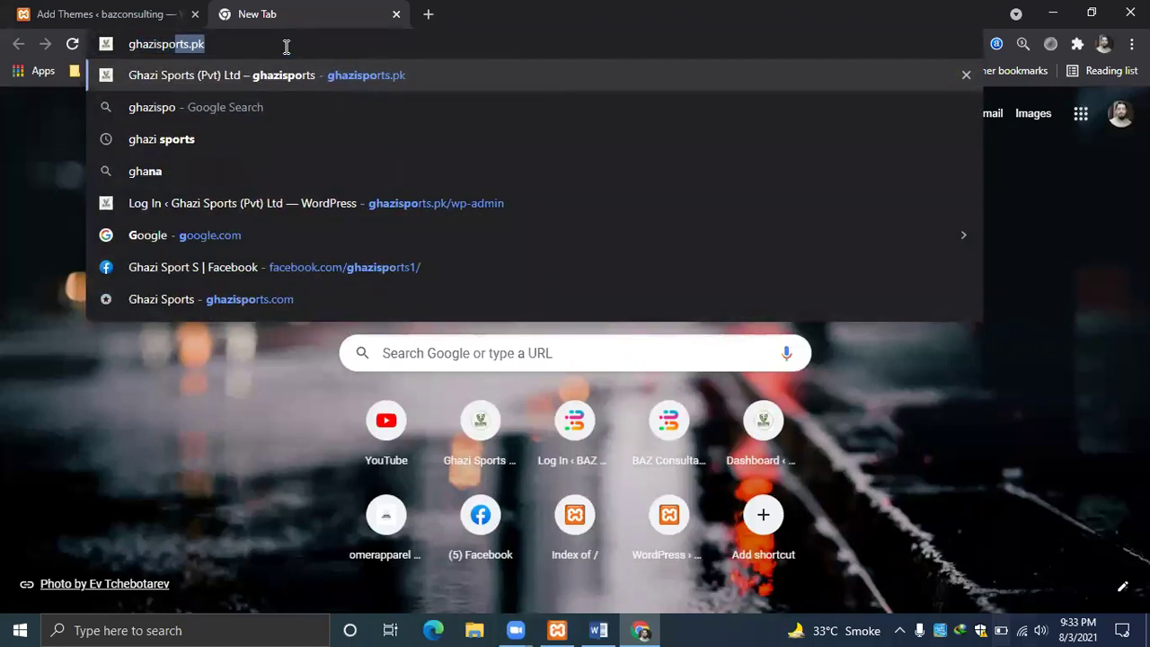
type("rts.pk")
key("BackSpace")
key("BackSpace")
key("BackSpace")
key("BackSpace")
key("BackSpace")
key("BackSpace")
key("BackSpace")
key("BackSpace")
key("BackSpace")
key("BackSpace")
key("BackSpace")
key("BackSpace")
key("BackSpace")
key("BackSpace")
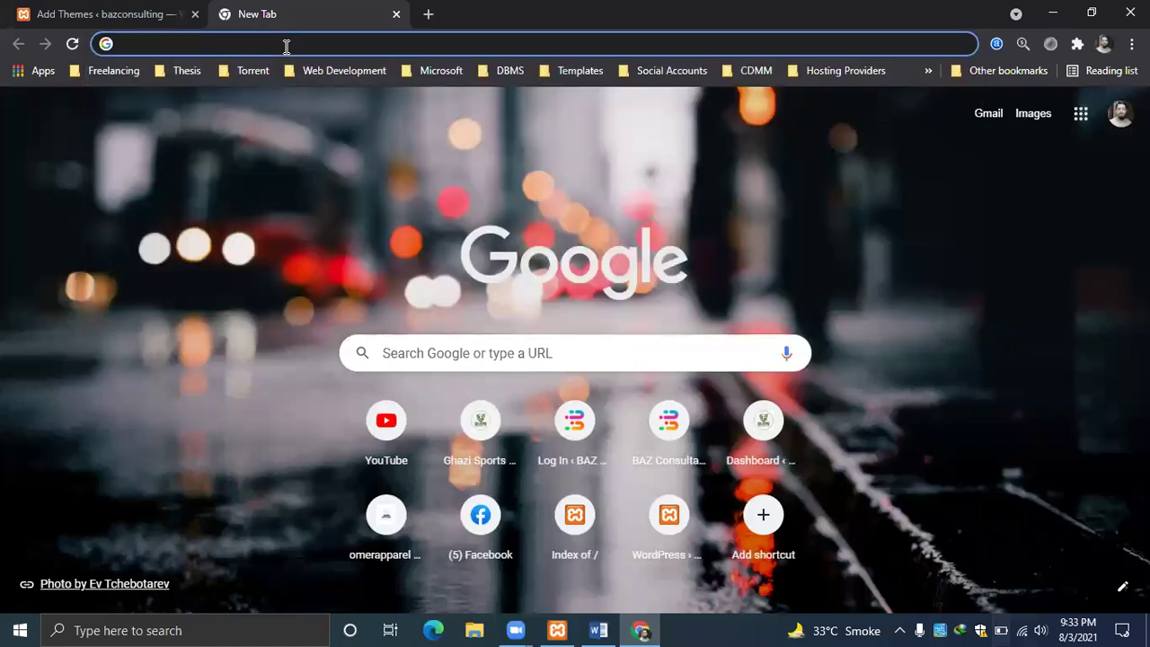
type("omerap")
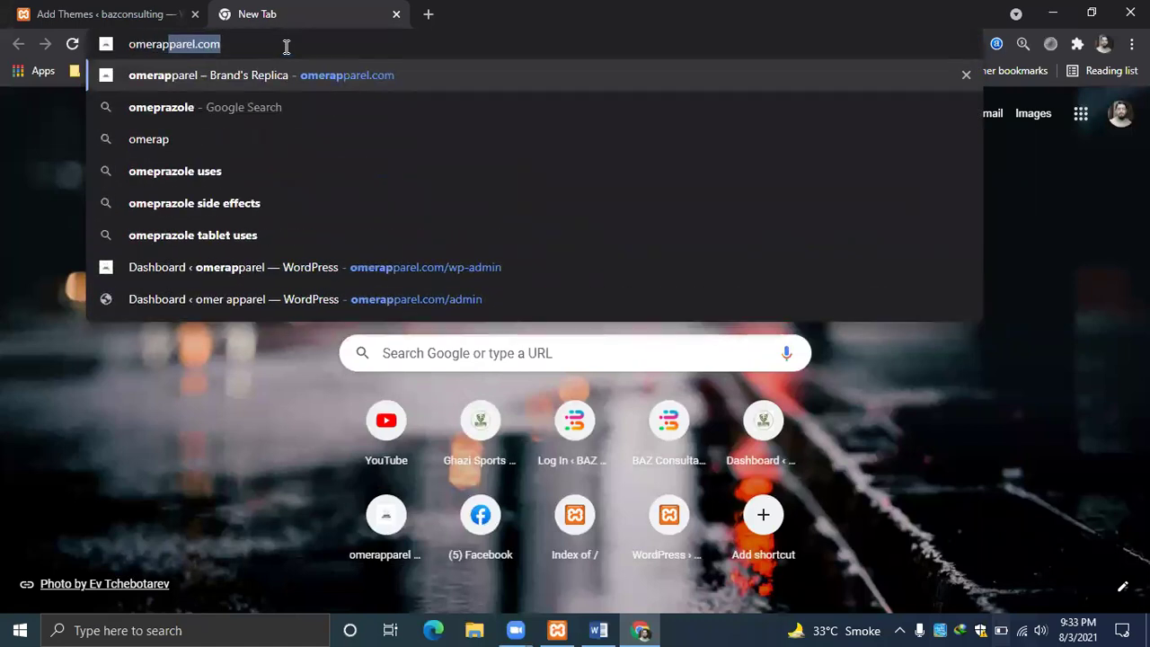
key("Return")
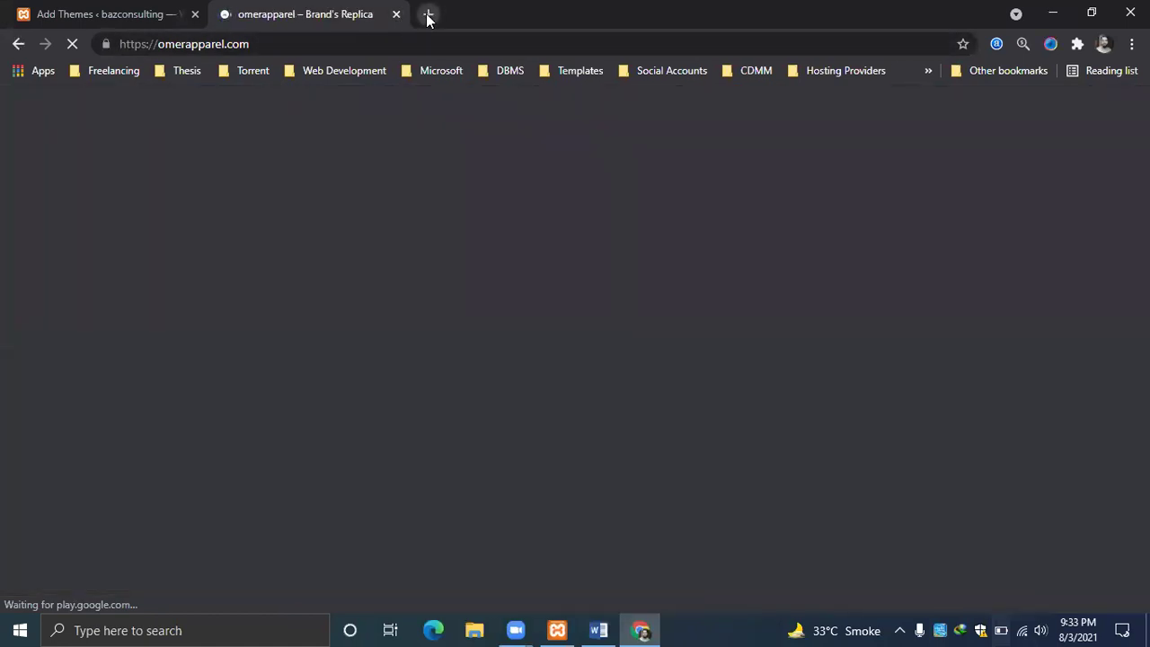
Load the local bazconsulting front page in another tab, then close its error tab.
left_click(428, 14)
type("loca")
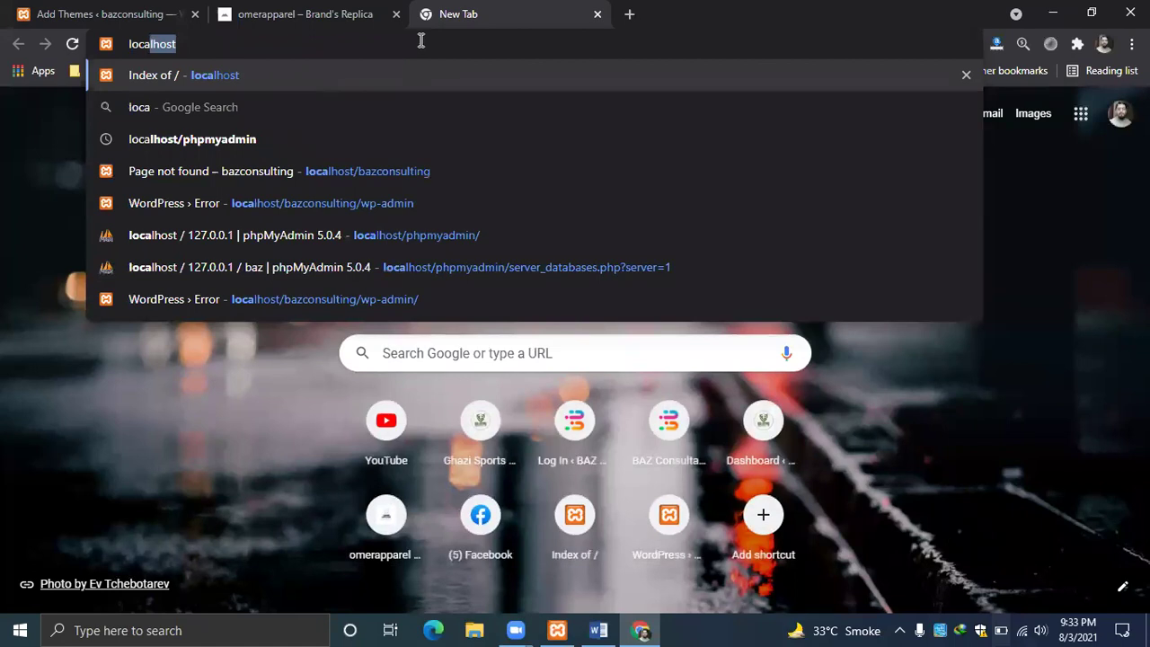
type("lhost/ba")
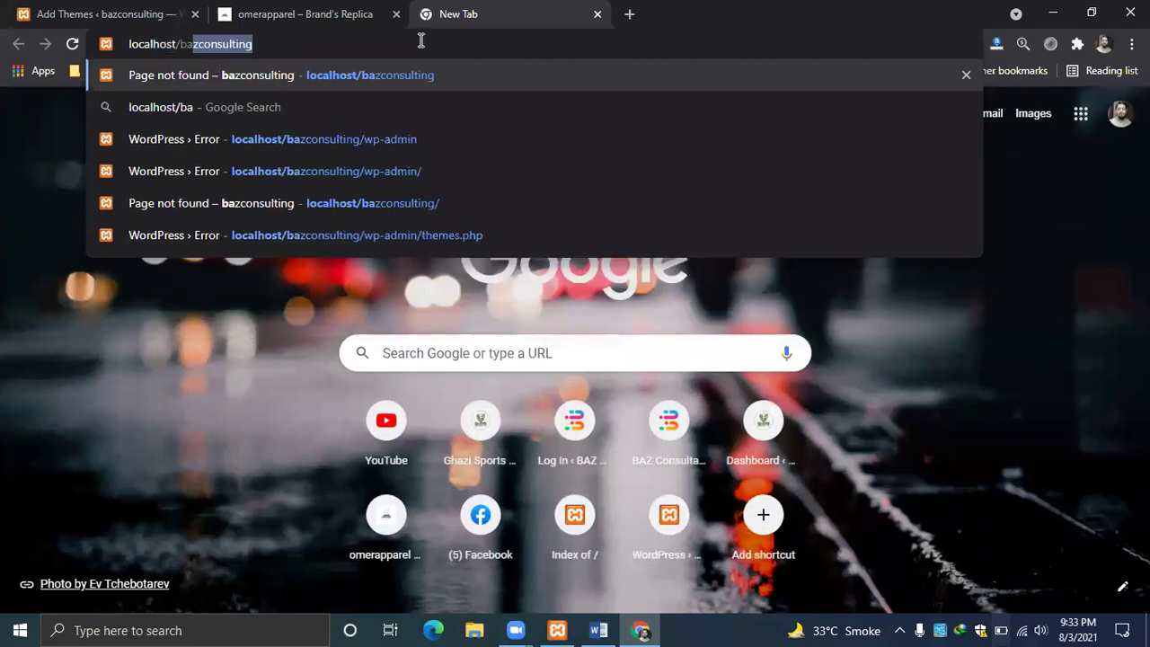
key("Return")
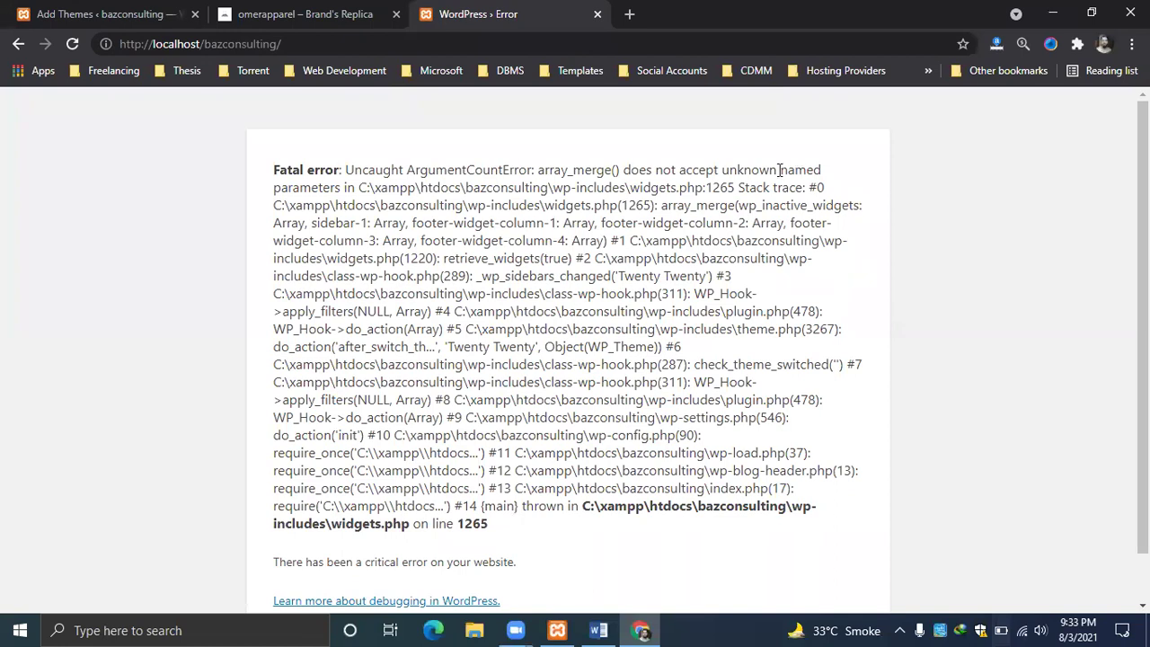
left_click(598, 14)
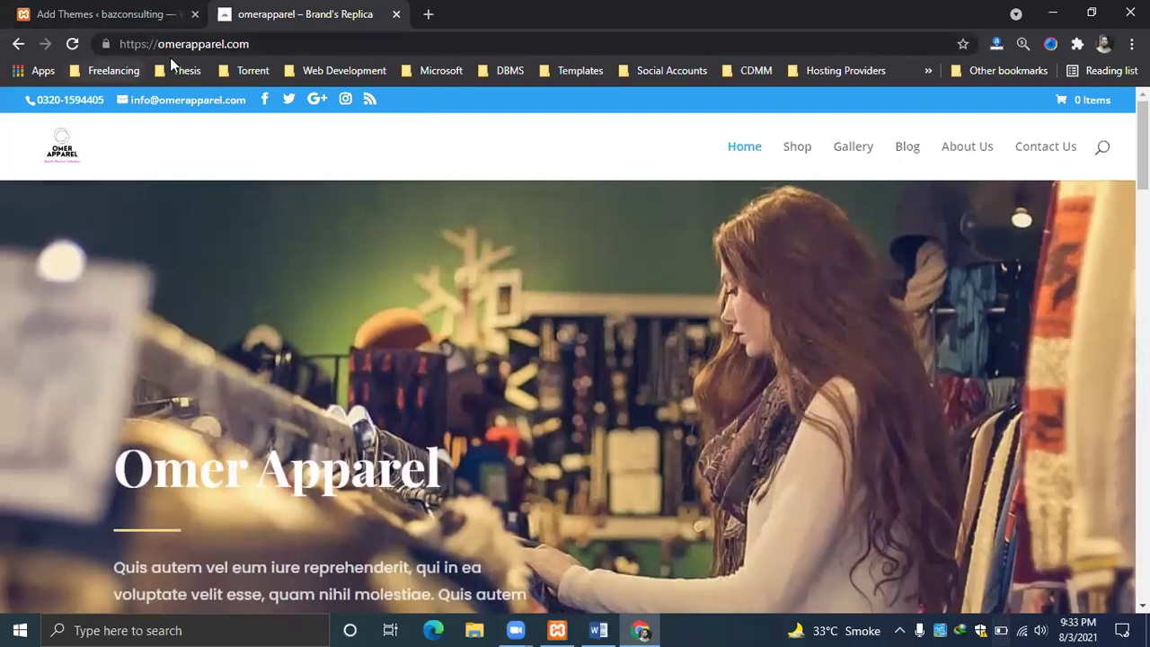
Go to omerapparel.com/wp-admin and close the Add Themes error tab.
left_click(298, 44)
left_click(308, 45)
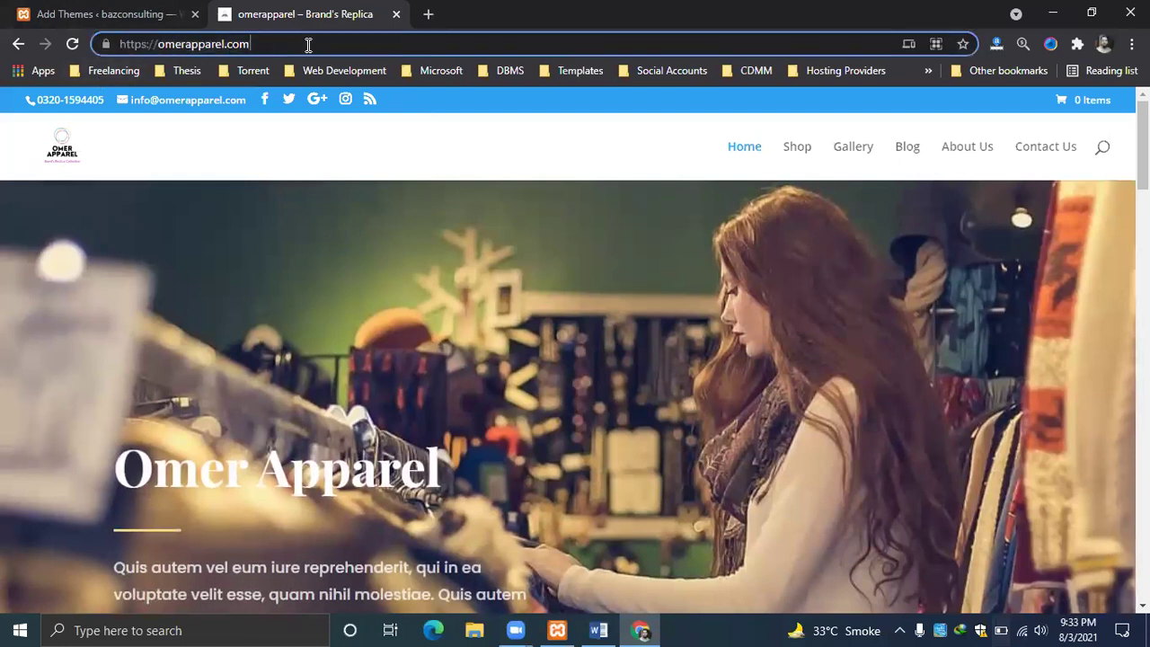
type("/wp")
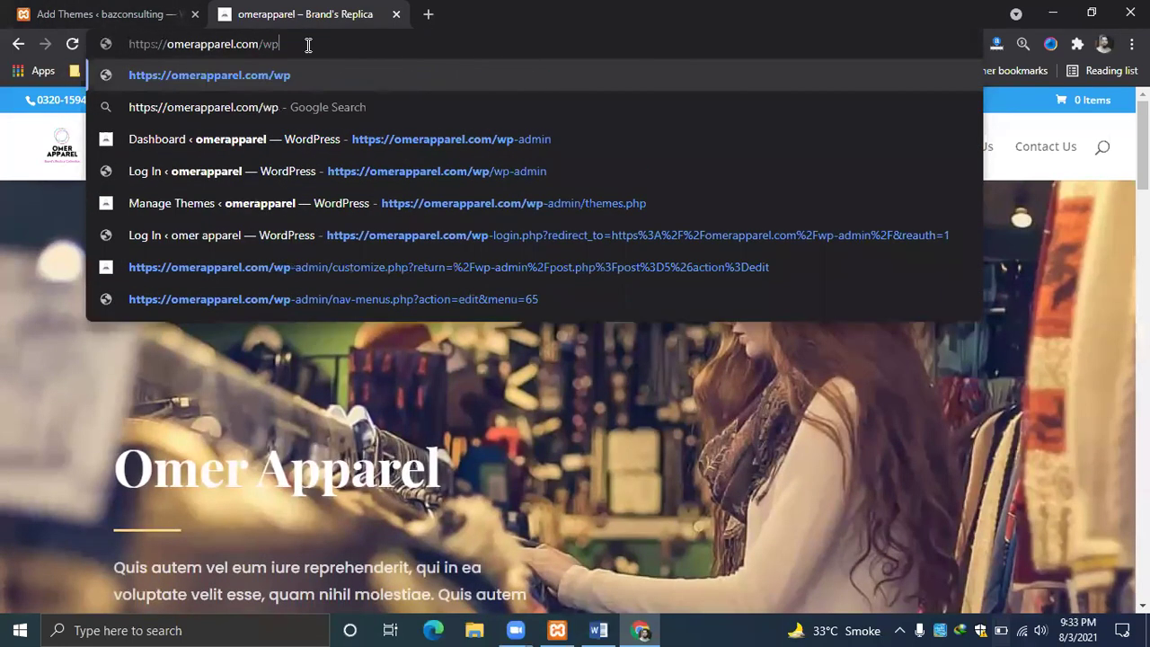
type("-admin")
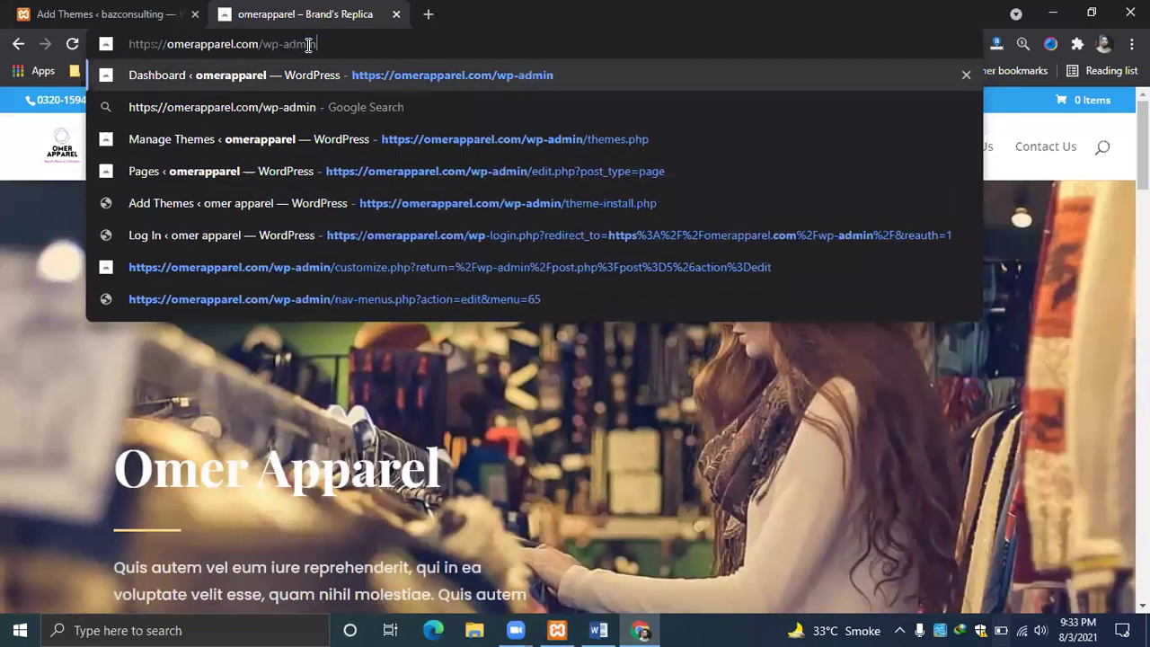
key("Return")
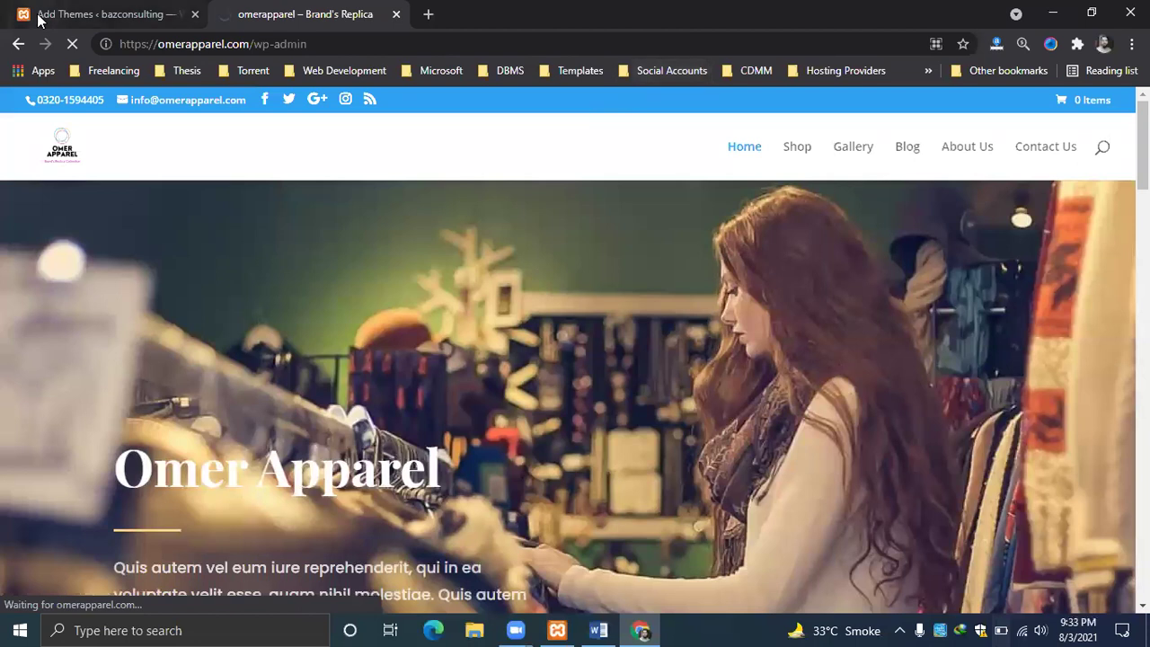
left_click(113, 13)
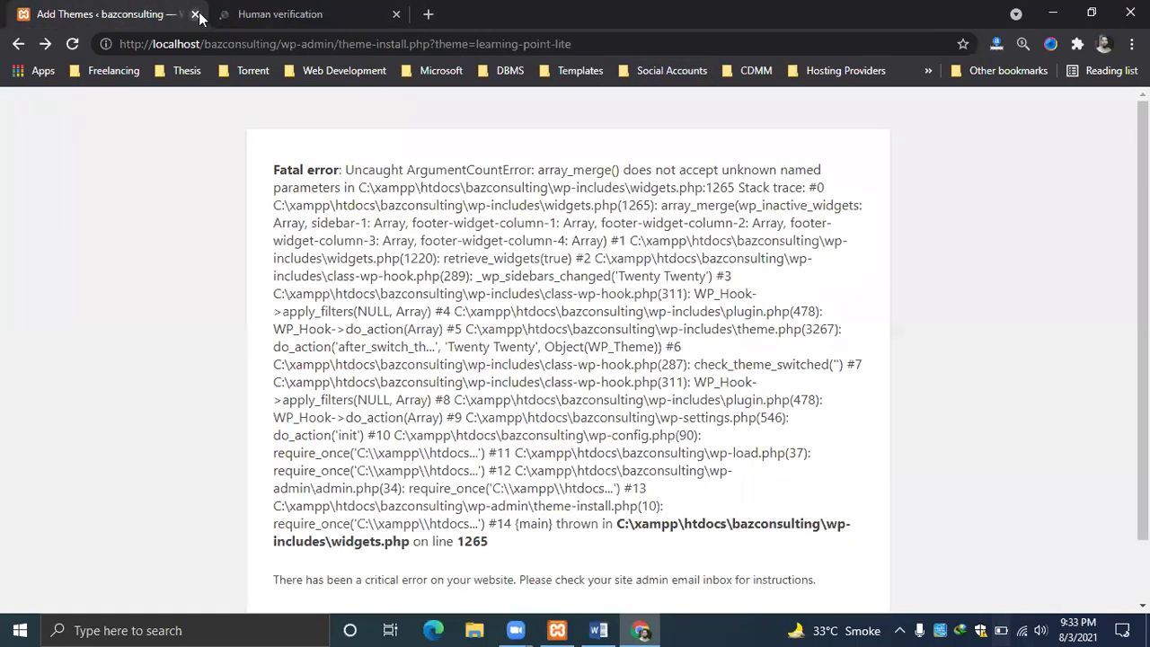
left_click(196, 15)
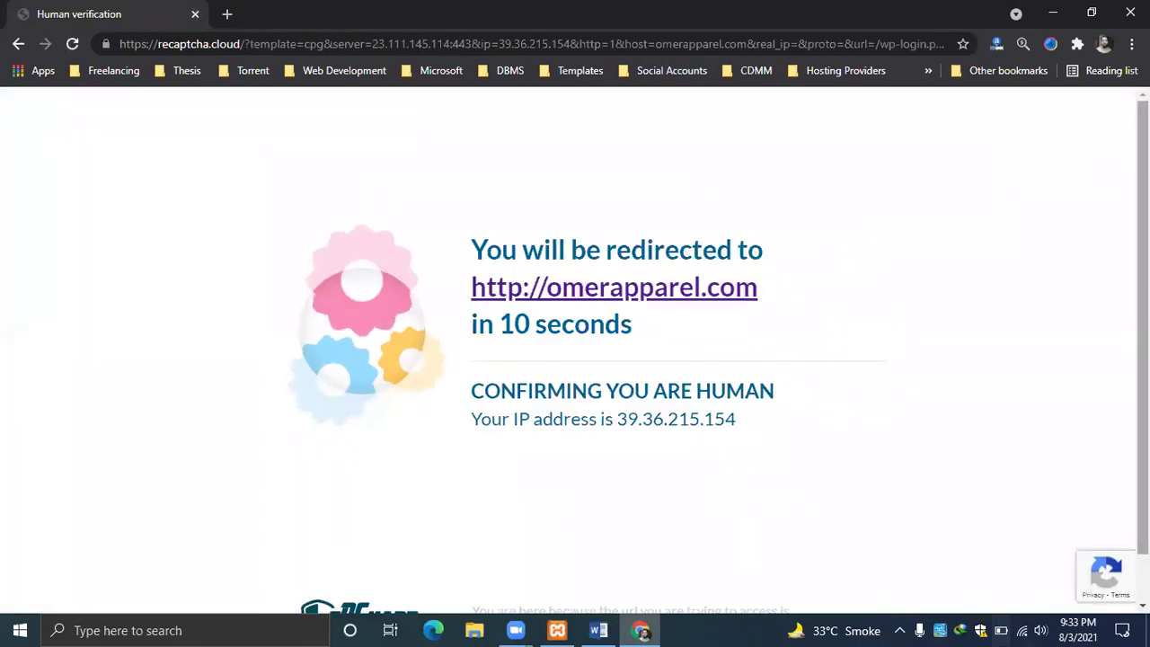
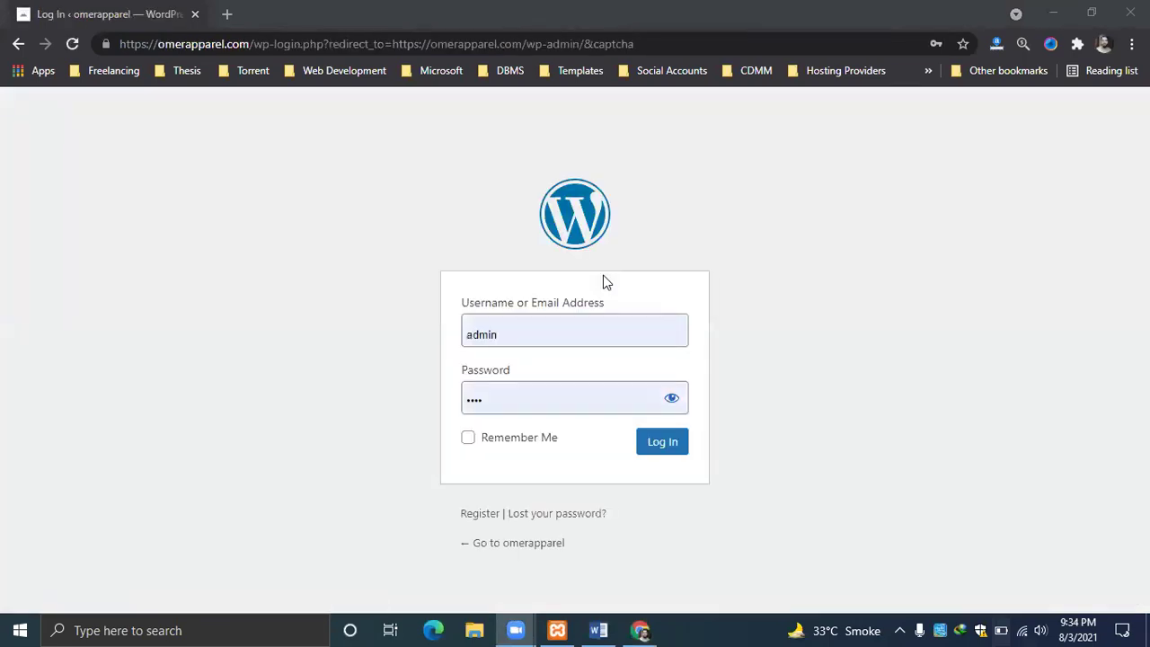
Replace the password field contents with the saved admin login and submit the sign-in attempt.
left_click(525, 403)
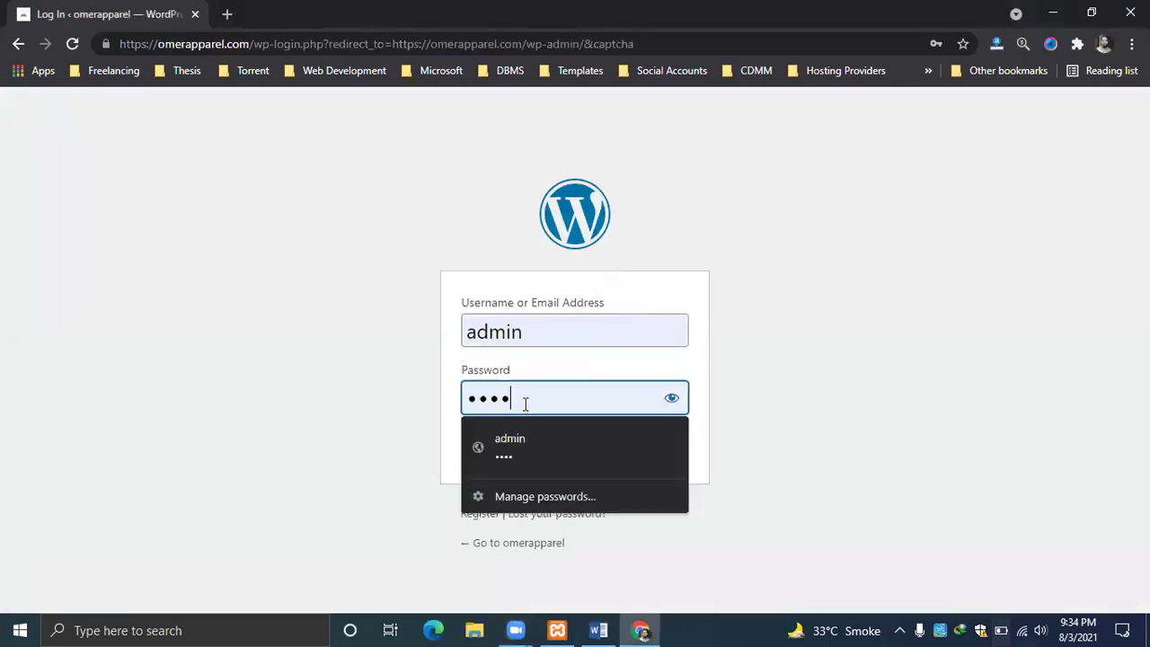
key("BackSpace")
key("BackSpace")
key("BackSpace")
key("BackSpace")
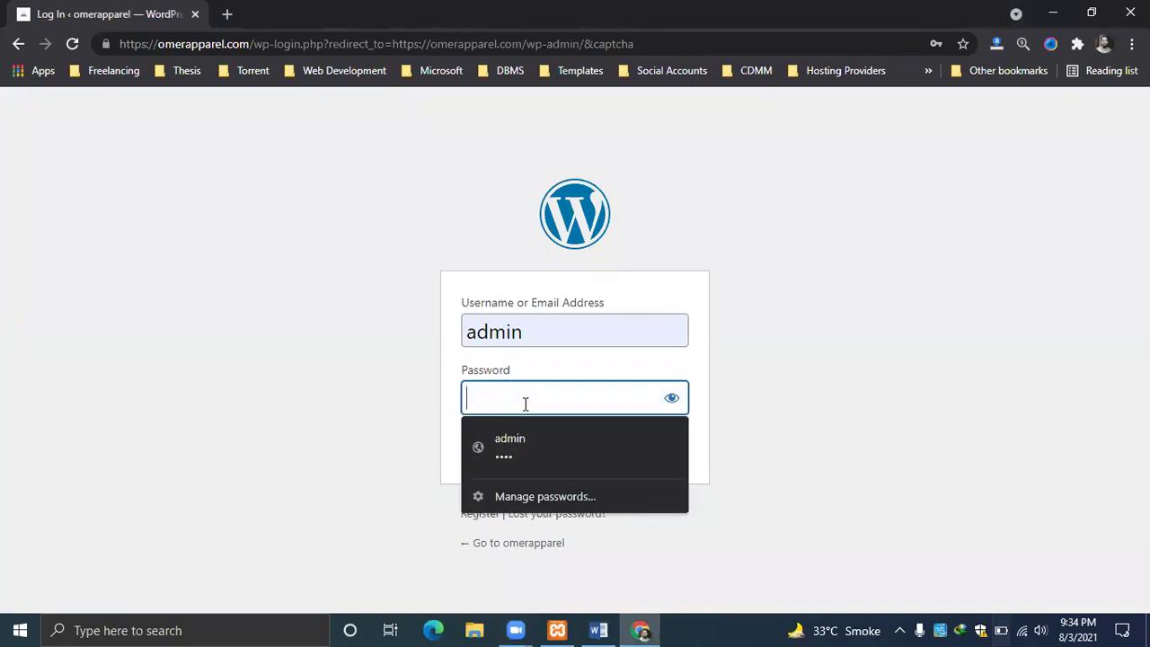
type("•••••••••")
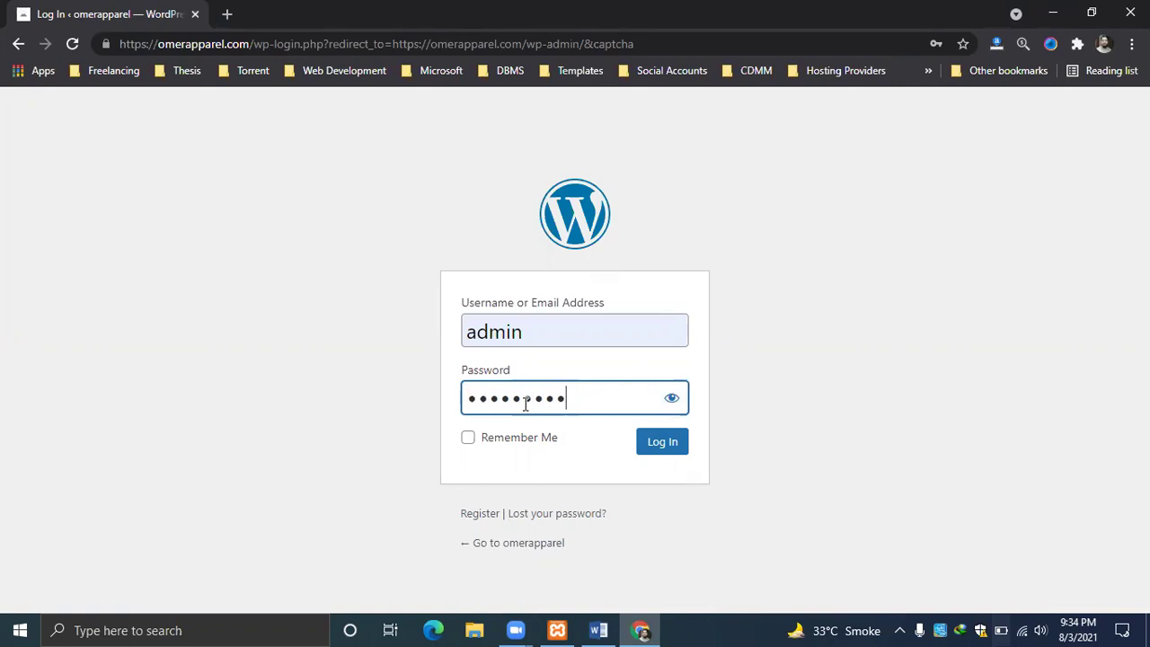
key("ctrl+a")
key("BackSpace")
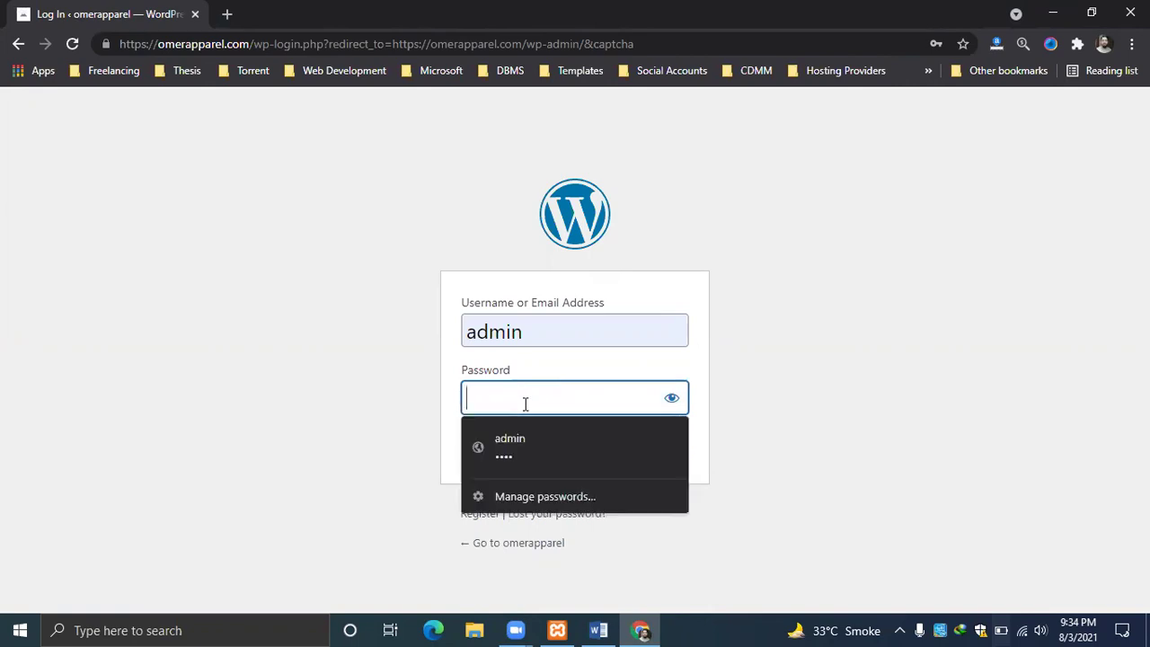
left_click(528, 442)
left_click(664, 443)
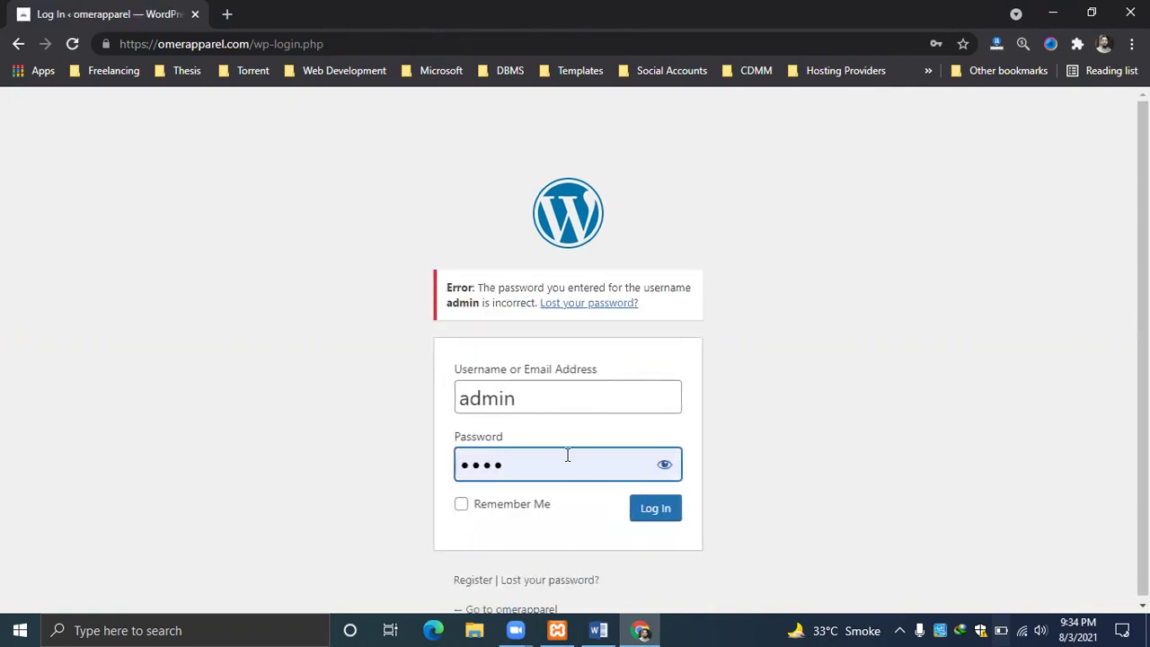
After the incorrect-password rejection, retype the admin password and submit the login again.
key("BackSpace")
key("BackSpace")
key("BackSpace")
key("BackSpace")
type("12")
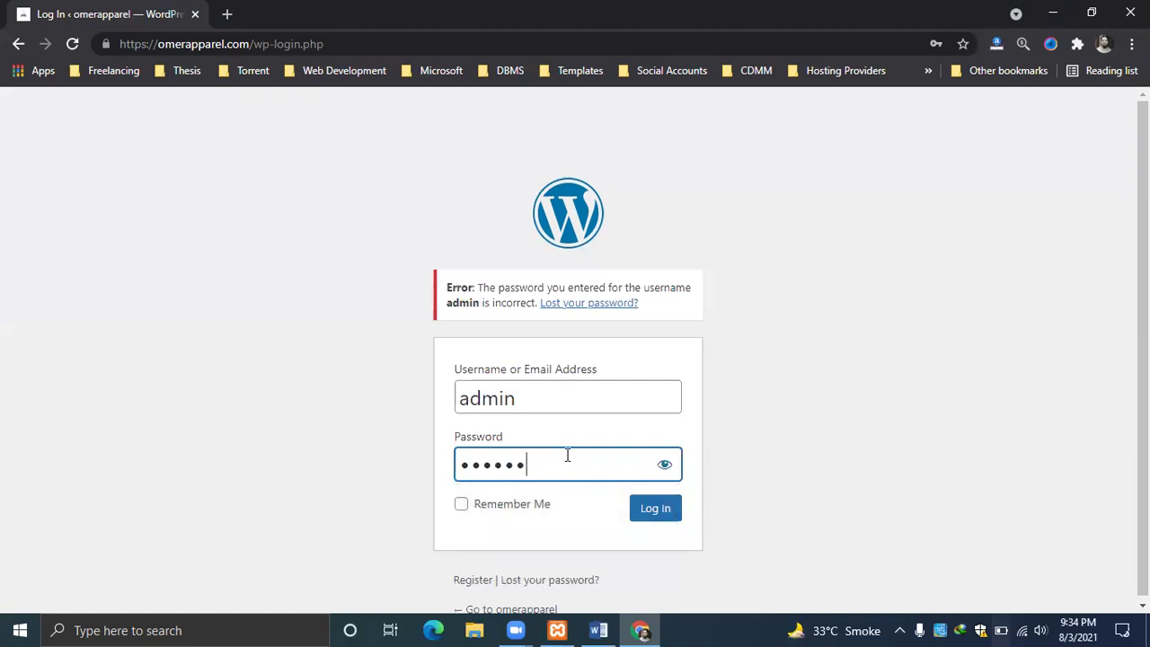
left_click(655, 510)
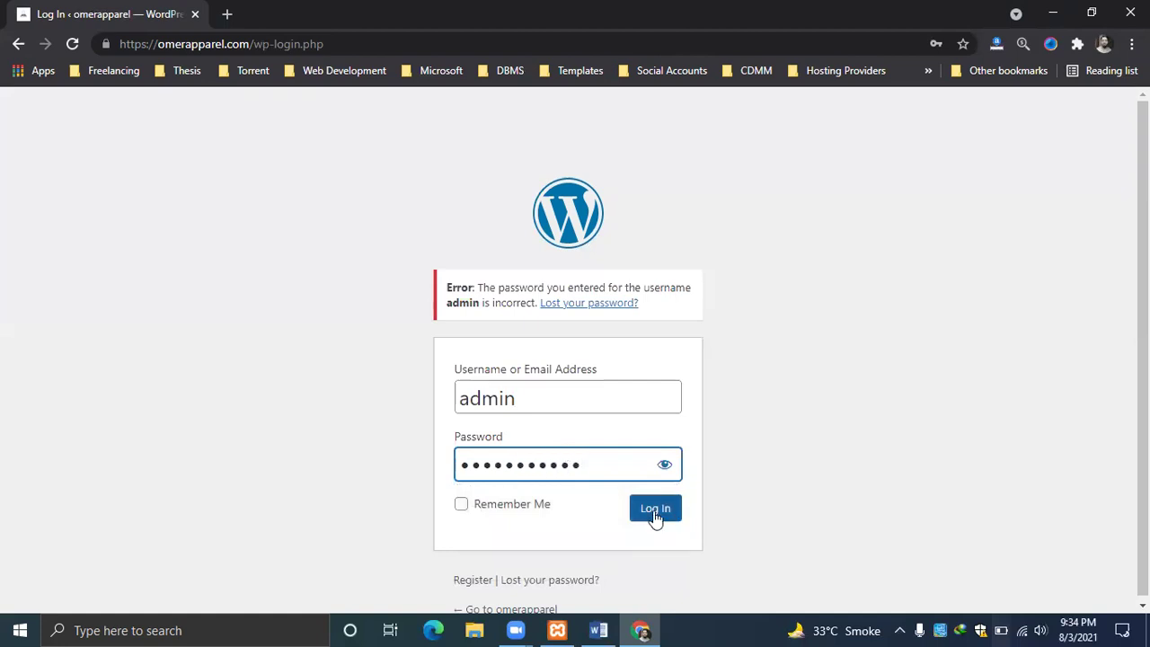
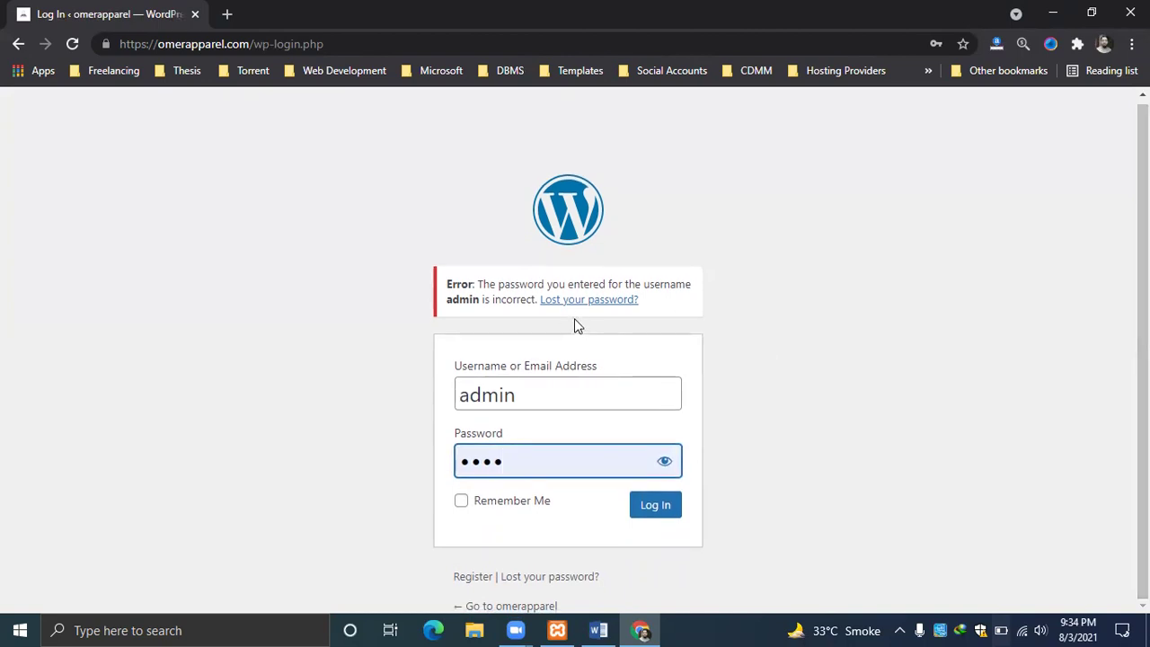
Request a password reset with the account e-mail, which is rejected, then open a blank tab.
left_click(578, 306)
left_click(578, 304)
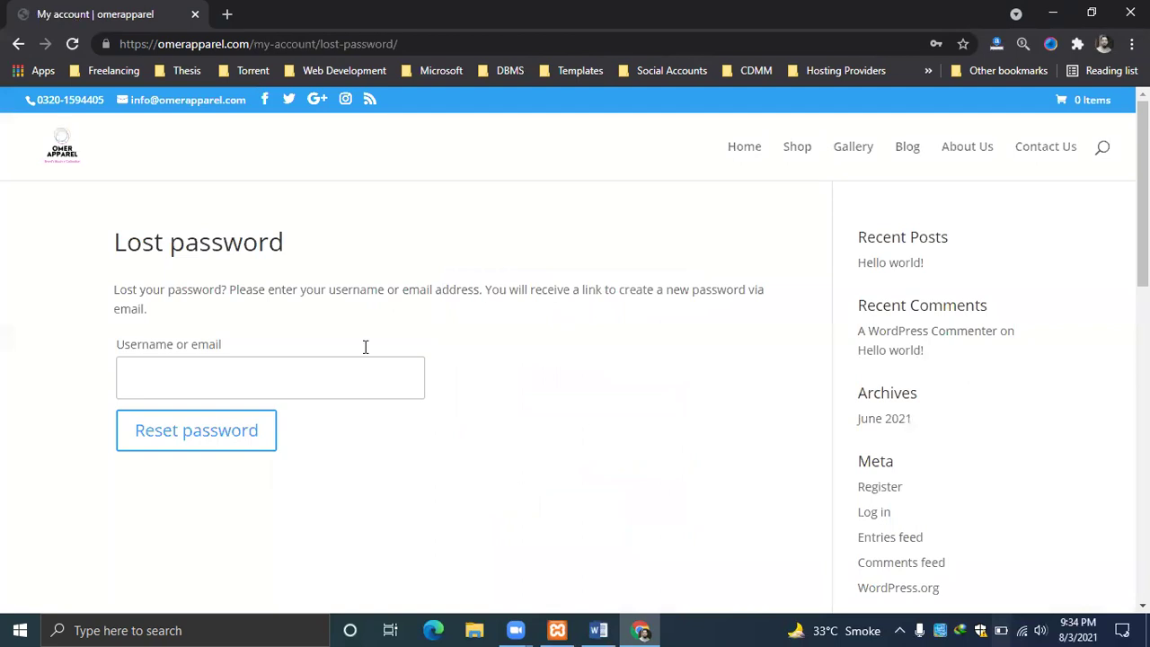
left_click(306, 368)
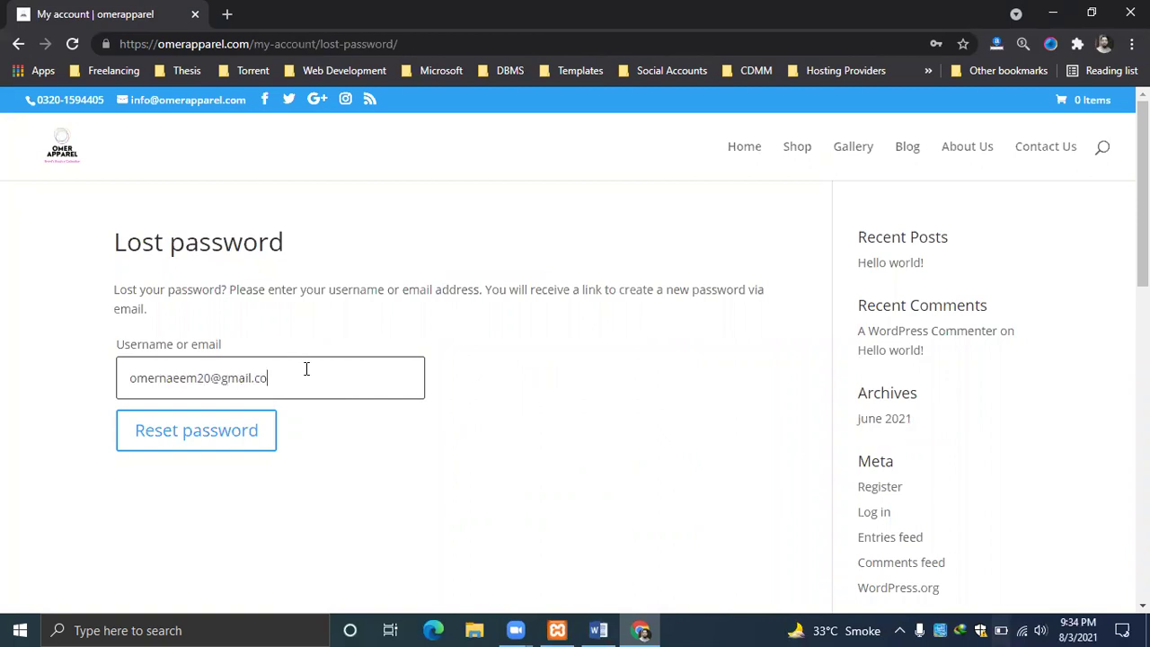
left_click(211, 445)
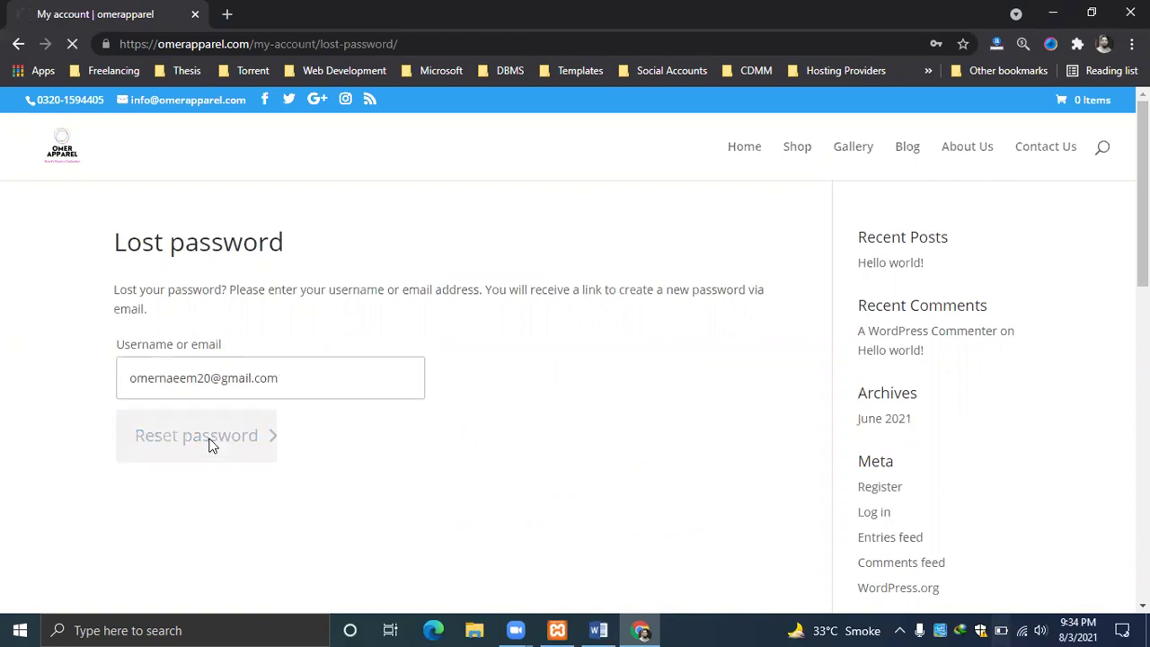
left_click(228, 13)
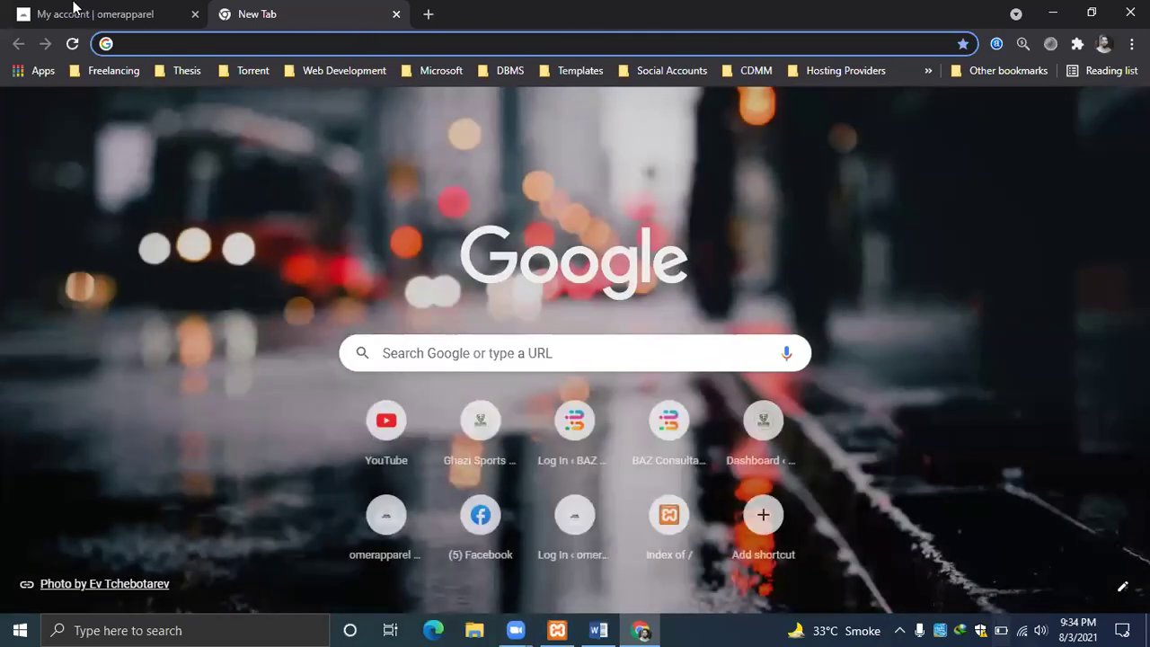
Close the extra tab and go back to the site's previous page.
key("ctrl+Tab")
left_click(256, 466)
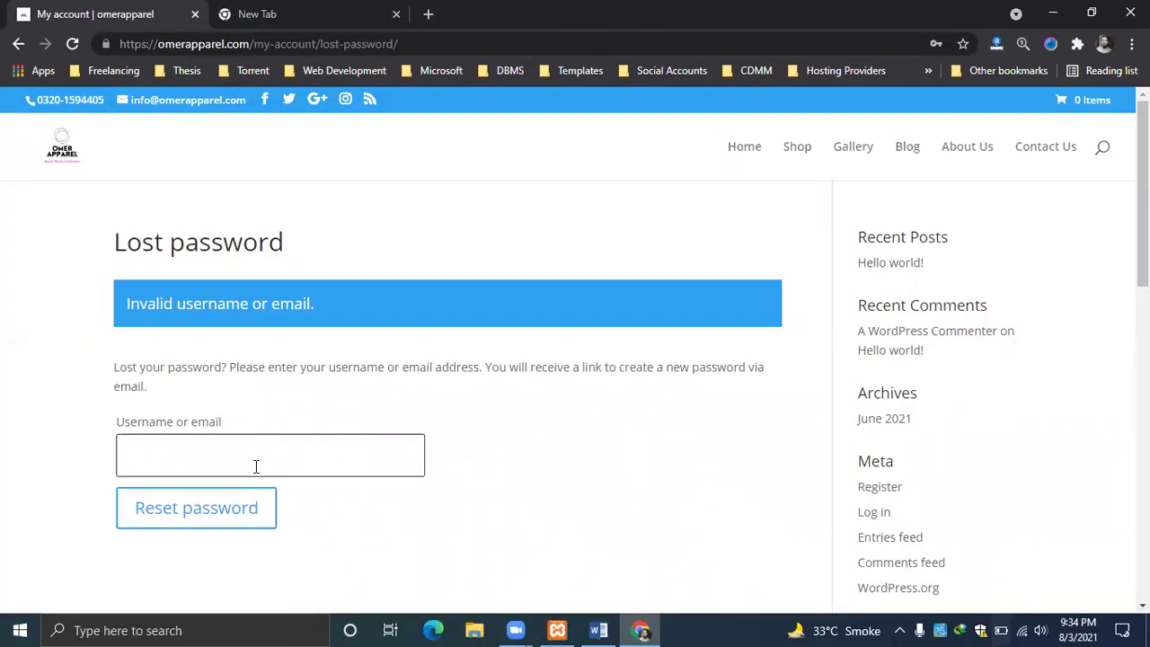
left_click(302, 11)
left_click(396, 14)
left_click(18, 43)
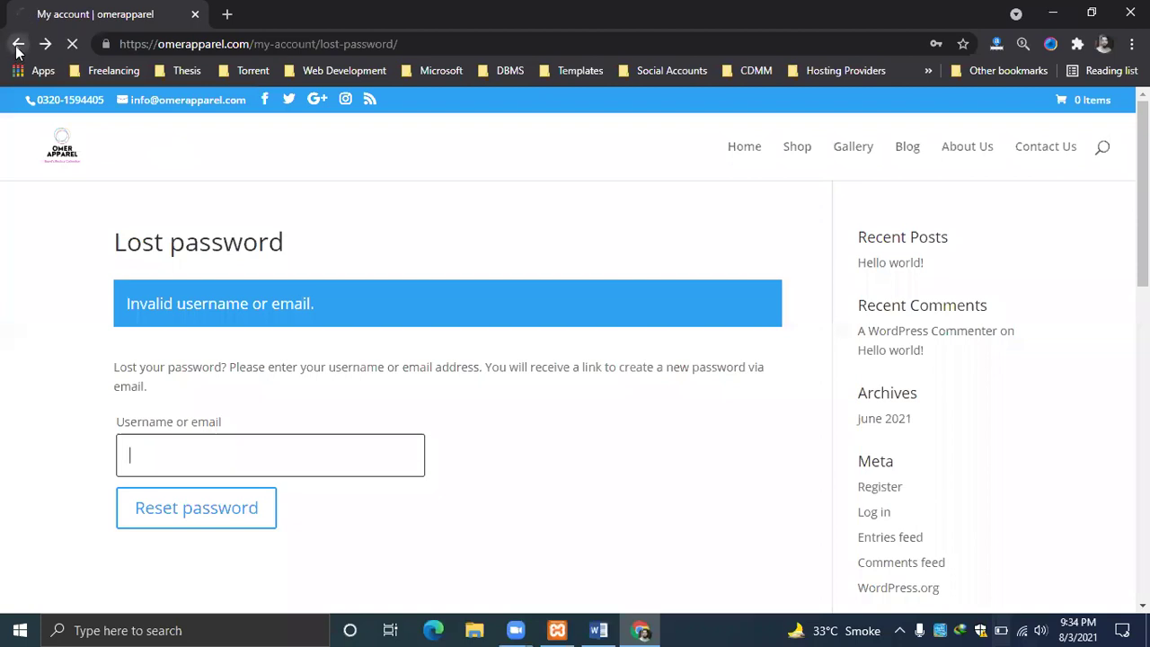
Load the site's /wp-admin page and retry the admin login with the password.
left_click(455, 39)
left_click(478, 36)
key("BackSpace")
key("BackSpace")
key("BackSpace")
key("BackSpace")
key("BackSpace")
key("BackSpace")
key("BackSpace")
key("BackSpace")
key("BackSpace")
key("BackSpace")
key("BackSpace")
key("BackSpace")
key("BackSpace")
key("BackSpace")
key("BackSpace")
key("BackSpace")
key("BackSpace")
key("BackSpace")
key("BackSpace")
key("BackSpace")
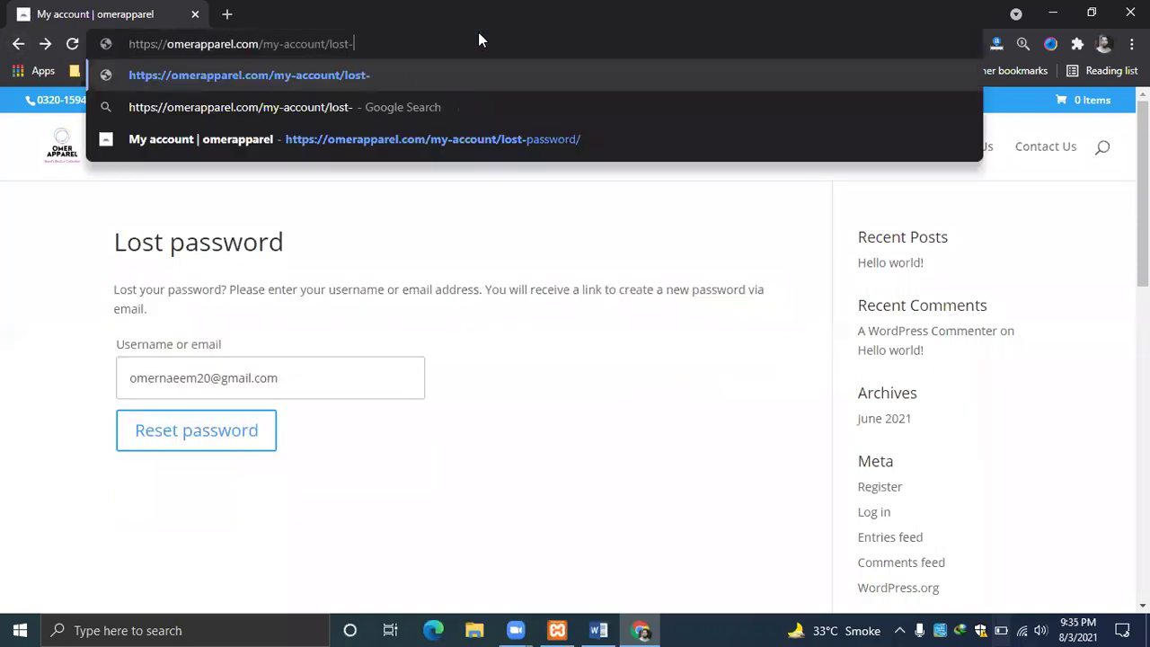
key("BackSpace")
key("BackSpace")
type("wp-a")
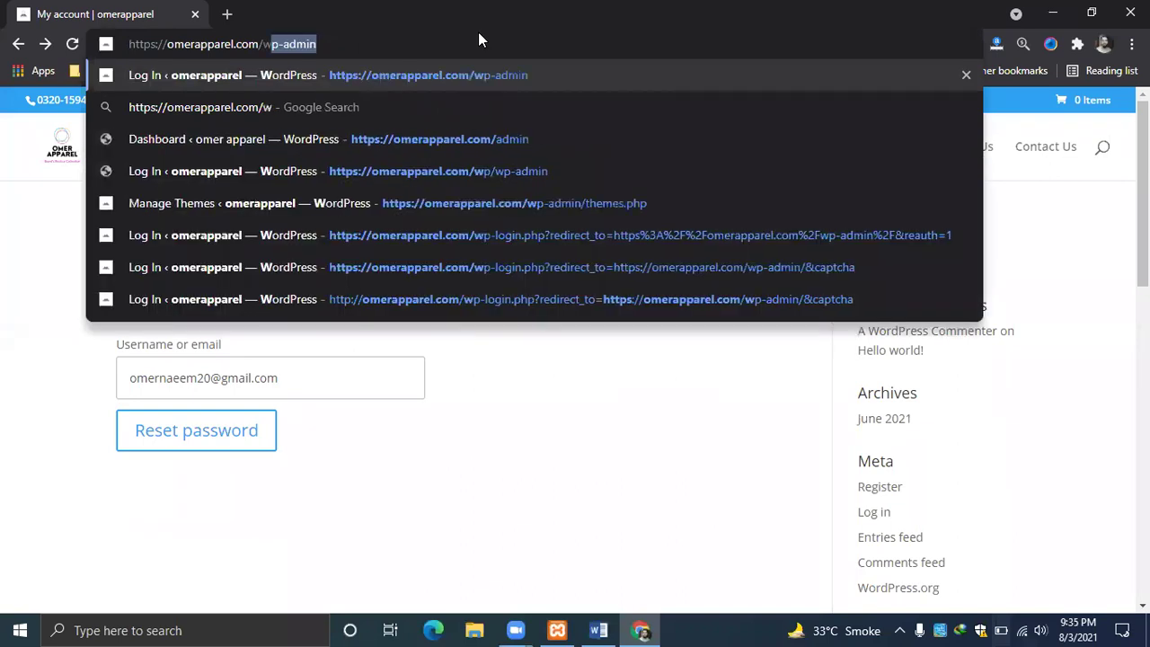
type("dmin")
key("Return")
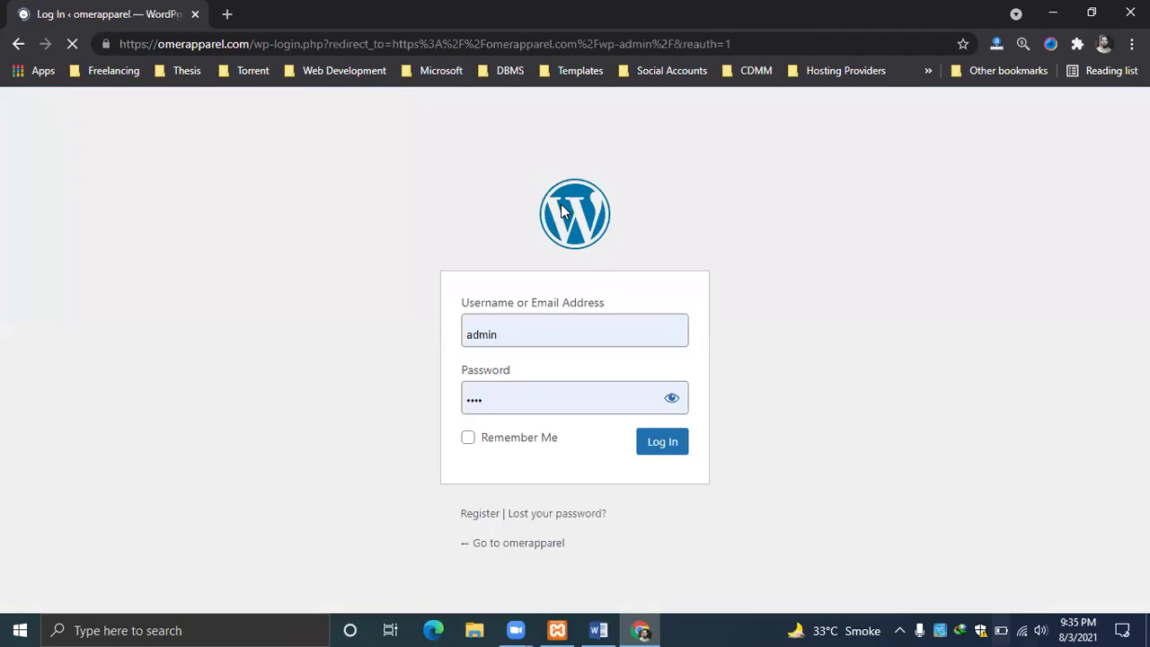
left_click(551, 402)
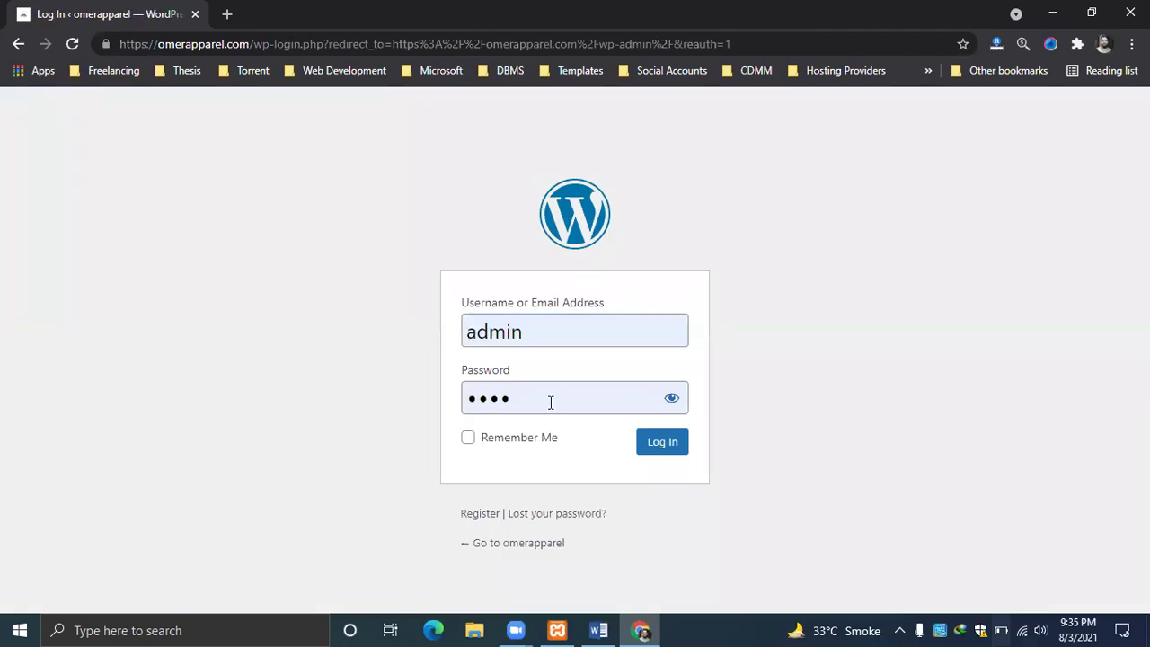
left_click(650, 444)
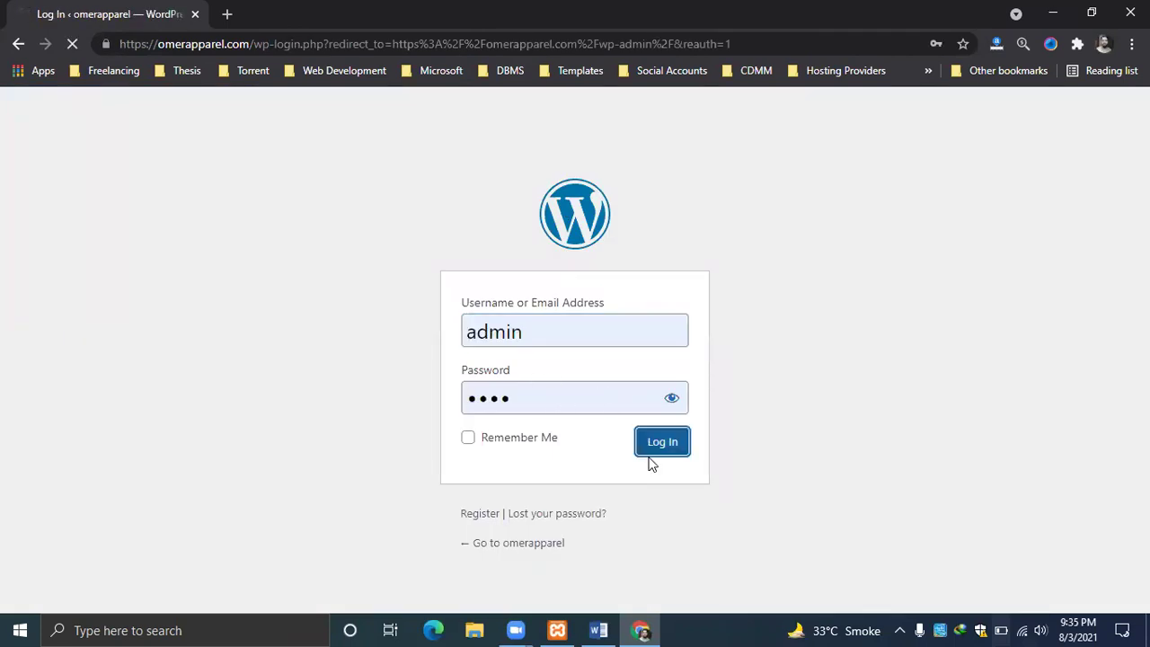
type("****")
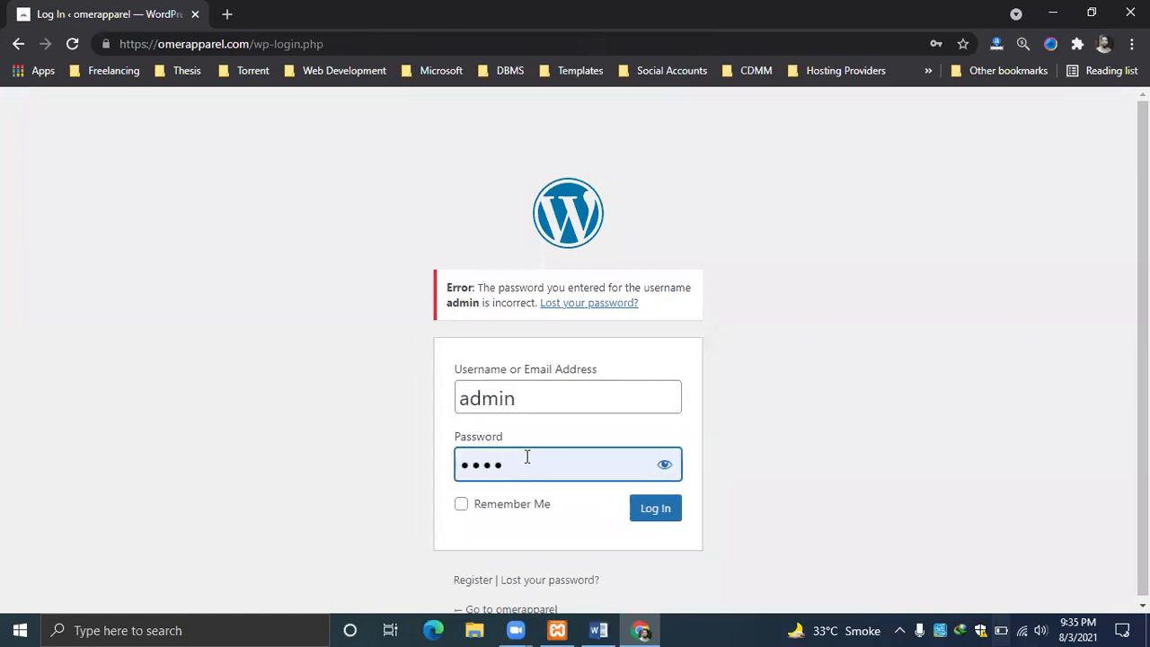
Load ghazisports.pk/wp-admin, then start a new blank tab with its address bar focused.
left_click(343, 34)
type("ghaz")
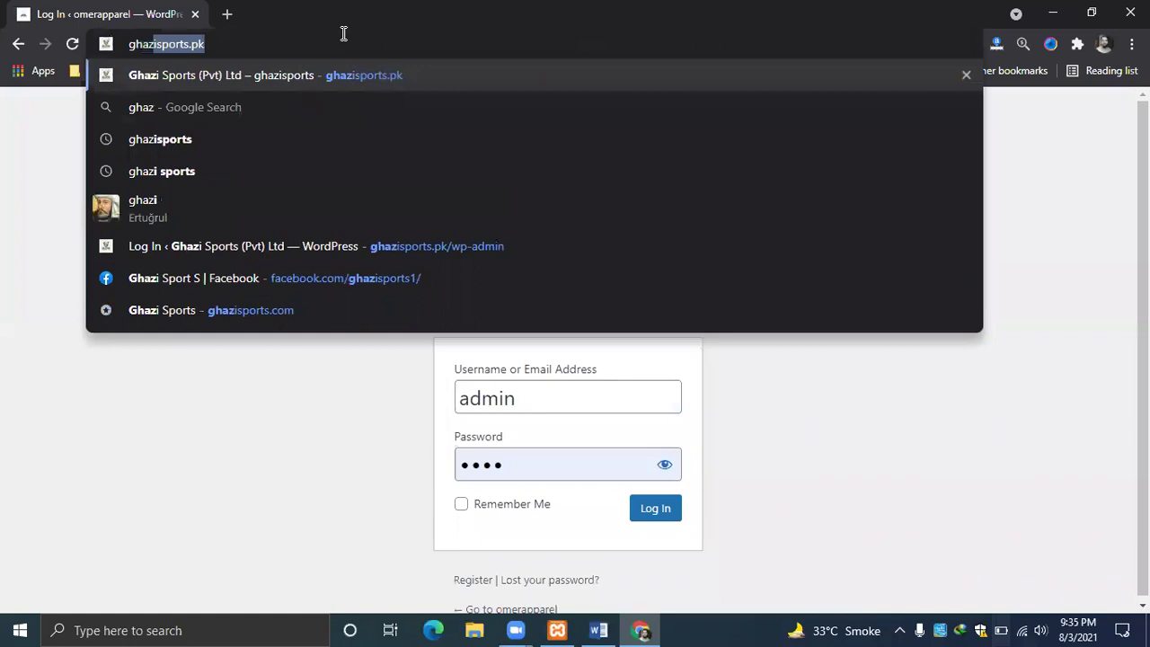
key("Right")
type("/")
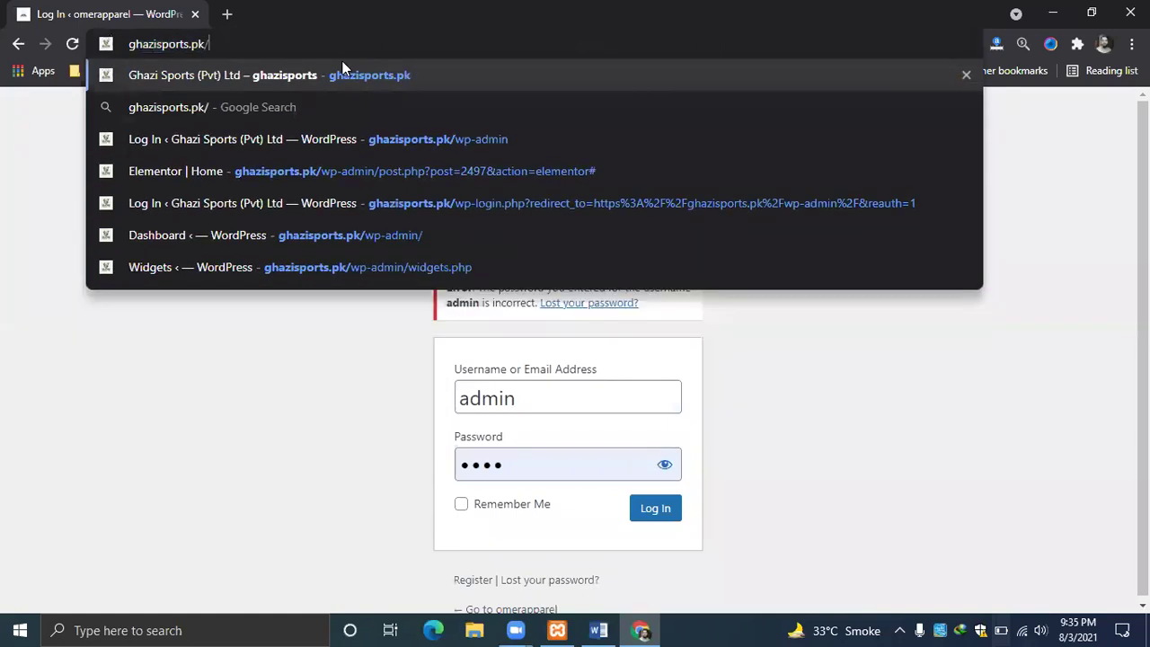
type("wp-admin")
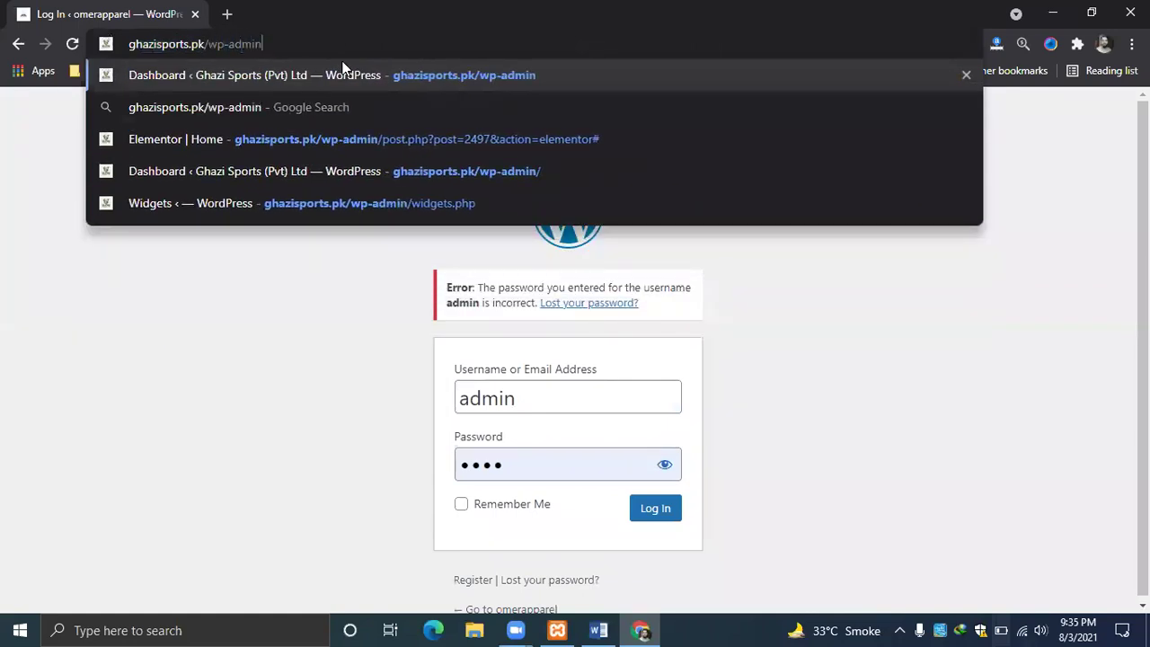
key("Return")
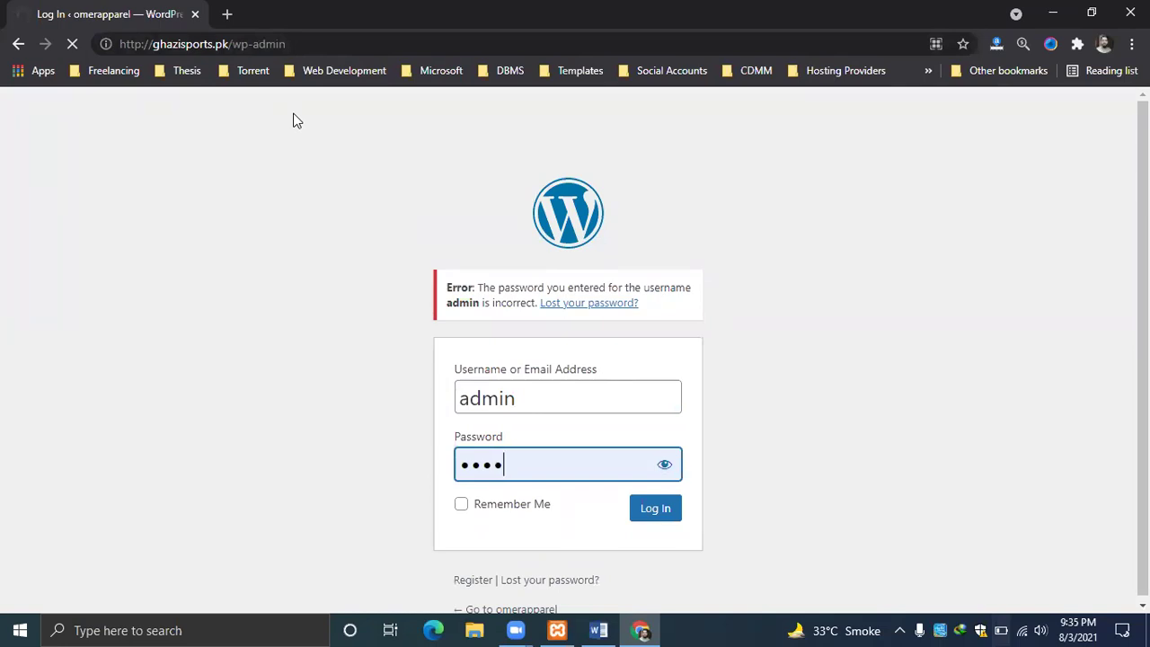
left_click(227, 13)
left_click(325, 43)
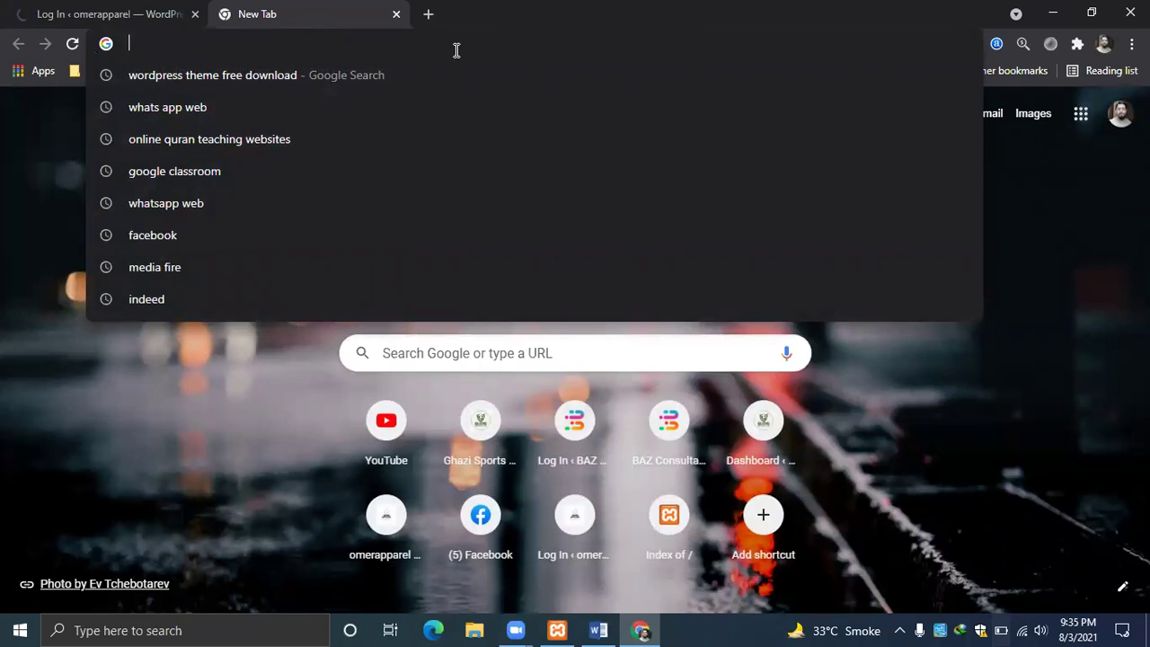
Load localhost, then localhost/phpmyadmin, and minimize Chrome to show the desktop.
type("lo")
key("Return")
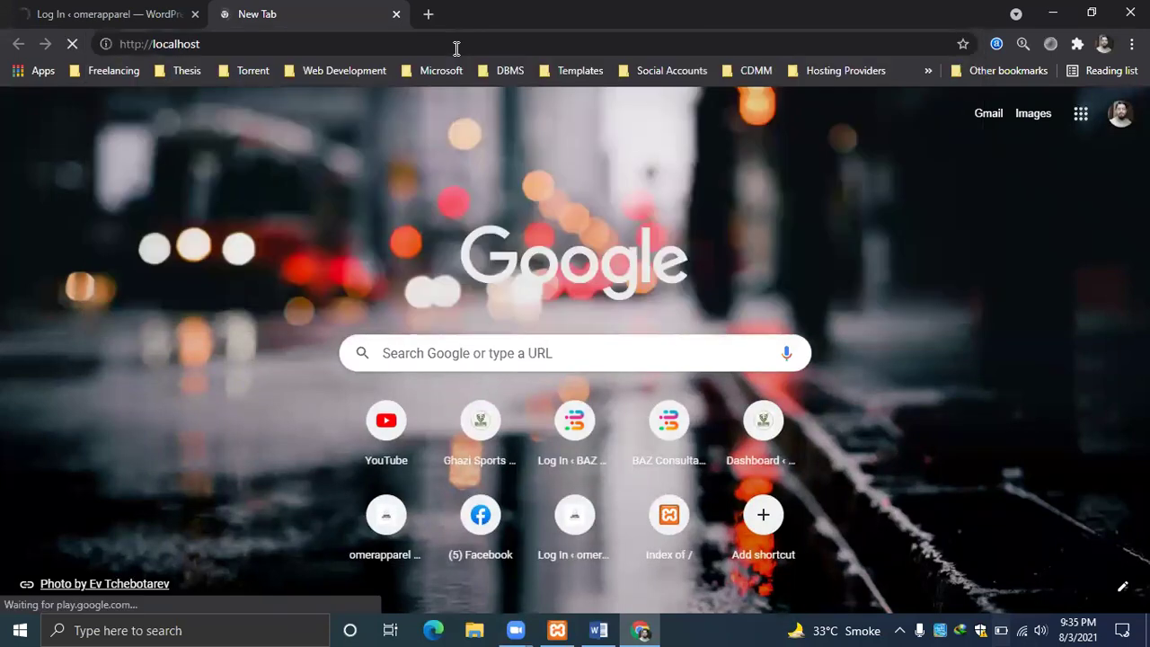
left_click(310, 43)
left_click(317, 47)
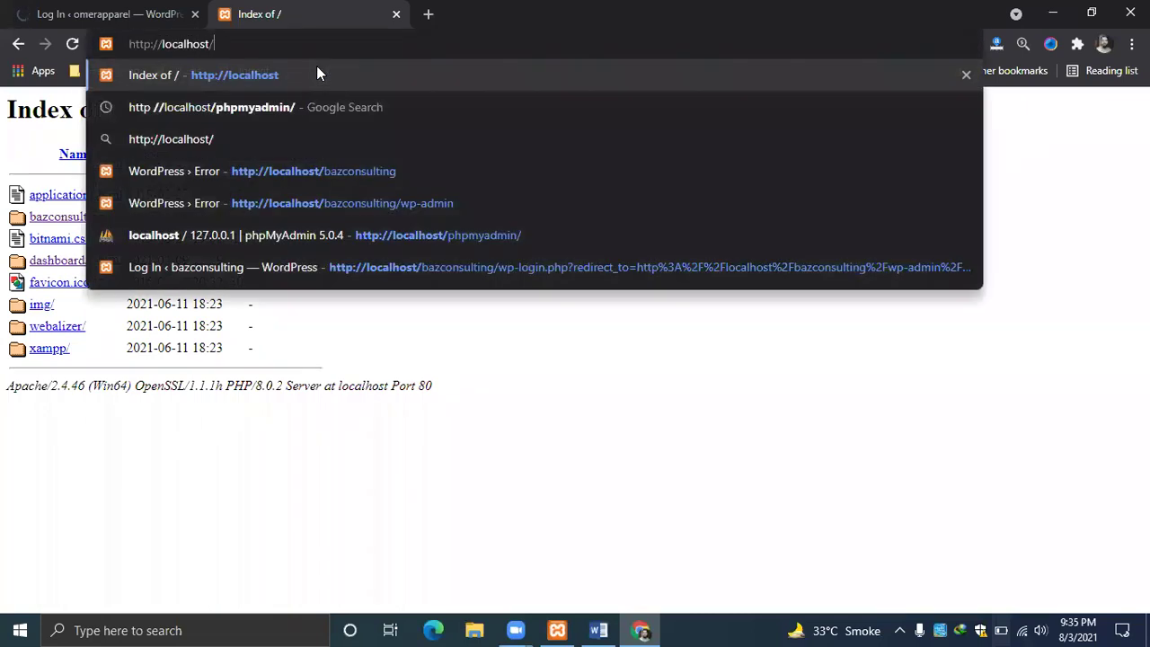
type("php")
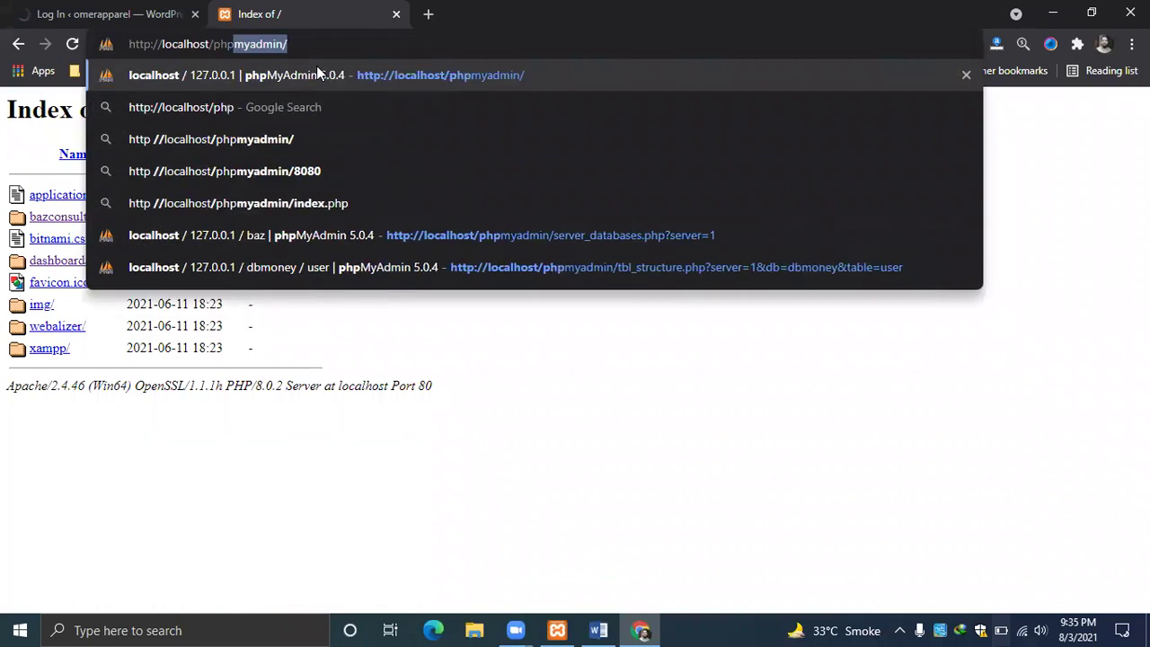
key("Return")
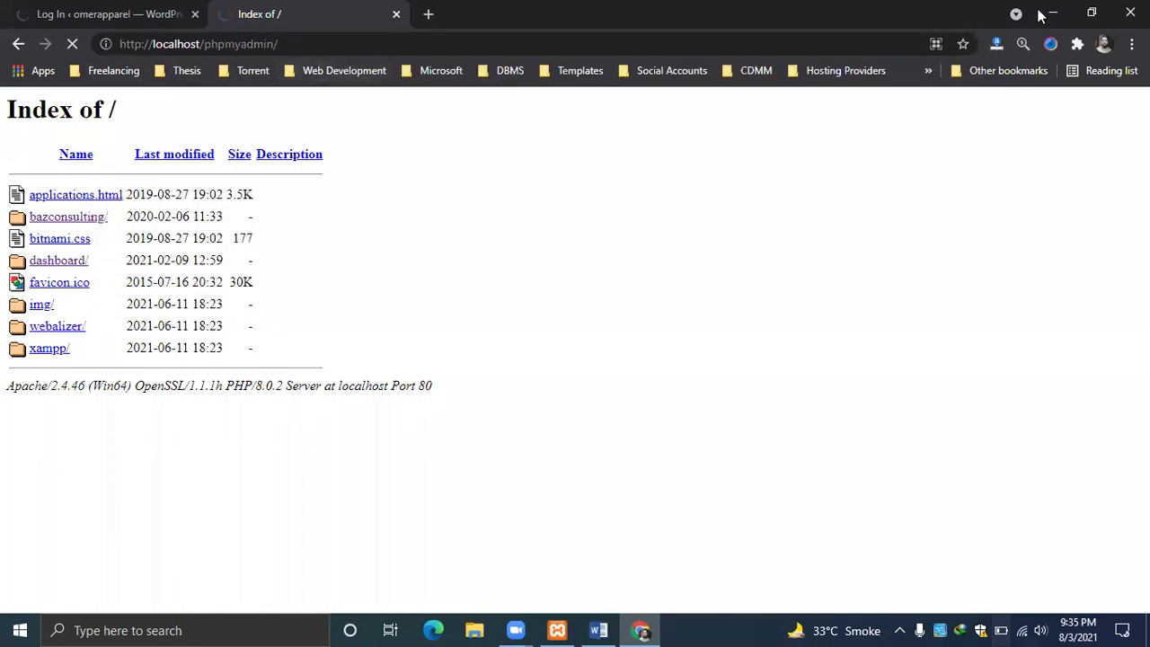
left_click(1052, 14)
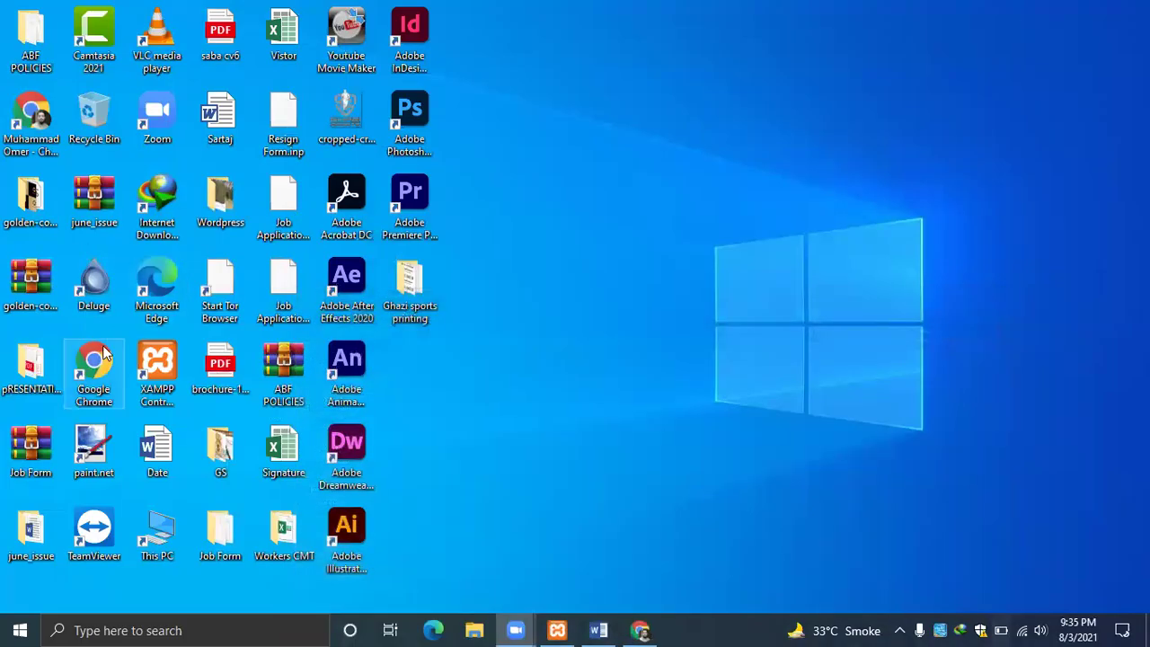
Browse to the C:\xampp\htdocs folder in File Explorer.
double_click(160, 536)
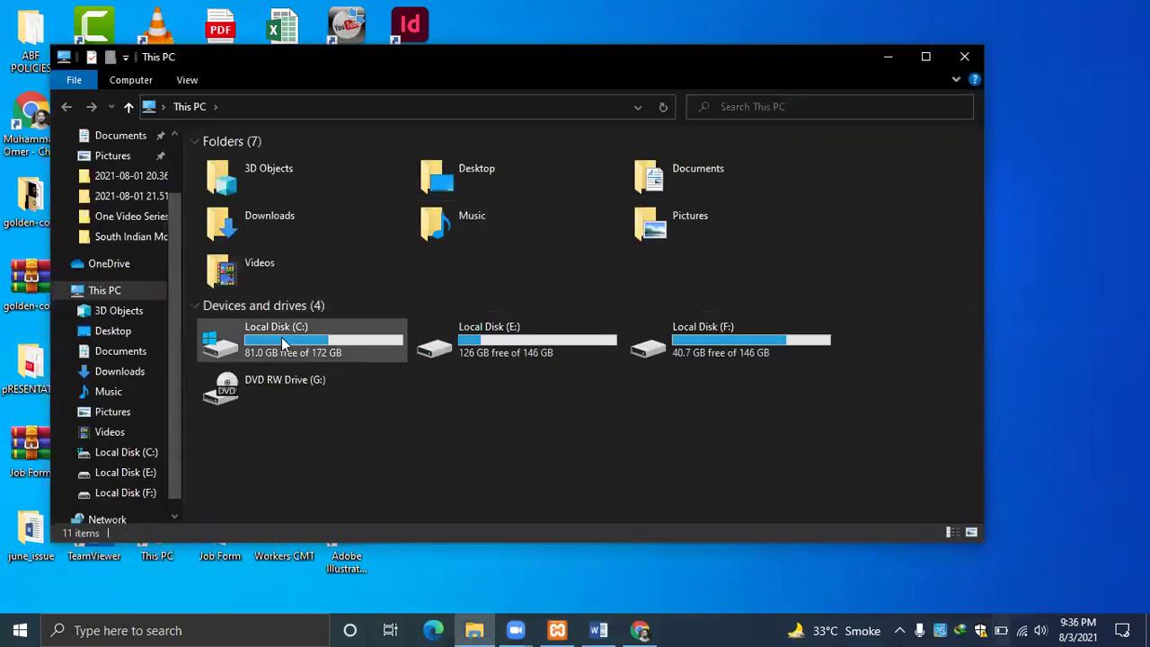
double_click(281, 337)
left_click(248, 284)
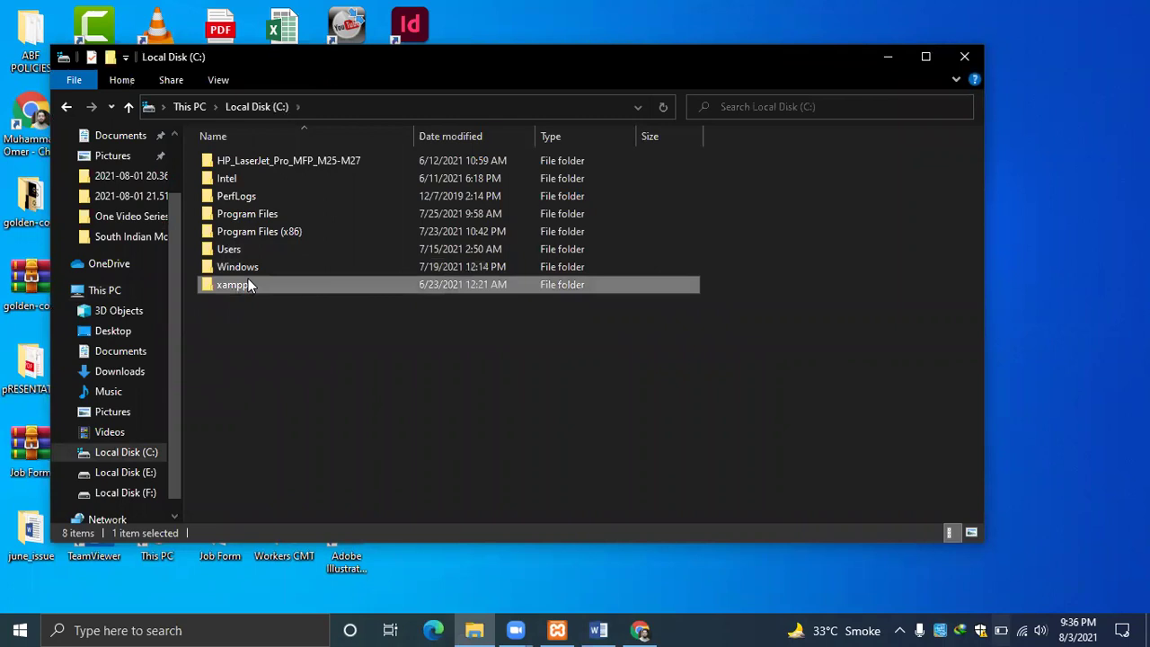
double_click(248, 284)
double_click(231, 249)
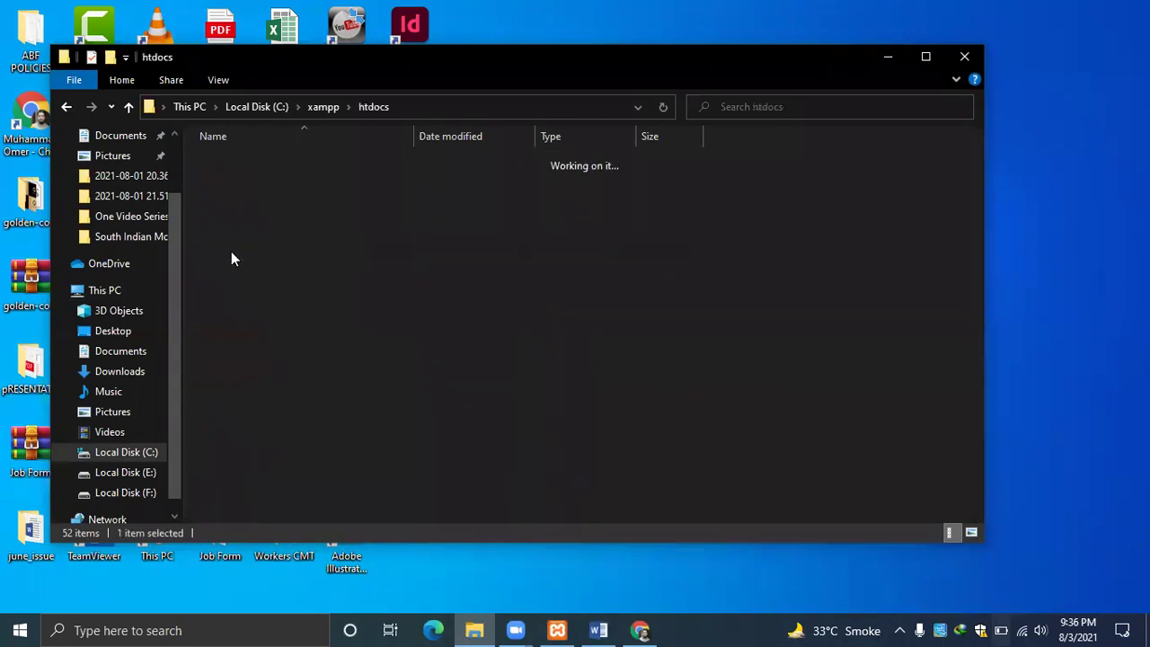
Copy the wordpress folder from F:\Softwares\wordpress\wordpress-5.5.1.
left_click(131, 495)
double_click(235, 173)
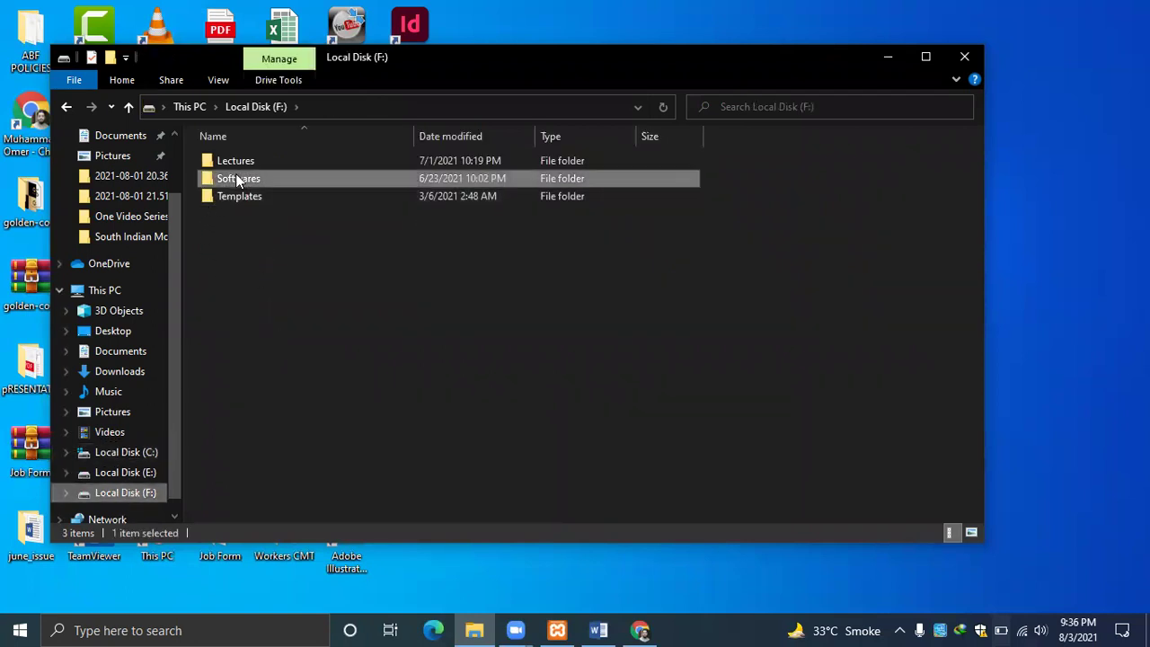
double_click(232, 249)
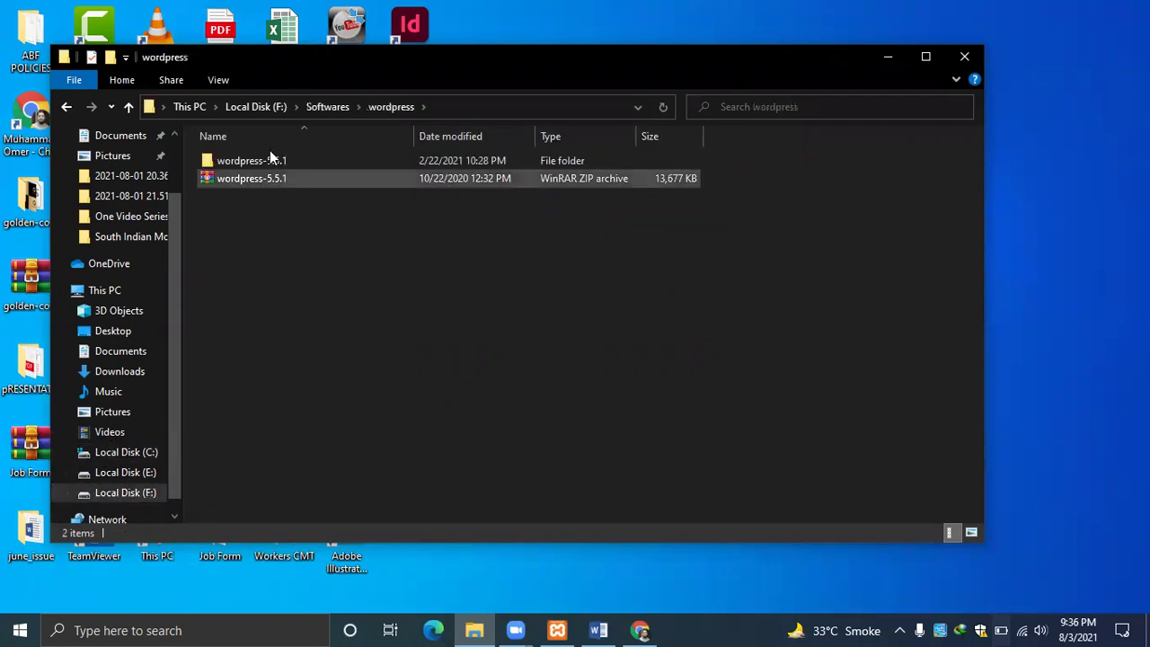
double_click(245, 160)
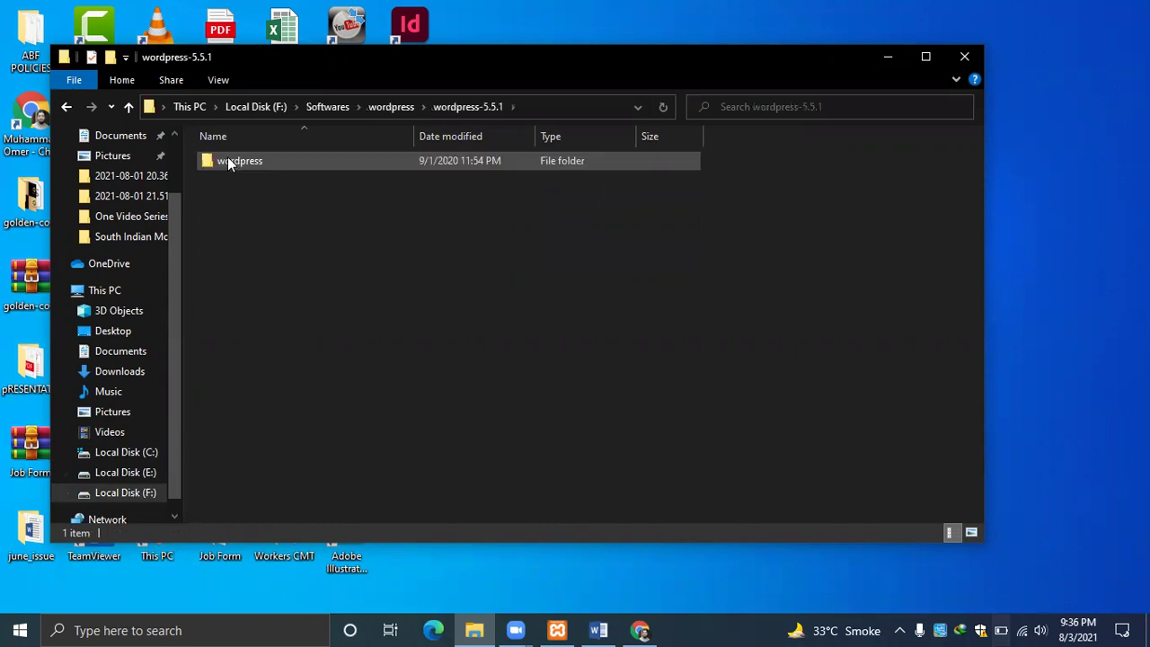
left_click(227, 158)
right_click(228, 159)
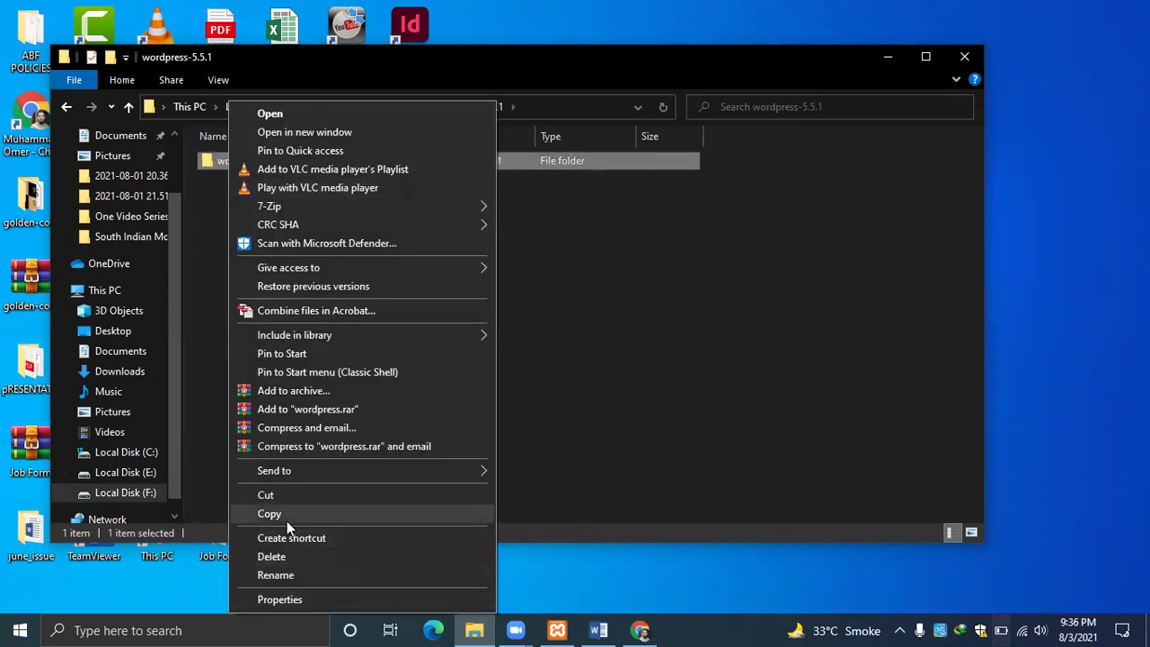
left_click(286, 522)
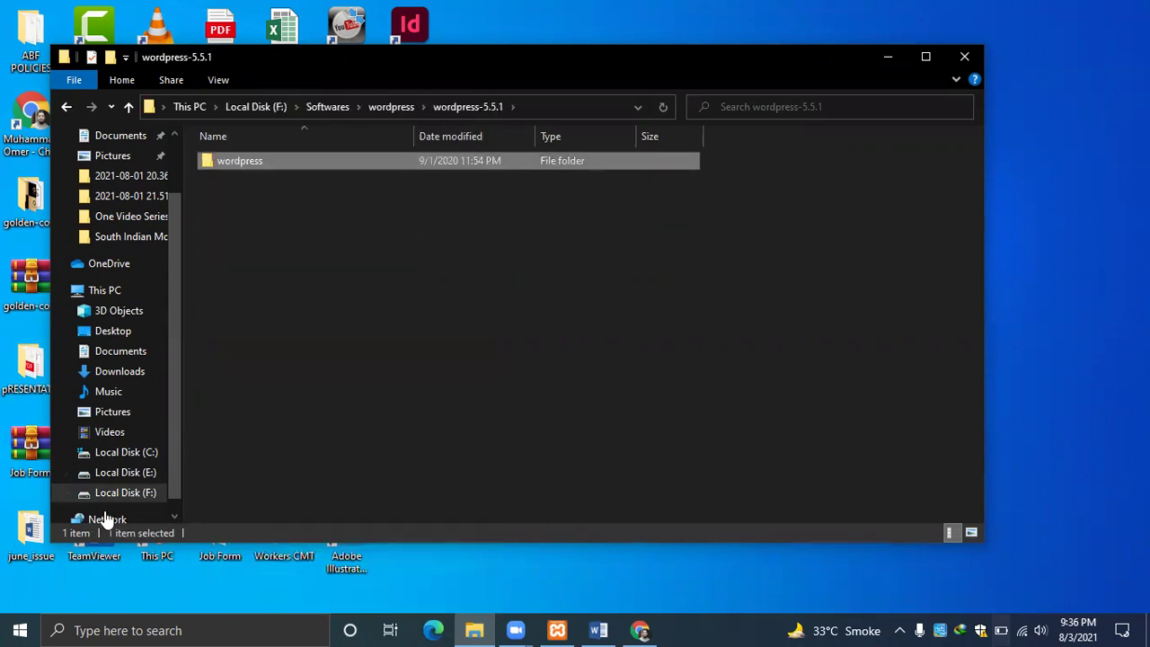
Paste the wordpress folder into C:\xampp\htdocs.
left_click(126, 452)
left_click(227, 284)
double_click(227, 284)
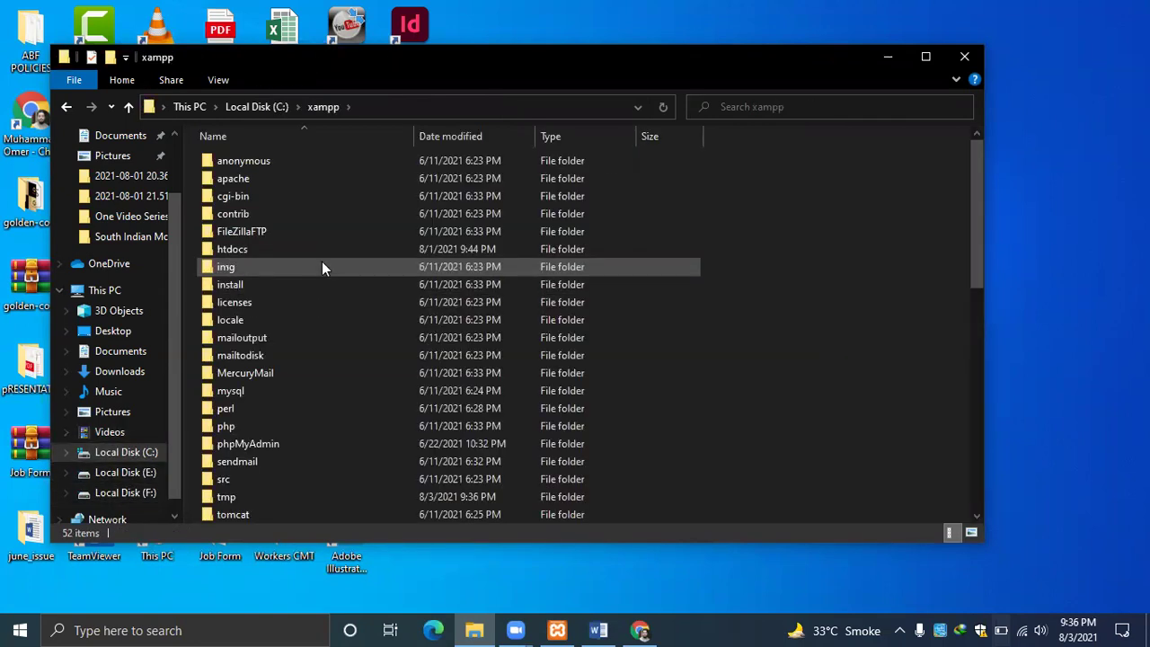
left_click(228, 249)
double_click(227, 249)
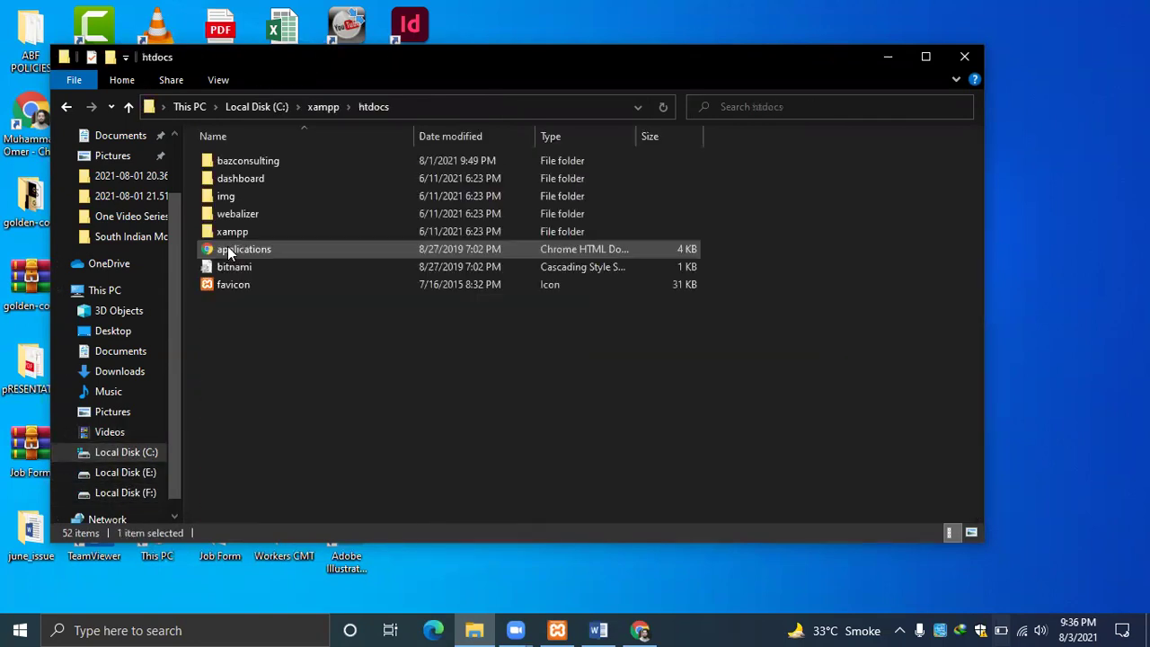
right_click(280, 389)
left_click(321, 489)
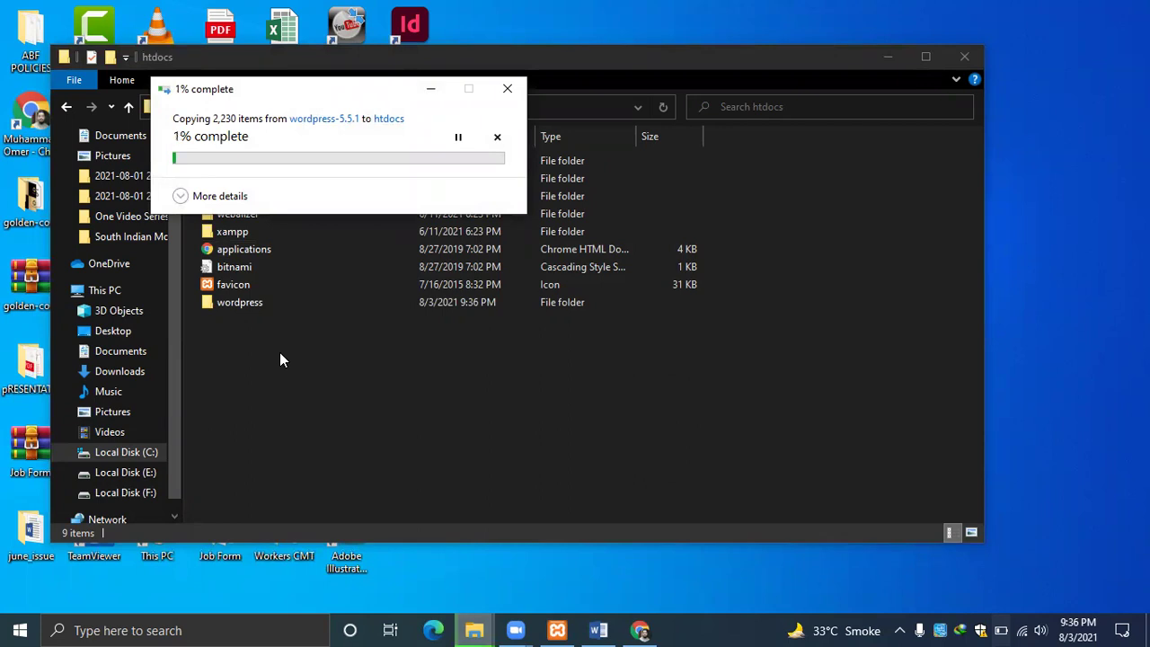
Verify Apache and MySQL are running in XAMPP, then return to phpMyAdmin in Chrome.
left_click(557, 630)
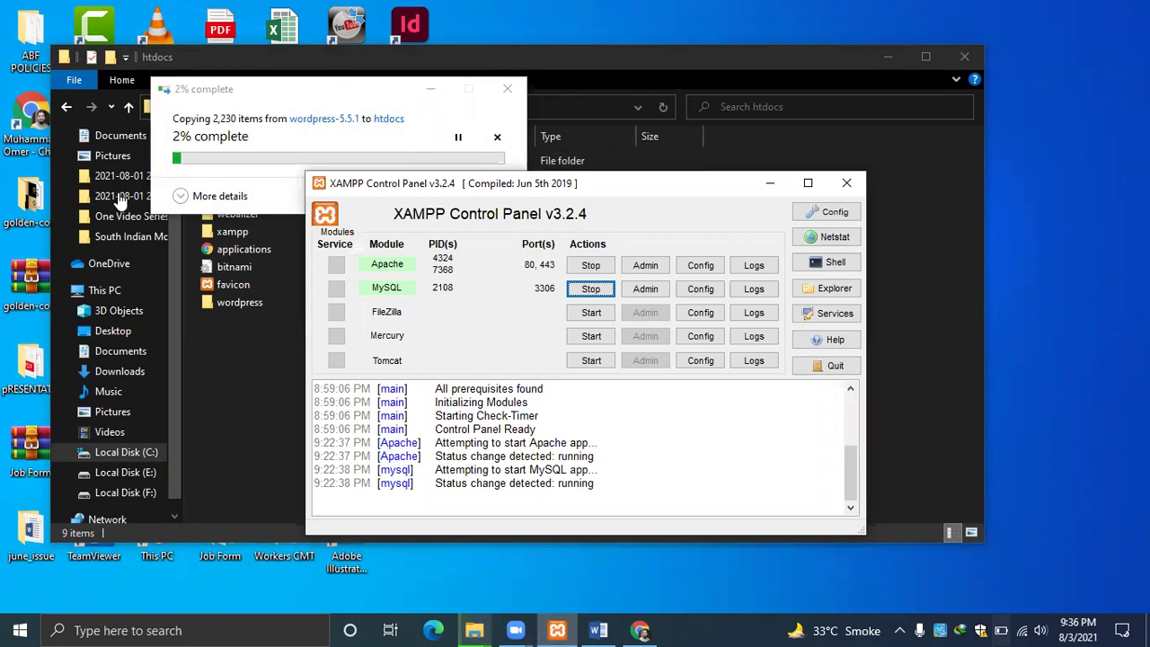
left_click(771, 184)
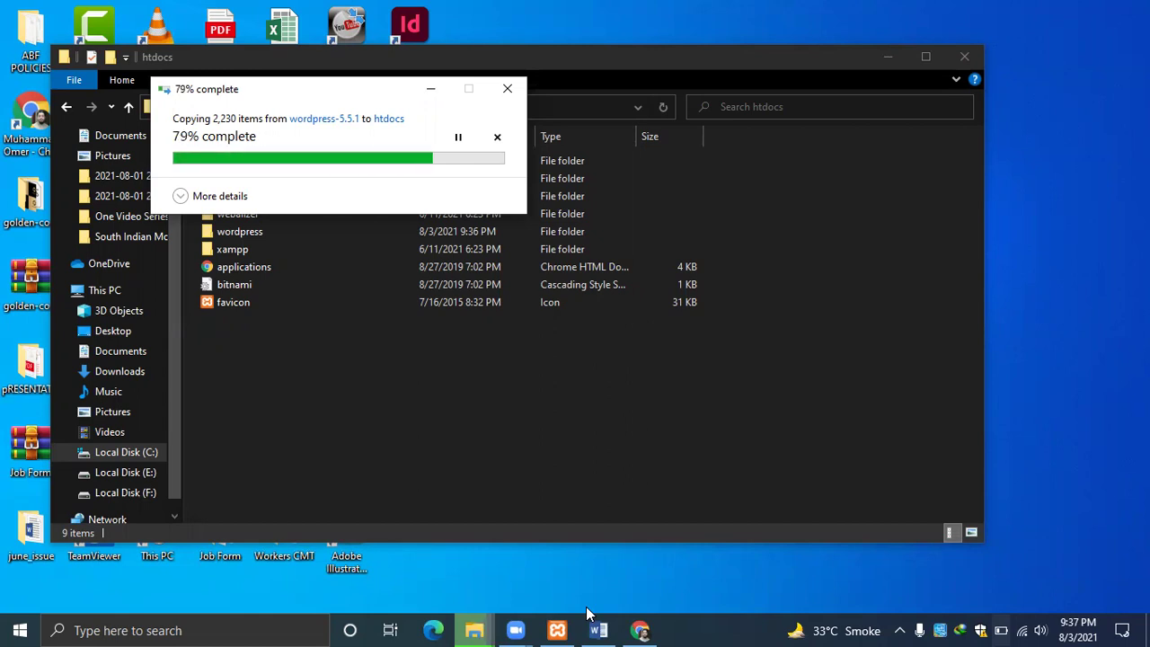
left_click(644, 627)
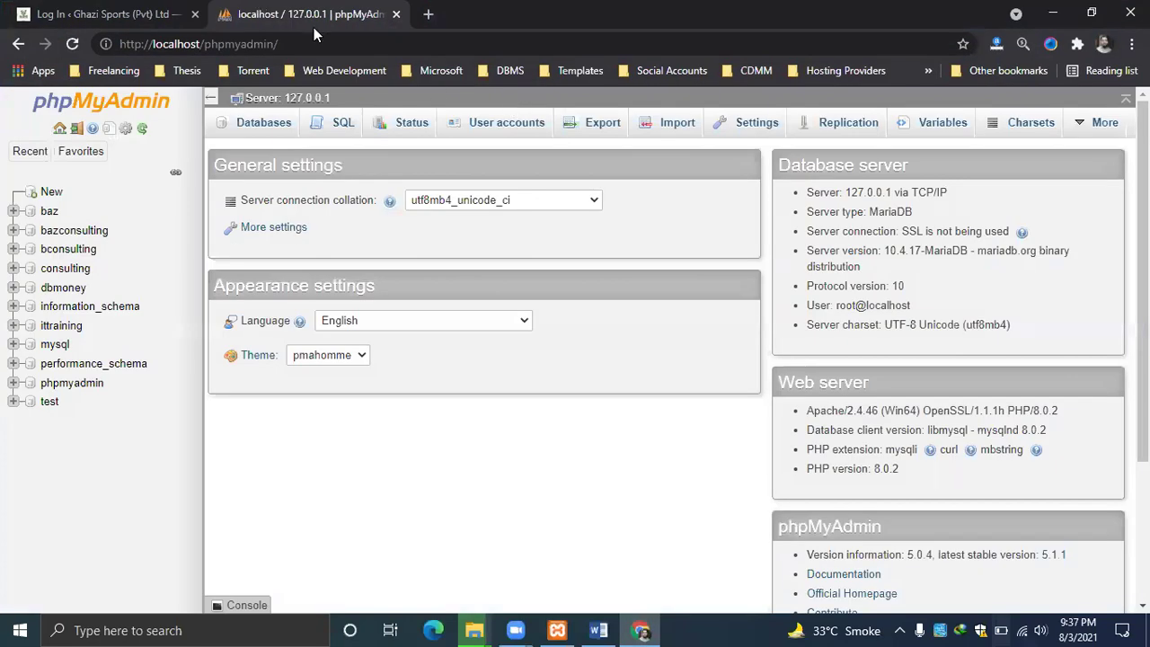
Create an empty database named 'estore' from phpMyAdmin's New database page.
left_click(427, 15)
left_click(360, 14)
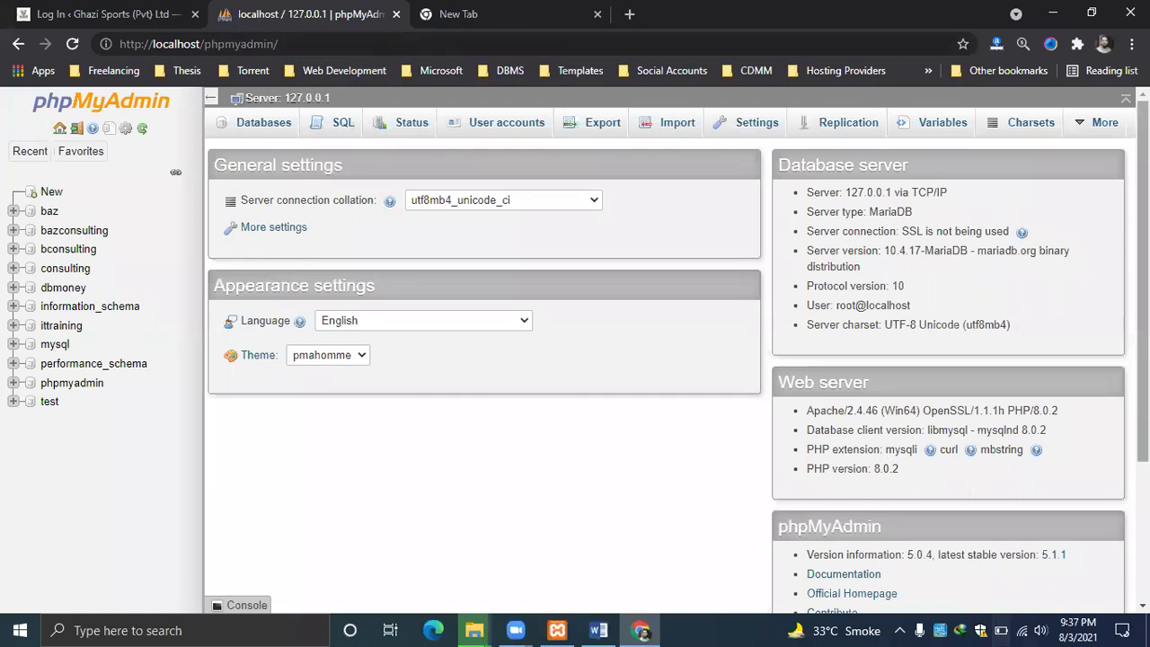
left_click(55, 197)
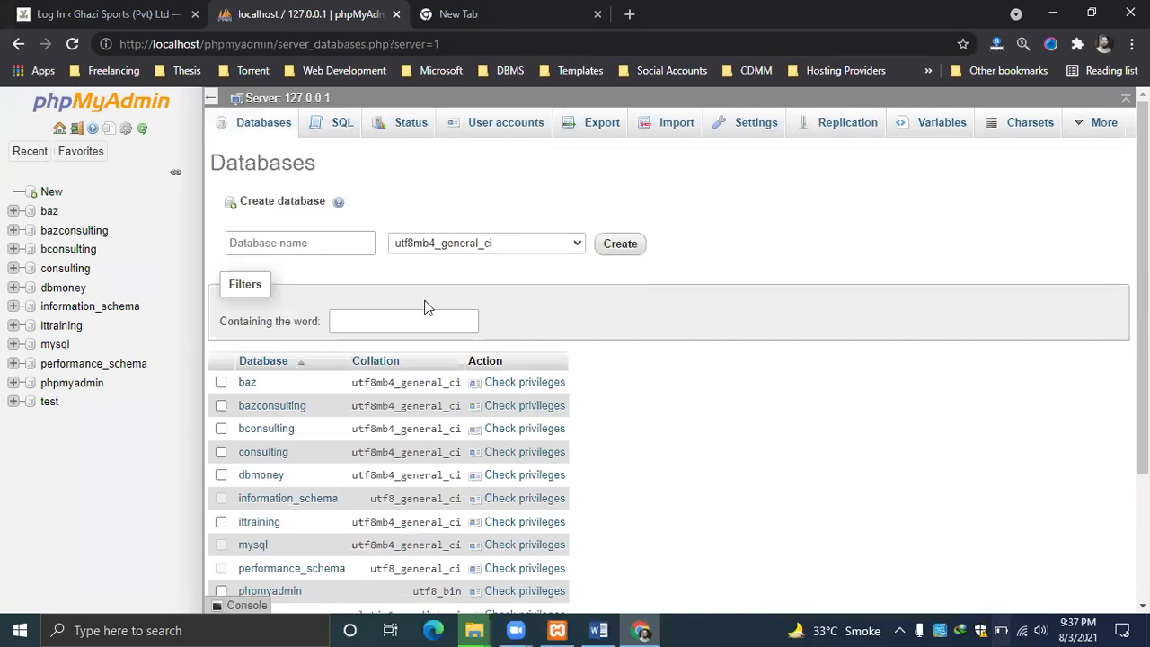
left_click(321, 240)
type("e")
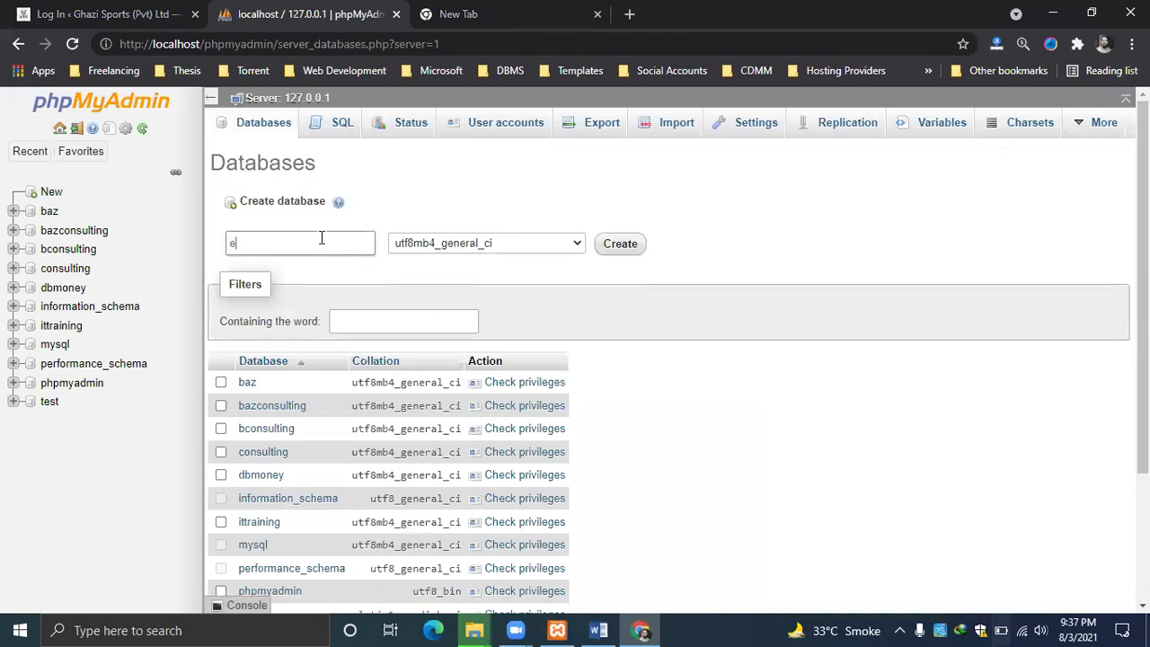
type("store")
left_click(622, 248)
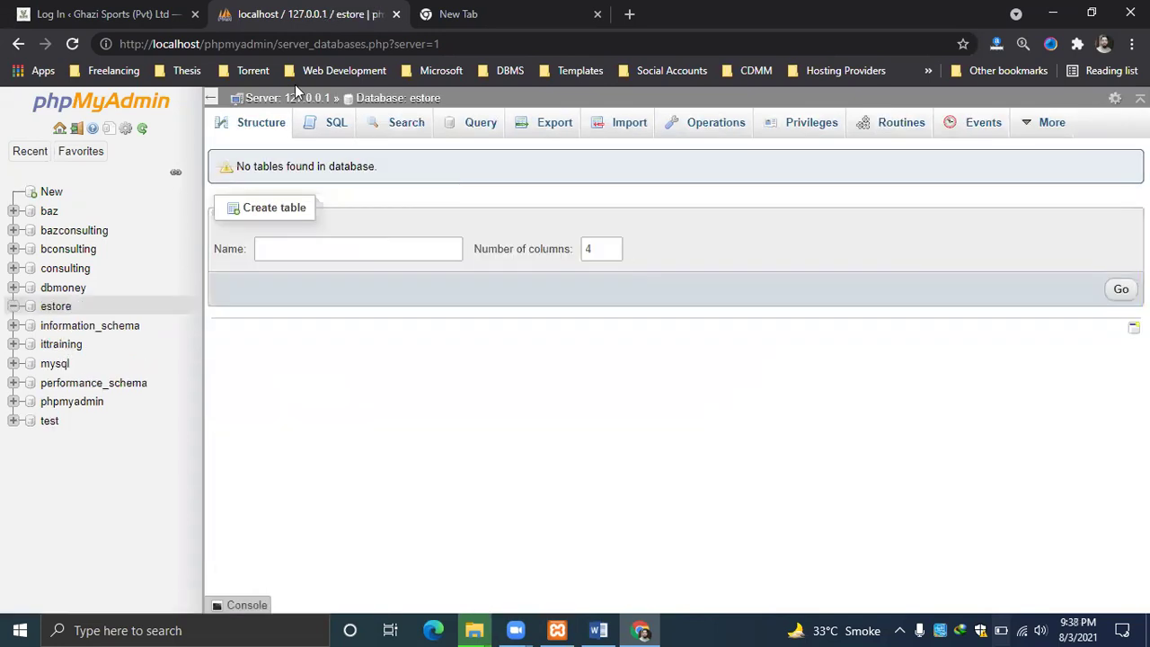
Rename the wordpress folder in C:\xampp\htdocs to 'estore' and minimize Explorer.
key("alt+Tab")
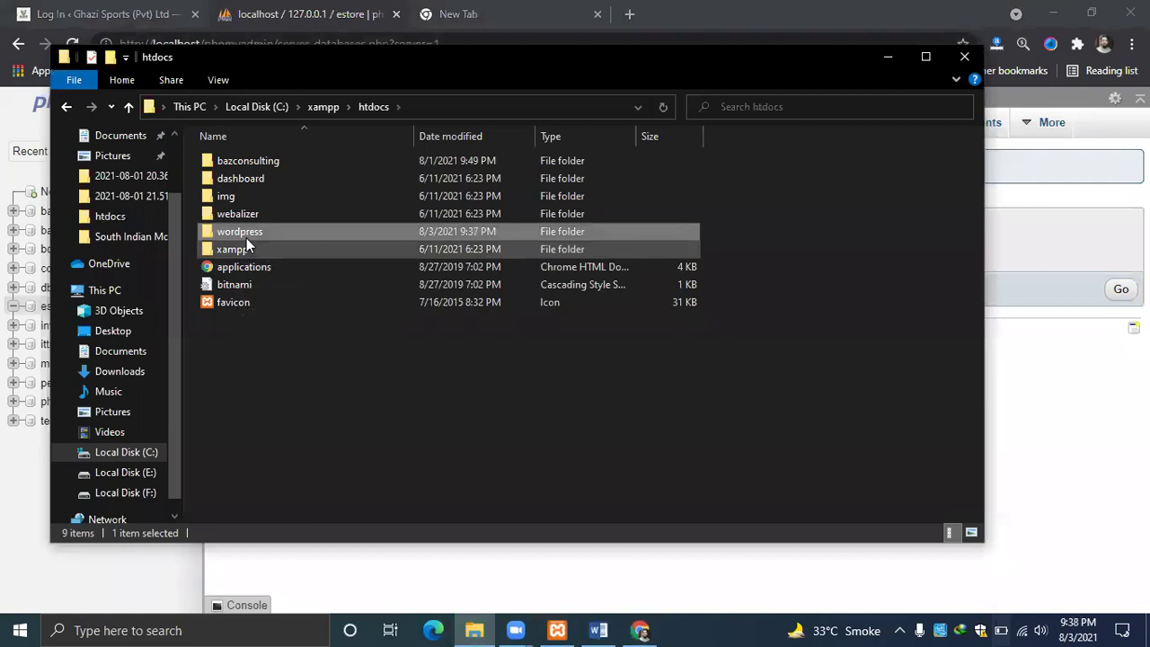
right_click(247, 236)
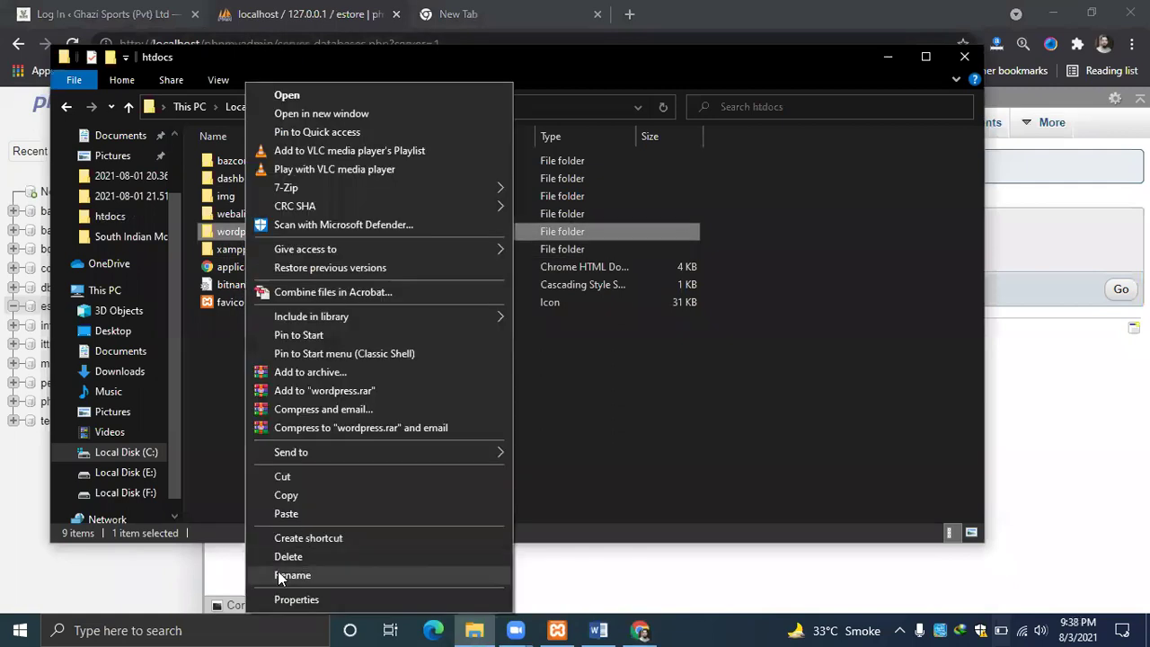
left_click(289, 573)
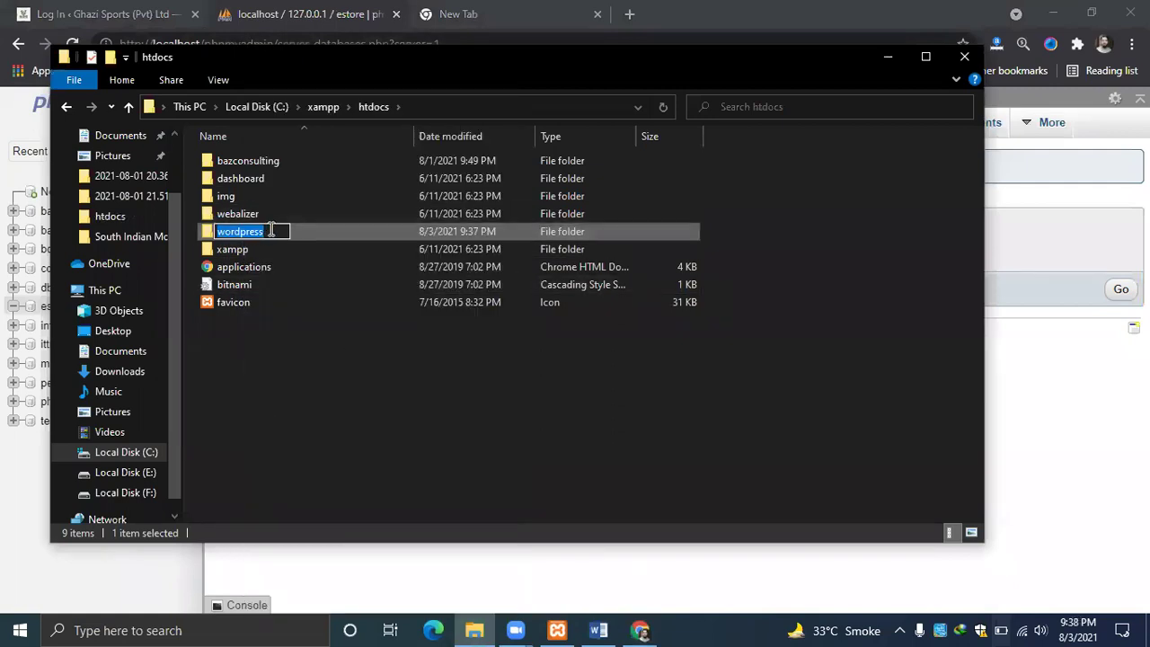
key("BackSpace")
key("BackSpace")
key("BackSpace")
key("BackSpace")
key("BackSpace")
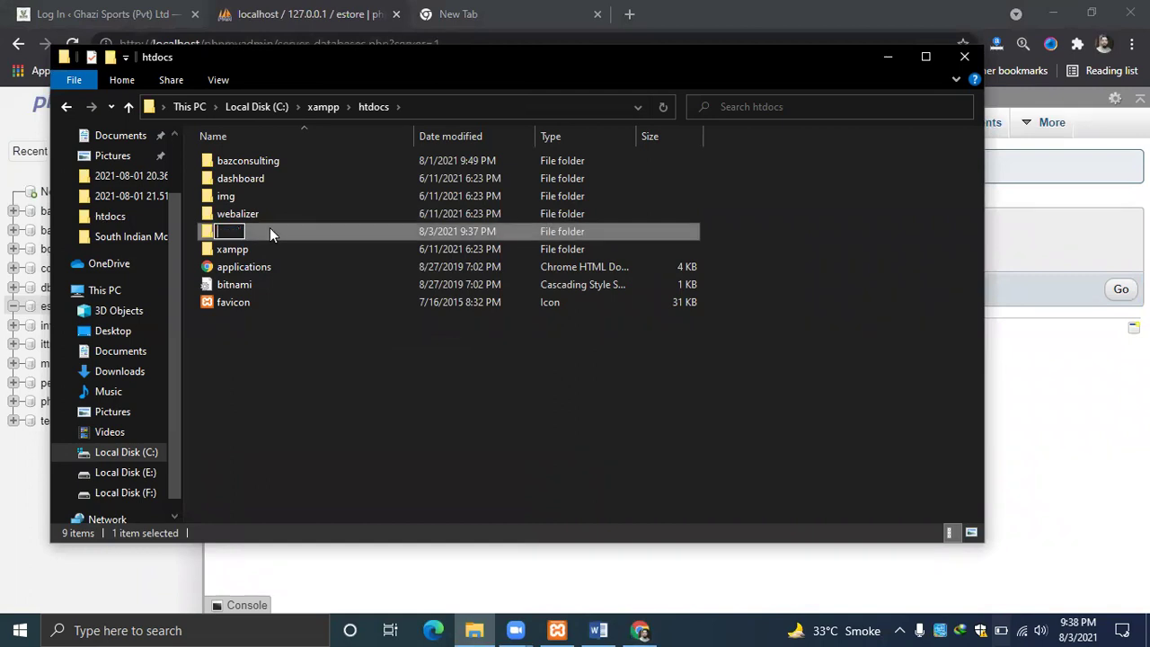
type("estore")
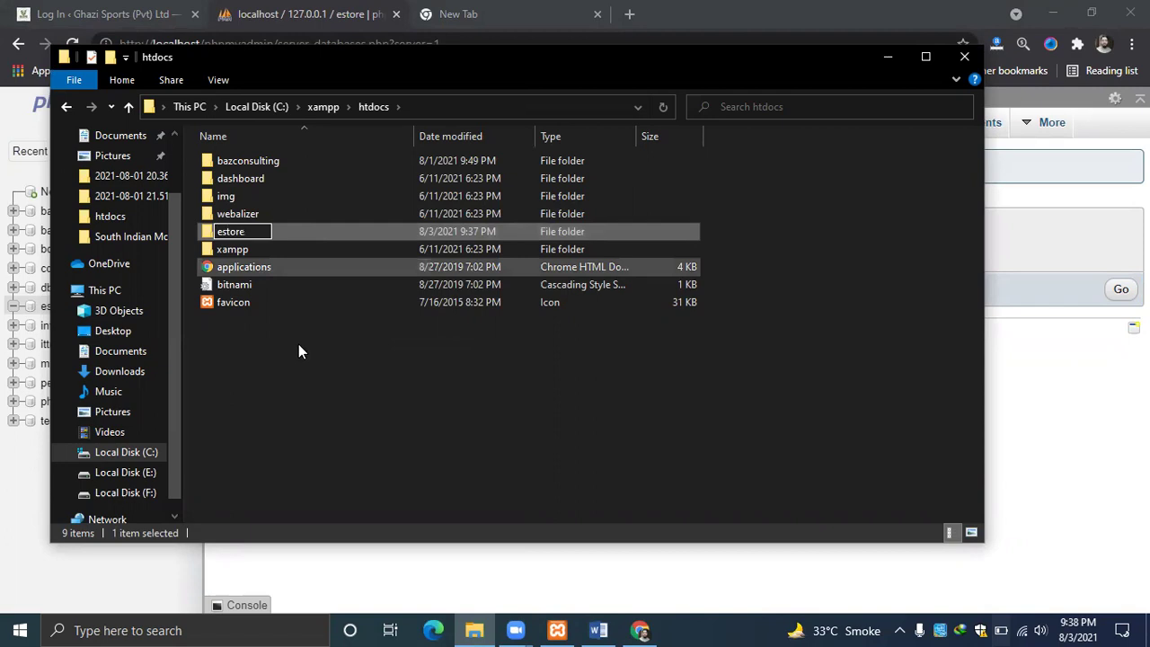
left_click(325, 387)
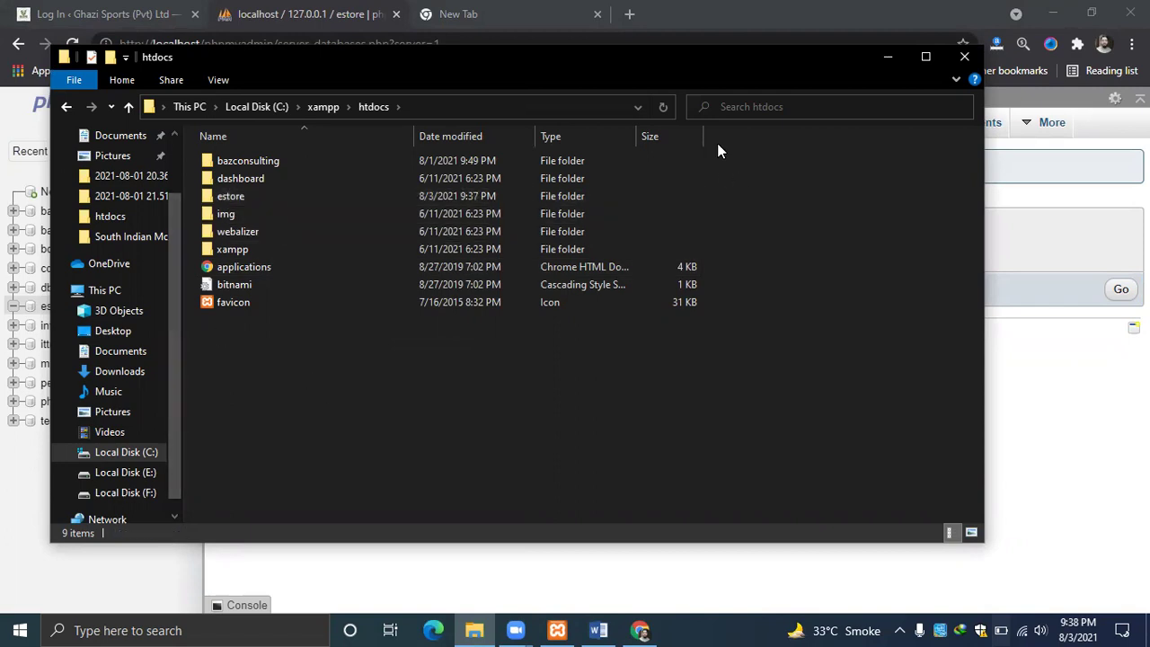
left_click(892, 58)
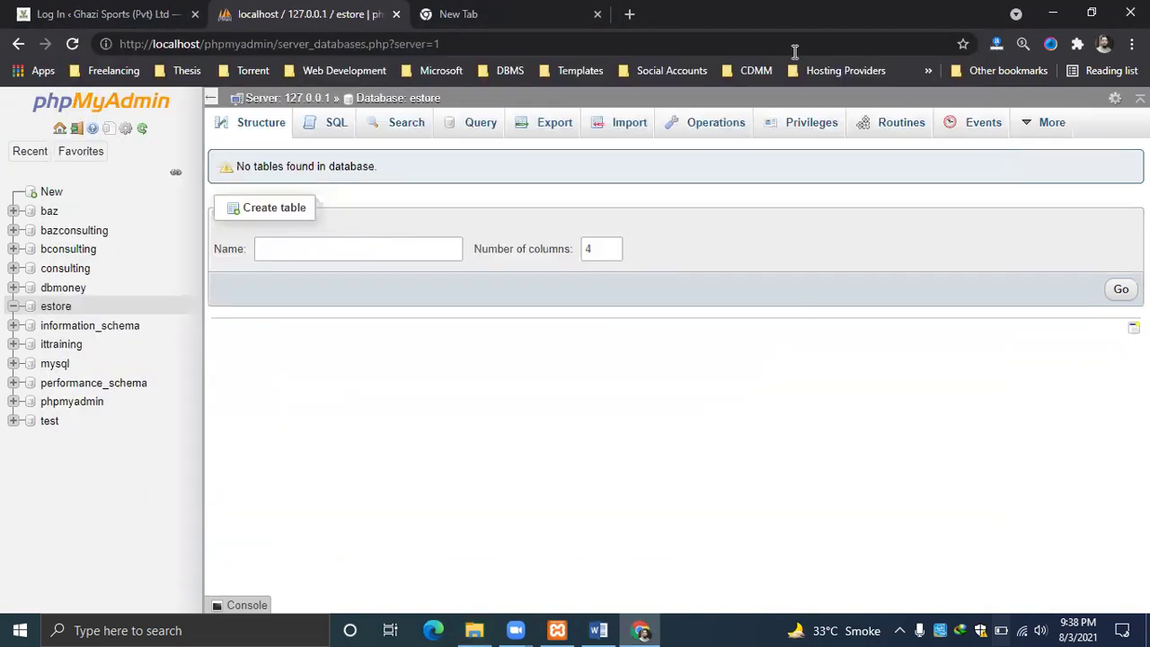
Open localhost/estore, keep English as the setup language, and start the database step.
left_click(475, 45)
type("lo")
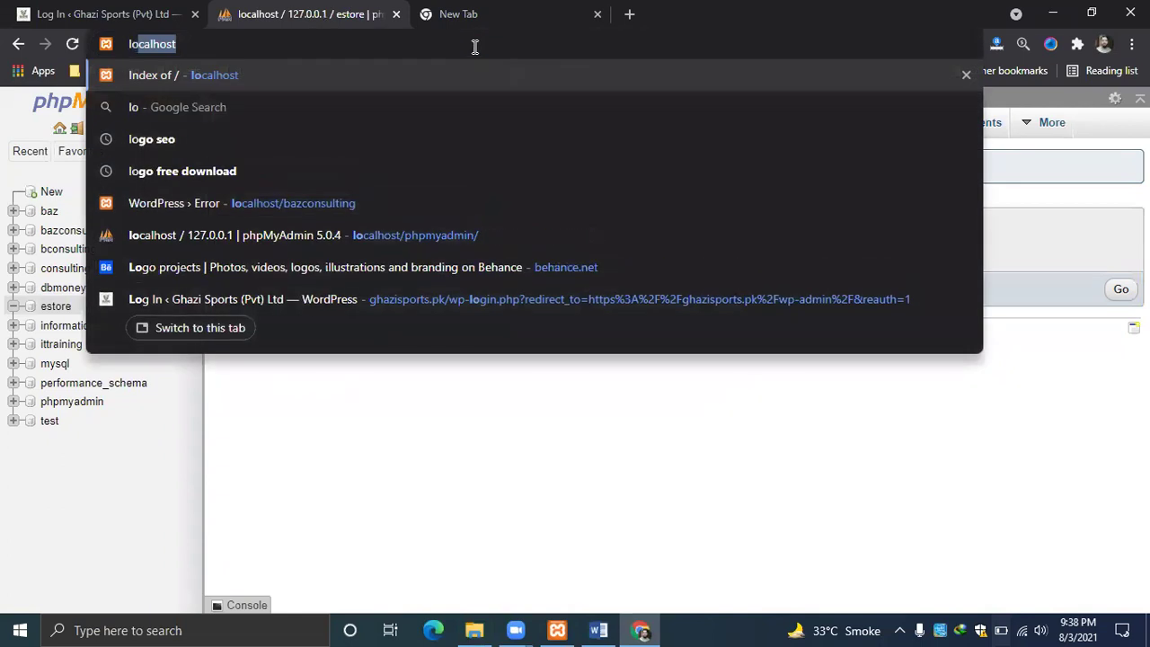
type("calhost/")
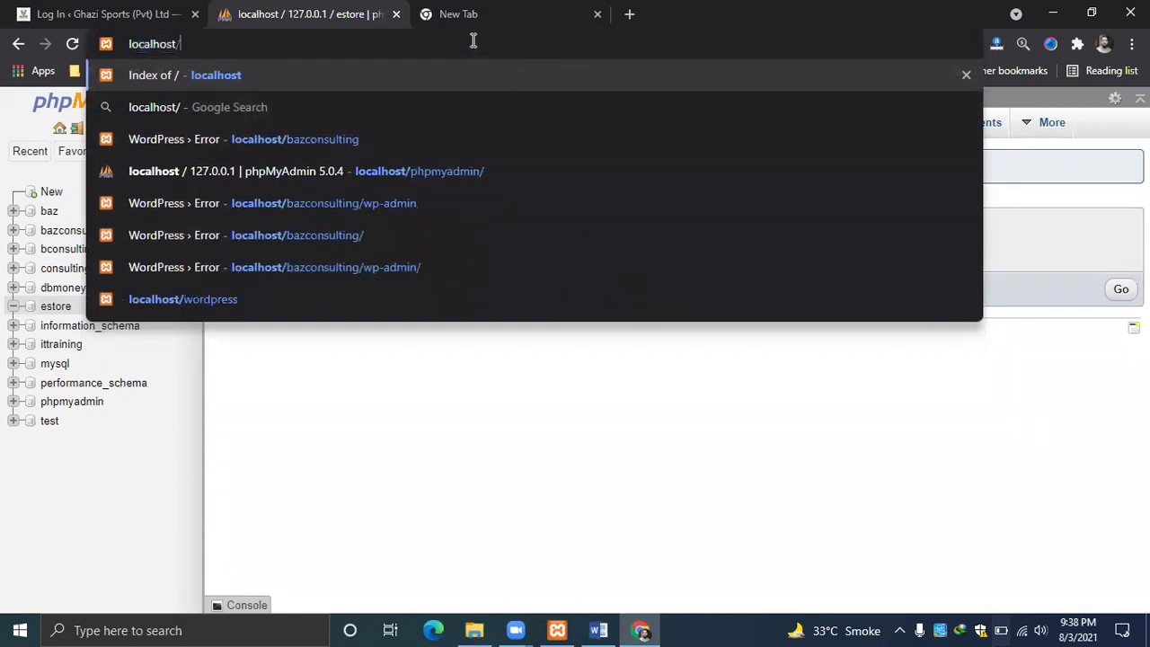
type("estore")
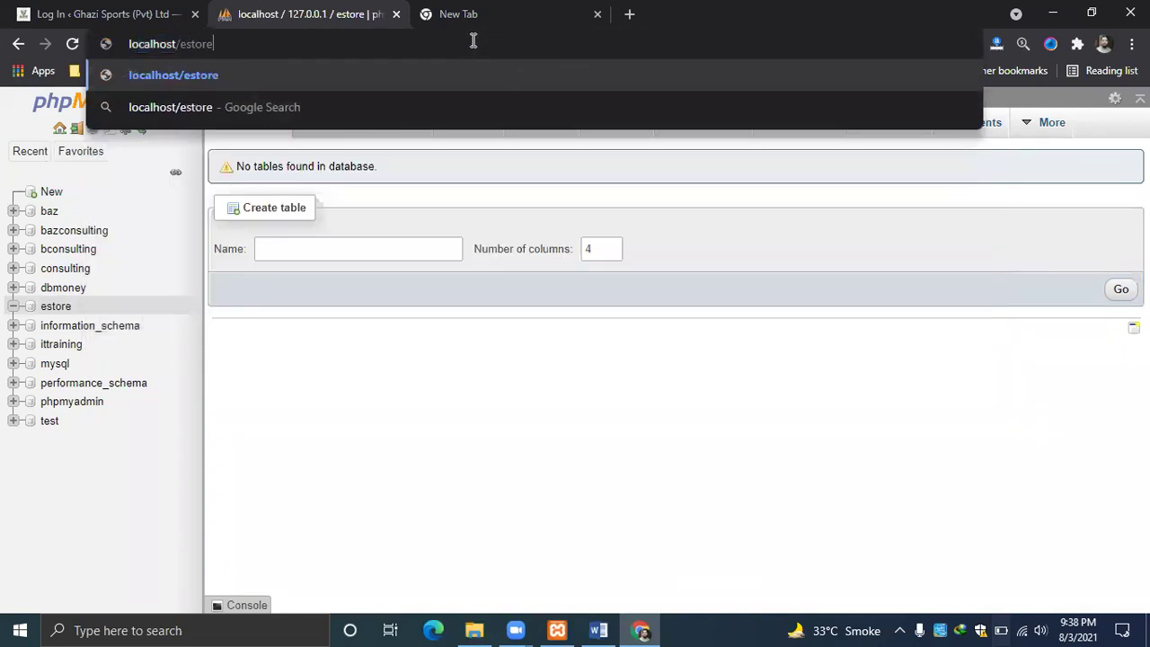
key("Return")
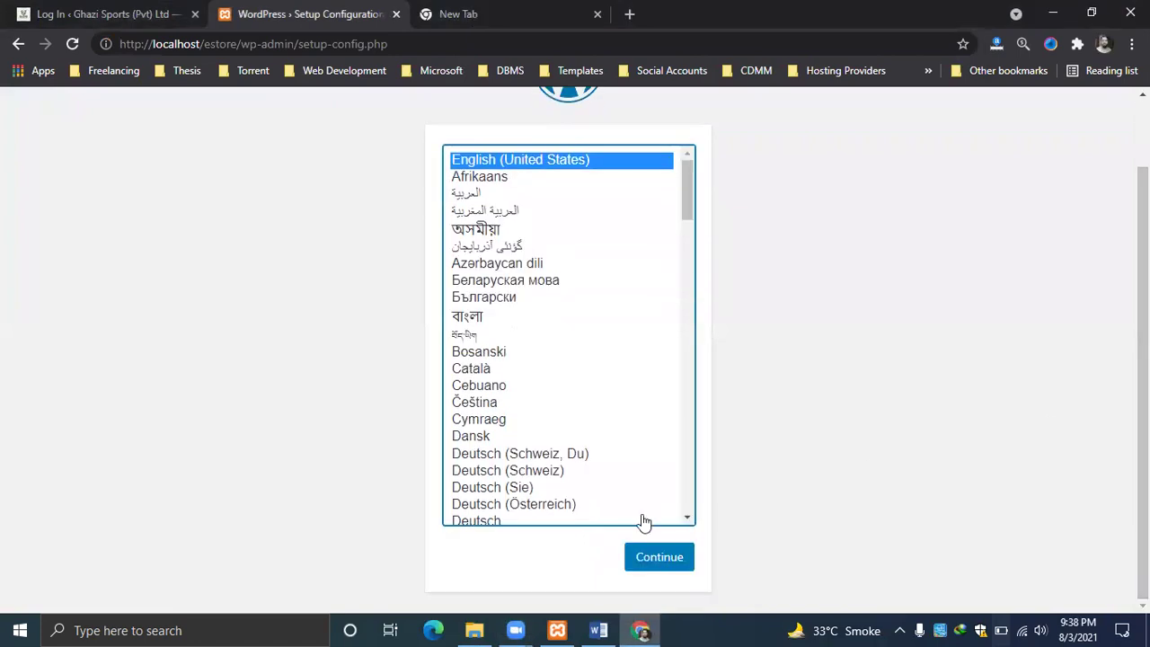
key("Tab")
key("Return")
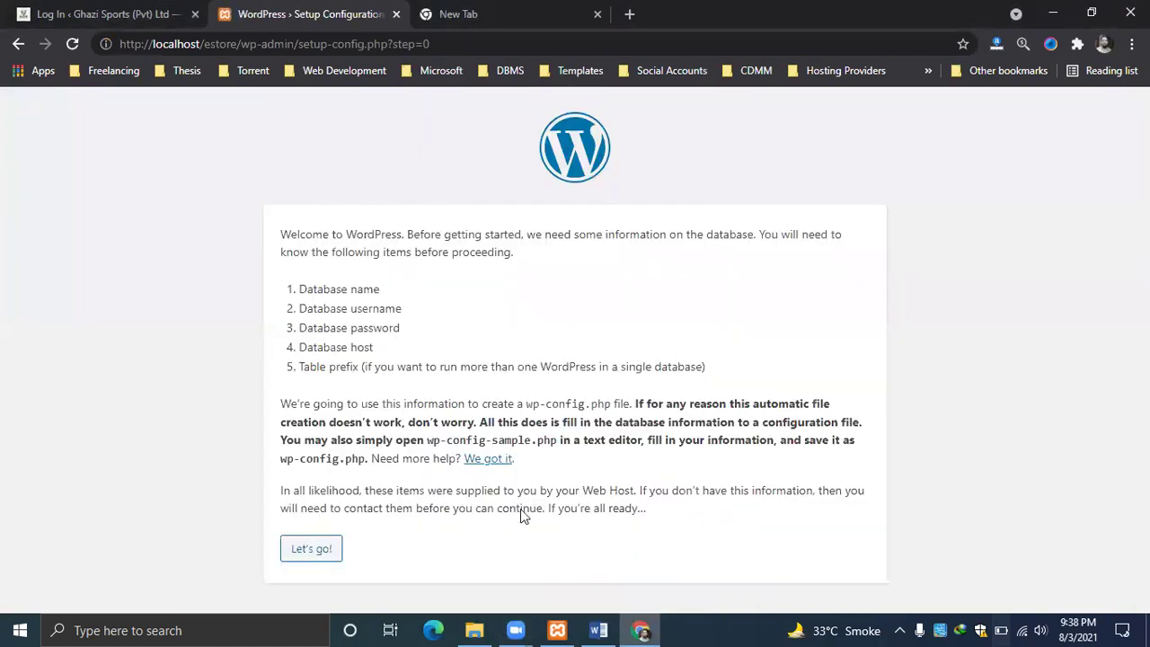
left_click(342, 536)
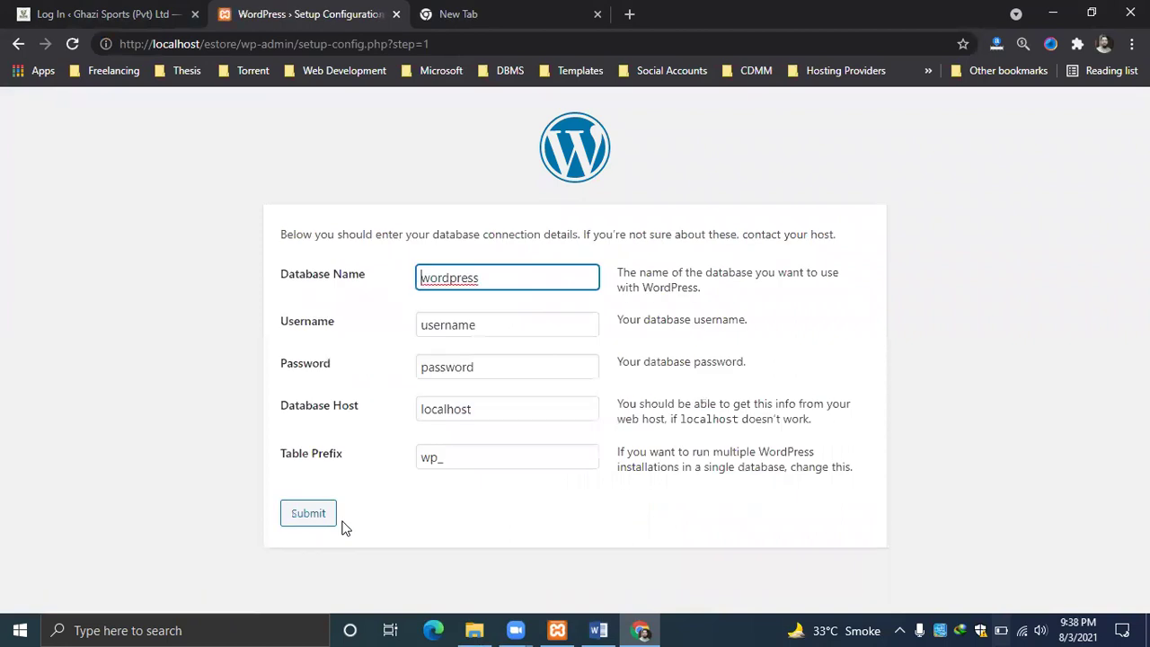
Submit database name estore, user root and an empty password, then run the installation.
key("BackSpace")
key("BackSpace")
key("BackSpace")
key("BackSpace")
key("BackSpace")
key("BackSpace")
key("BackSpace")
key("BackSpace")
key("BackSpace")
type("estore")
left_click(520, 329)
key("BackSpace")
key("BackSpace")
key("BackSpace")
key("BackSpace")
key("BackSpace")
type("root")
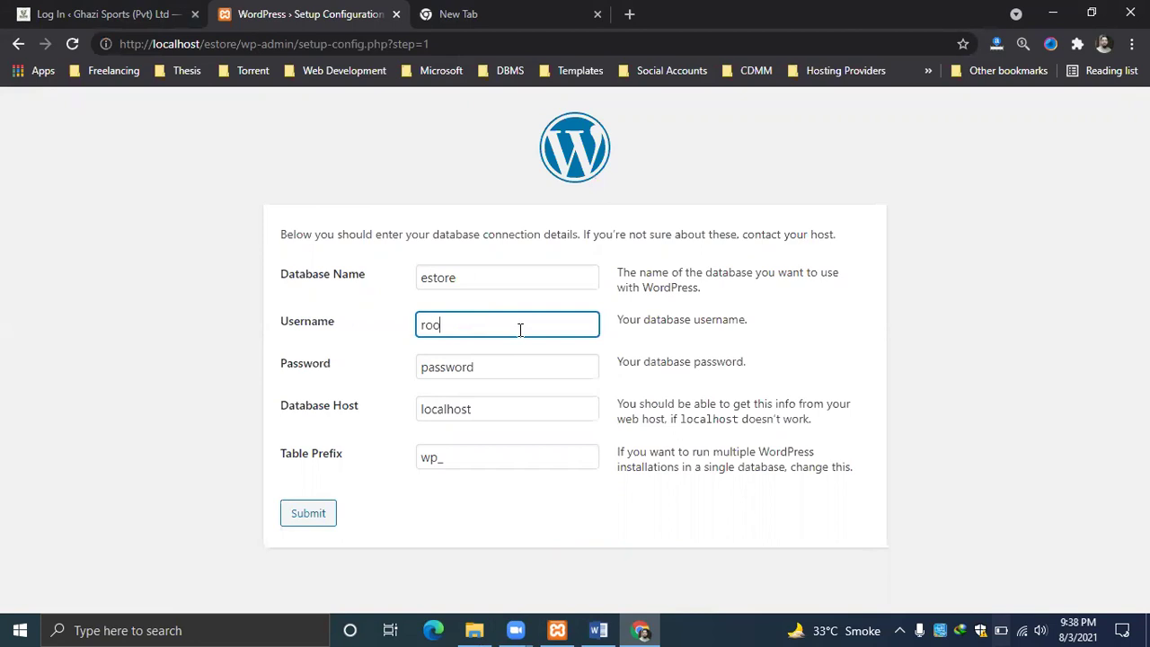
left_click(491, 366)
key("BackSpace")
key("BackSpace")
key("BackSpace")
key("BackSpace")
key("BackSpace")
key("BackSpace")
key("BackSpace")
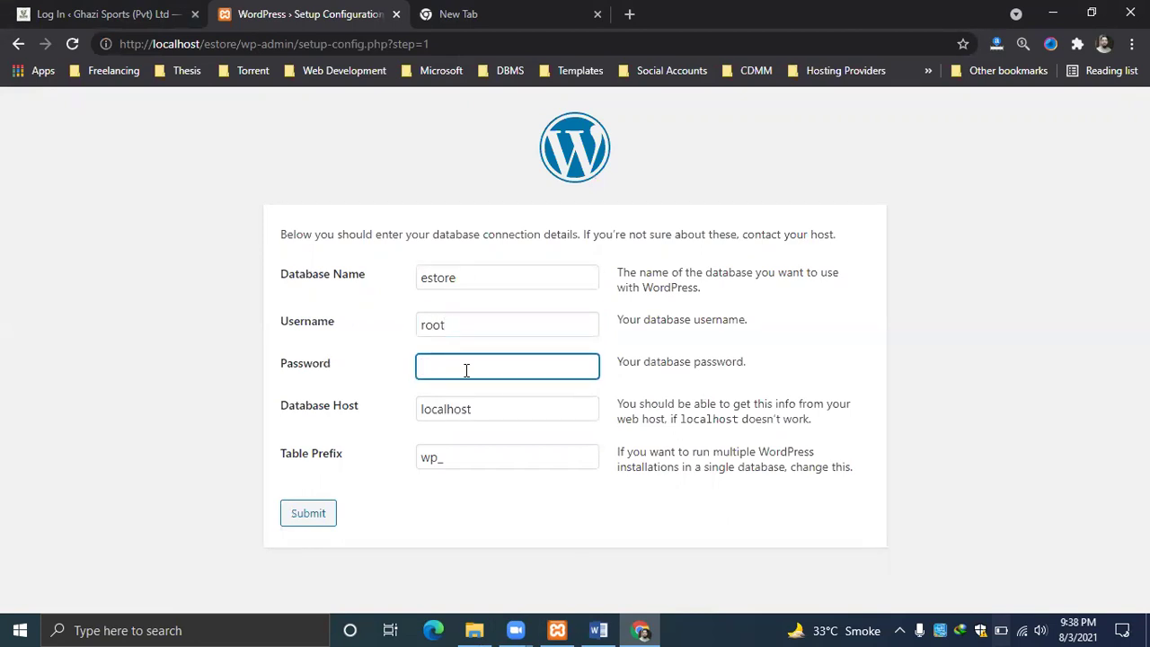
left_click(300, 511)
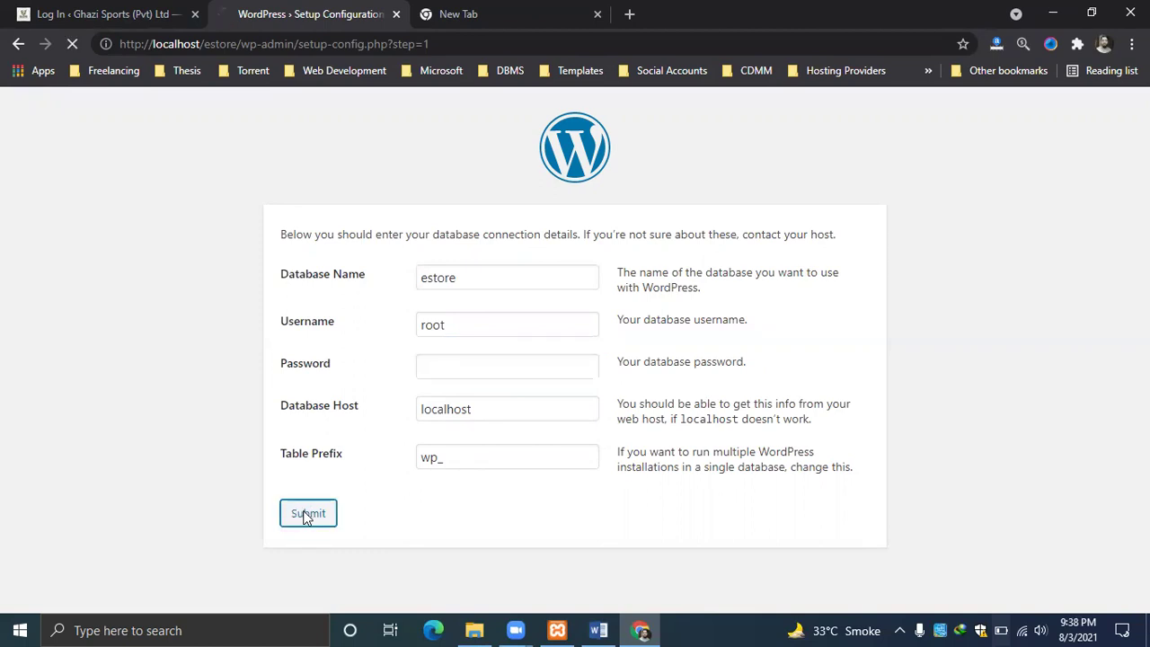
left_click(316, 300)
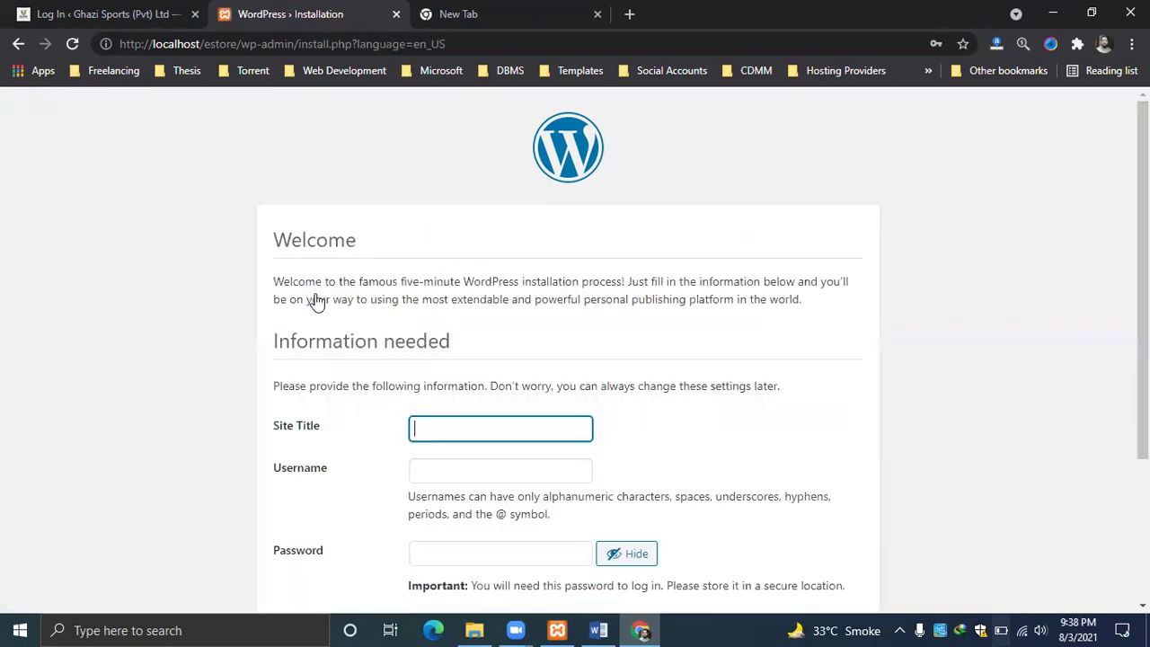
Enter site title 'estore', username 'admin' and the administrator password.
scroll(453, 224, "down", 3)
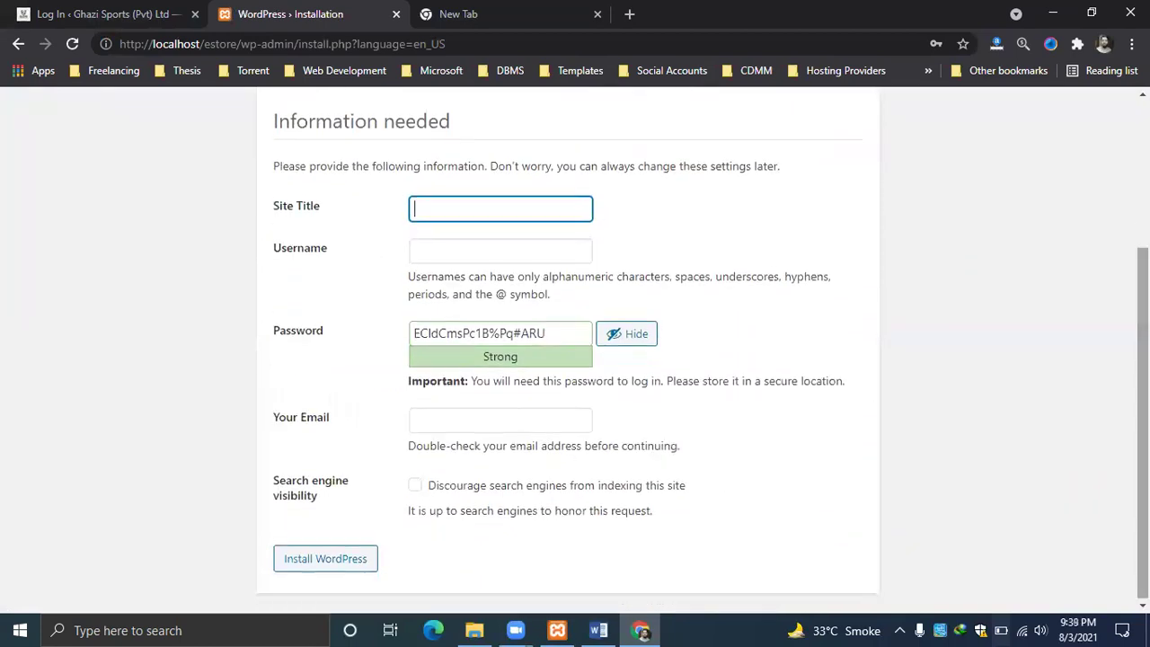
type("estore")
key("Tab")
type("admin")
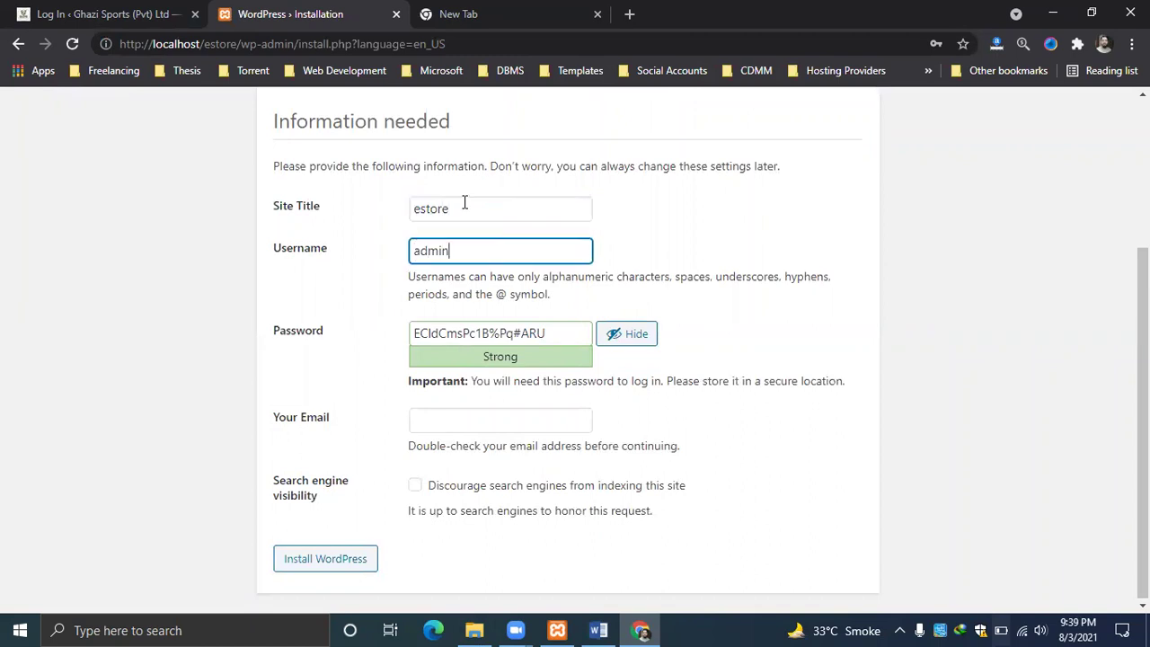
key("Tab")
key("BackSpace")
type("a")
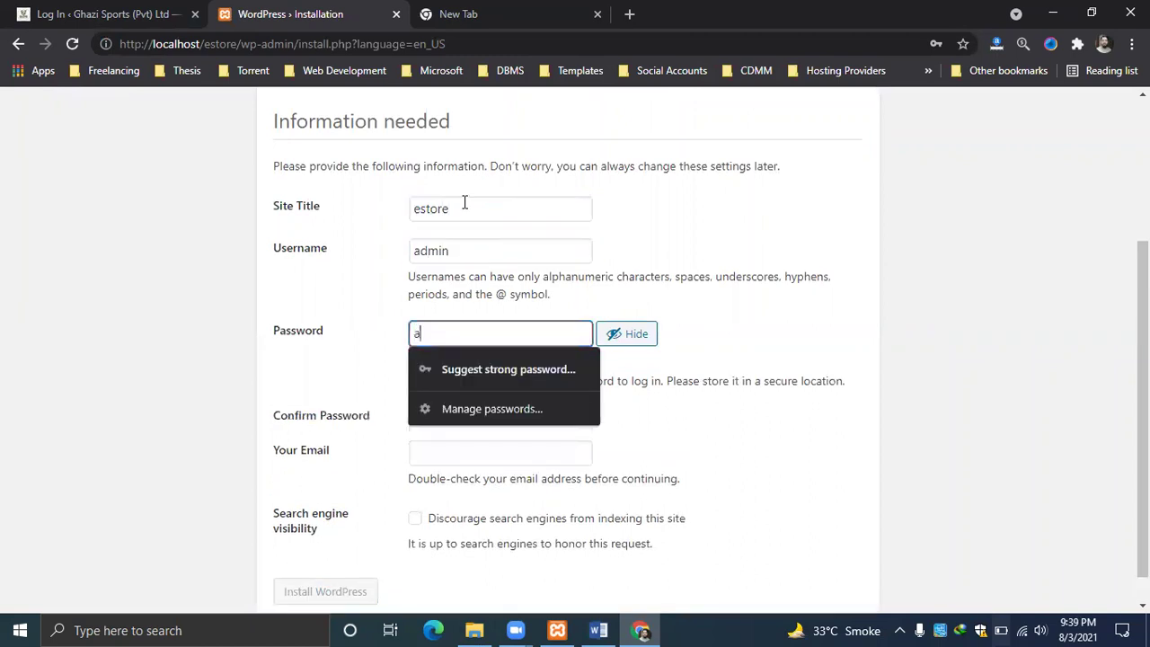
type("dmin@12345")
left_click(985, 318)
Confirm the weak password, enter the administrator e-mail, and submit the install form.
scroll(985, 318, "down", 1)
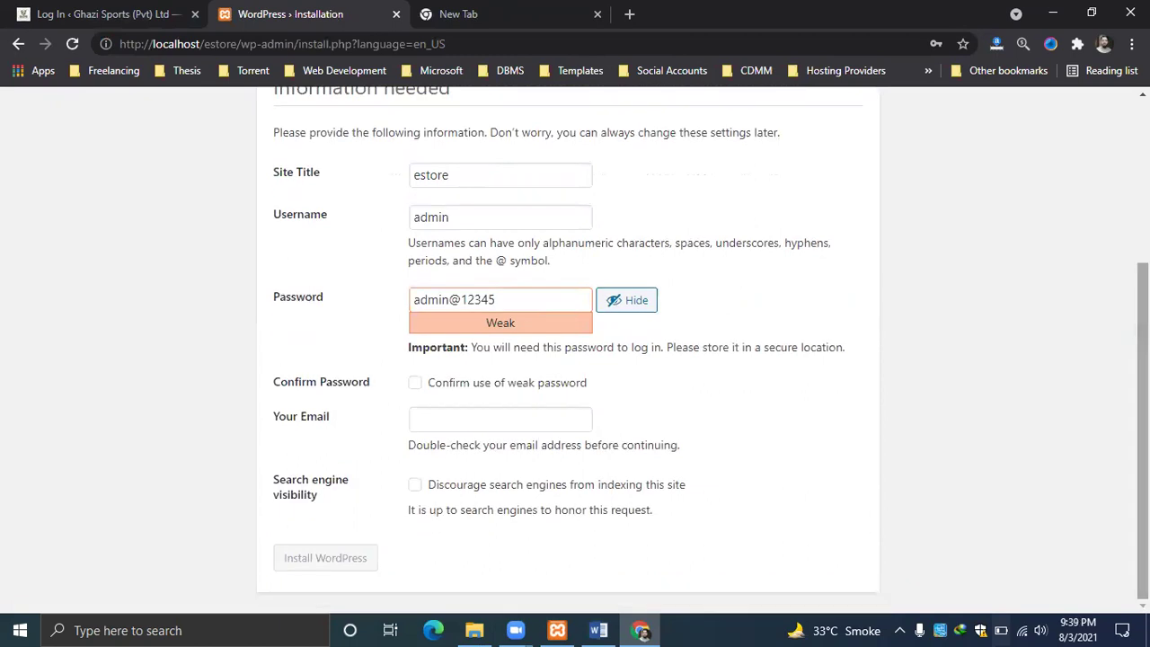
left_click(416, 385)
left_click(442, 419)
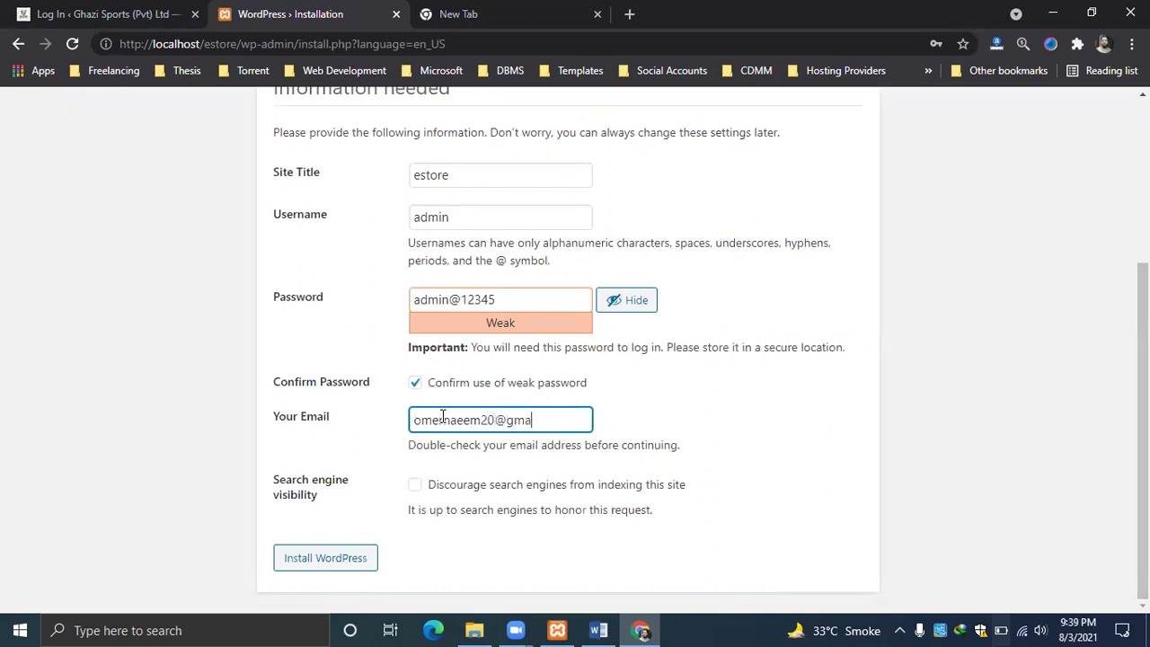
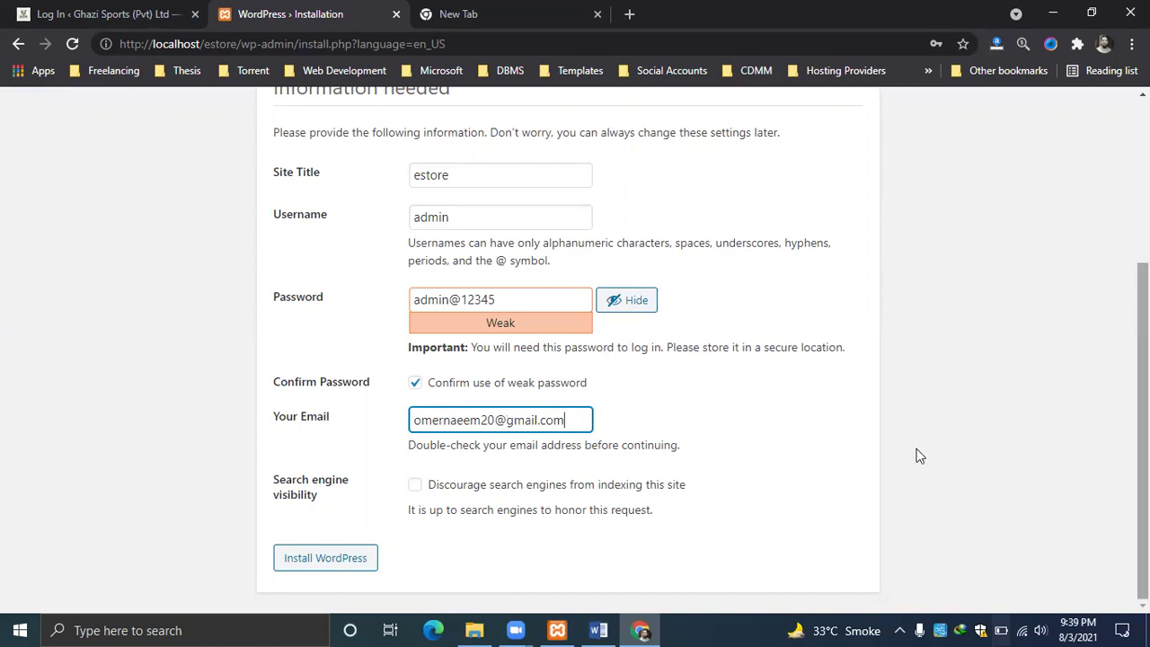
key("Return")
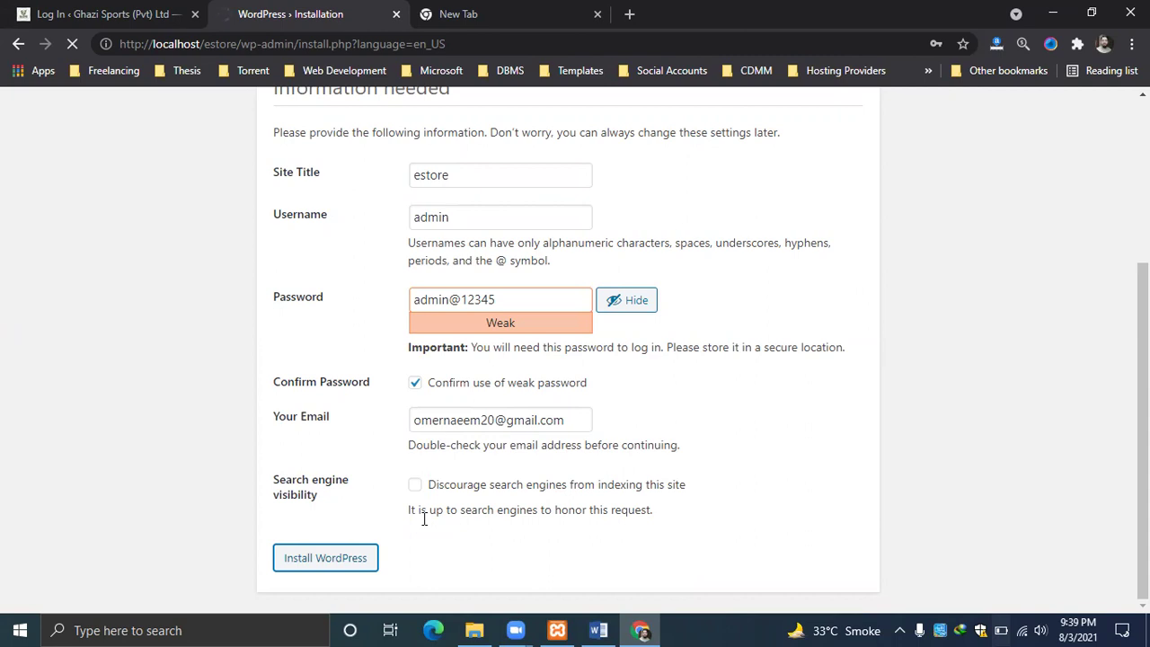
Log in to the estore dashboard as admin and close the two other Chrome tabs.
left_click(308, 428)
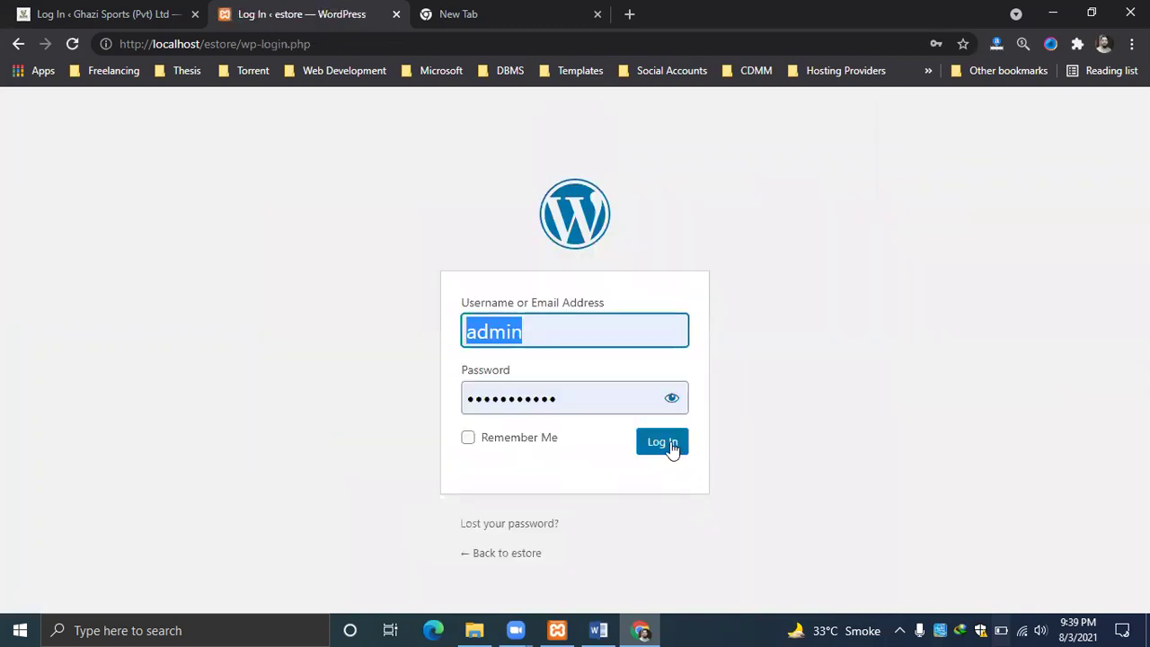
left_click(665, 443)
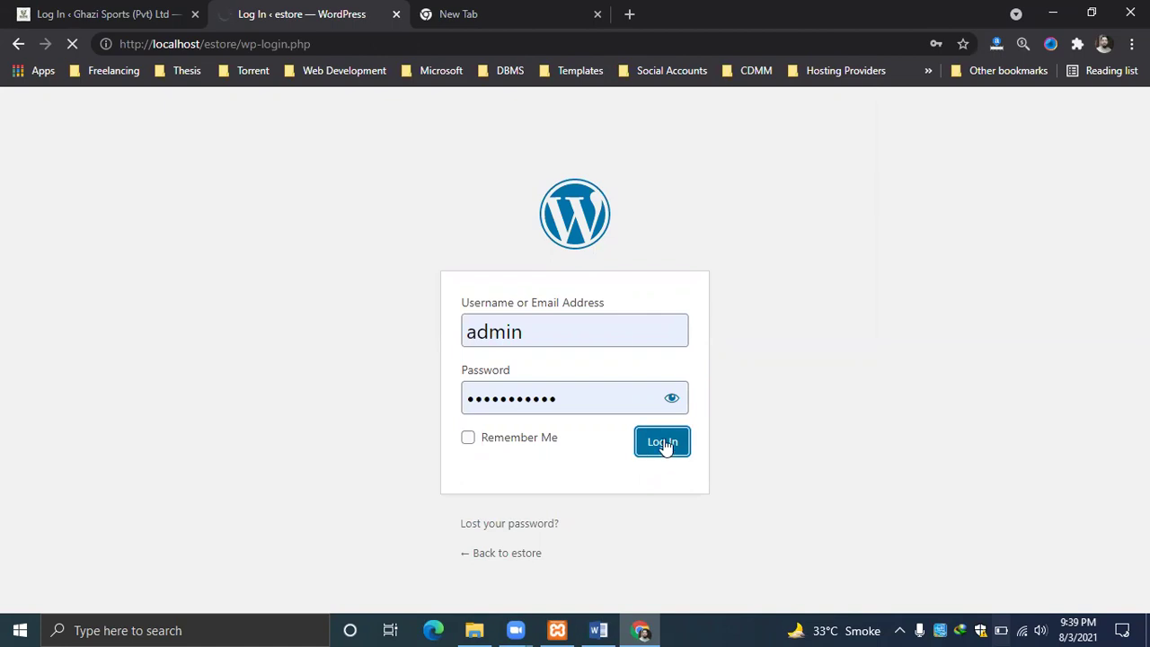
left_click(197, 15)
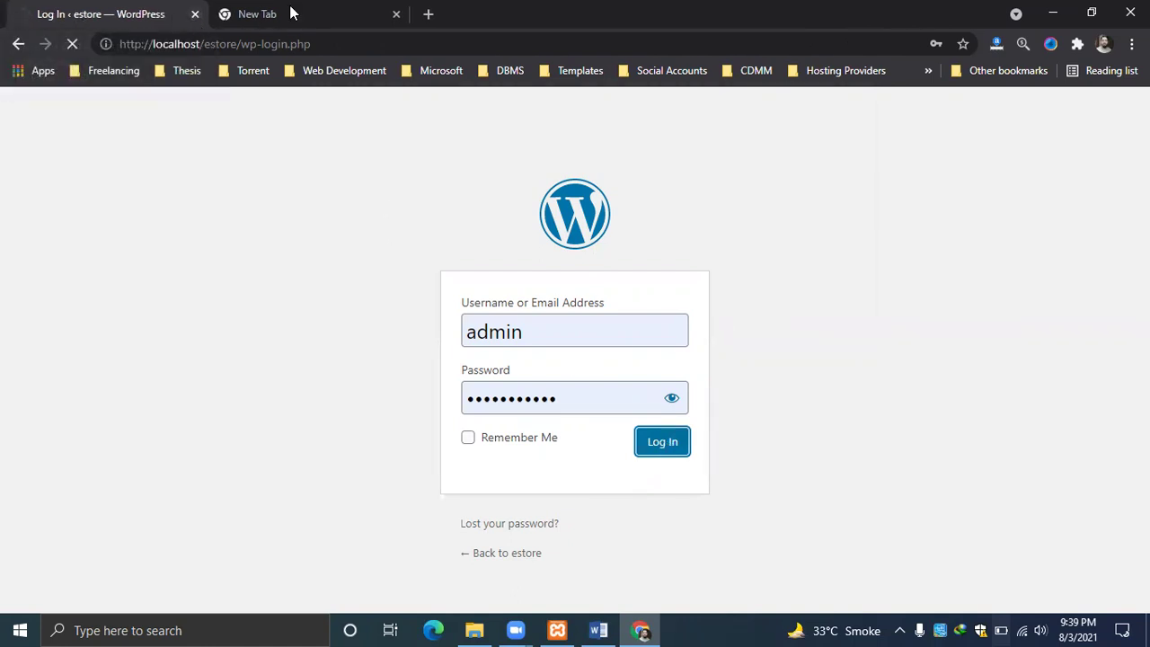
left_click(393, 13)
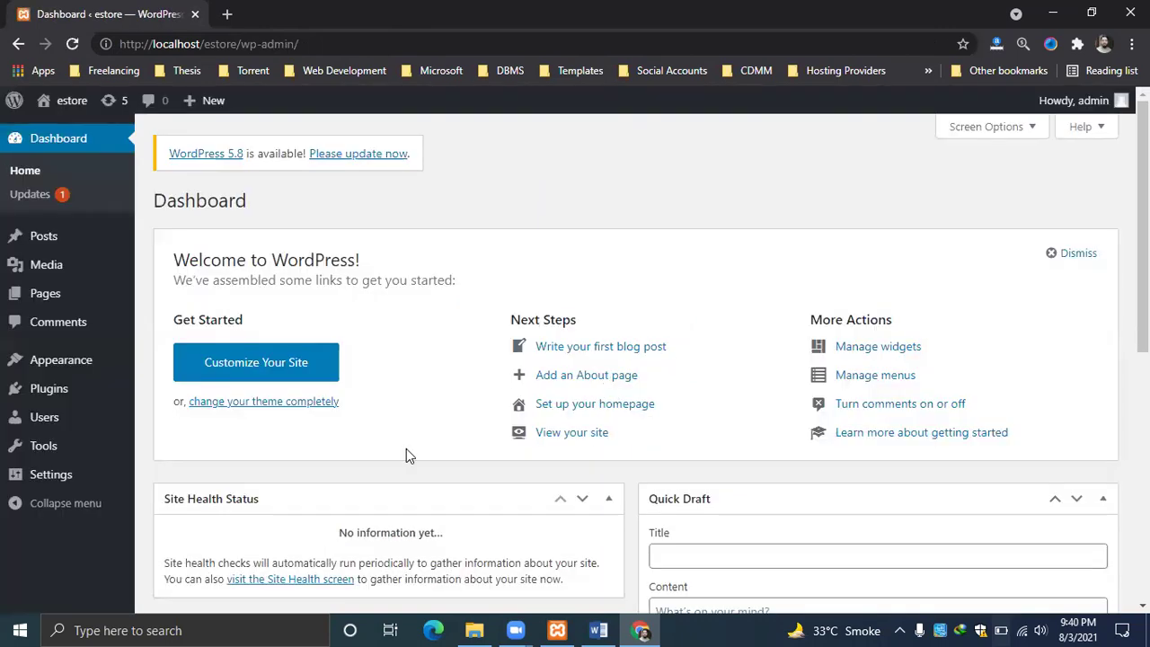
Search the theme directory for 'learning' and install the Learning Point Lite theme.
mouse_move(95, 398)
mouse_move(74, 360)
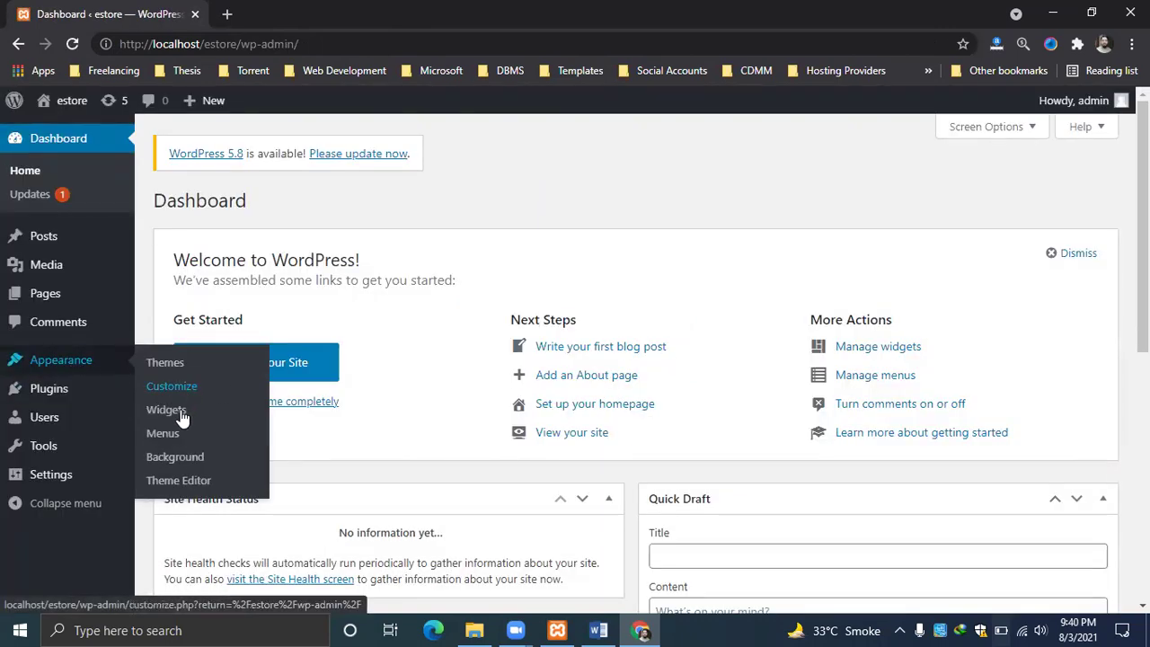
left_click(171, 366)
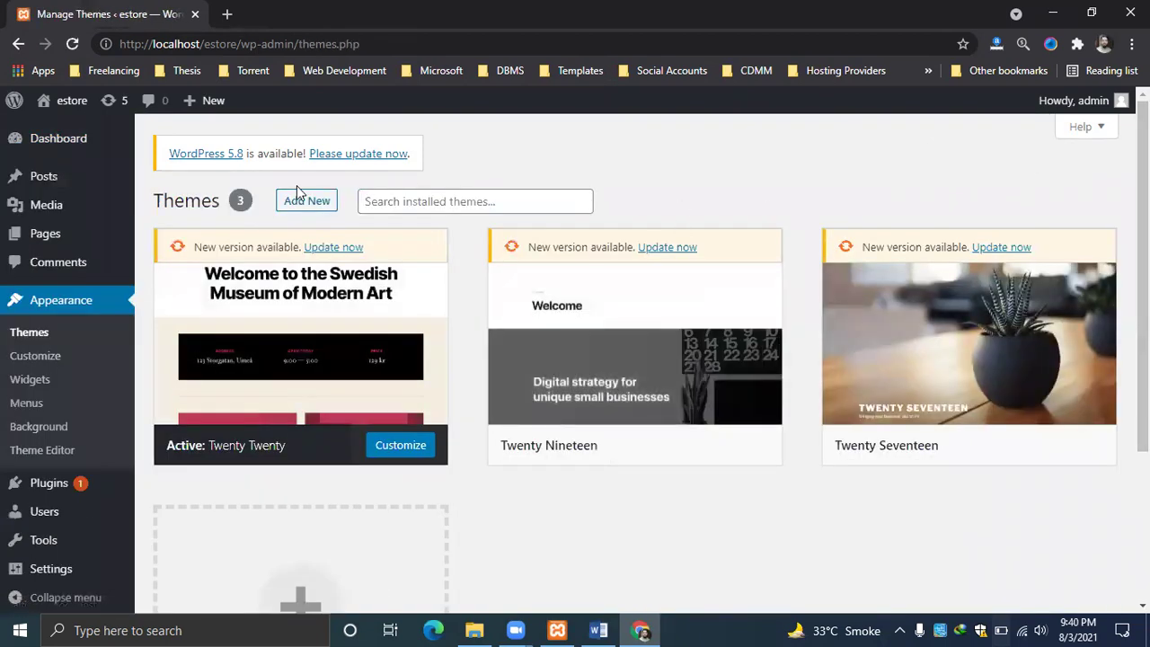
left_click(306, 201)
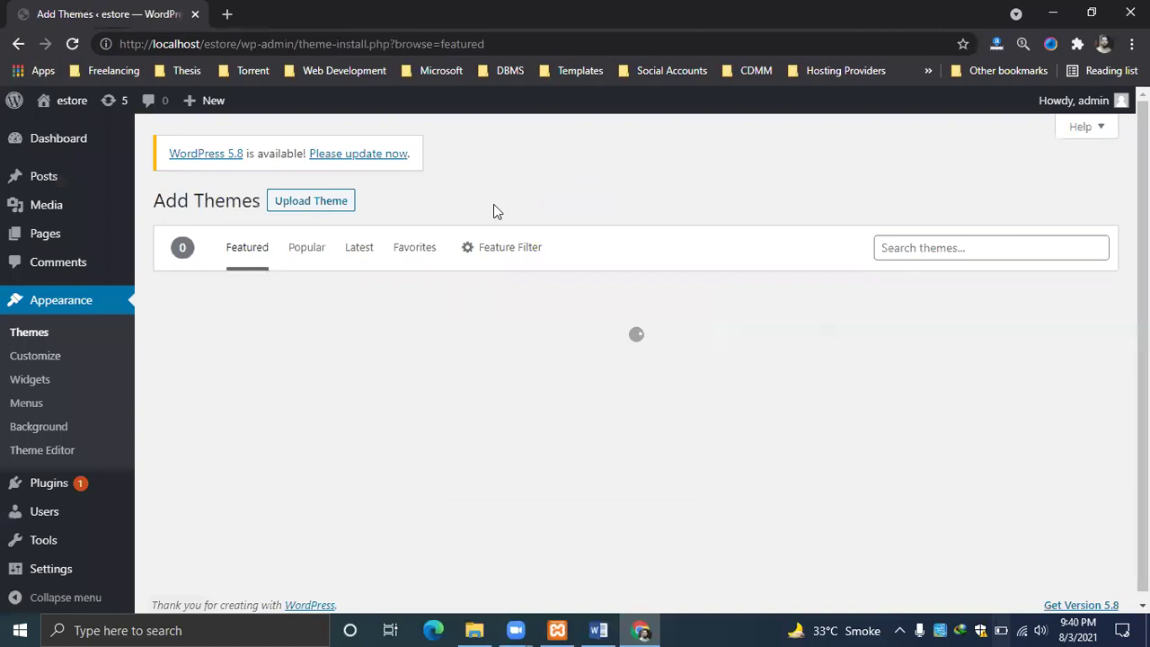
left_click(962, 249)
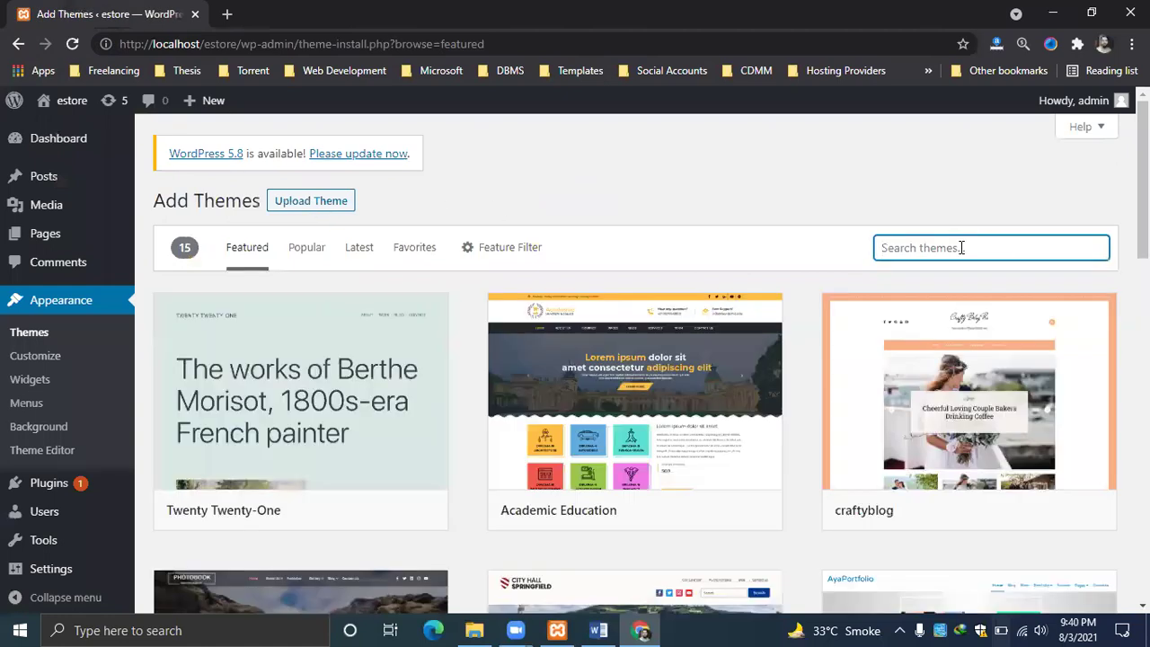
type("learning")
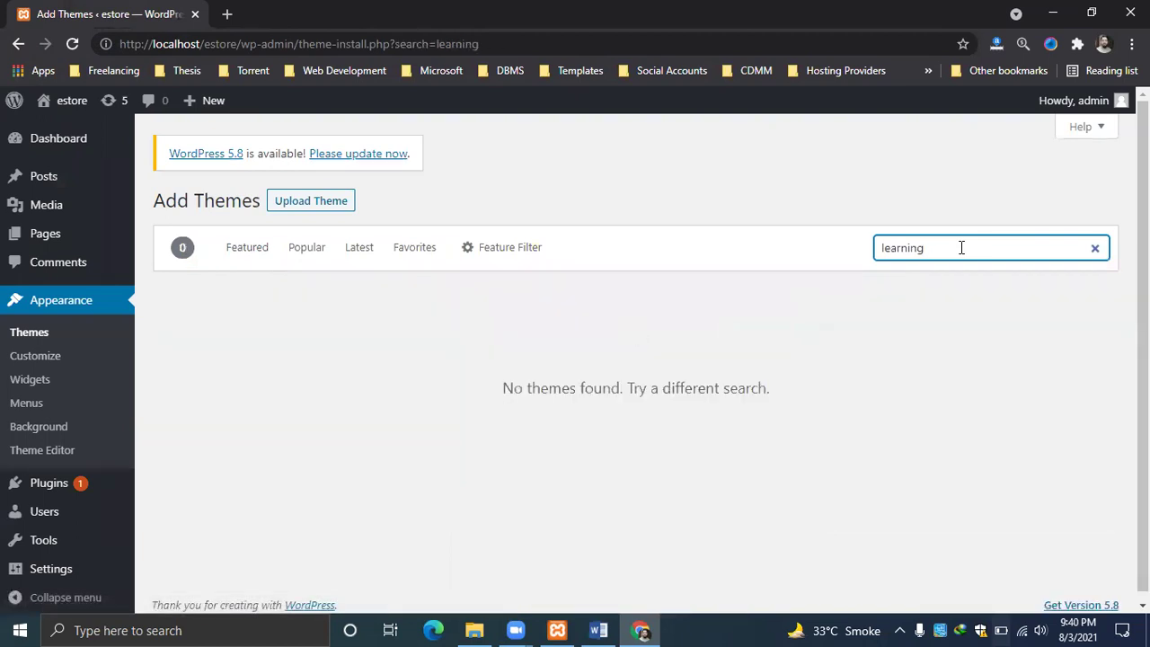
mouse_move(316, 364)
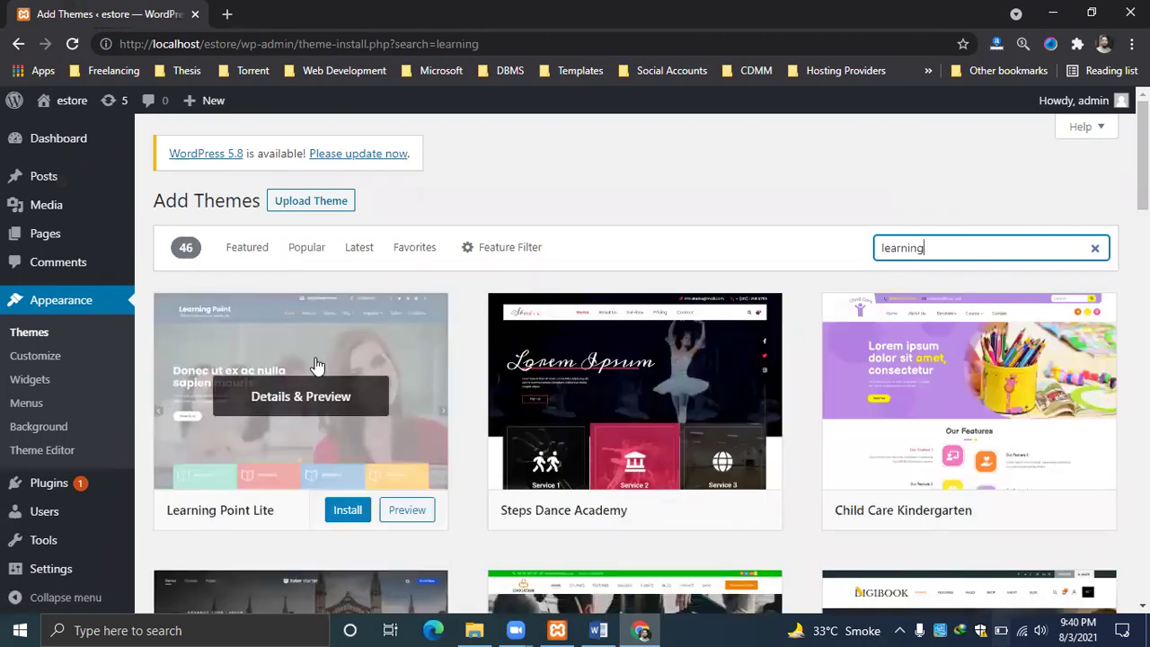
left_click(341, 513)
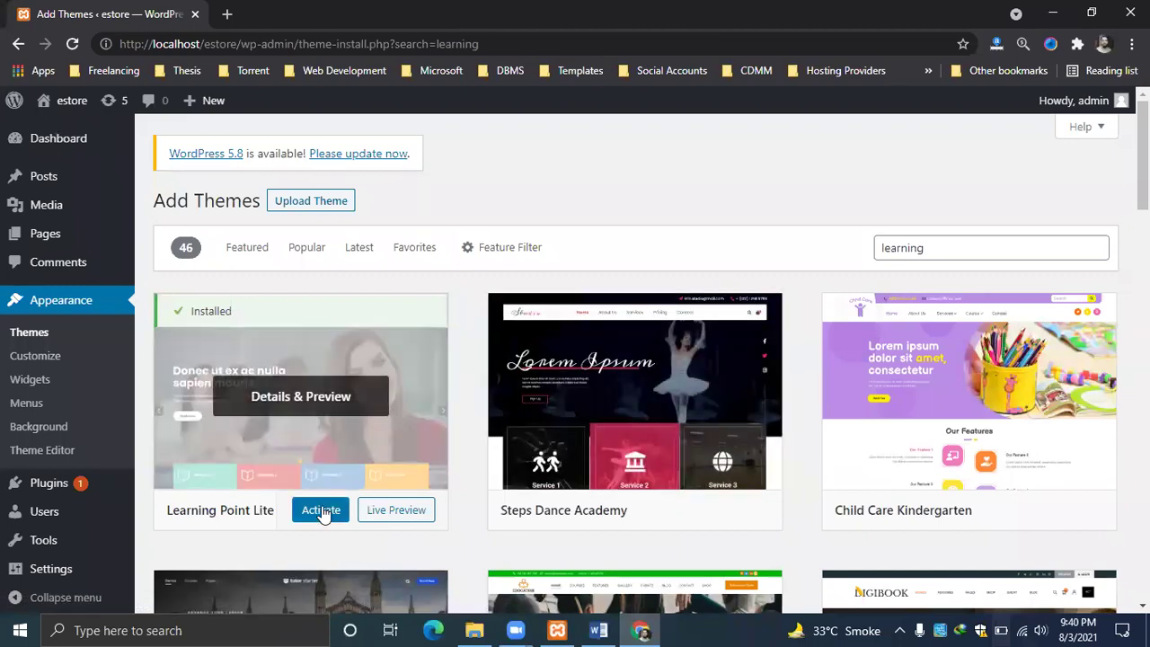
Activate Learning Point Lite, then go back and reload localhost/estore/wp-admin, which shows a fatal error.
left_click(322, 511)
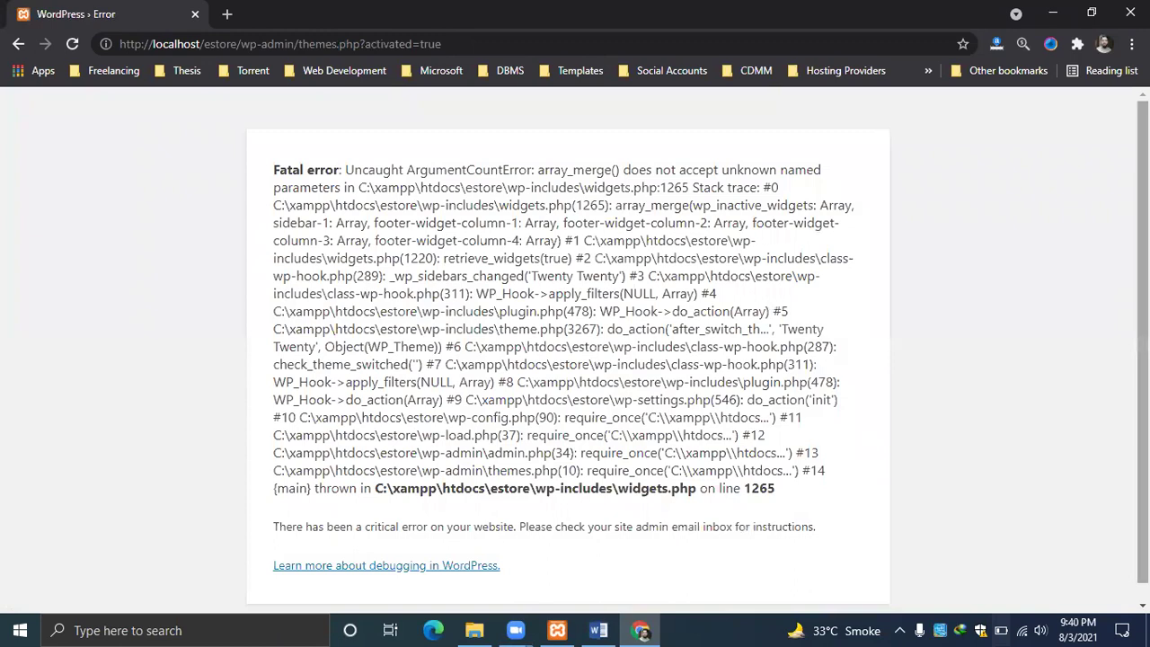
scroll(853, 478, "down", 1)
left_click(18, 44)
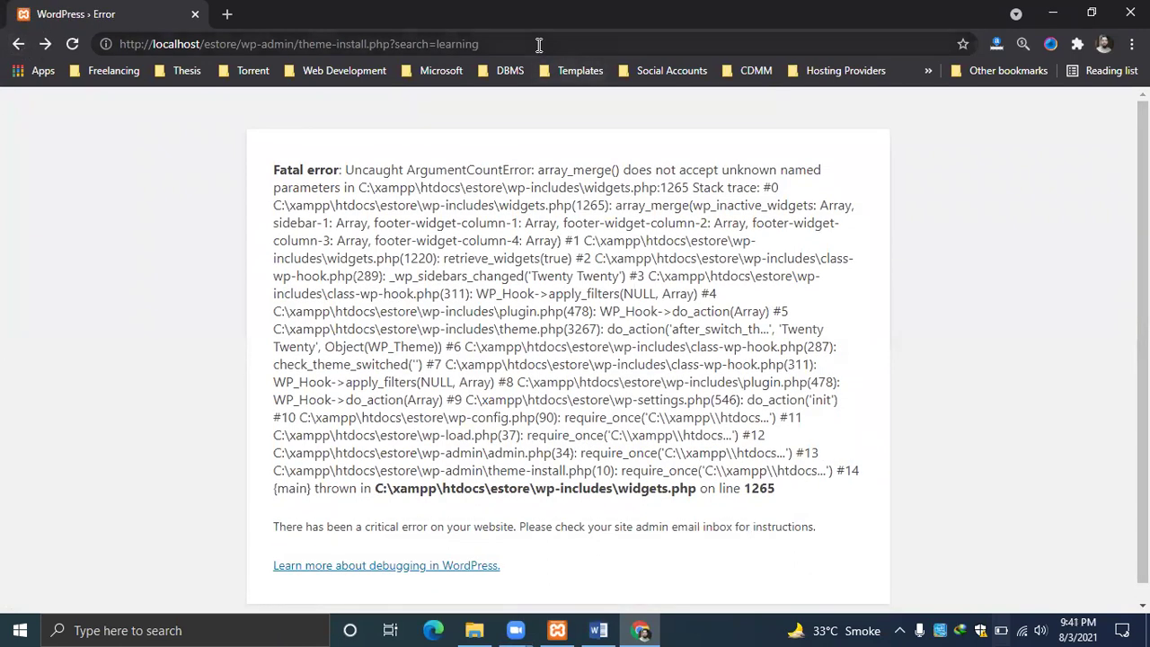
left_click(550, 43)
left_click(555, 42)
key("BackSpace")
key("BackSpace")
key("BackSpace")
key("BackSpace")
key("BackSpace")
key("BackSpace")
key("BackSpace")
key("BackSpace")
key("BackSpace")
key("BackSpace")
key("BackSpace")
key("BackSpace")
key("BackSpace")
key("BackSpace")
key("BackSpace")
key("BackSpace")
key("BackSpace")
key("BackSpace")
key("BackSpace")
key("BackSpace")
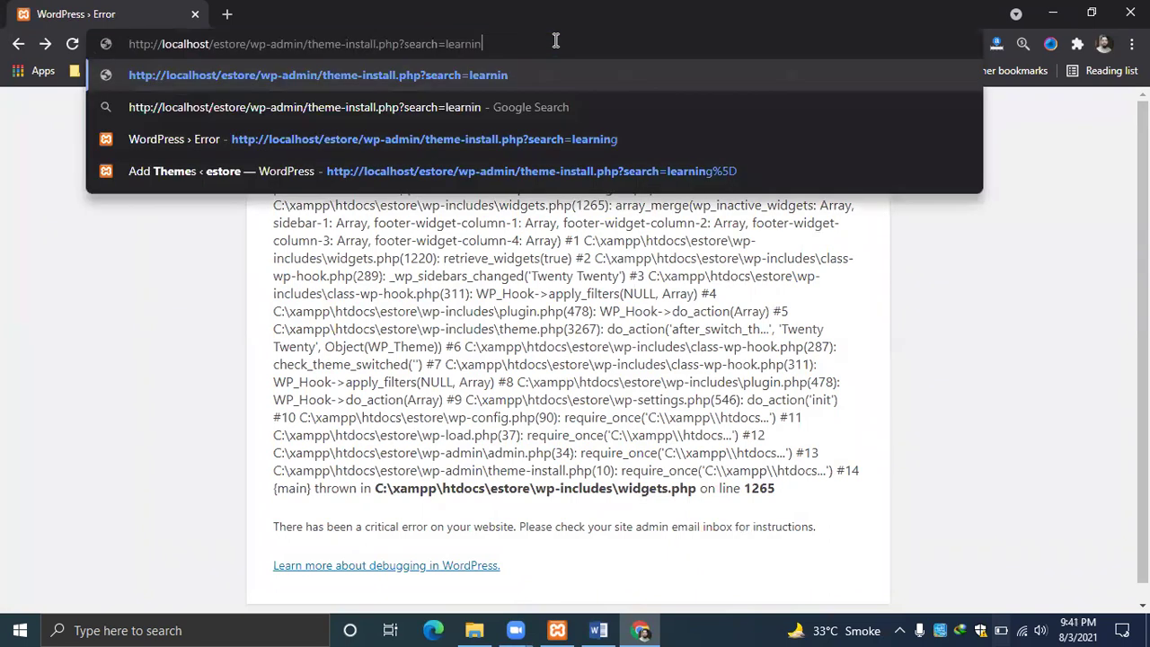
key("Return")
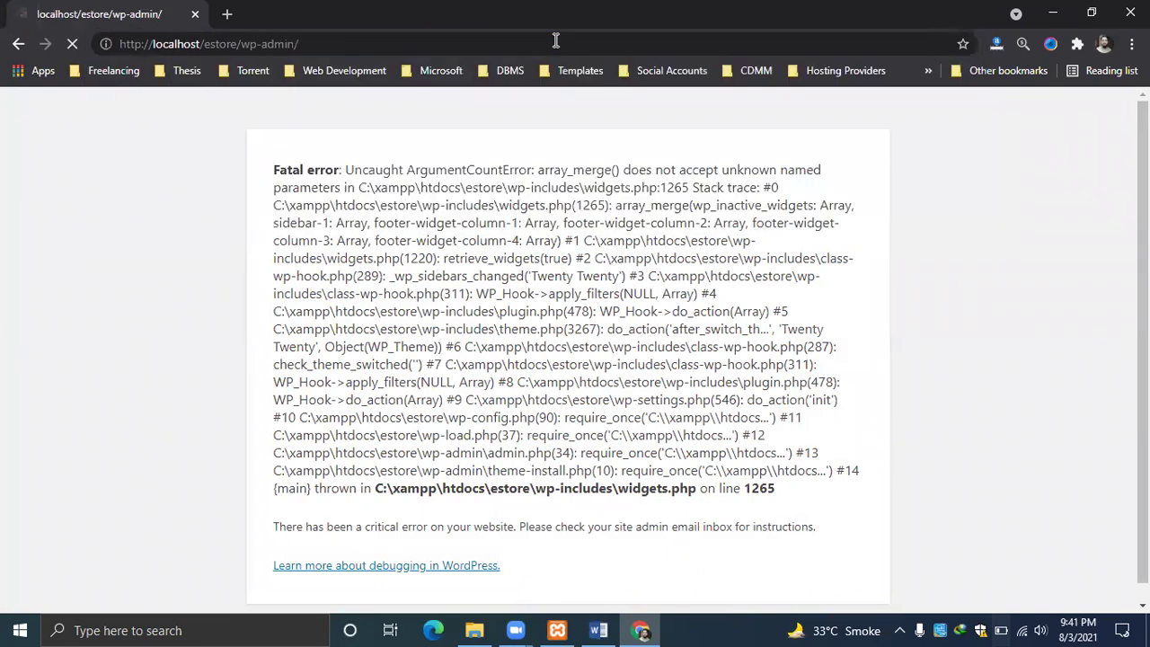
Load the localhost/estore front page, also hitting the fatal error, and bring up XAMPP Control Panel.
left_click(358, 43)
left_click(390, 44)
key("BackSpace")
key("BackSpace")
key("BackSpace")
key("BackSpace")
key("BackSpace")
key("BackSpace")
key("BackSpace")
key("BackSpace")
key("BackSpace")
key("BackSpace")
key("BackSpace")
type("e")
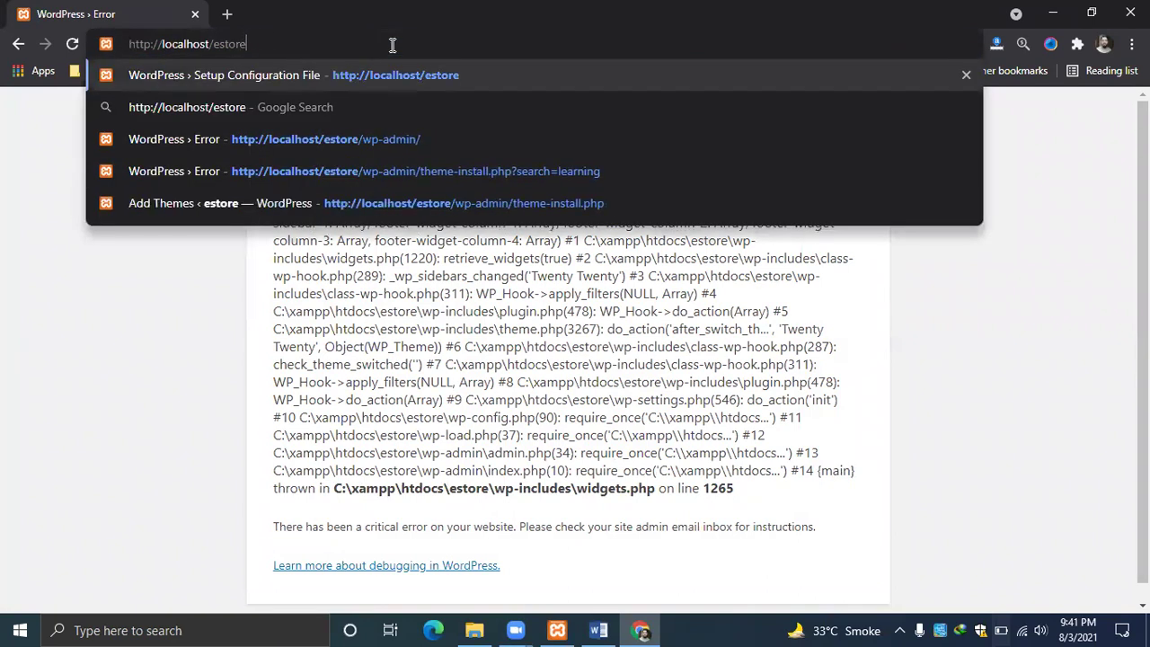
key("Return")
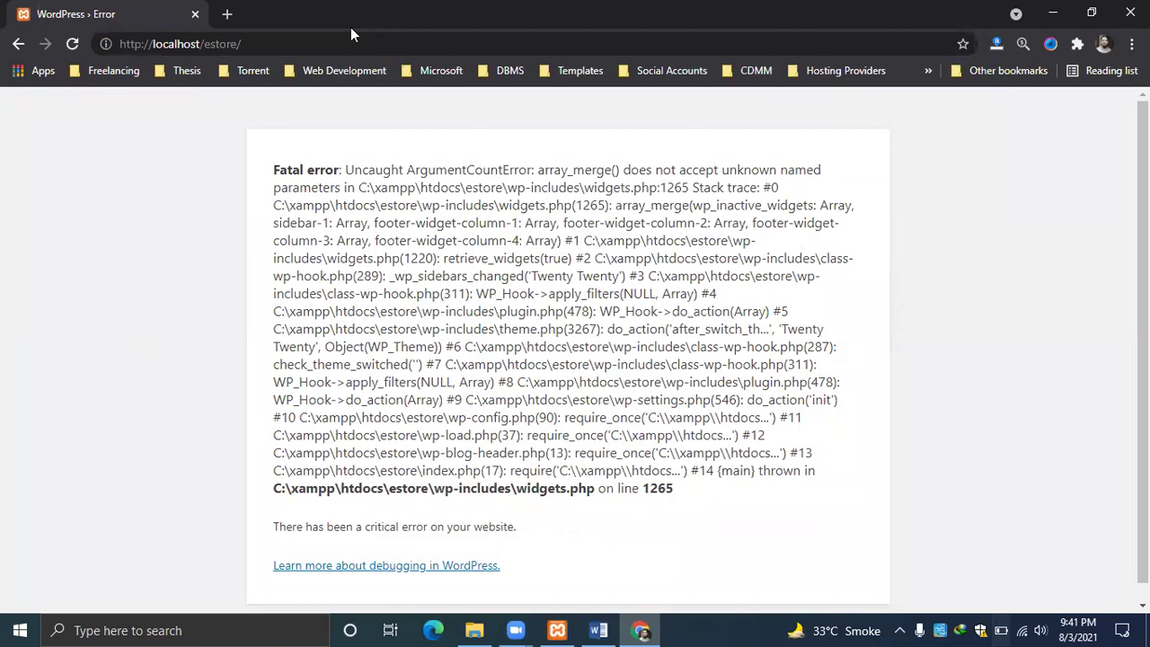
left_click(557, 629)
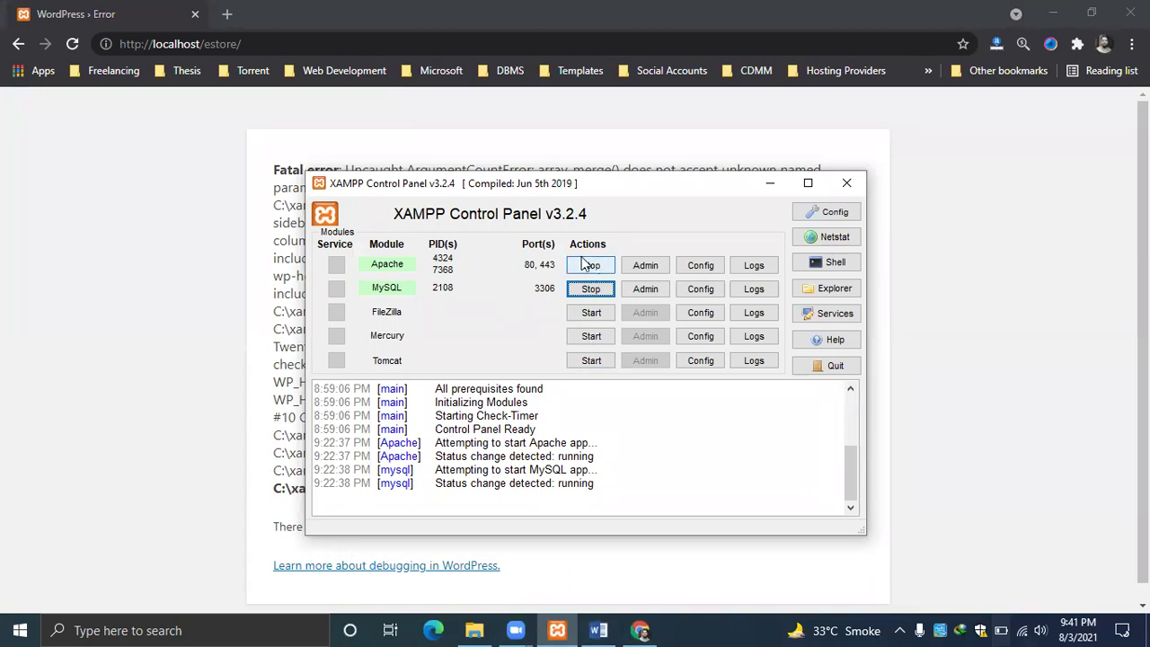
Load ghazisports.pk/wp-admin in a new Chrome tab, then bring Word and XAMPP Control Panel forward.
left_click(226, 14)
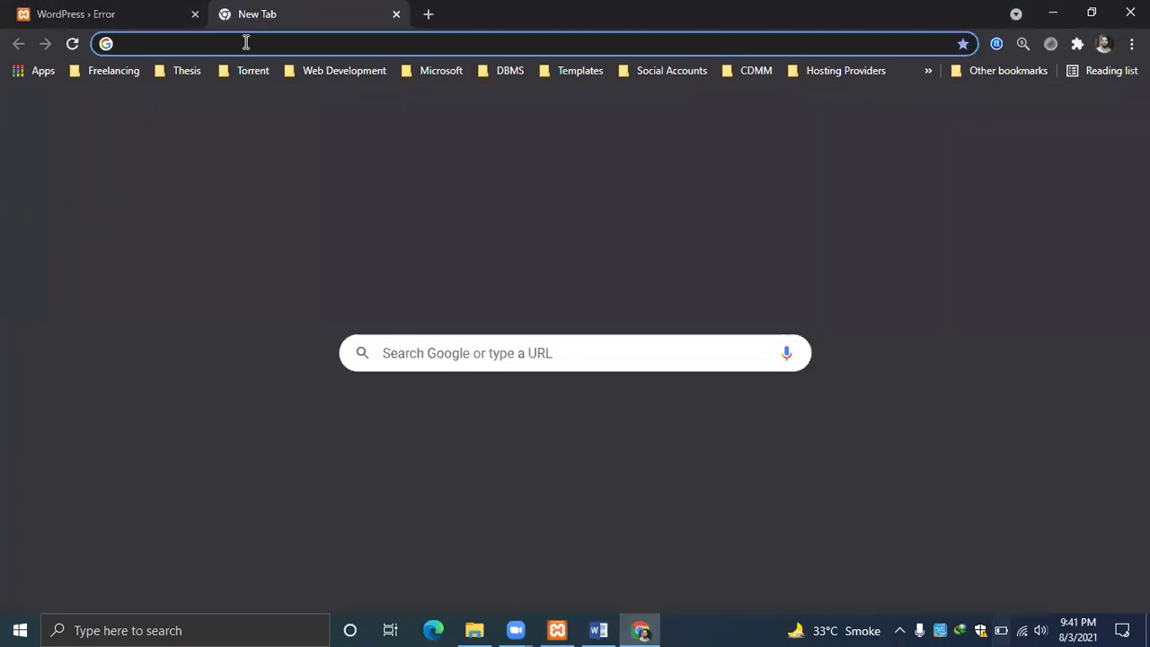
type("ghazisports.pk")
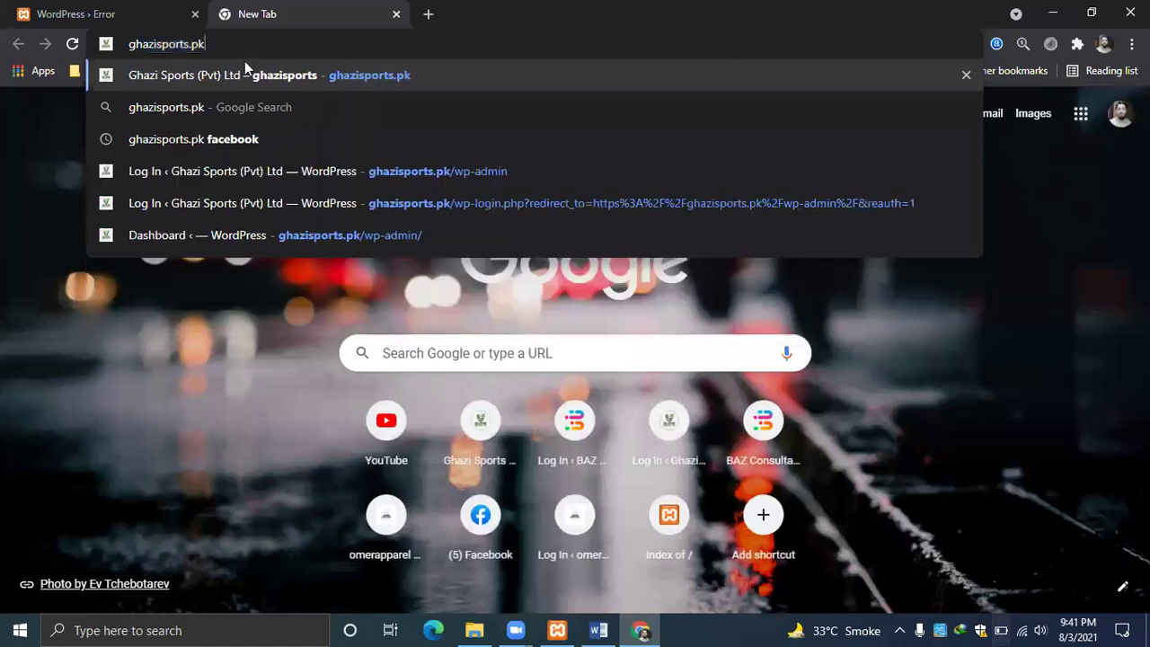
type("/wp-")
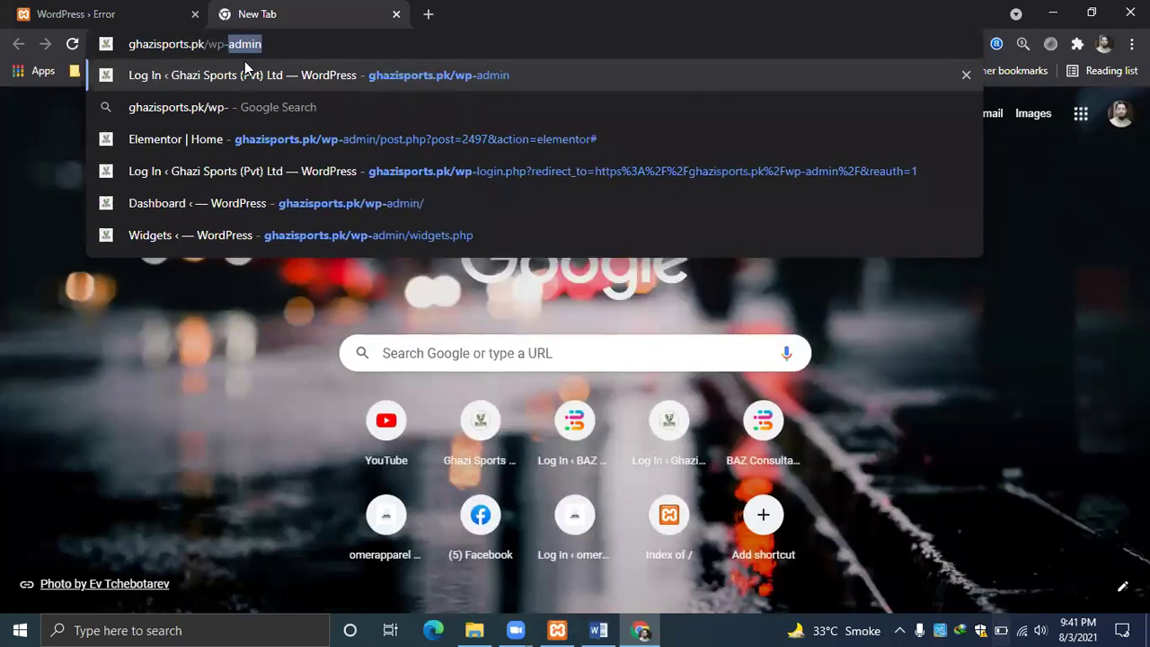
type("admin")
key("Return")
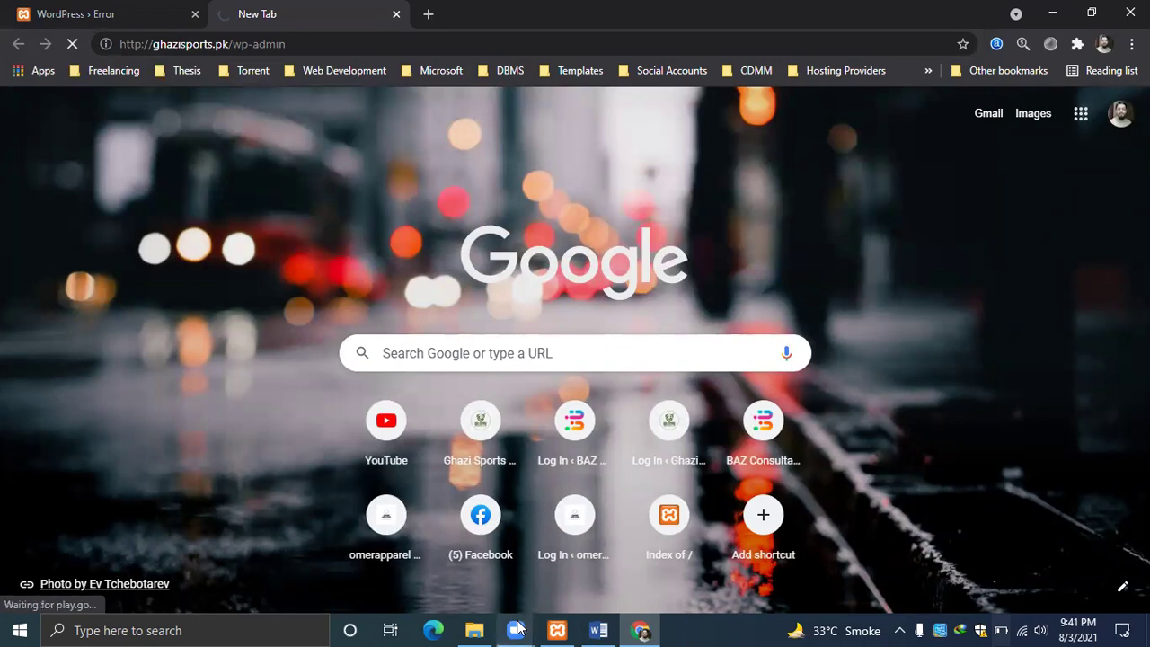
left_click(599, 630)
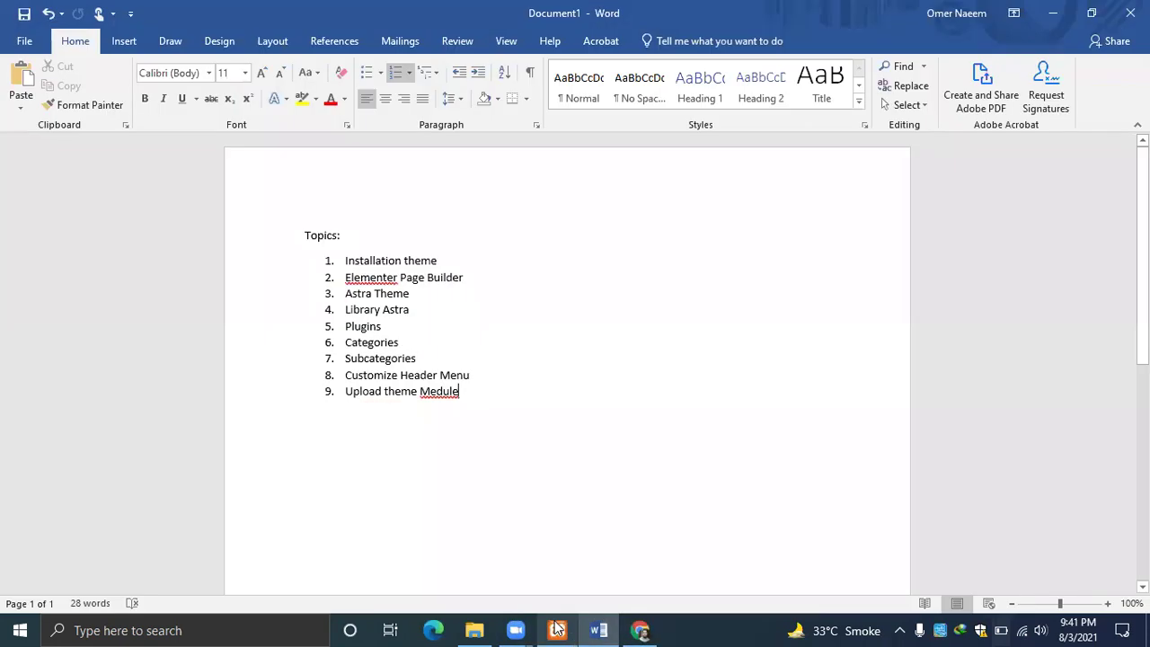
left_click(557, 630)
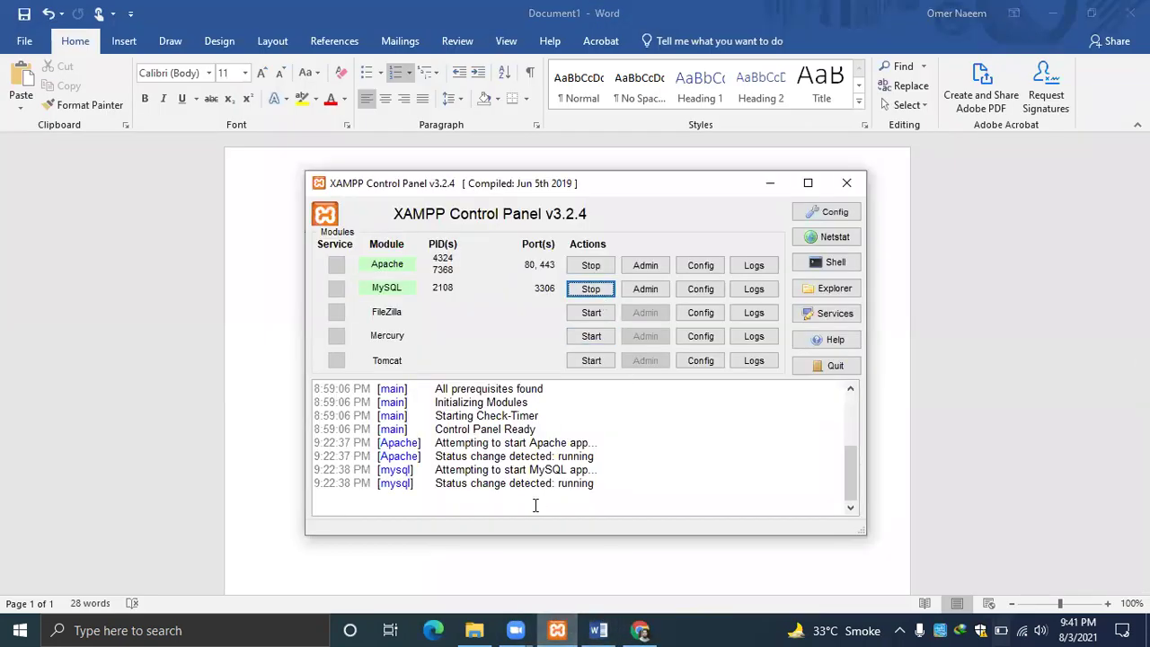